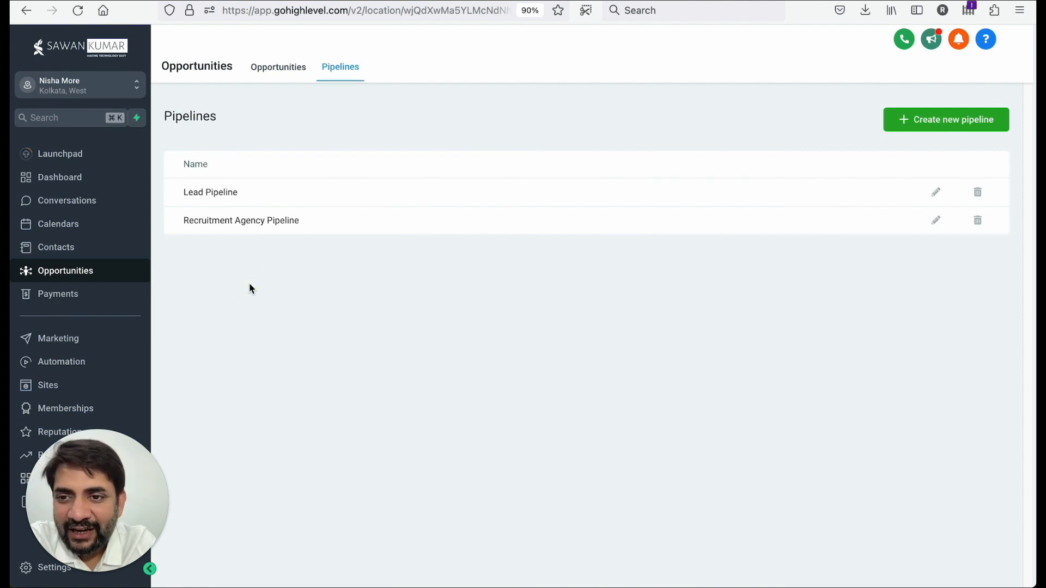
# - Open the Documents & Contracts templates list in the Payments section
pyautogui.click(76, 302)
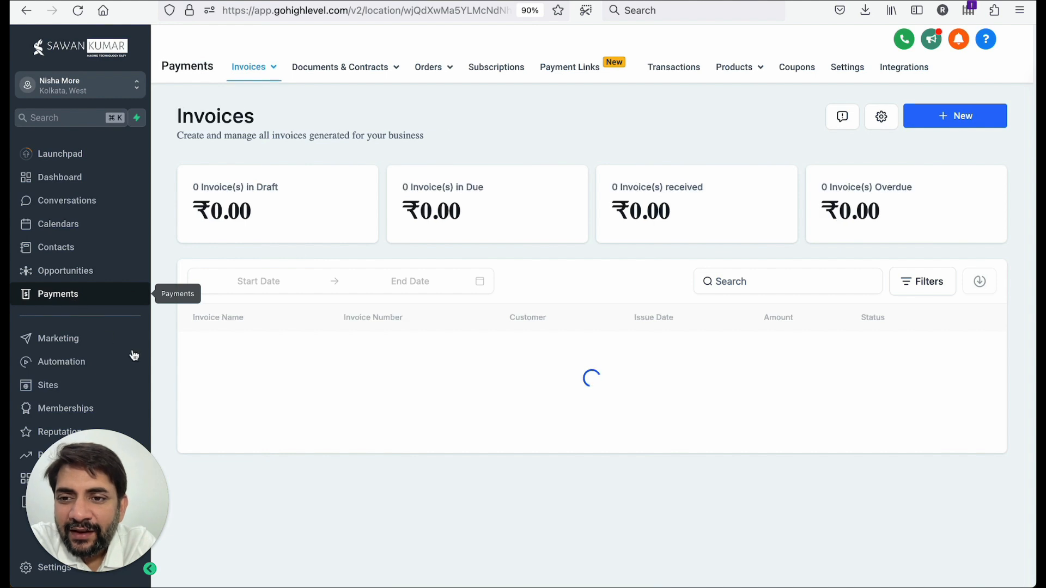
pyautogui.moveTo(380, 73)
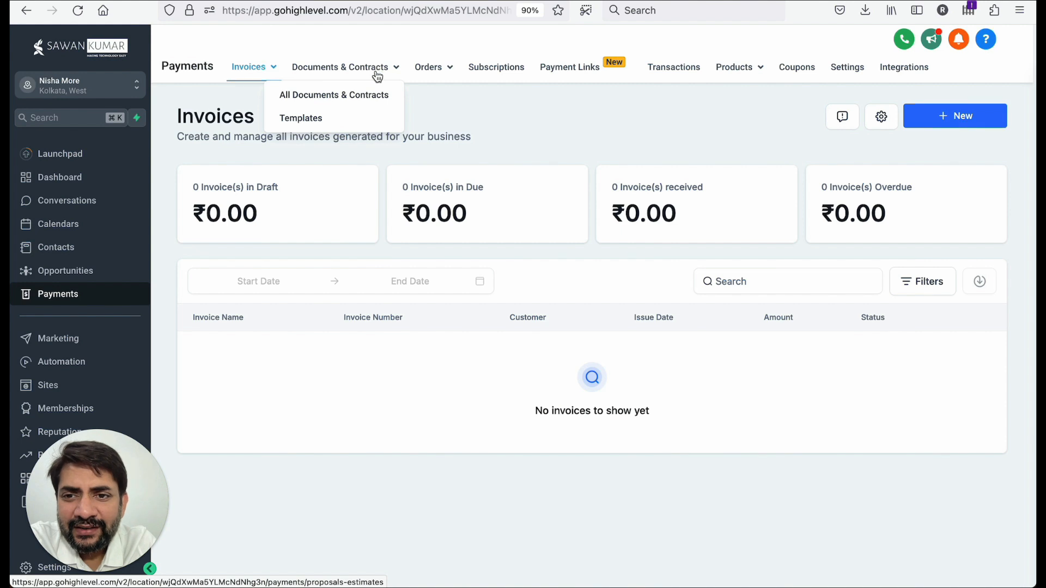
pyautogui.click(355, 97)
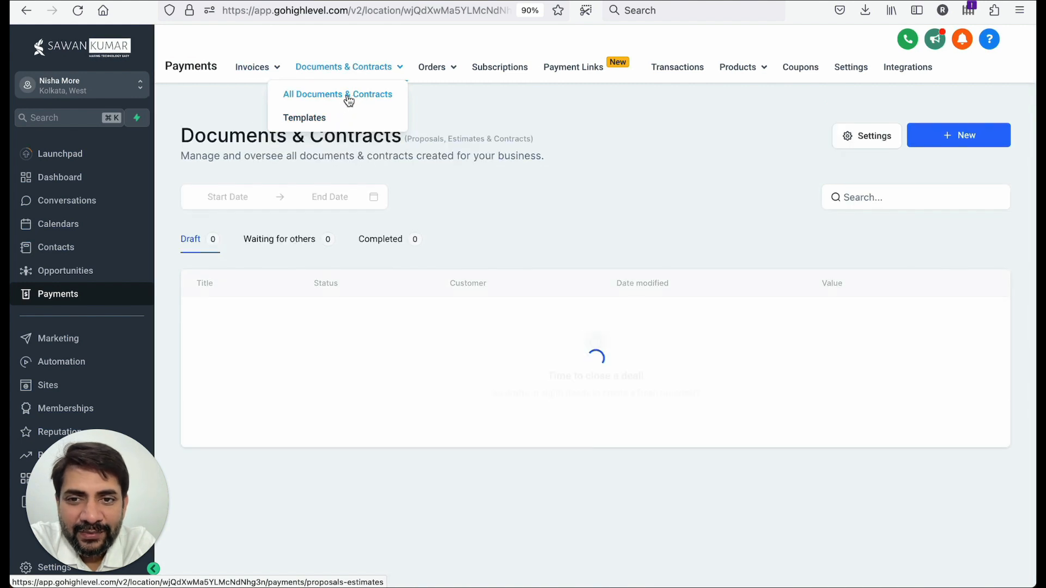
pyautogui.click(338, 126)
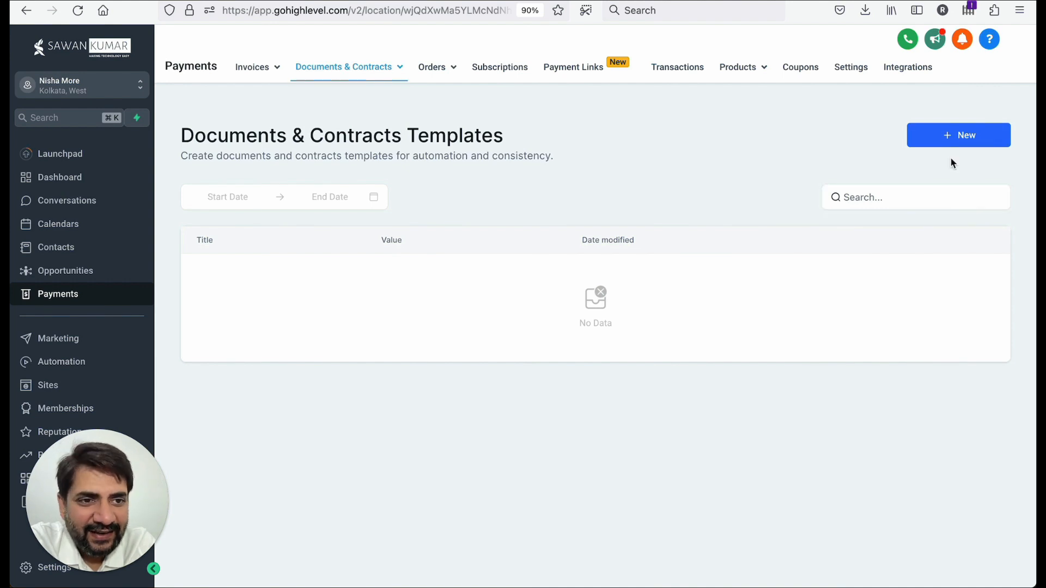
# - Create a new blank document template and name it 01. Draft Template
pyautogui.click(950, 143)
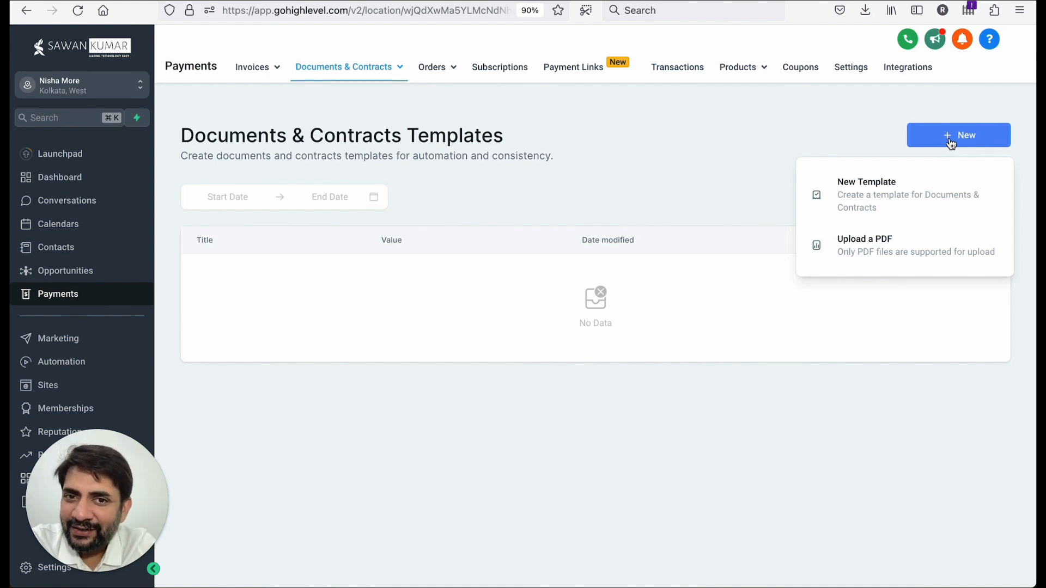
pyautogui.click(908, 206)
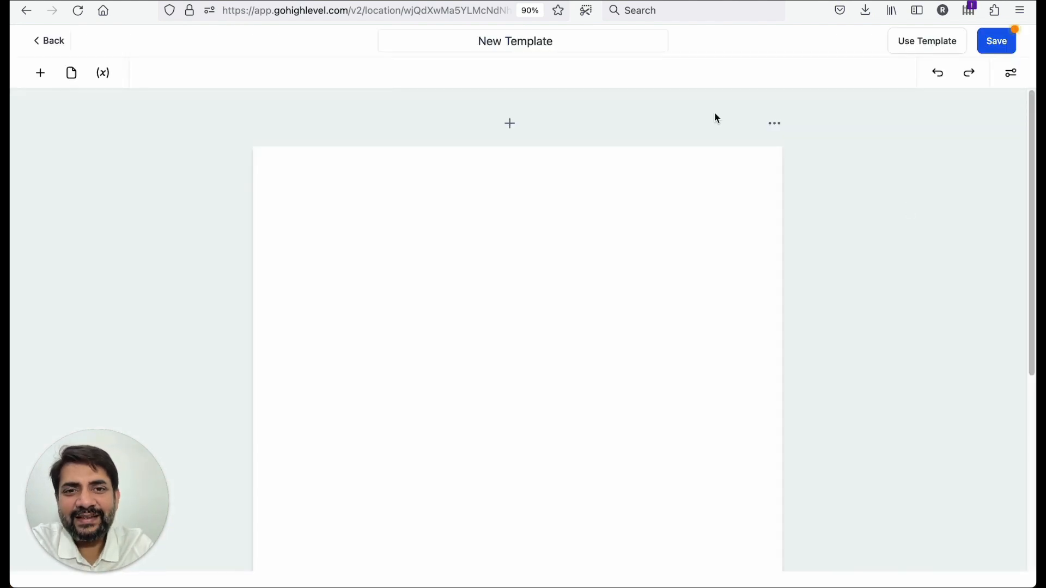
pyautogui.click(572, 40)
pyautogui.write('01')
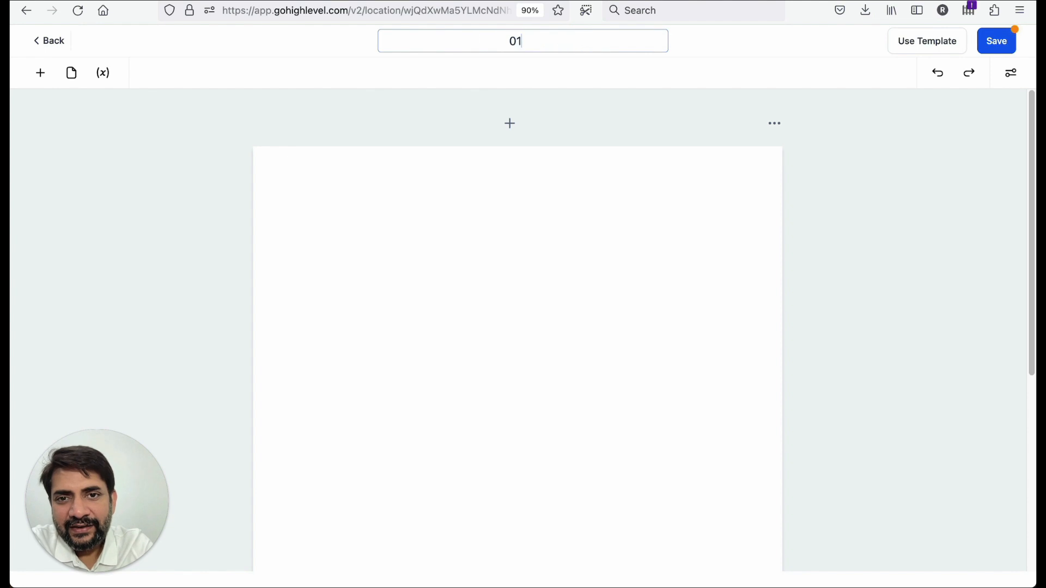
pyautogui.write('.')
pyautogui.write(' Agro')
pyautogui.press('BackSpace')
pyautogui.press('BackSpace')
pyautogui.press('BackSpace')
pyautogui.press('BackSpace')
pyautogui.write('Draft Template')
pyautogui.click(550, 198)
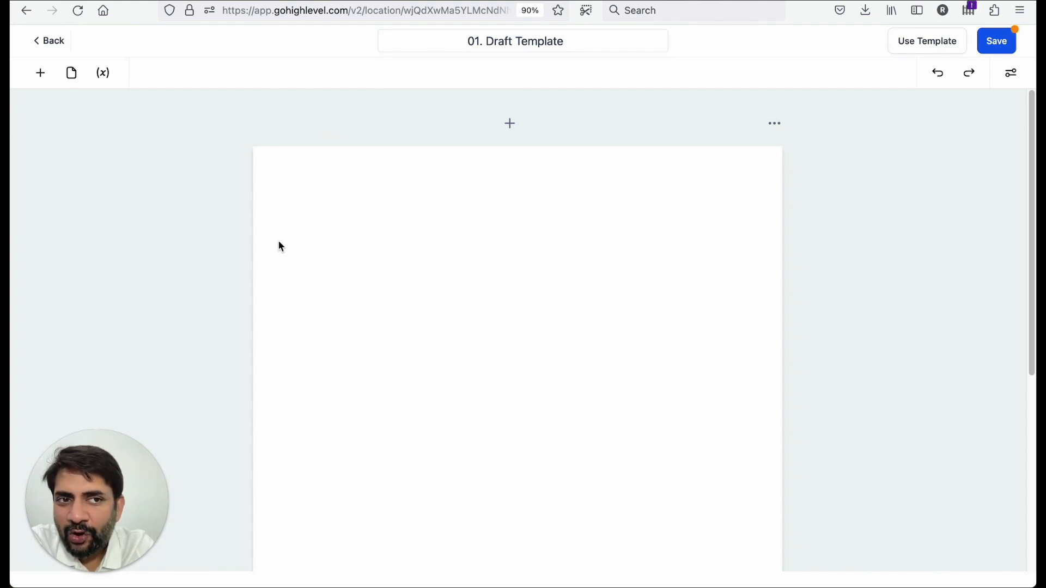
# - Add an image block and a text block below it at the top of the template page
pyautogui.click(41, 73)
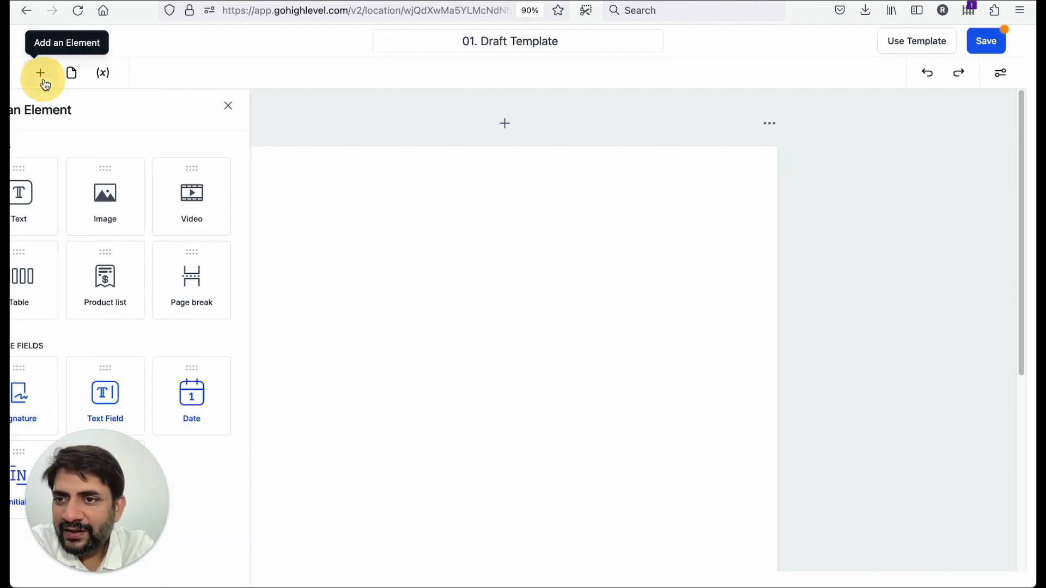
pyautogui.moveTo(165, 203); pyautogui.dragTo(443, 212)
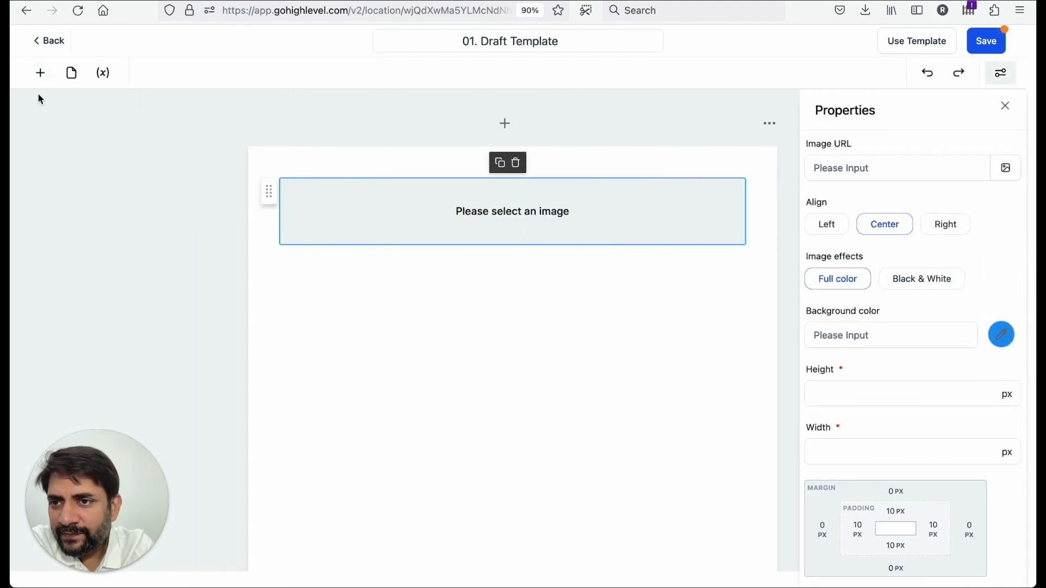
pyautogui.click(40, 73)
pyautogui.moveTo(63, 201); pyautogui.dragTo(341, 303)
pyautogui.click(40, 74)
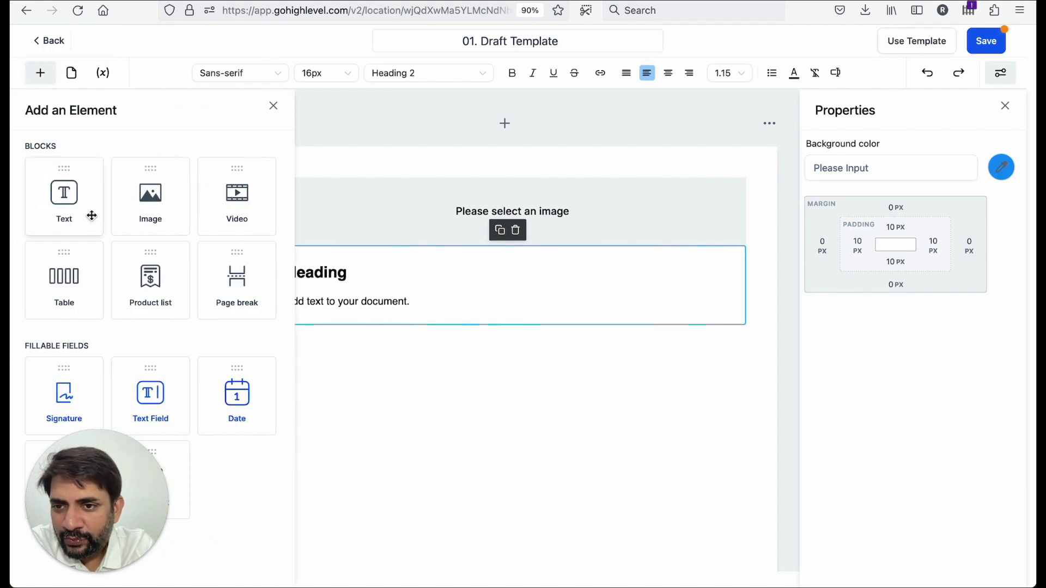
pyautogui.click(376, 305)
pyautogui.doubleClick(342, 274)
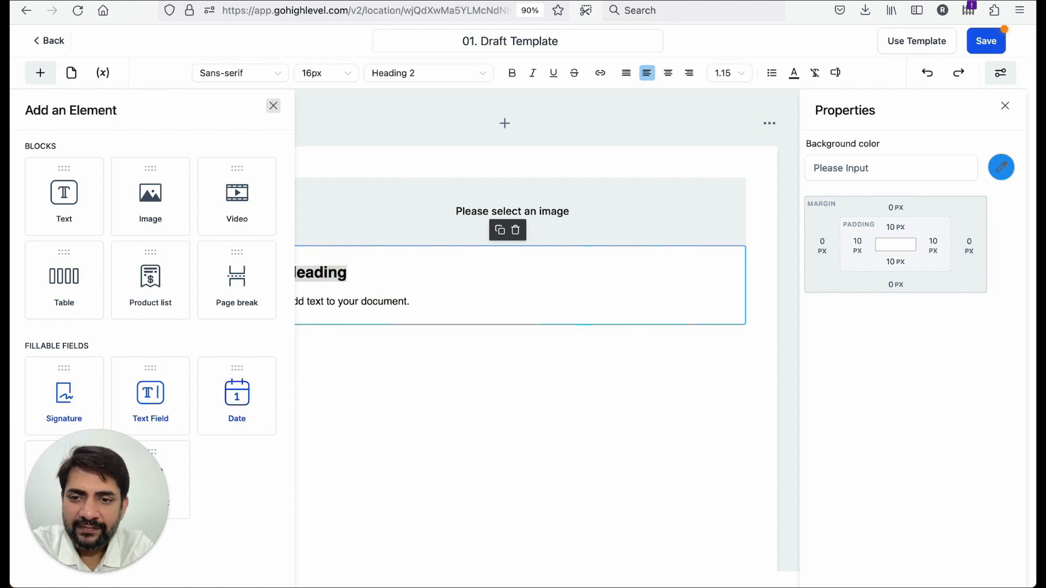
pyautogui.click(273, 105)
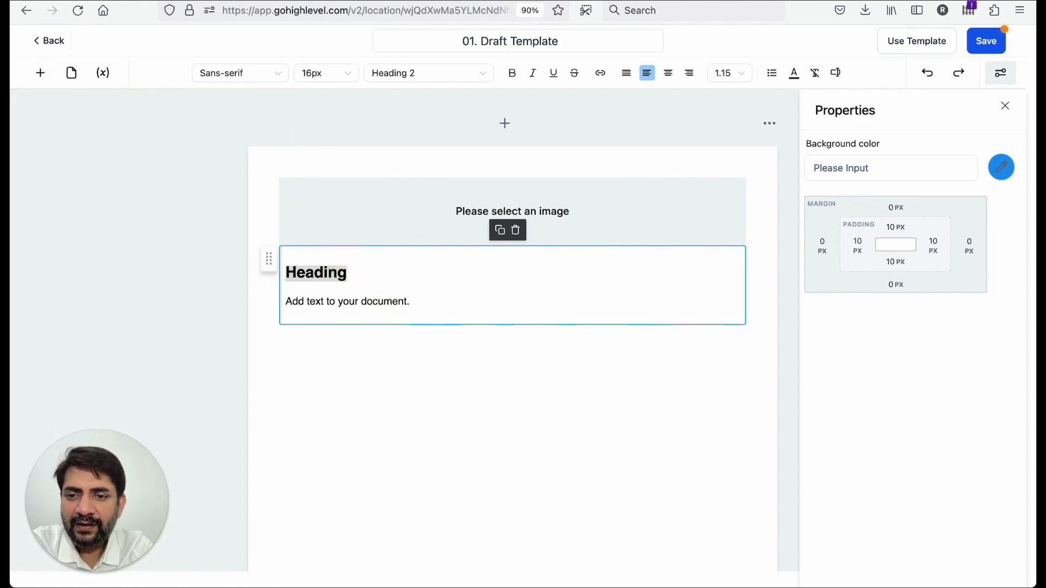
# - Replace the text block's heading with Agreement Copy
pyautogui.doubleClick(314, 272)
pyautogui.press('BackSpace')
pyautogui.write('Agreement ')
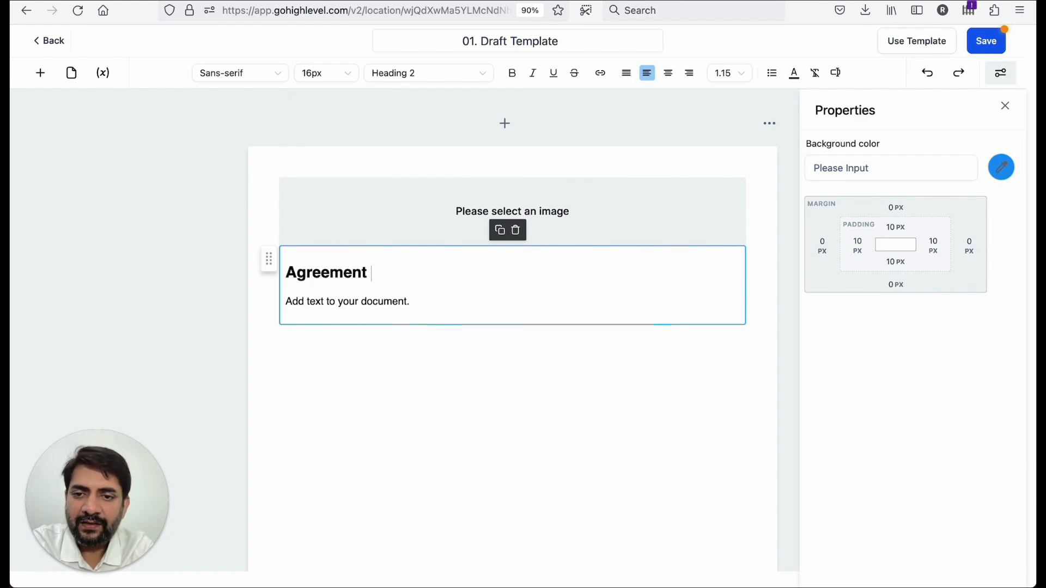
pyautogui.write('cop')
pyautogui.press('BackSpace')
pyautogui.press('BackSpace')
pyautogui.press('BackSpace')
pyautogui.write('Copy')
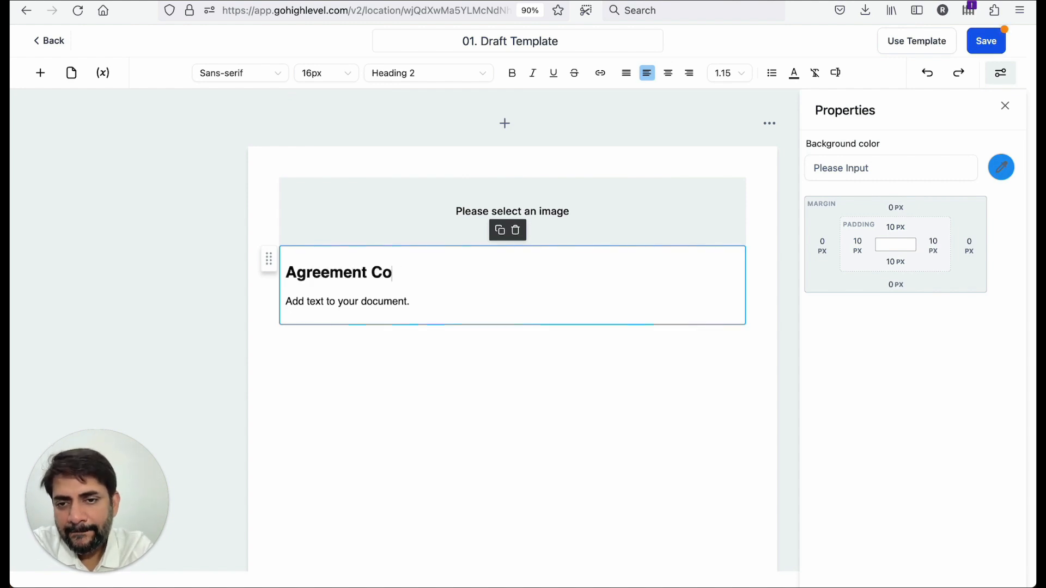
# - Copy the placeholder sentence and paste it repeatedly to fill the body with several lines of sample text
pyautogui.click(310, 301)
pyautogui.tripleClick(370, 303)
pyautogui.hotkey('ctrl', 'c')
pyautogui.click(418, 304)
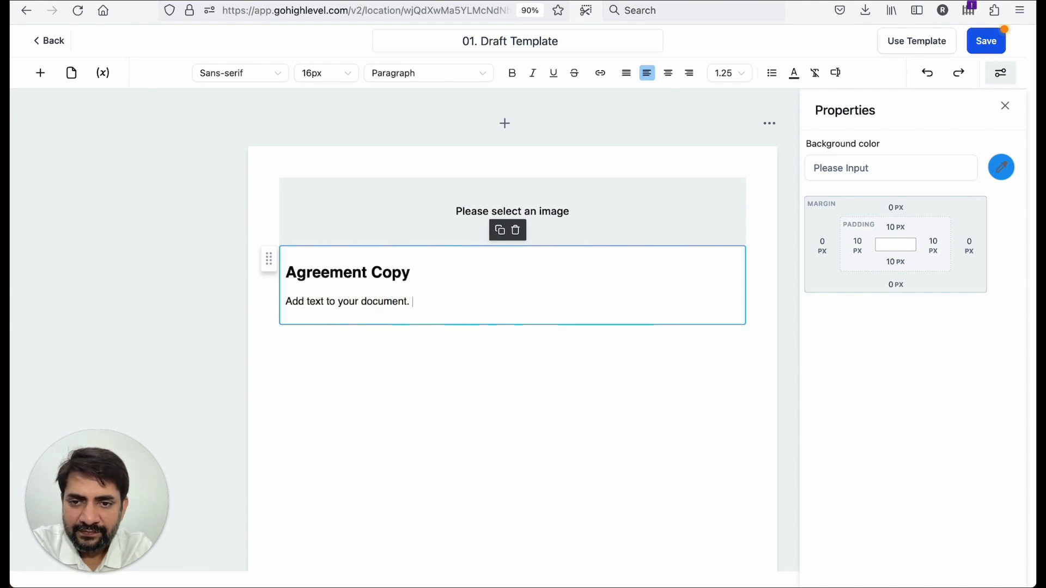
pyautogui.hotkey('ctrl', 'v')
pyautogui.press('Return')
pyautogui.hotkey('ctrl', 'v')
pyautogui.press('Return')
pyautogui.press('Return')
pyautogui.hotkey('ctrl', 'v')
pyautogui.press('Return')
pyautogui.hotkey('ctrl', 'v')
pyautogui.press('Return')
pyautogui.hotkey('ctrl', 'v')
pyautogui.press('Return')
pyautogui.hotkey('ctrl', 'v')
pyautogui.press('Return')
pyautogui.press('Return')
pyautogui.press('Return')
pyautogui.click(287, 302)
pyautogui.click(329, 408)
pyautogui.hotkey('ctrl', 'v')
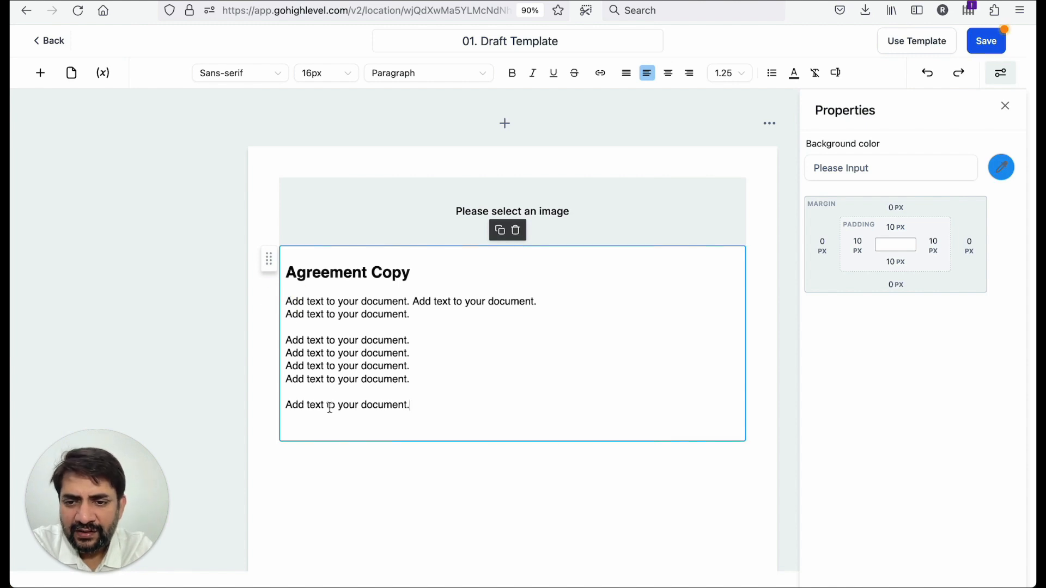
pyautogui.click(320, 421)
pyautogui.hotkey('ctrl', 'v')
pyautogui.click(319, 452)
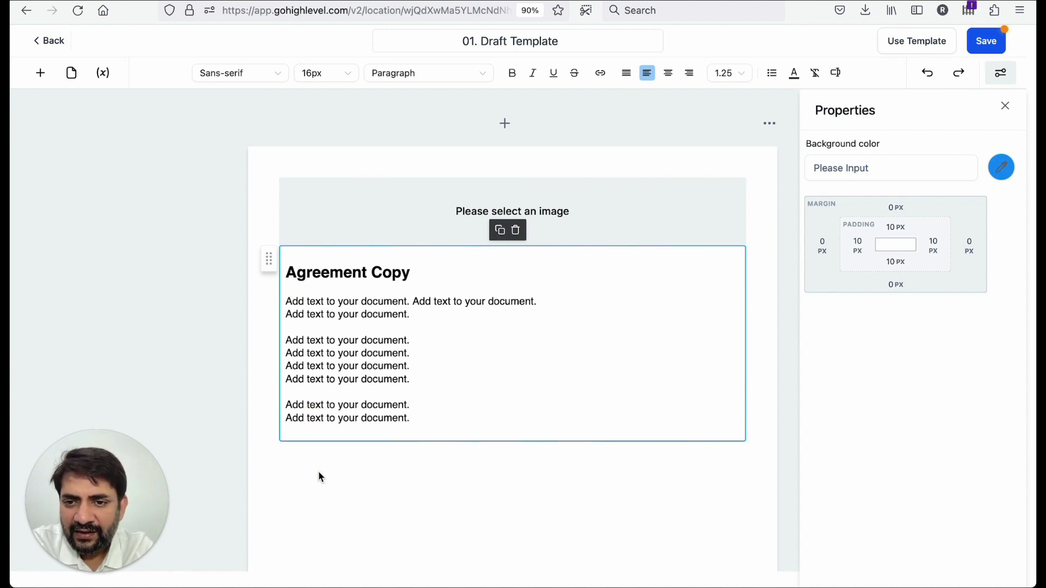
# - Add a fillable text field below the agreement text block
pyautogui.scroll(-1, 318, 471)
pyautogui.click(40, 73)
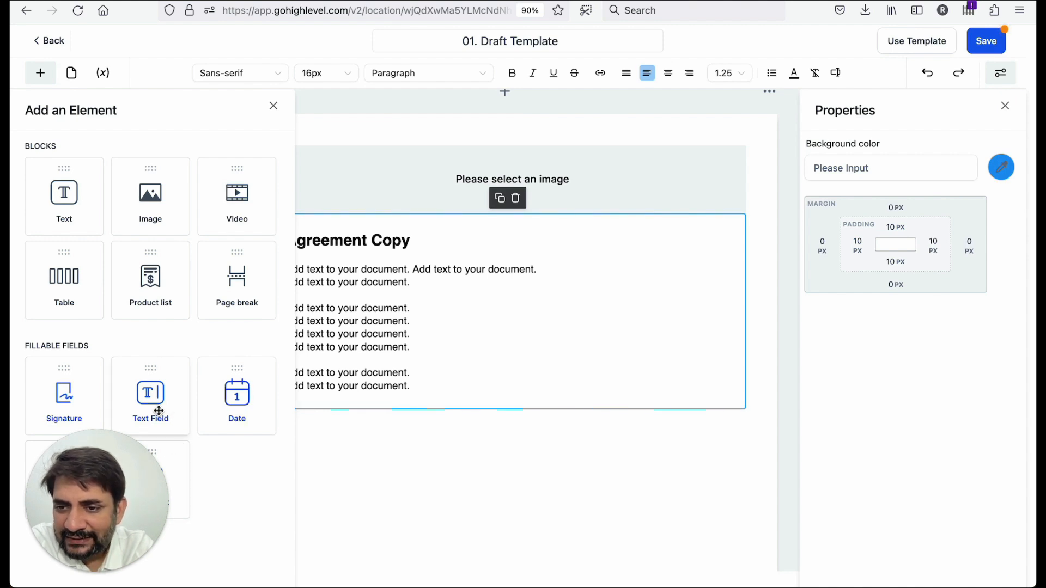
pyautogui.moveTo(155, 549); pyautogui.dragTo(1007, 540)
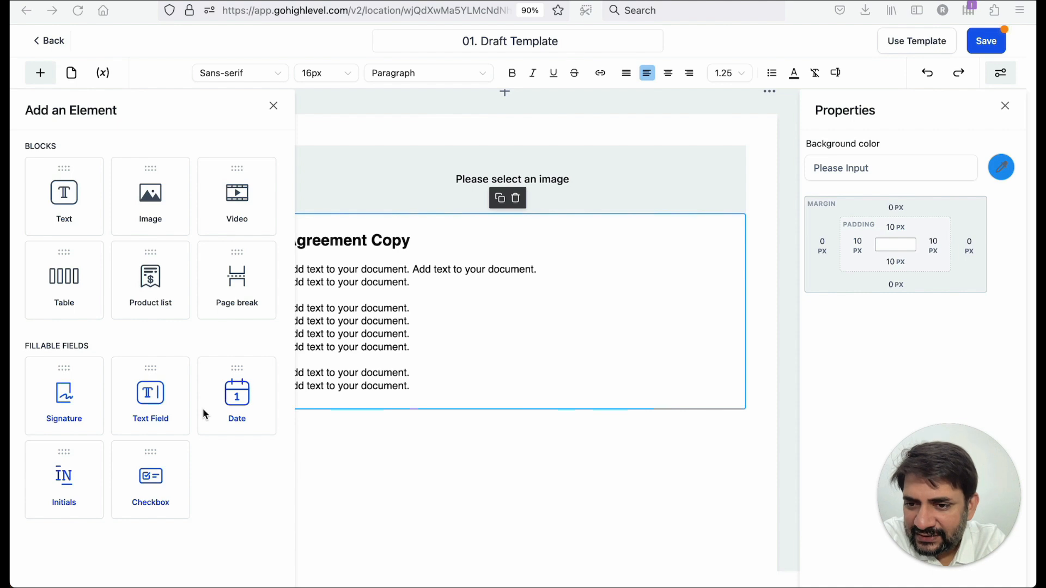
pyautogui.moveTo(155, 404); pyautogui.dragTo(371, 437)
pyautogui.click(338, 373)
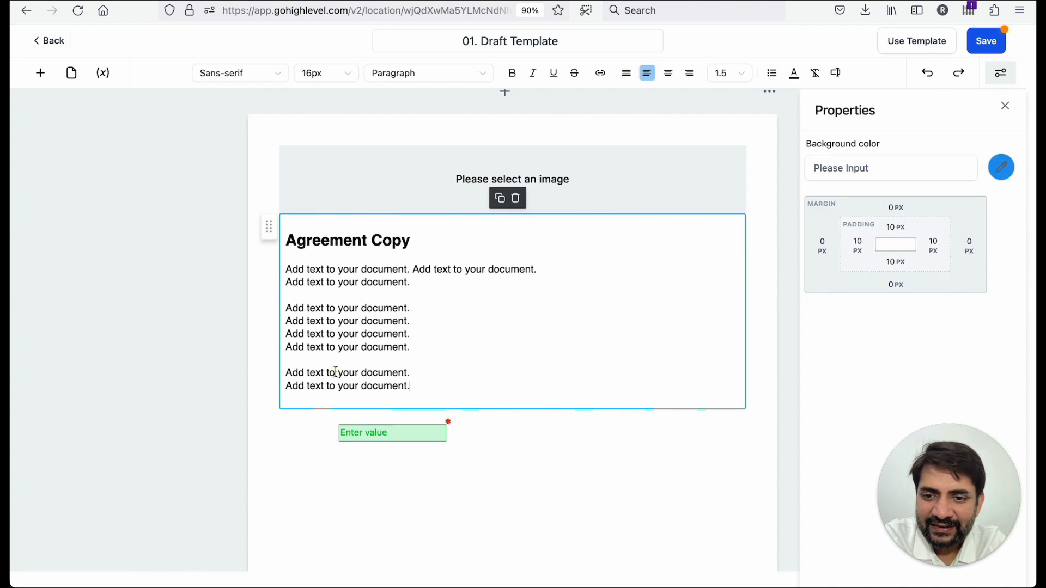
pyautogui.click(299, 427)
pyautogui.click(351, 374)
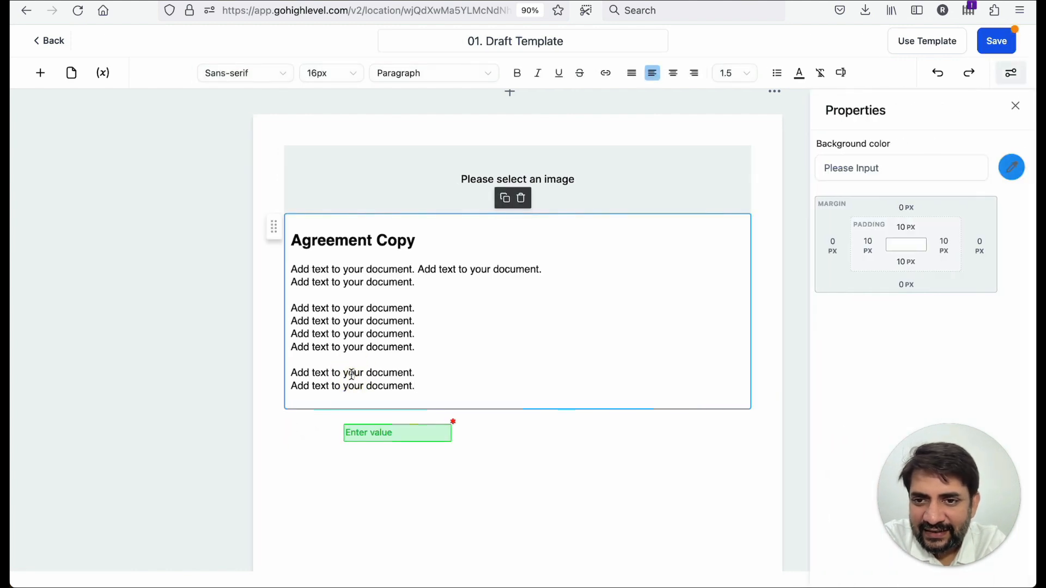
# - Add a new text block below the body and replace its placeholder text with the label Name
pyautogui.click(39, 71)
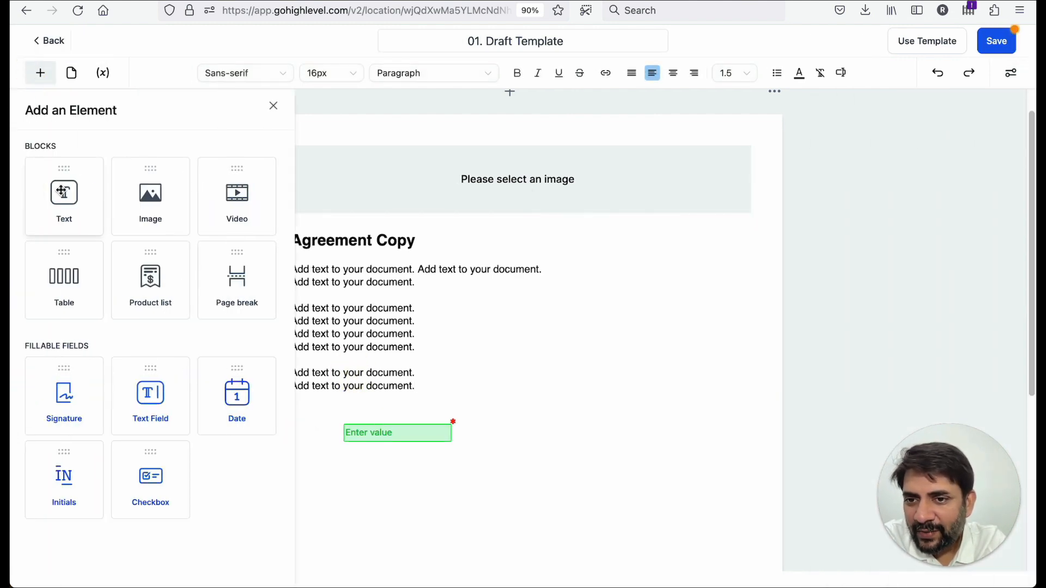
pyautogui.moveTo(77, 205); pyautogui.dragTo(306, 408)
pyautogui.doubleClick(334, 463)
pyautogui.press('BackSpace')
pyautogui.press('BackSpace')
pyautogui.press('BackSpace')
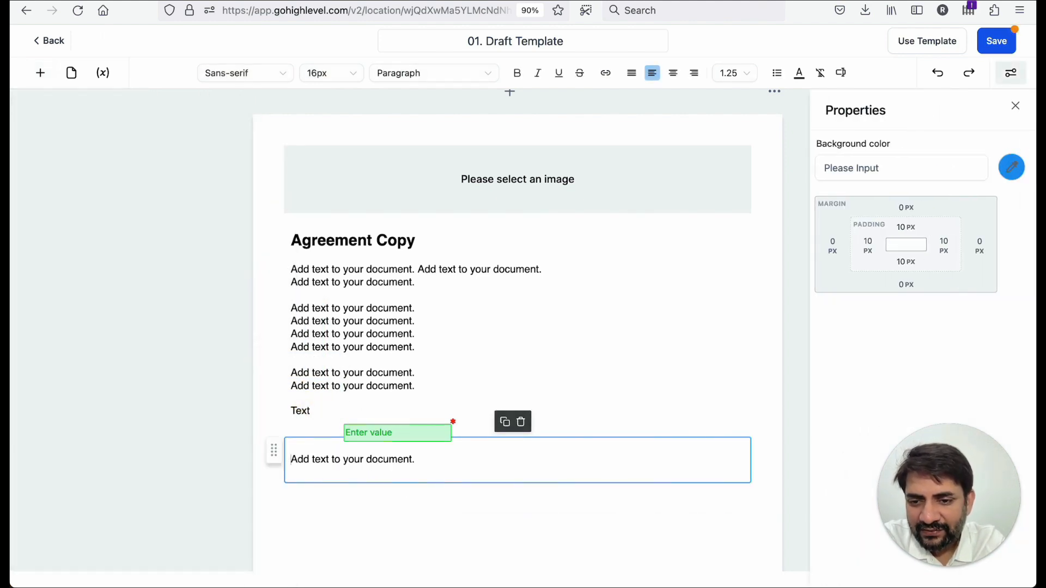
pyautogui.press('super+a')
pyautogui.write('Nam')
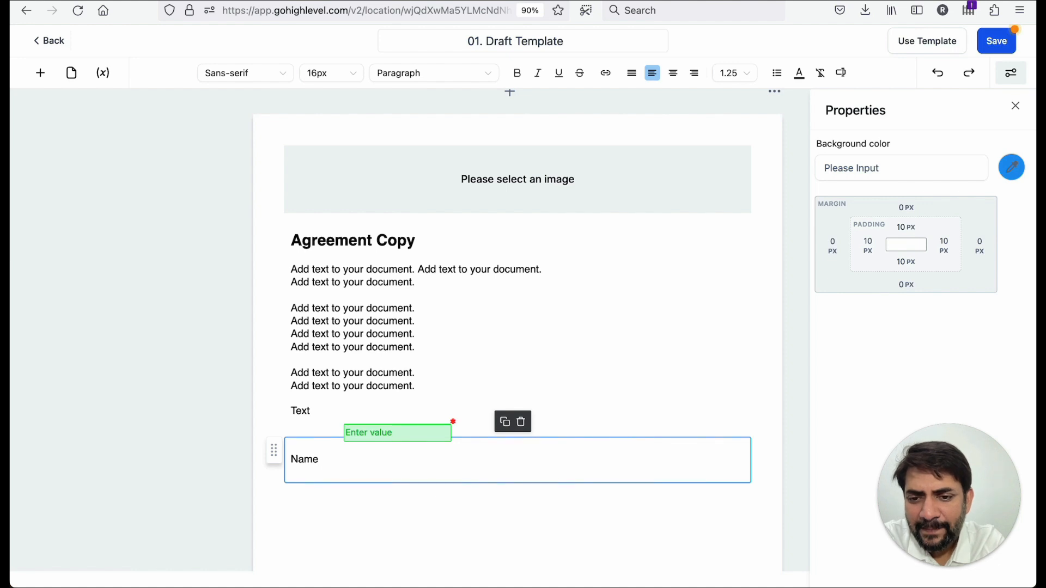
# - Position the text field beside the Name label and set its placeholder to Full Name
pyautogui.moveTo(274, 451); pyautogui.dragTo(278, 442)
pyautogui.moveTo(365, 439); pyautogui.dragTo(363, 461)
pyautogui.click(824, 262)
pyautogui.write('First Name')
pyautogui.doubleClick(831, 262)
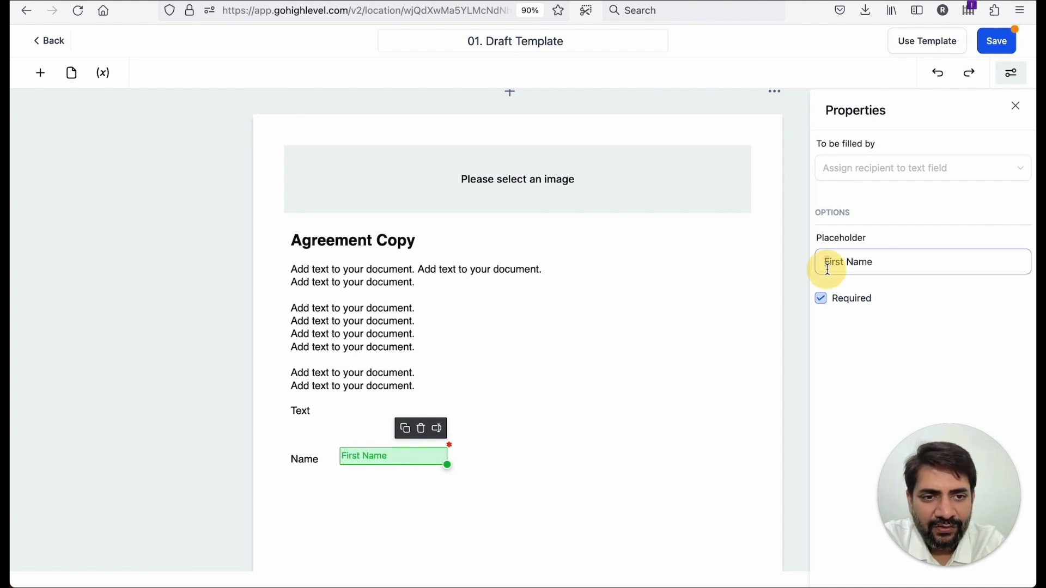
pyautogui.write('Full')
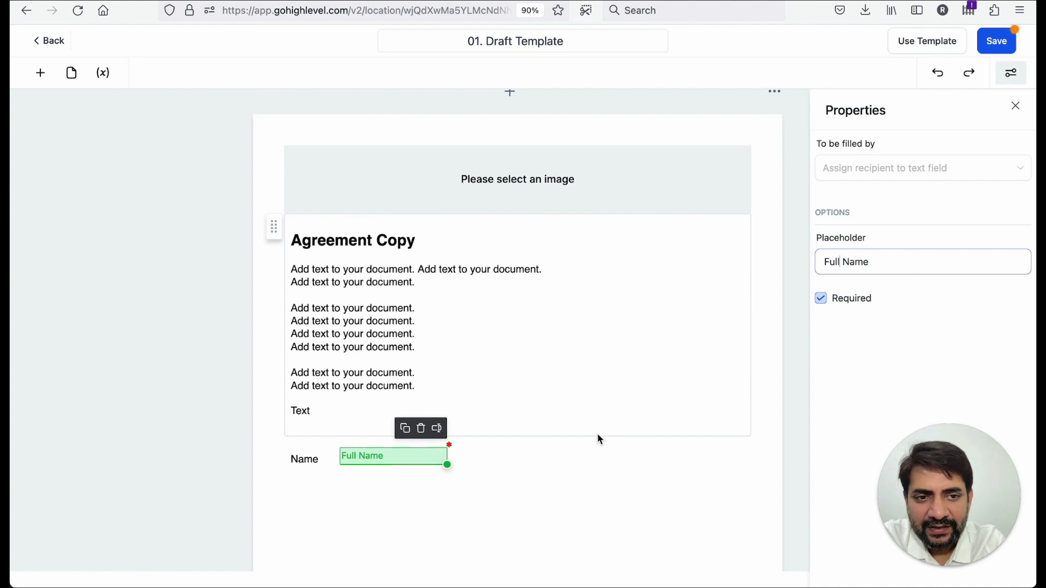
# - Review the recipient assignment options for the Full Name field
pyautogui.click(599, 441)
pyautogui.click(402, 458)
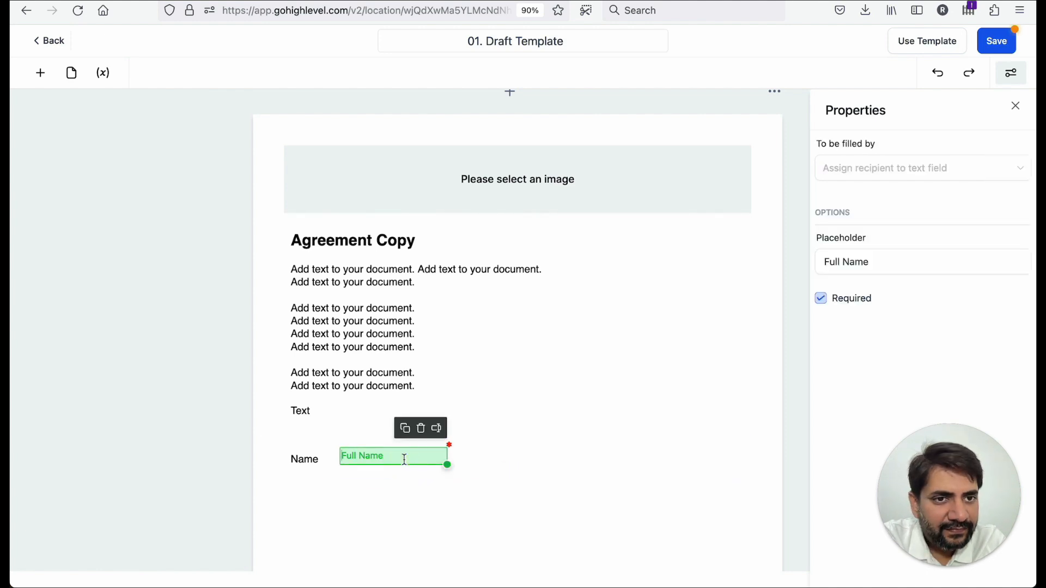
pyautogui.click(848, 174)
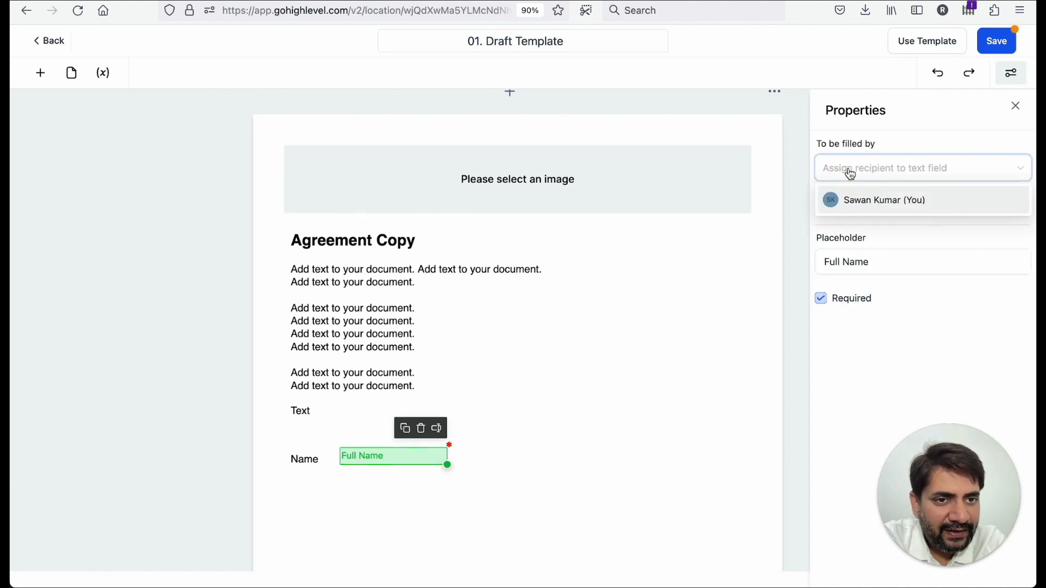
pyautogui.click(850, 174)
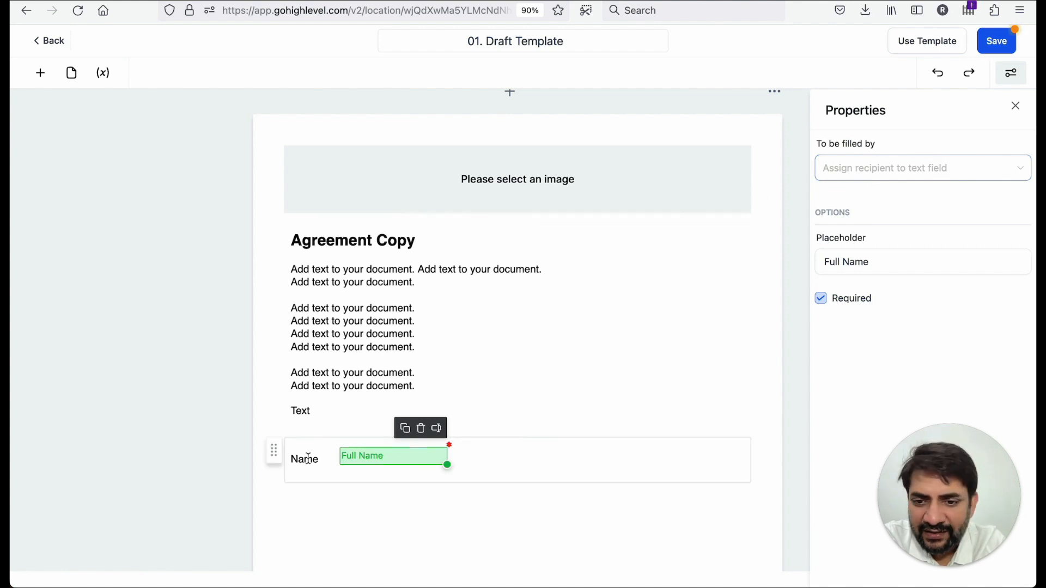
pyautogui.click(303, 500)
# - Duplicate the Name label block and relabel the copy as Date
pyautogui.click(40, 73)
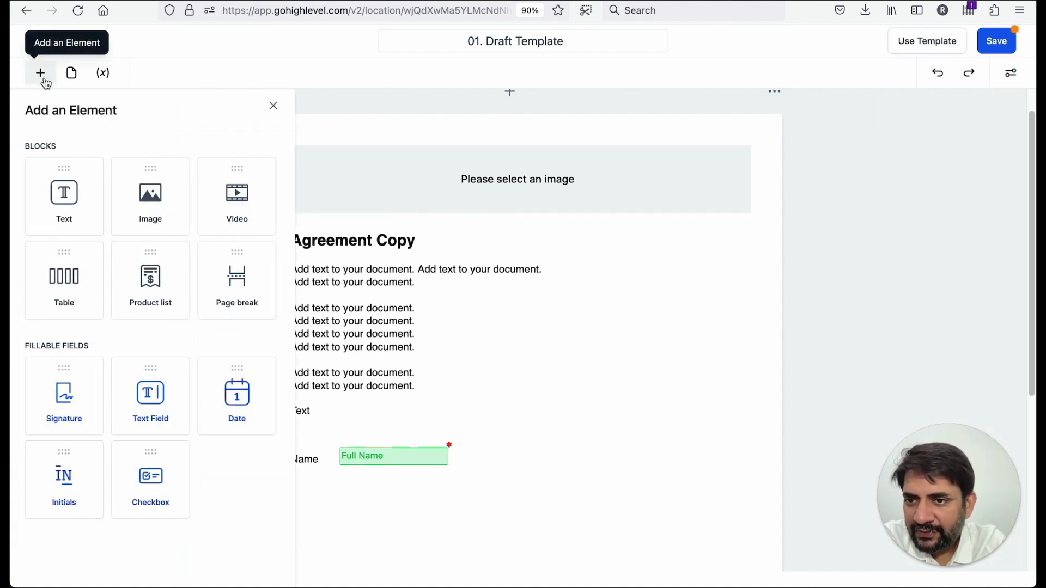
pyautogui.click(338, 495)
pyautogui.click(304, 464)
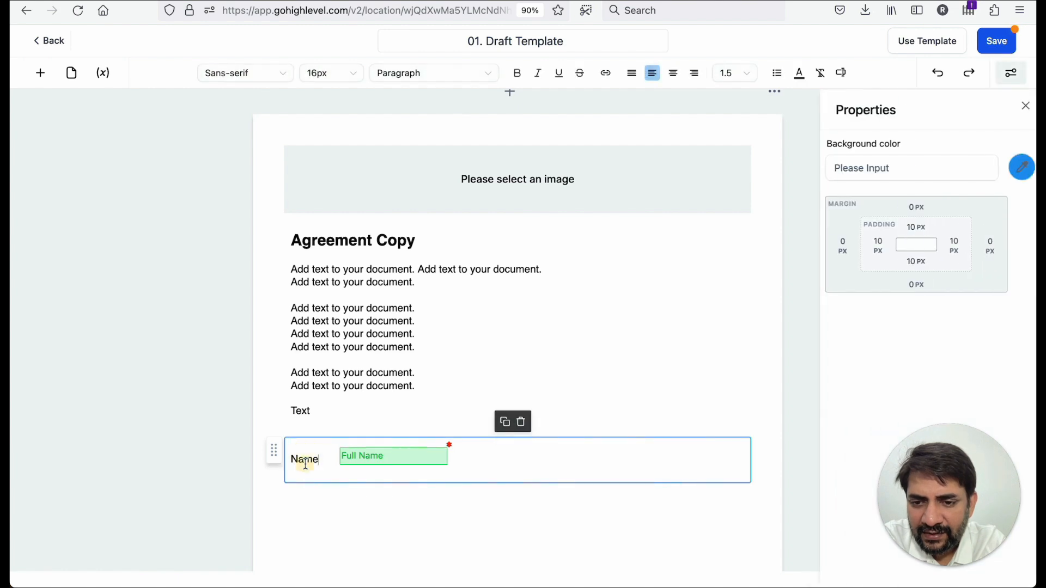
pyautogui.click(504, 422)
pyautogui.doubleClick(303, 505)
pyautogui.write('Date')
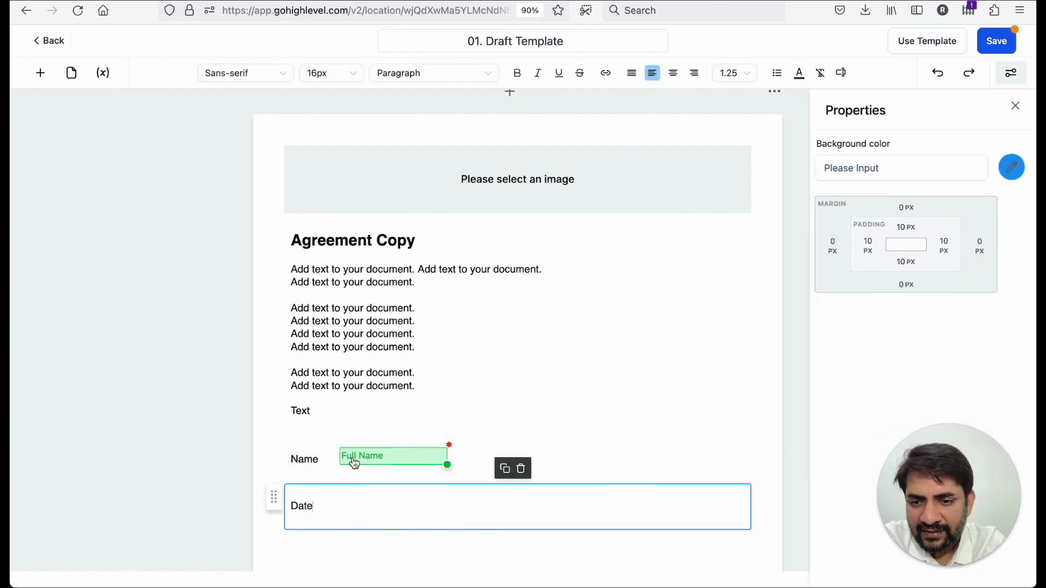
# - Place a text field beside the Date label and set its placeholder to Date
pyautogui.click(40, 72)
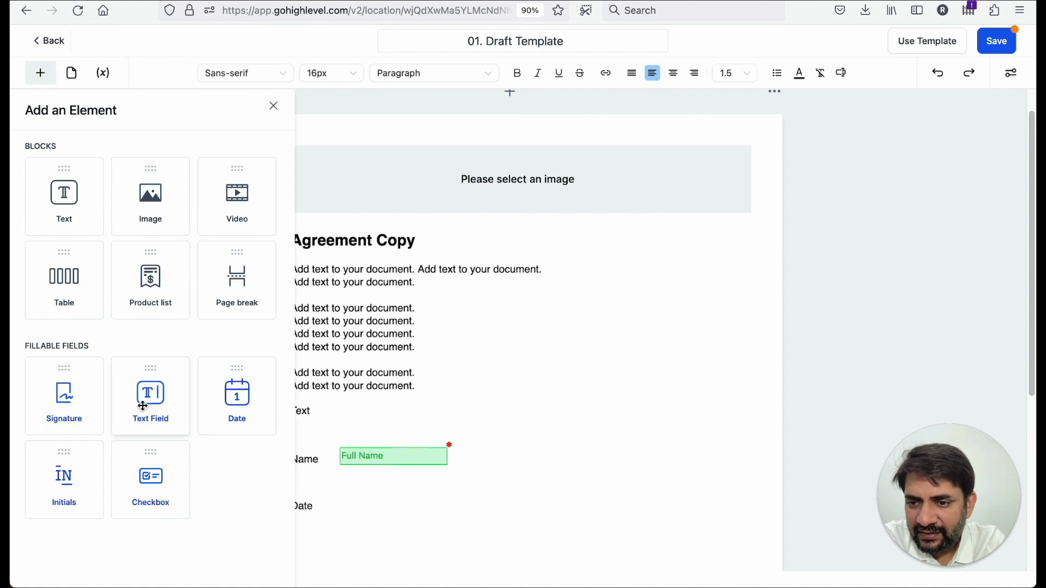
pyautogui.moveTo(303, 485); pyautogui.dragTo(362, 502)
pyautogui.click(858, 261)
pyautogui.tripleClick(863, 261)
pyautogui.write('Date')
pyautogui.click(41, 73)
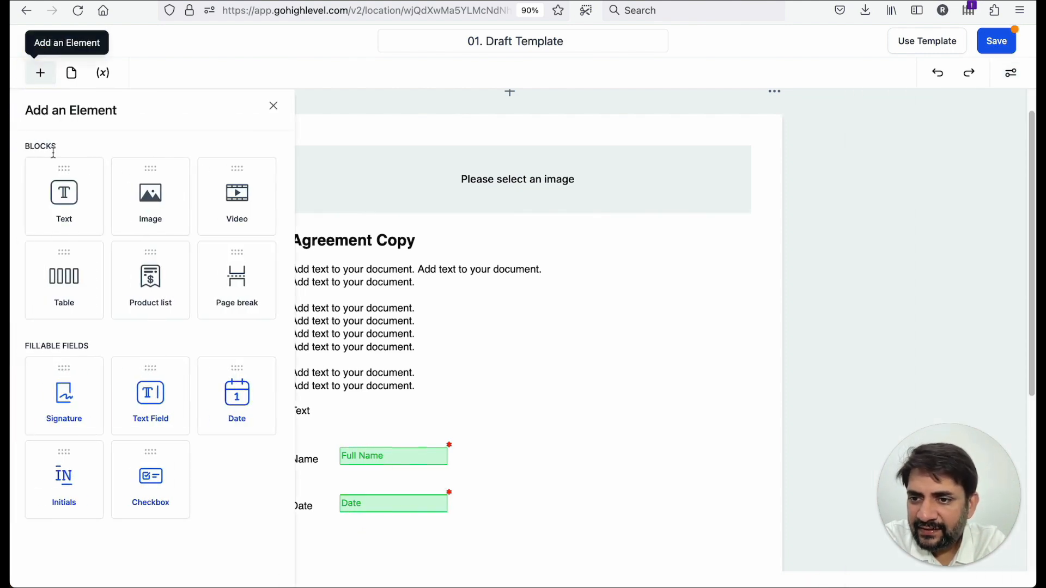
# - Add a Signature field to the document below the Date row
pyautogui.moveTo(96, 399)
pyautogui.mouseDown()
pyautogui.moveTo(317, 478)
pyautogui.moveTo(385, 523)
pyautogui.moveTo(390, 377)
pyautogui.moveTo(361, 393)
pyautogui.moveTo(373, 391)
pyautogui.mouseUp()
pyautogui.click(310, 338)
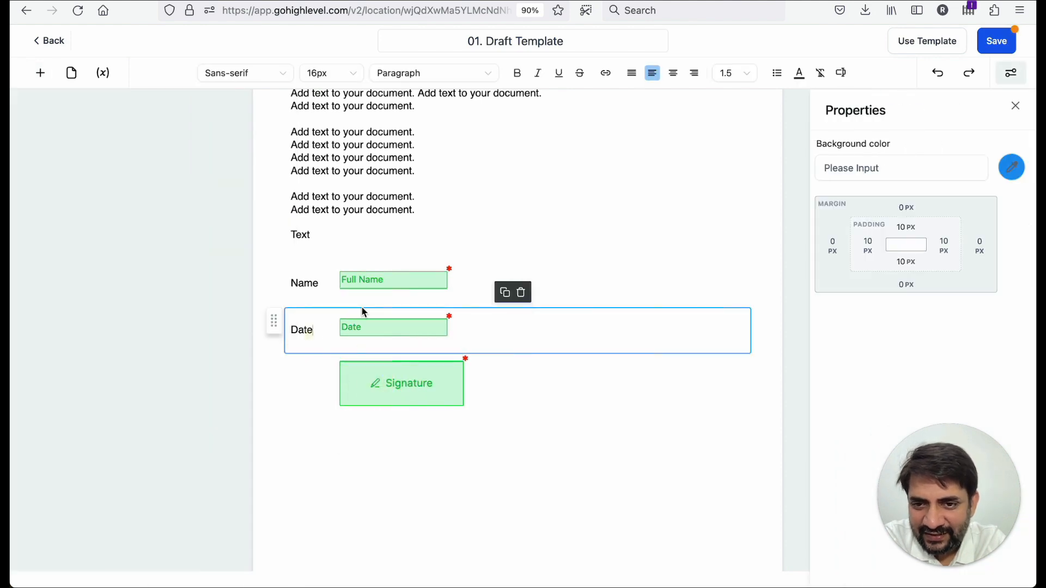
# - Duplicate the Date label block and relabel the copy as Signature
pyautogui.click(504, 292)
pyautogui.doubleClick(293, 370)
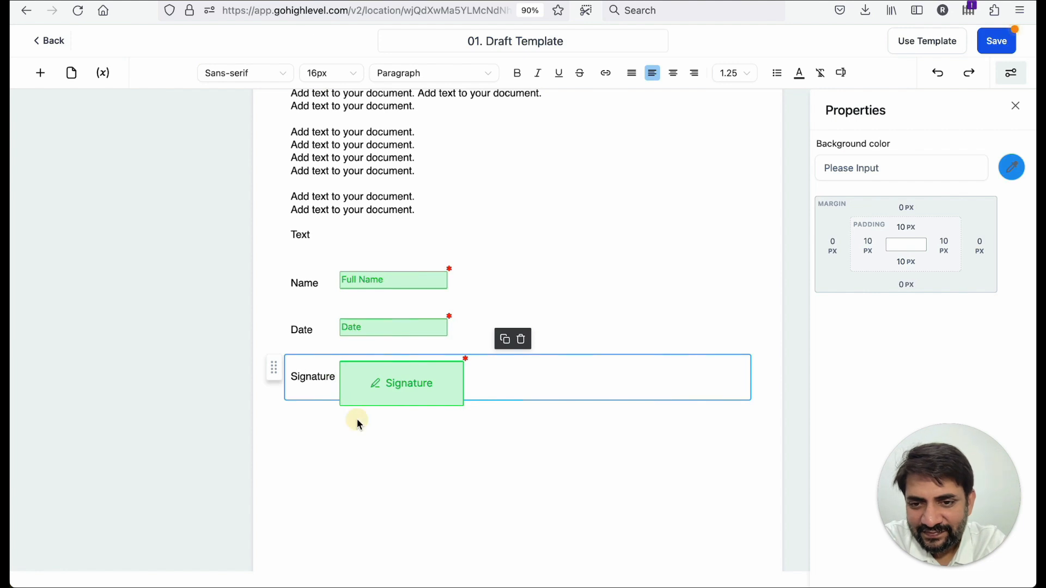
# - Position the signature field beside the Signature label
pyautogui.click(367, 383)
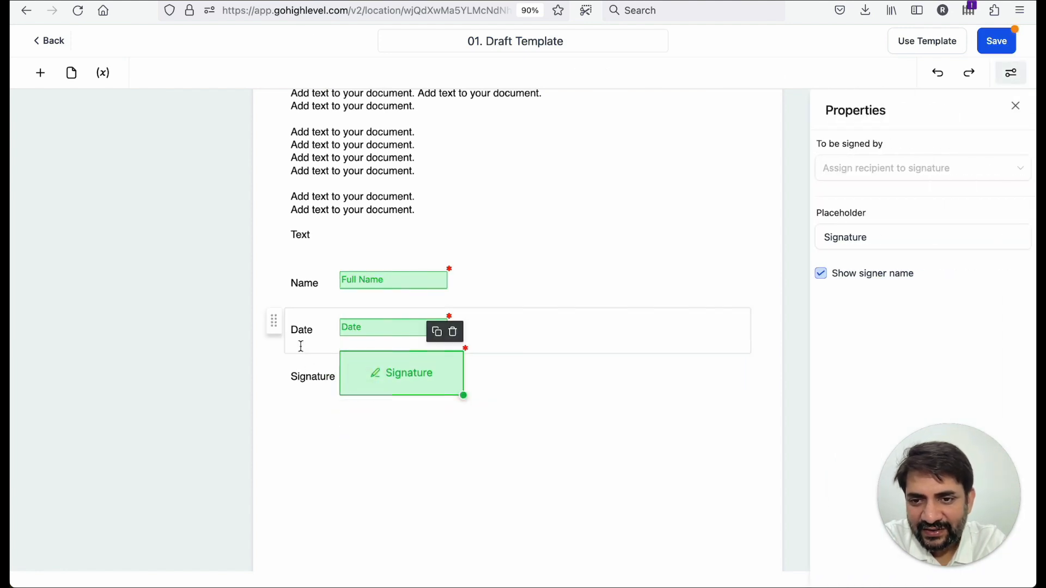
pyautogui.click(309, 312)
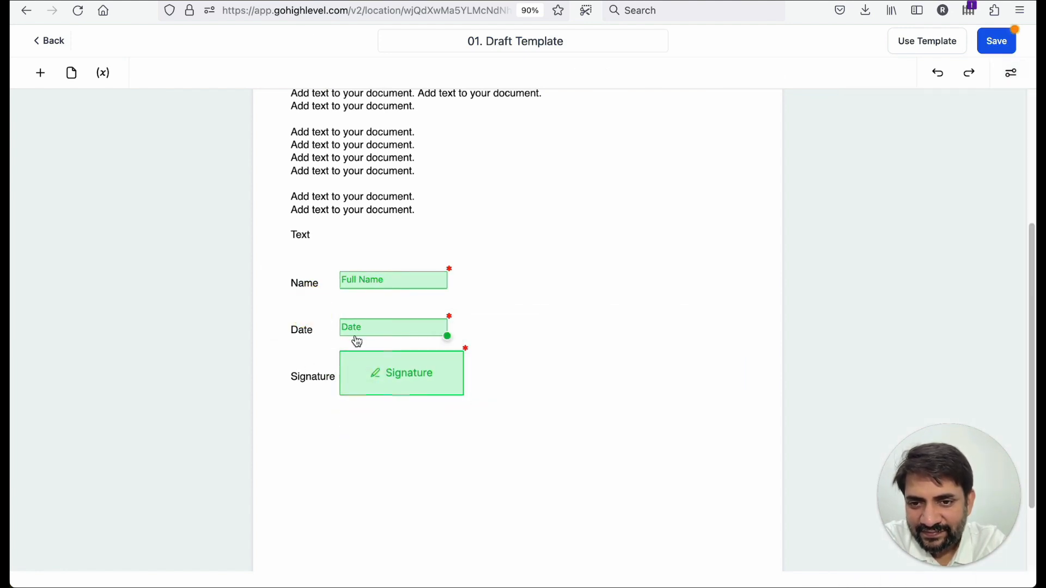
pyautogui.click(363, 330)
pyautogui.click(375, 371)
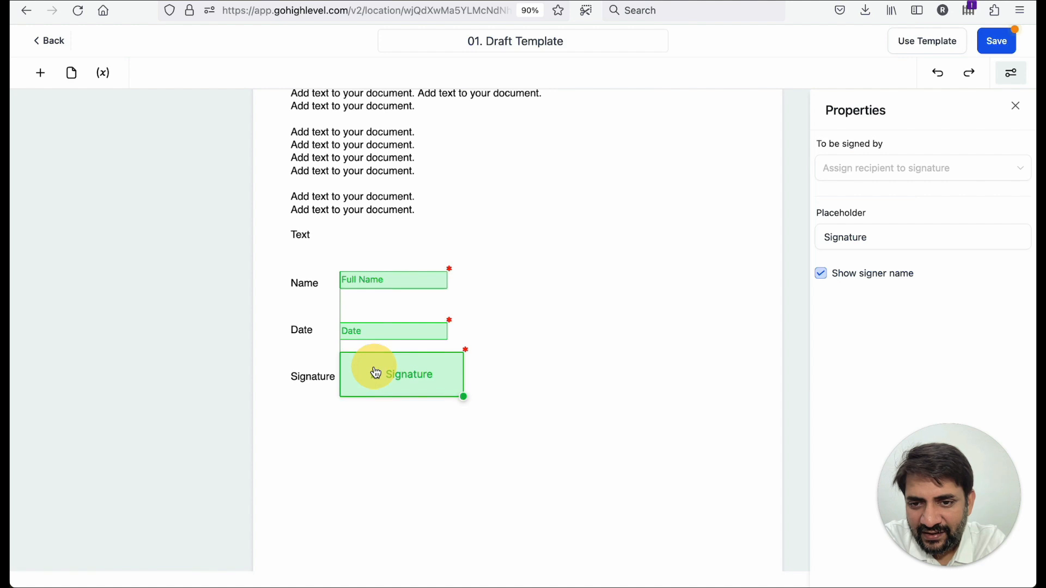
# - Begin the first body paragraph with the text "This agreement is between "
pyautogui.scroll(4, 374, 370)
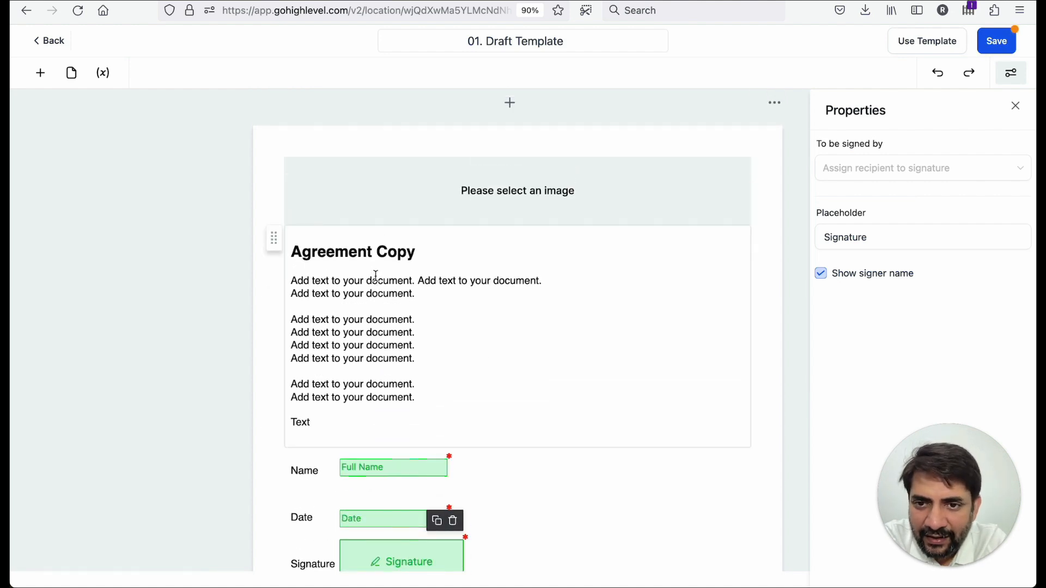
pyautogui.click(407, 261)
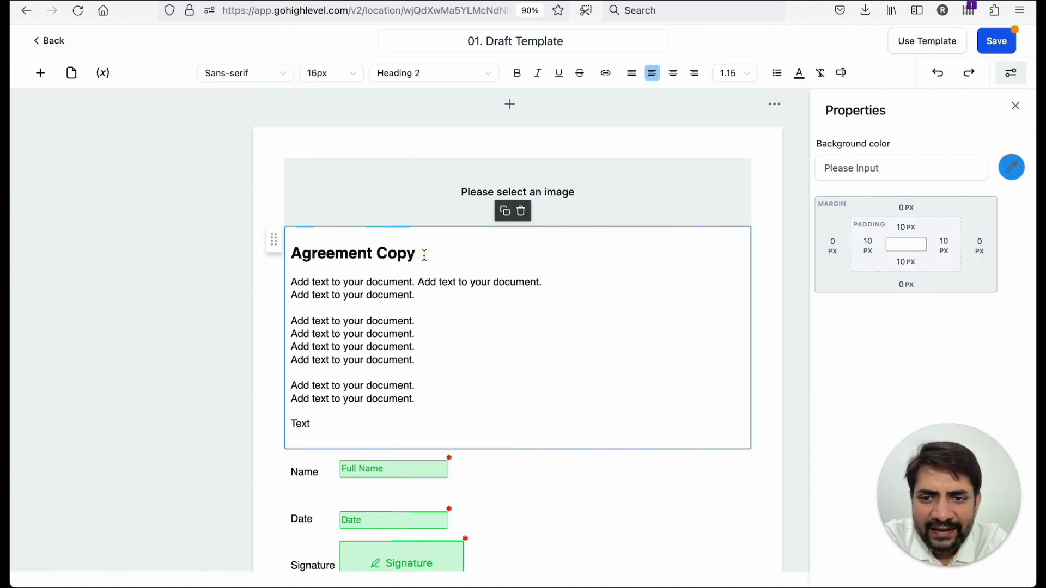
pyautogui.click(291, 282)
pyautogui.write('This agree')
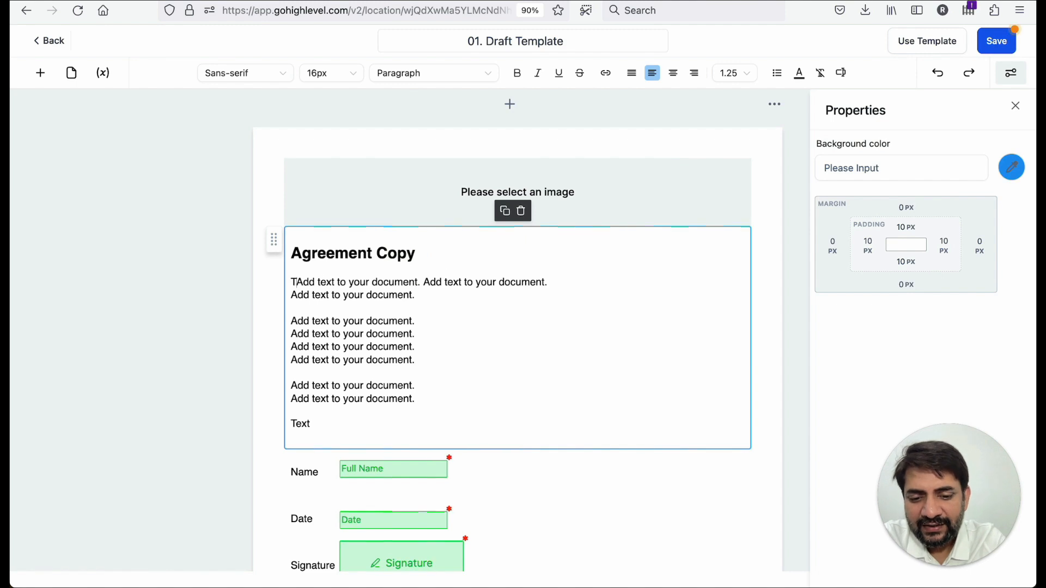
pyautogui.write('ment')
pyautogui.press('BackSpace')
pyautogui.press('BackSpace')
pyautogui.press('BackSpace')
pyautogui.press('BackSpace')
pyautogui.press('BackSpace')
pyautogui.press('BackSpace')
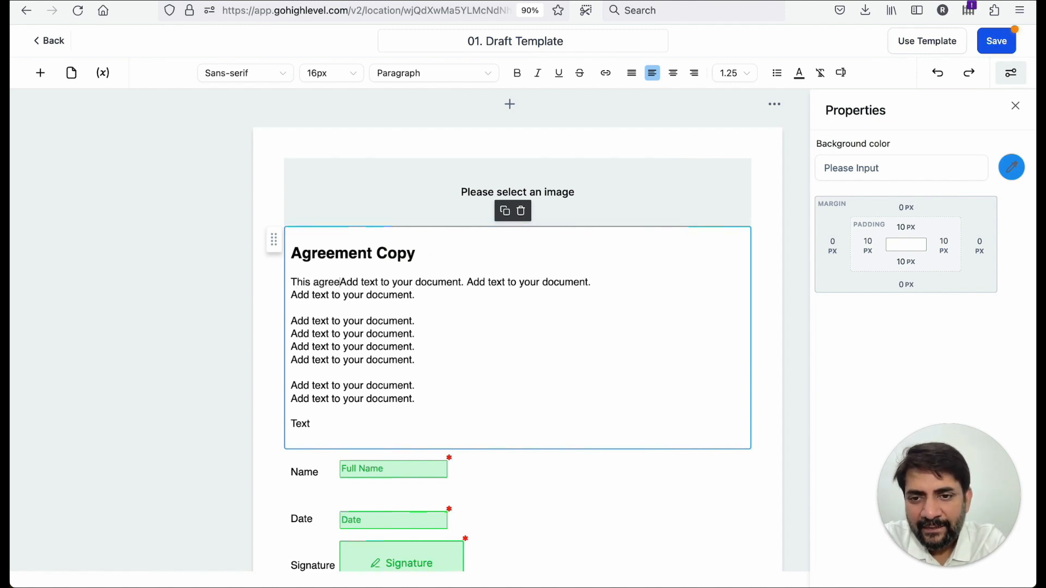
pyautogui.write('eemtn is b')
pyautogui.press('BackSpace')
pyautogui.press('BackSpace')
pyautogui.press('BackSpace')
pyautogui.press('BackSpace')
pyautogui.press('BackSpace')
pyautogui.press('BackSpace')
pyautogui.press('BackSpace')
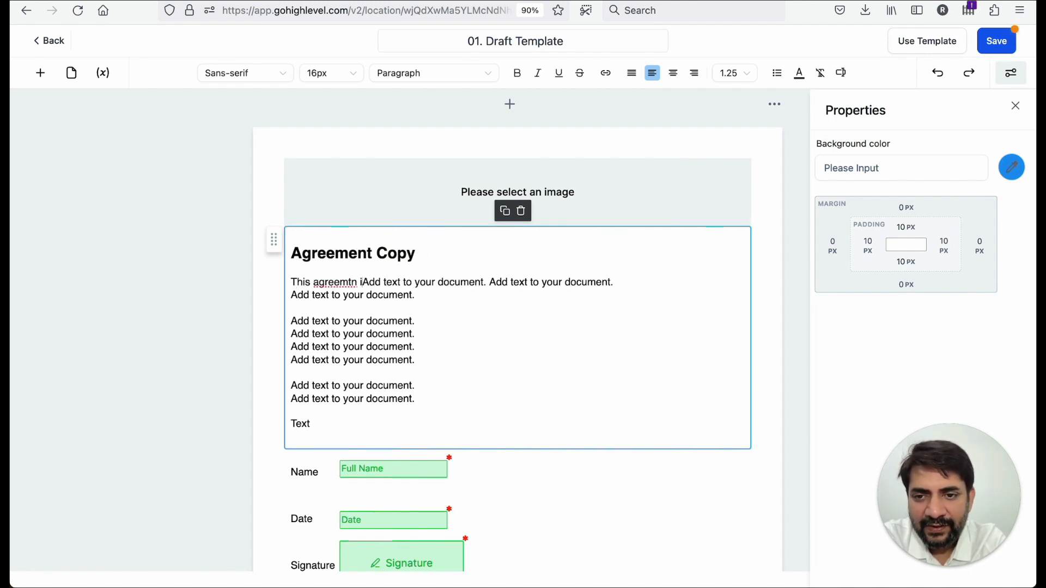
pyautogui.write('nt is be')
pyautogui.press('BackSpace')
pyautogui.press('BackSpace')
pyautogui.press('BackSpace')
pyautogui.press('BackSpace')
pyautogui.press('BackSpace')
pyautogui.press('BackSpace')
pyautogui.press('BackSpace')
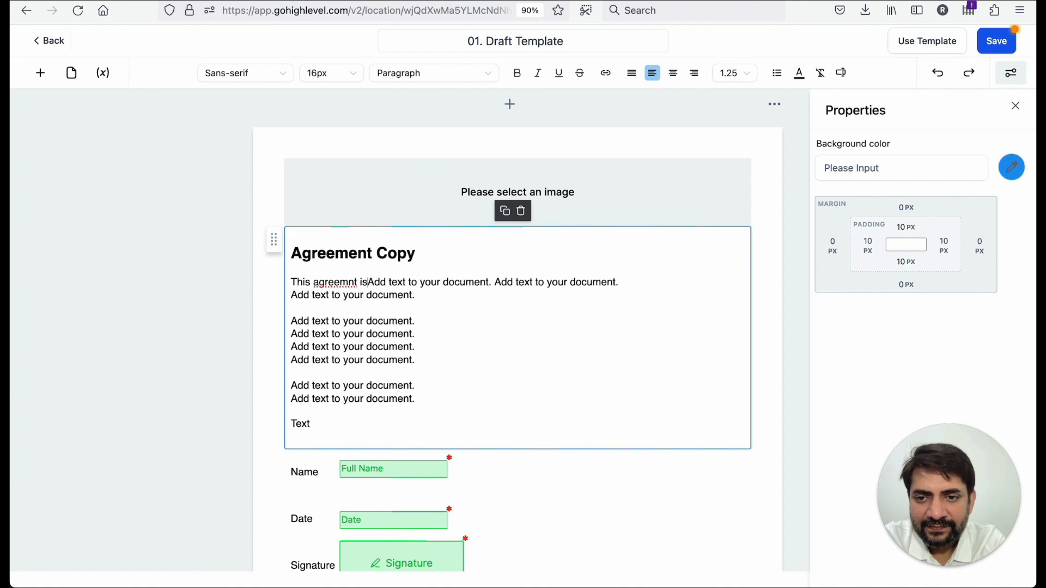
pyautogui.press('BackSpace')
pyautogui.write('ent is ')
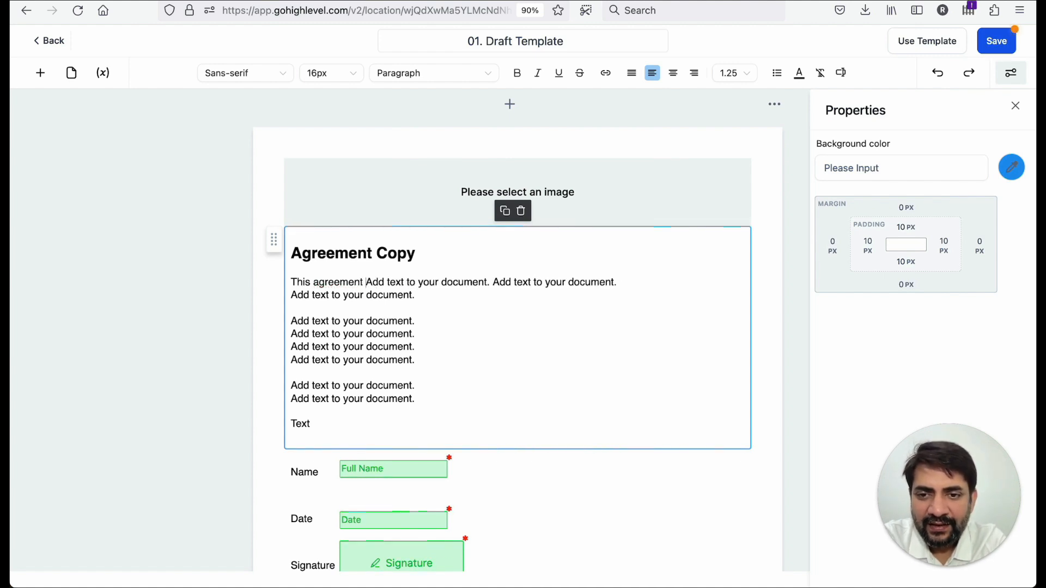
pyautogui.write('between')
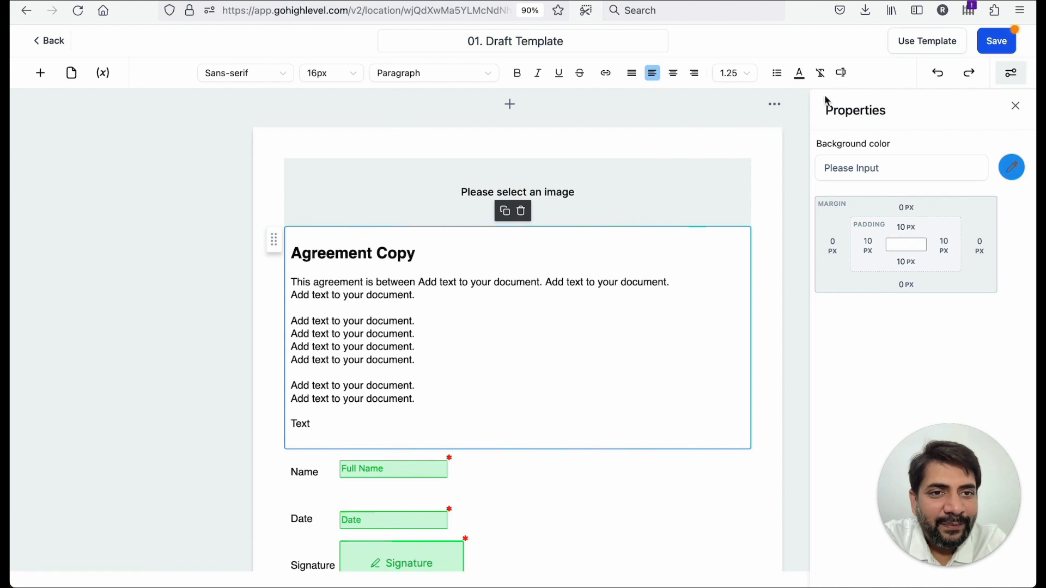
# - Insert the User Full Name variable after that text and continue with ", of"
pyautogui.click(840, 74)
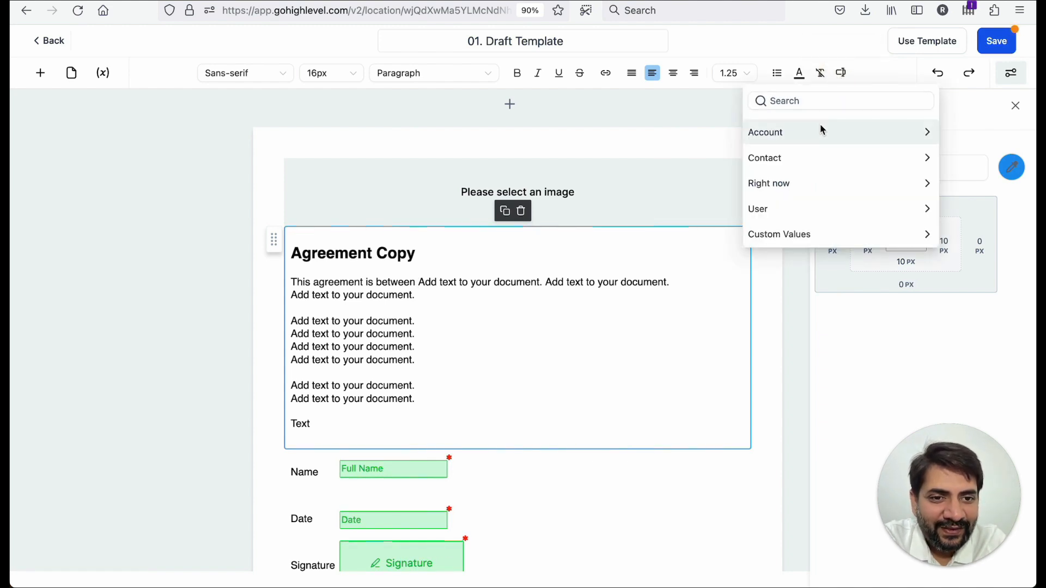
pyautogui.click(820, 210)
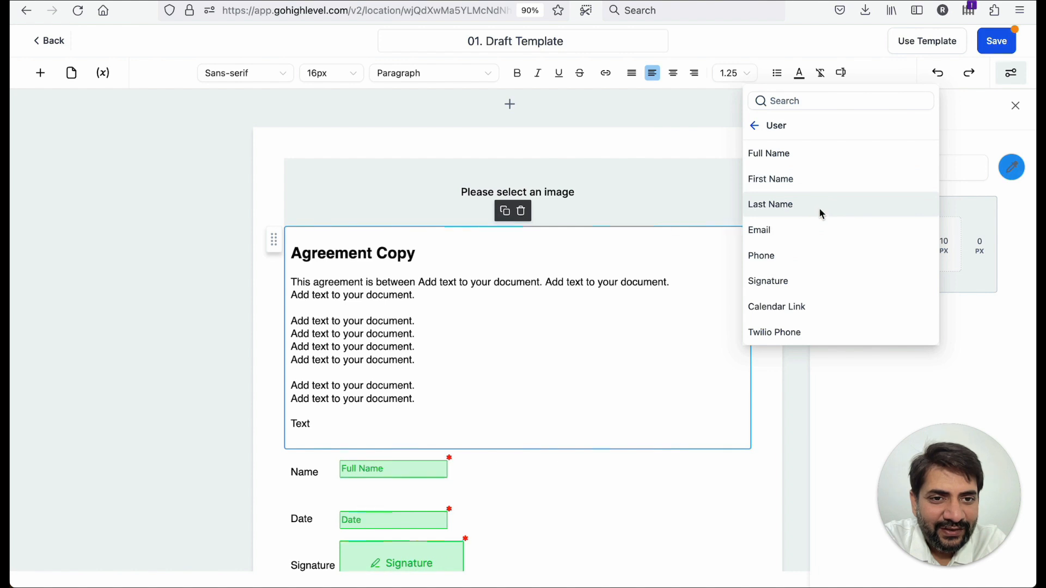
pyautogui.click(765, 155)
pyautogui.write(', of')
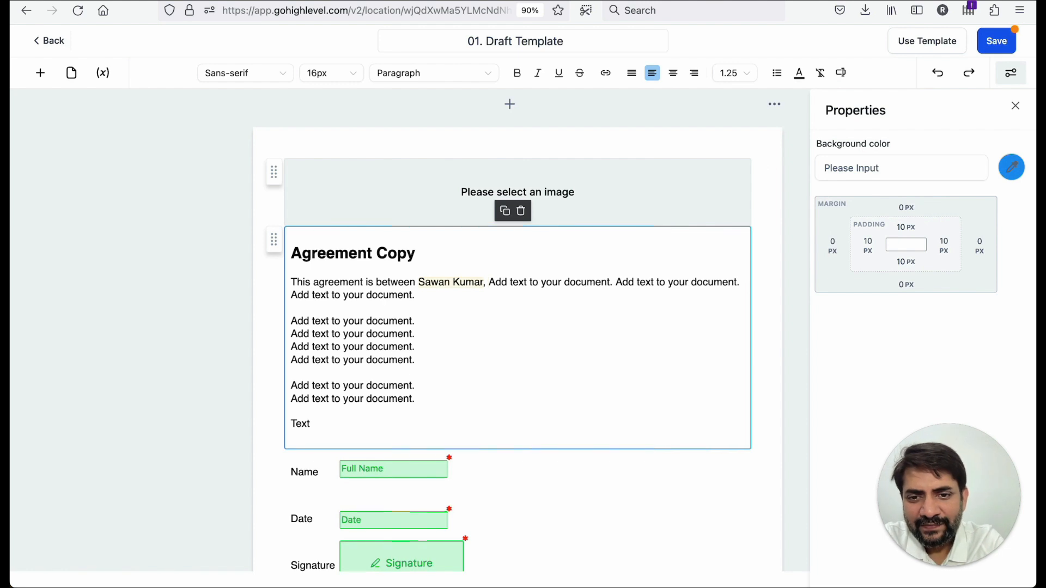
# - Browse the Account variables and search the variable list for location
pyautogui.click(843, 75)
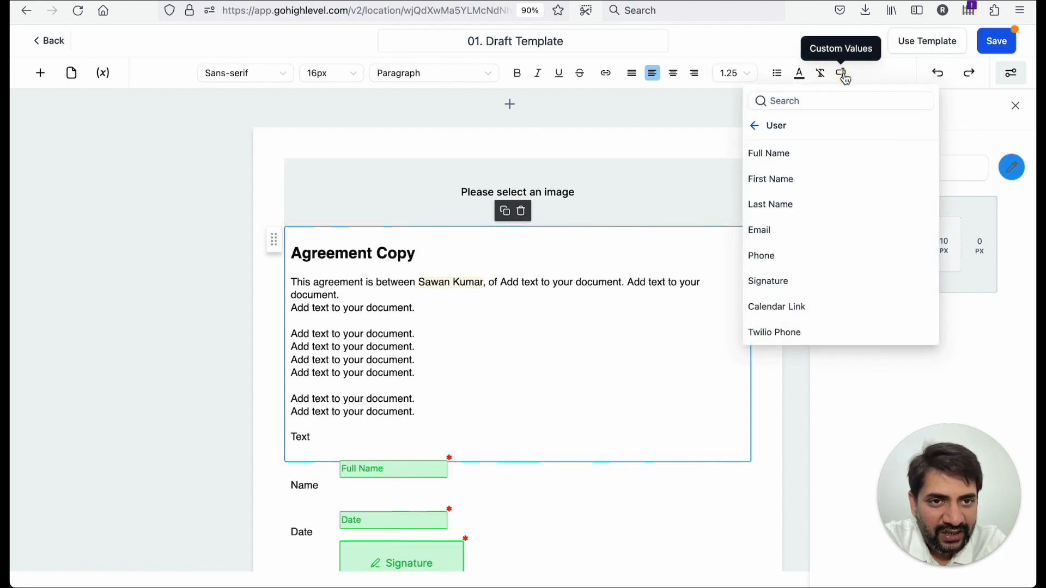
pyautogui.click(757, 131)
pyautogui.click(784, 130)
pyautogui.scroll(-1, 809, 263)
pyautogui.scroll(1, 808, 260)
pyautogui.scroll(-1, 805, 252)
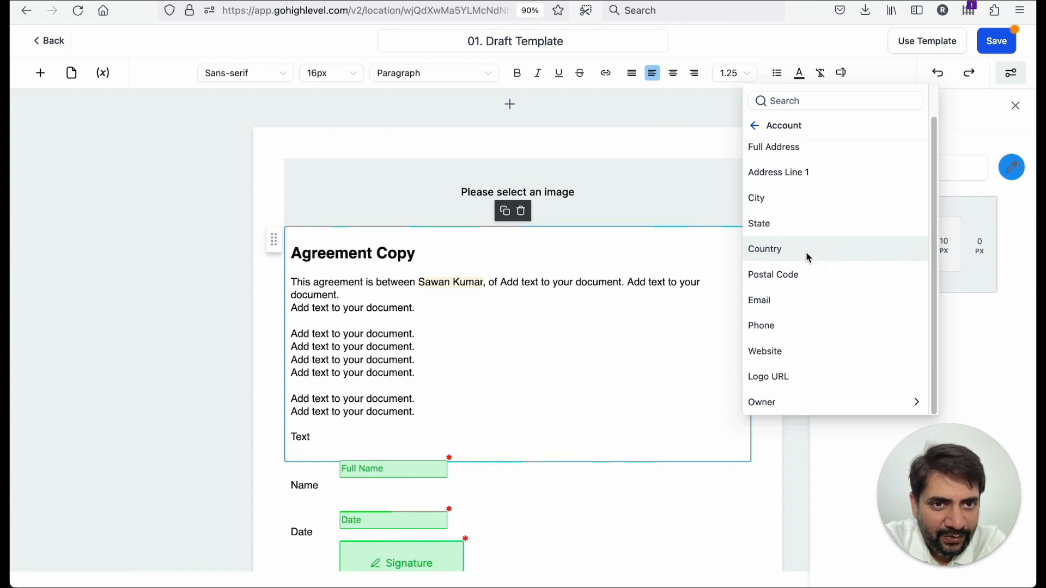
pyautogui.scroll(1, 806, 252)
pyautogui.scroll(-1, 811, 278)
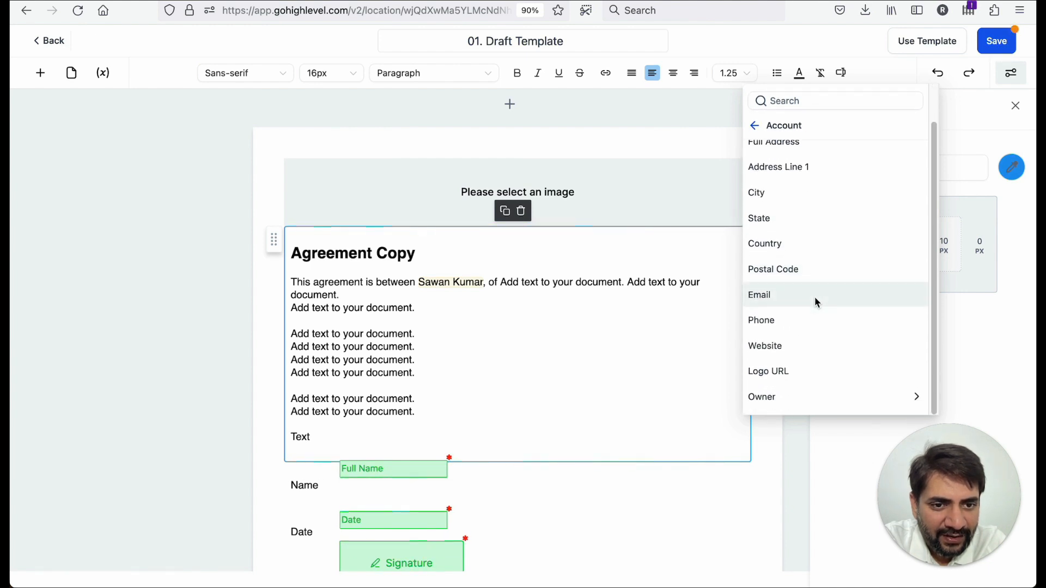
pyautogui.click(836, 402)
pyautogui.click(757, 124)
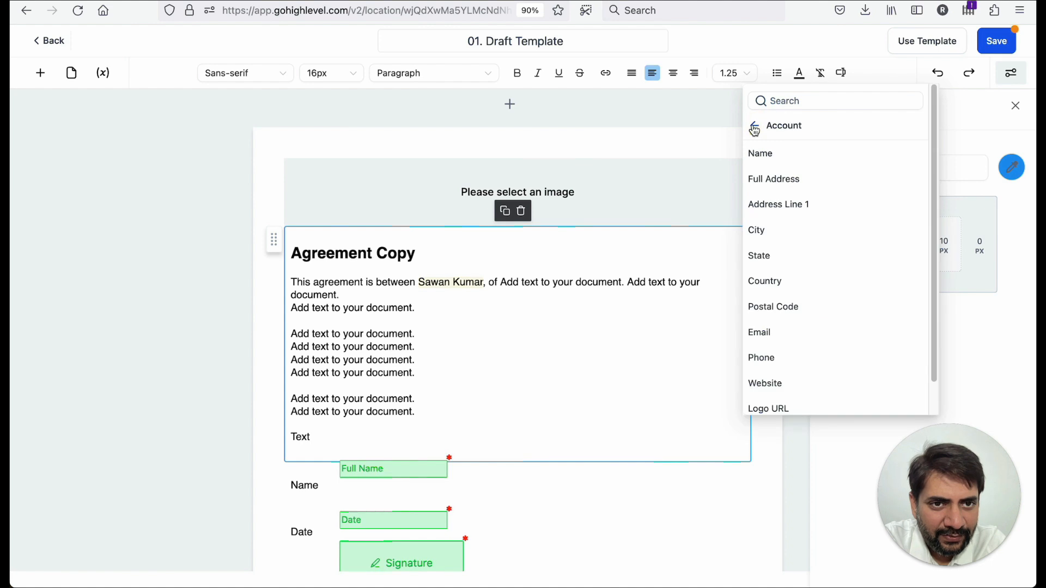
pyautogui.click(754, 126)
pyautogui.click(777, 100)
pyautogui.write('location')
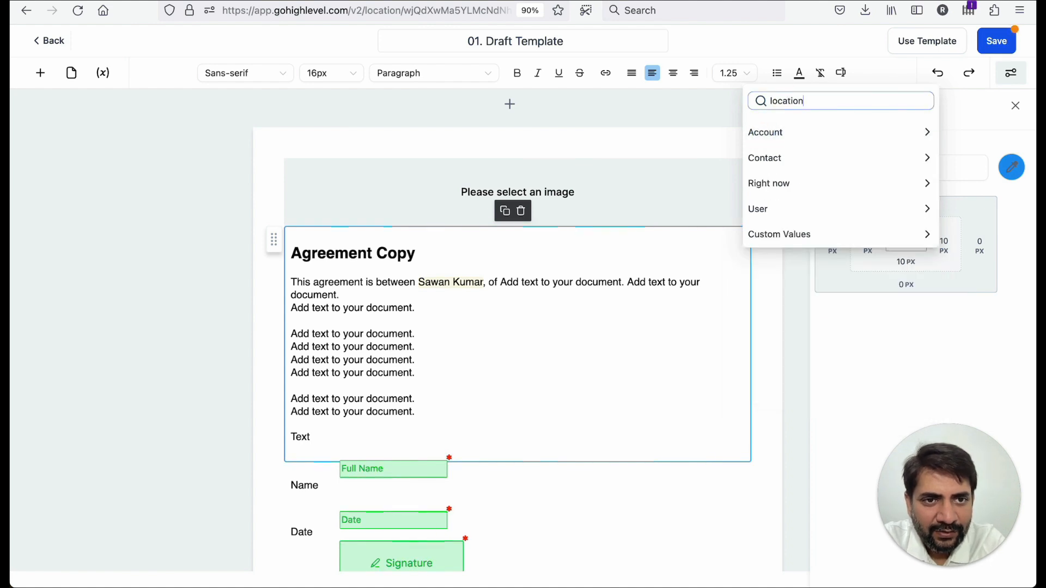
pyautogui.press('BackSpace')
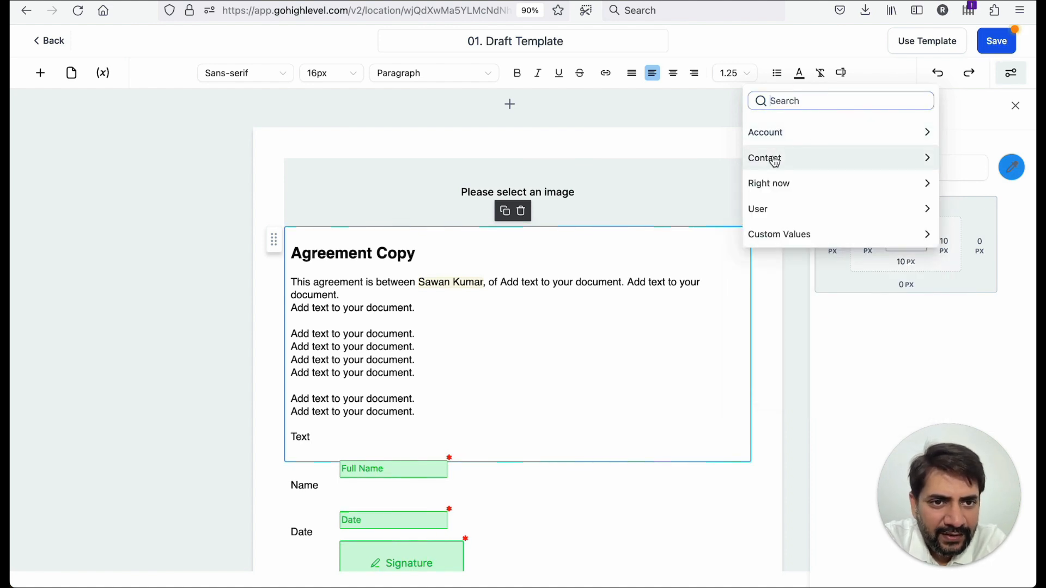
# - Browse the Custom Values, User, Account, Contact and Right now variable lists
pyautogui.click(779, 234)
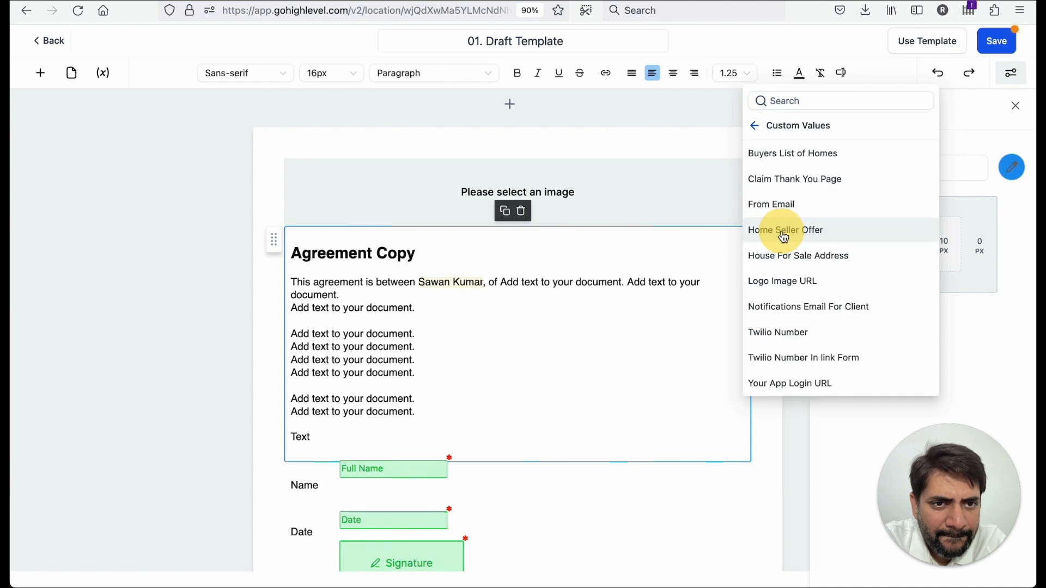
pyautogui.click(755, 126)
pyautogui.click(819, 217)
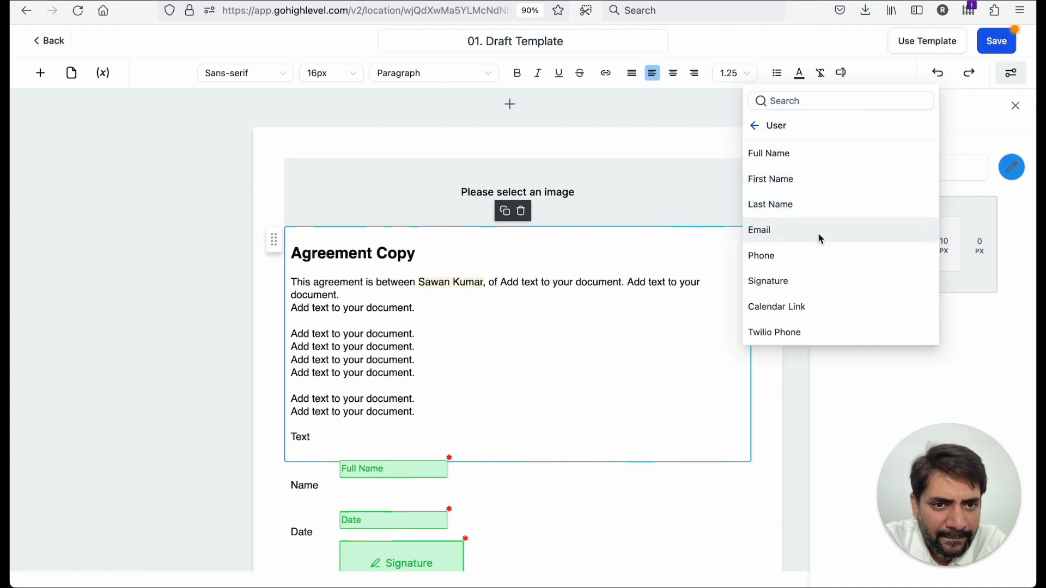
pyautogui.click(761, 123)
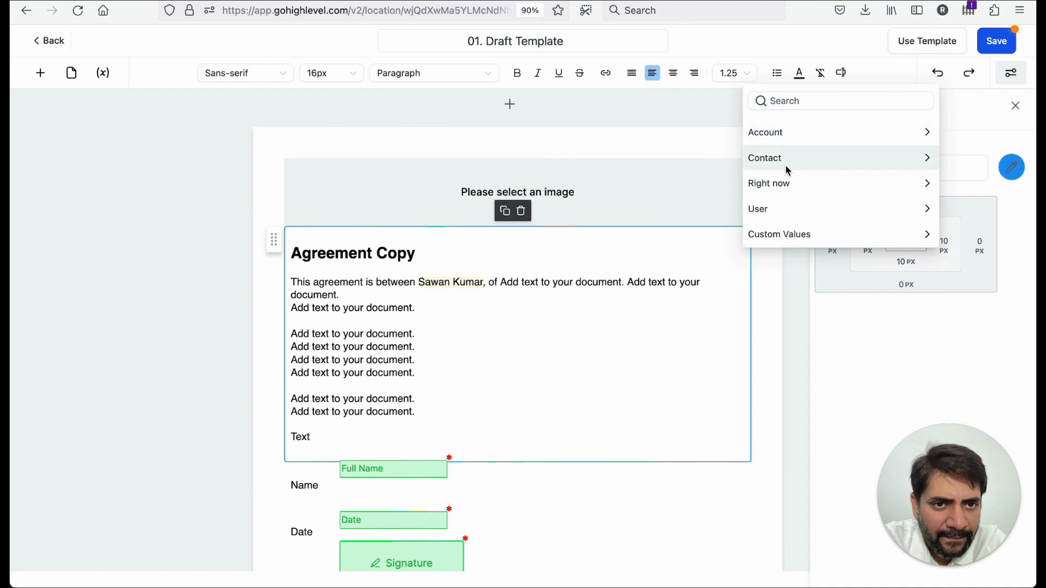
pyautogui.click(786, 162)
pyautogui.click(754, 126)
pyautogui.click(775, 133)
pyautogui.scroll(-1, 783, 182)
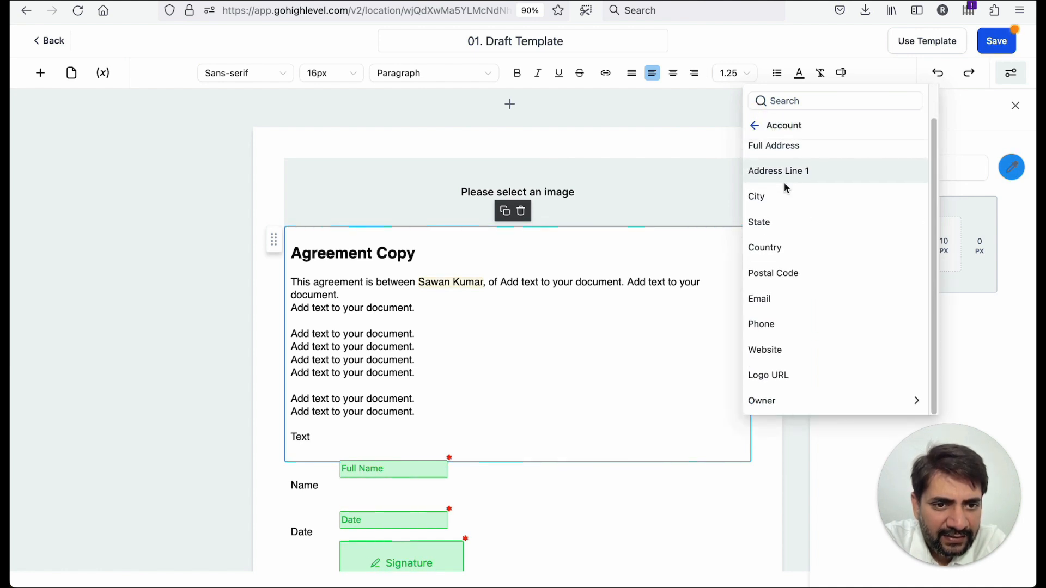
pyautogui.scroll(2, 783, 182)
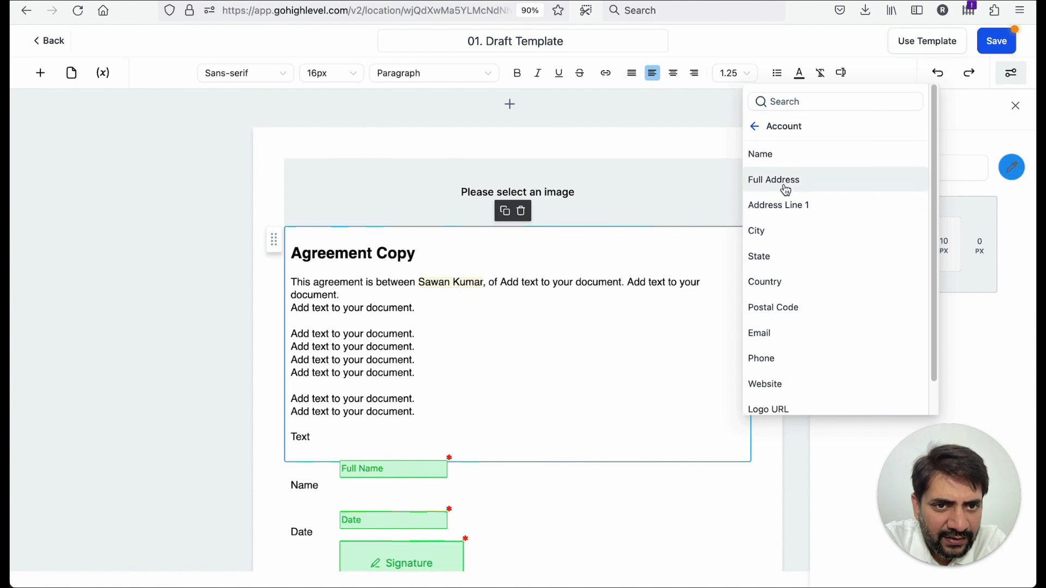
pyautogui.scroll(-1, 790, 213)
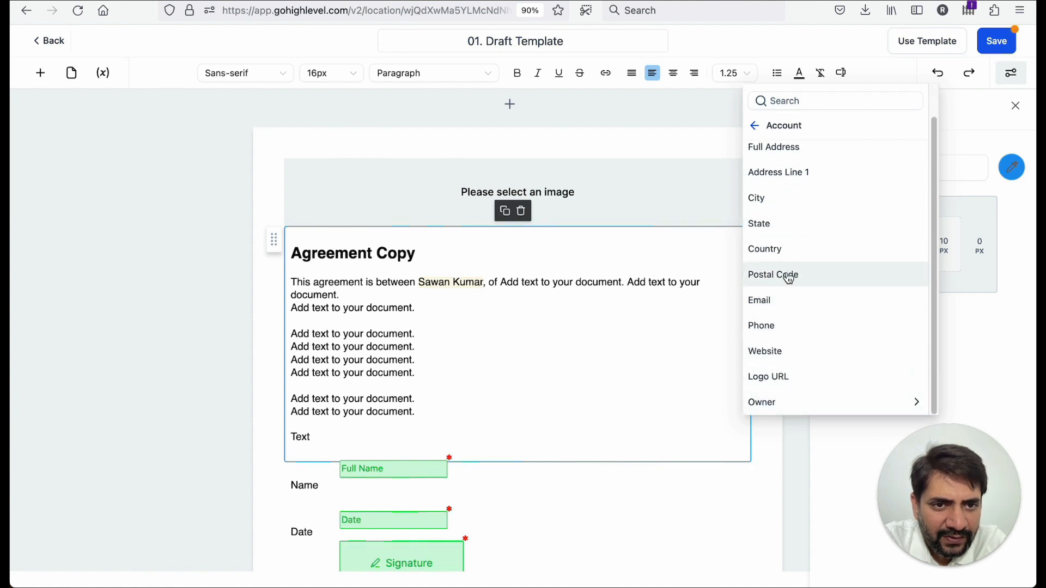
pyautogui.scroll(1, 751, 152)
pyautogui.click(754, 125)
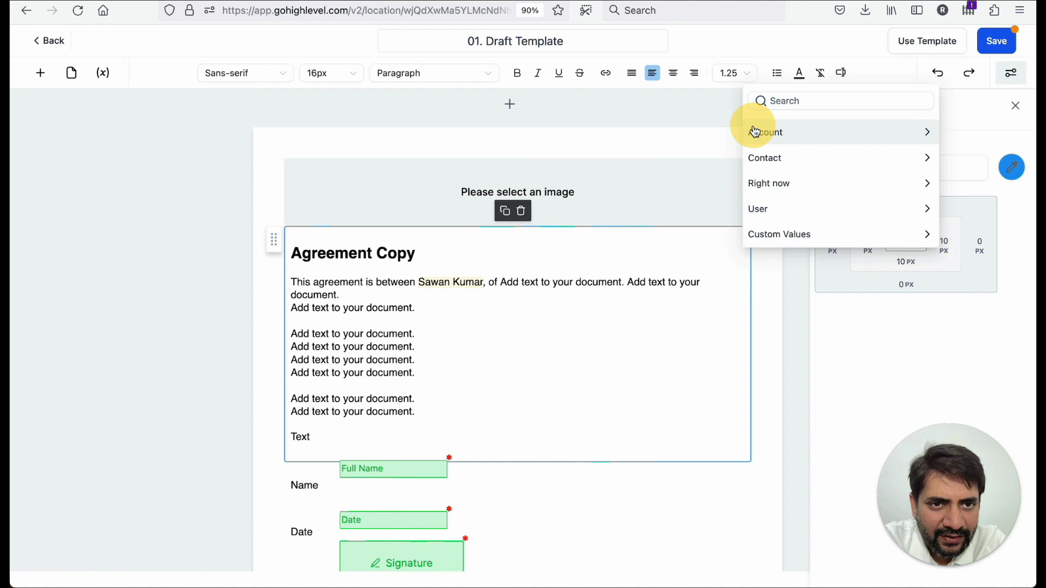
pyautogui.click(791, 162)
pyautogui.scroll(-1, 789, 221)
pyautogui.scroll(1, 789, 218)
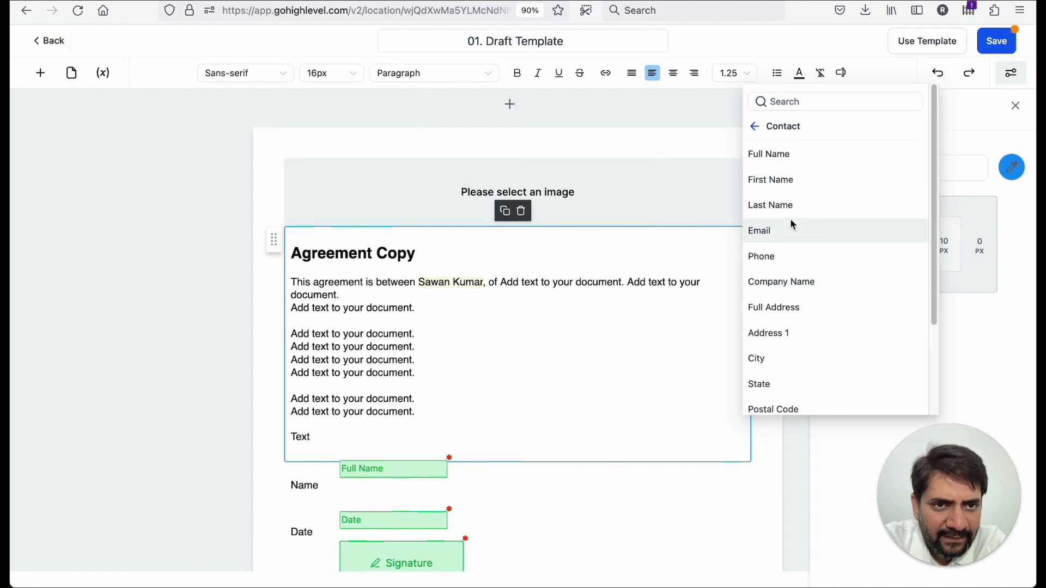
pyautogui.click(753, 127)
pyautogui.click(785, 185)
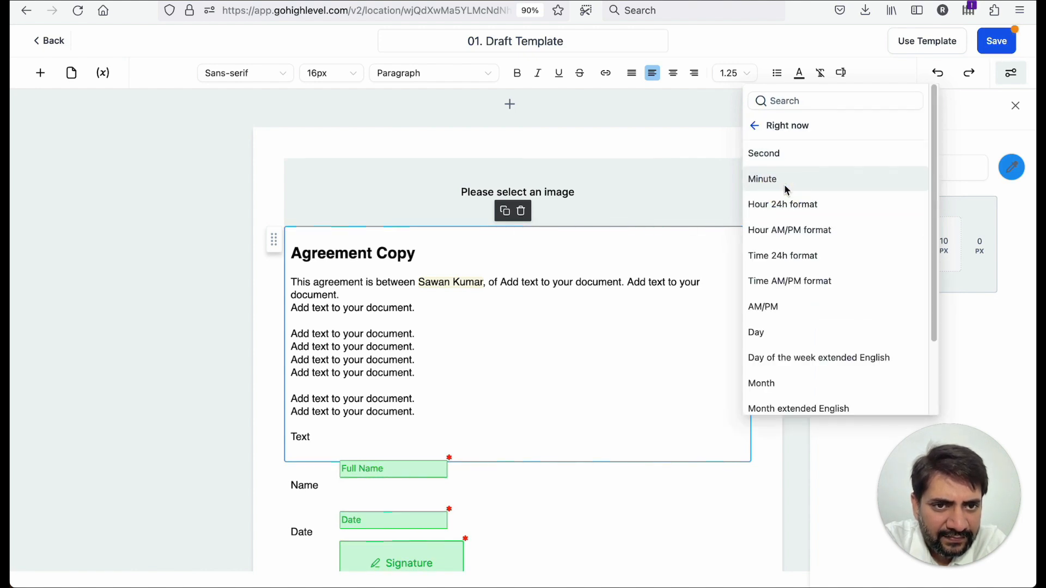
pyautogui.scroll(-3, 809, 275)
pyautogui.scroll(3, 790, 188)
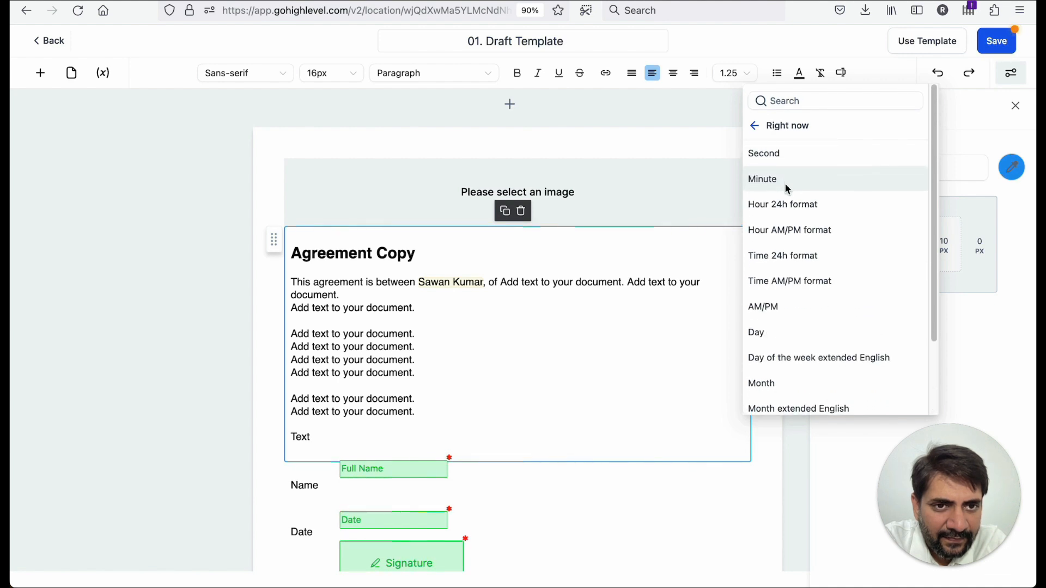
pyautogui.scroll(-2, 799, 274)
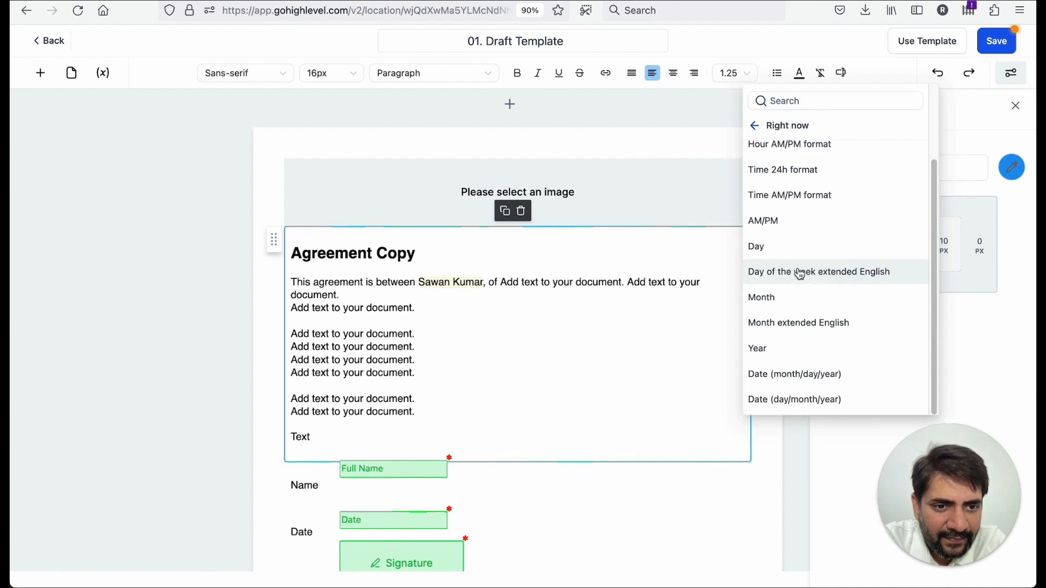
pyautogui.click(756, 129)
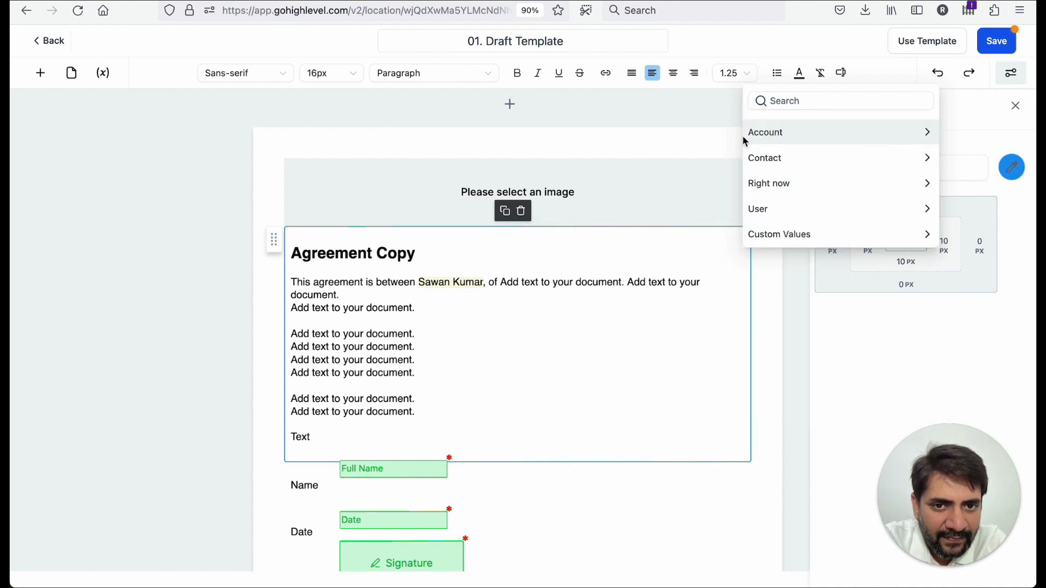
pyautogui.click(779, 218)
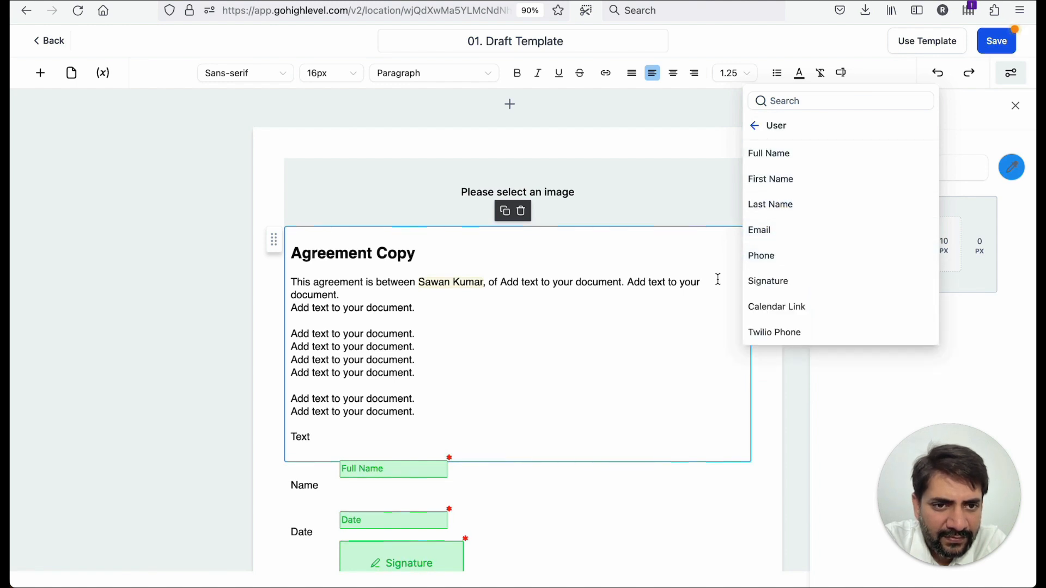
# - Add "and" after the user's name and insert the Contact Full Name variable after it
pyautogui.click(649, 283)
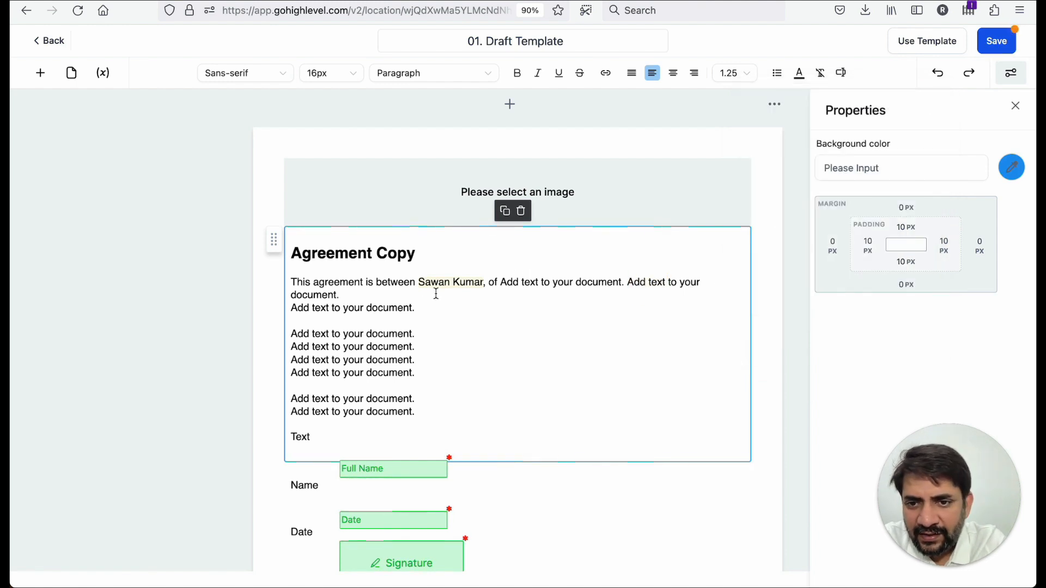
pyautogui.click(488, 284)
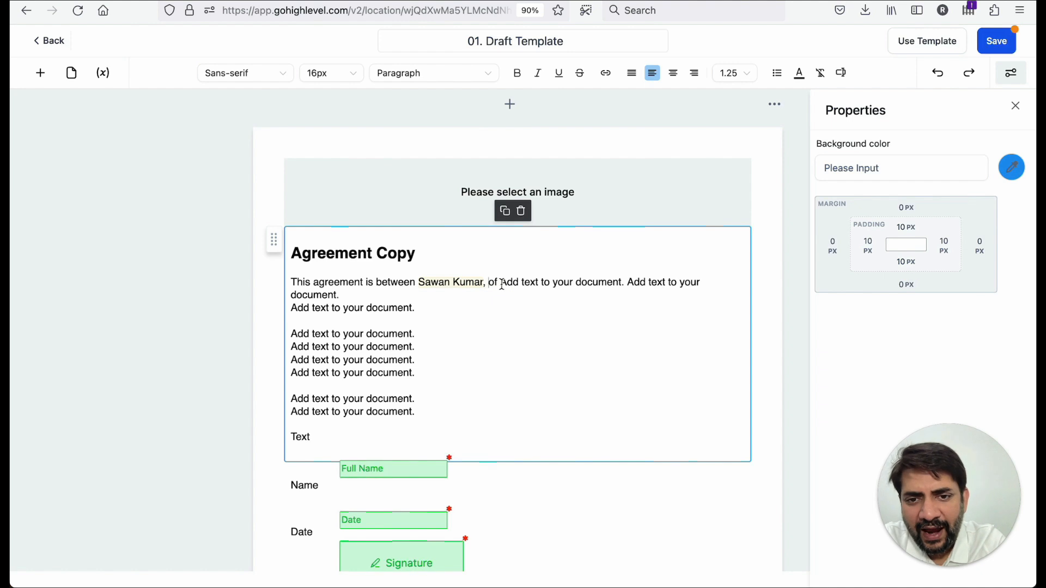
pyautogui.write('and')
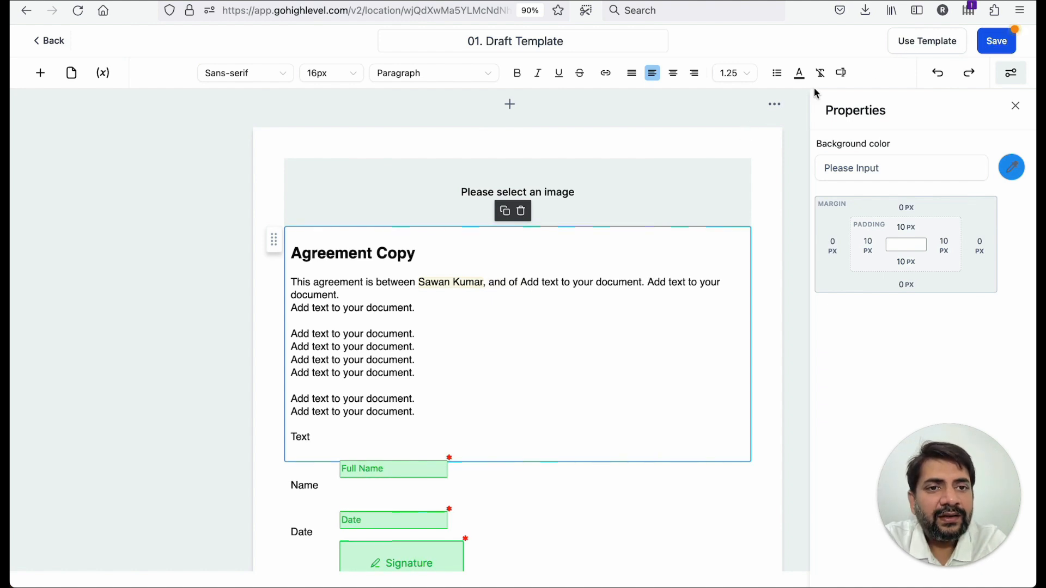
pyautogui.click(841, 73)
pyautogui.click(806, 168)
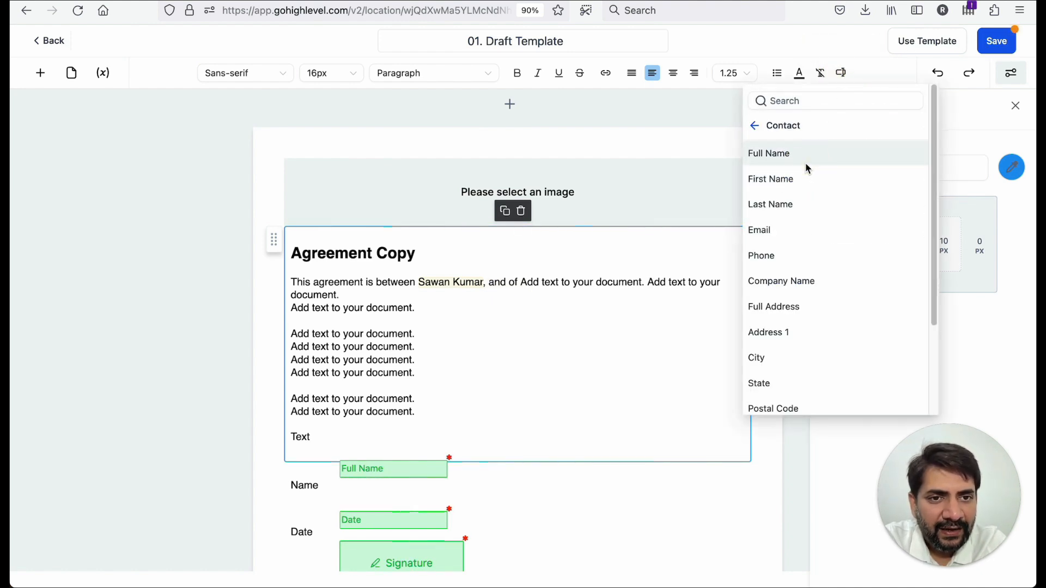
pyautogui.click(801, 158)
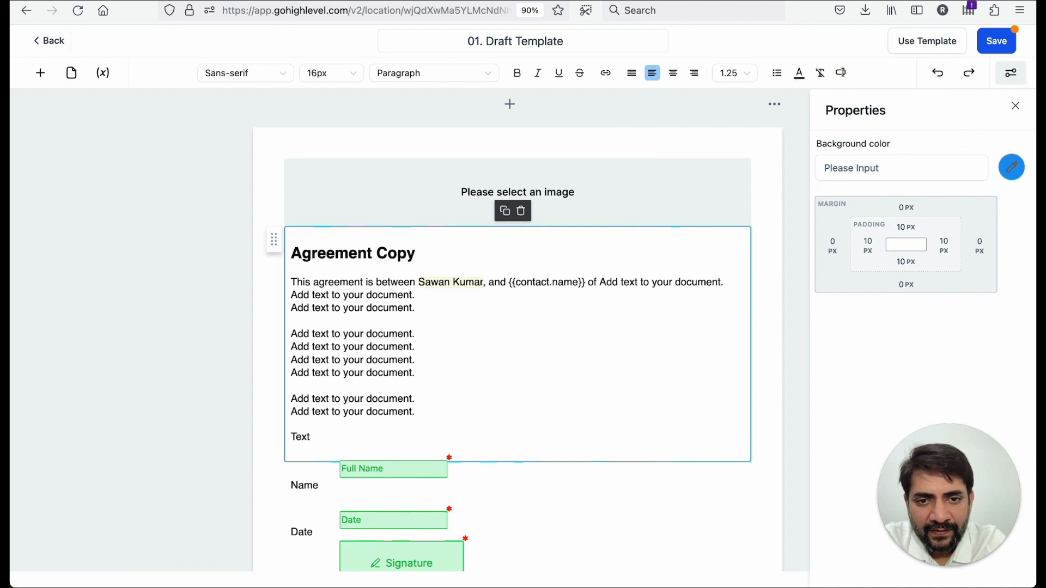
# - Delete the leftover "of" and move the remaining placeholder text onto a new paragraph
pyautogui.doubleClick(592, 282)
pyautogui.press('BackSpace')
pyautogui.press('BackSpace')
pyautogui.press('Return')
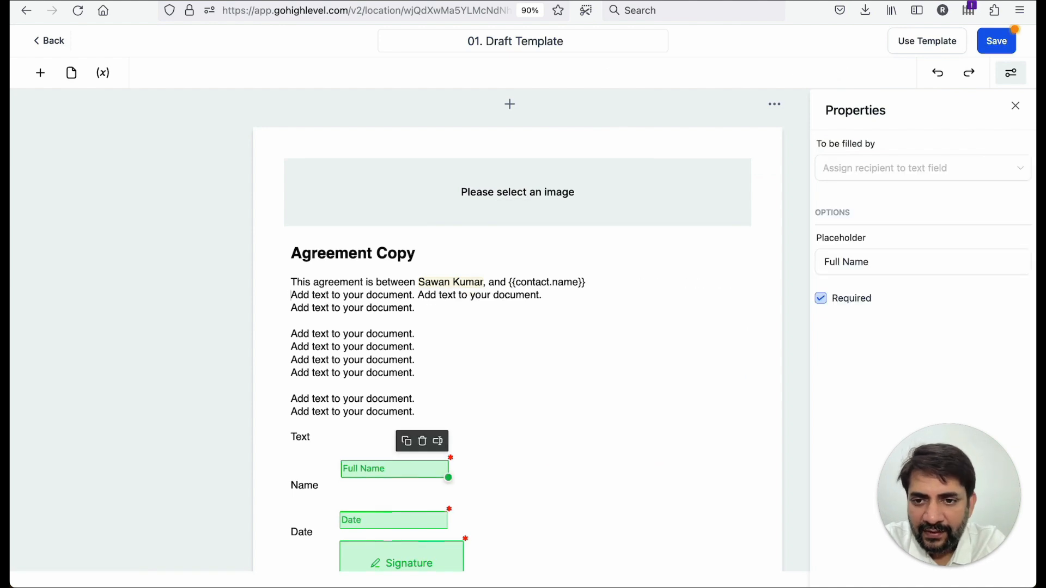
pyautogui.press('Return')
# - Continue the first sentence with the word "dated" after the contact name variable
pyautogui.click(603, 281)
pyautogui.write('dated')
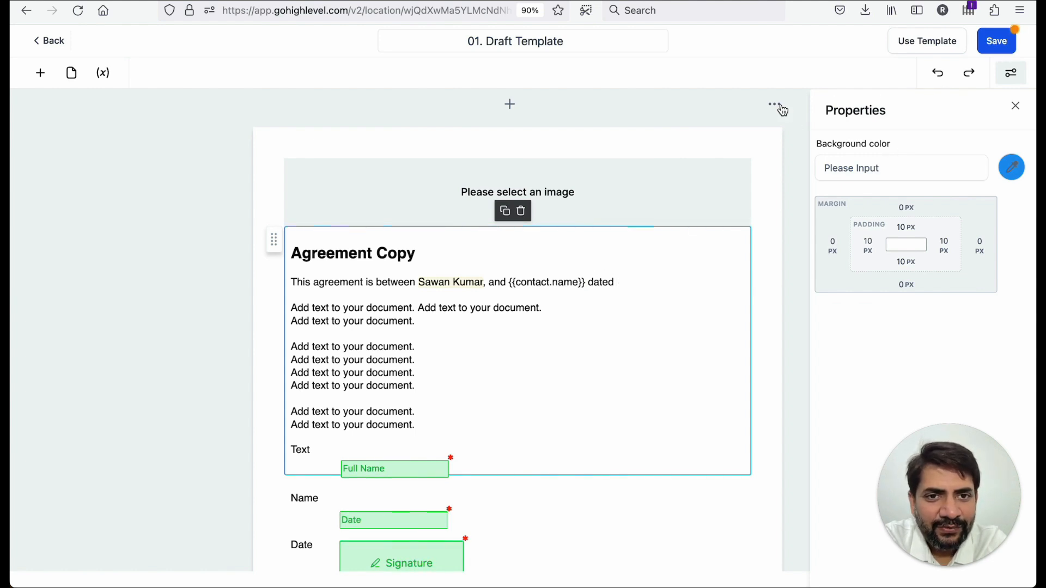
pyautogui.click(783, 109)
pyautogui.click(612, 327)
pyautogui.click(614, 281)
# - Insert the Right now variable Day of the week extended English after "dated"
pyautogui.click(841, 74)
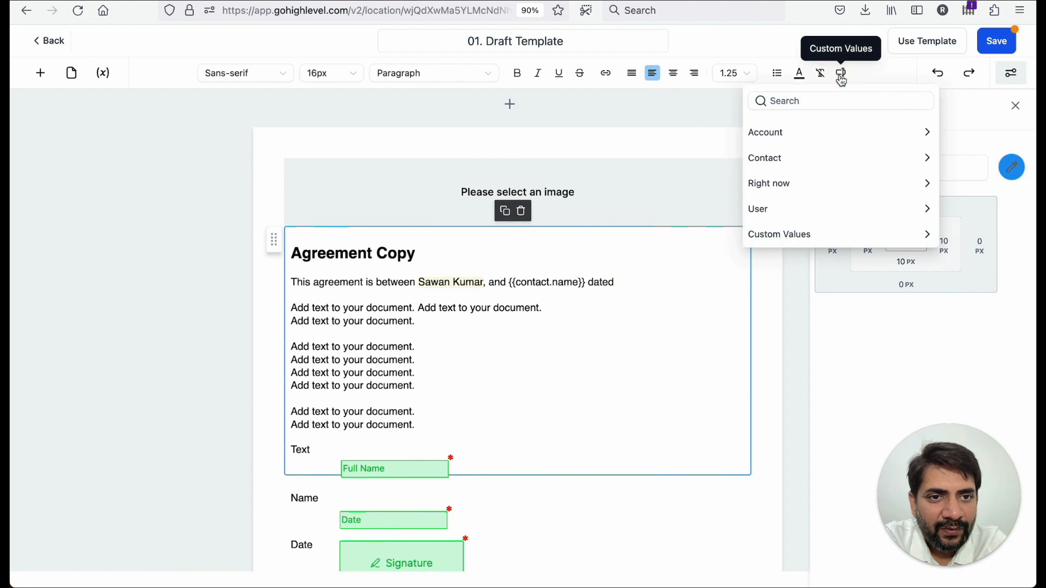
pyautogui.click(816, 190)
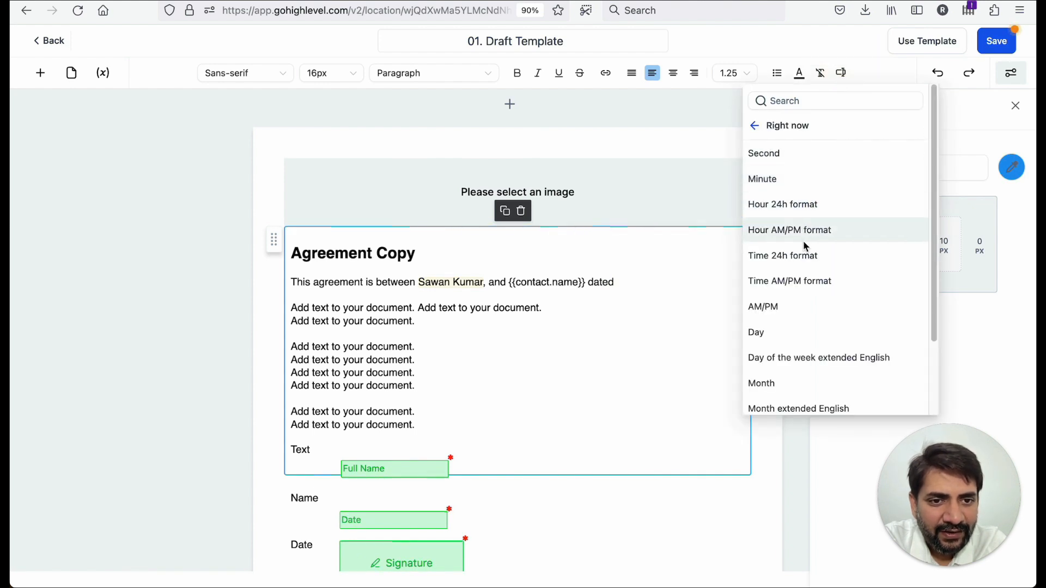
pyautogui.scroll(-1, 798, 284)
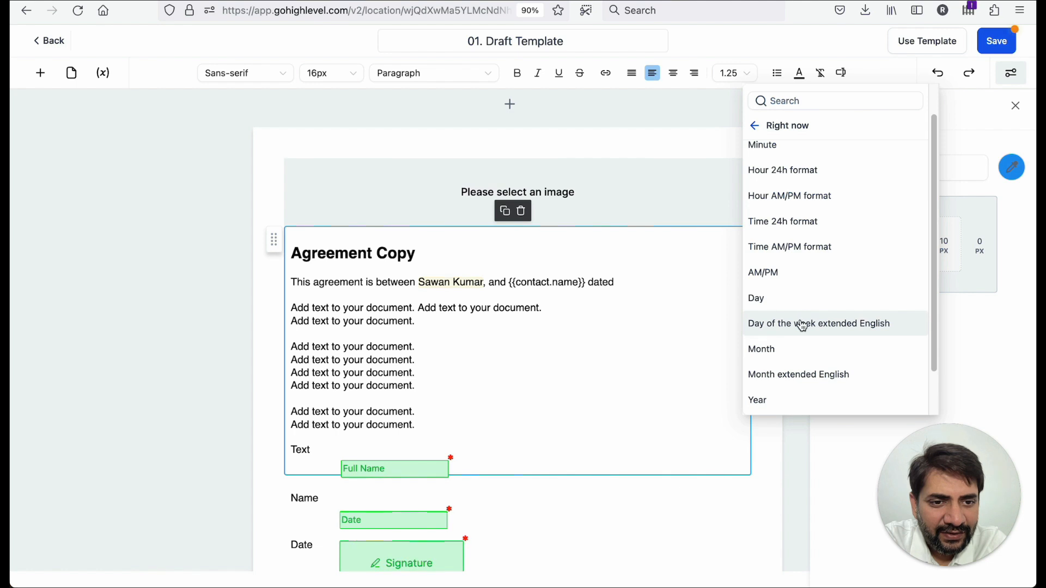
pyautogui.scroll(-1, 802, 322)
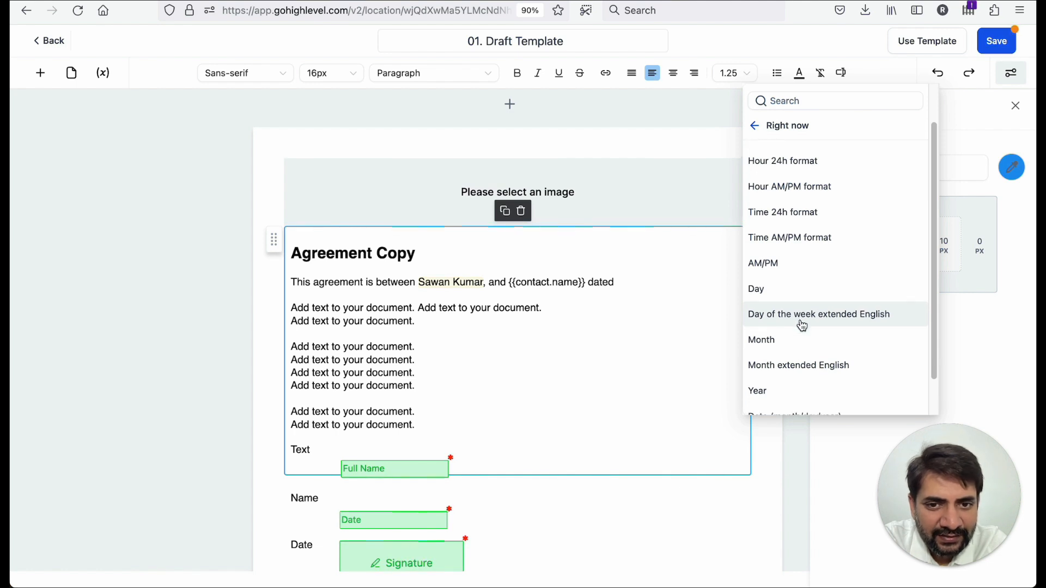
pyautogui.click(800, 320)
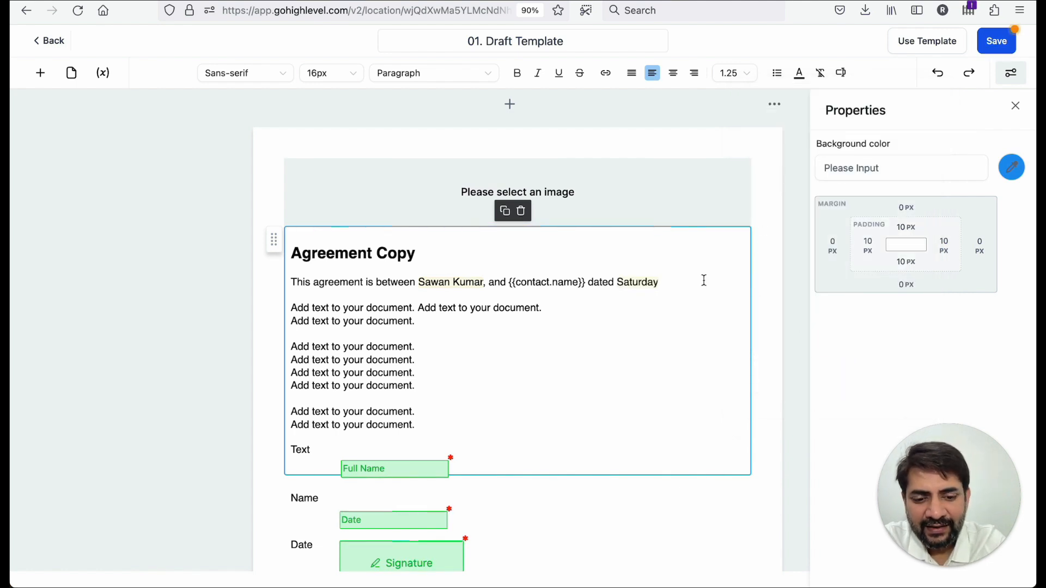
# - Add a comma and insert the Right now Date (day/month/year) variable after the weekday
pyautogui.click(840, 73)
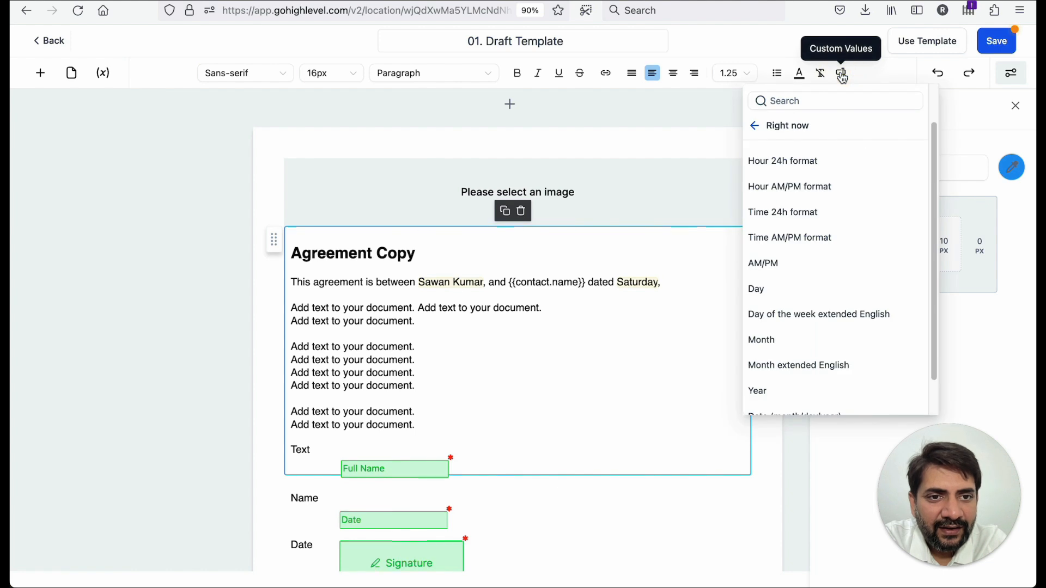
pyautogui.scroll(-1, 837, 207)
pyautogui.scroll(-1, 837, 207)
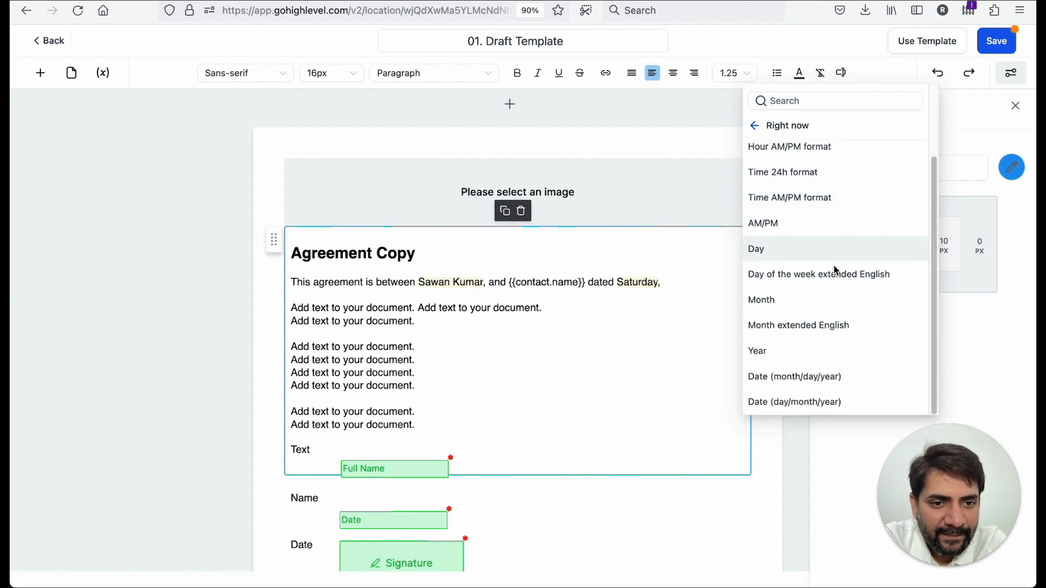
pyautogui.click(806, 404)
pyautogui.click(661, 284)
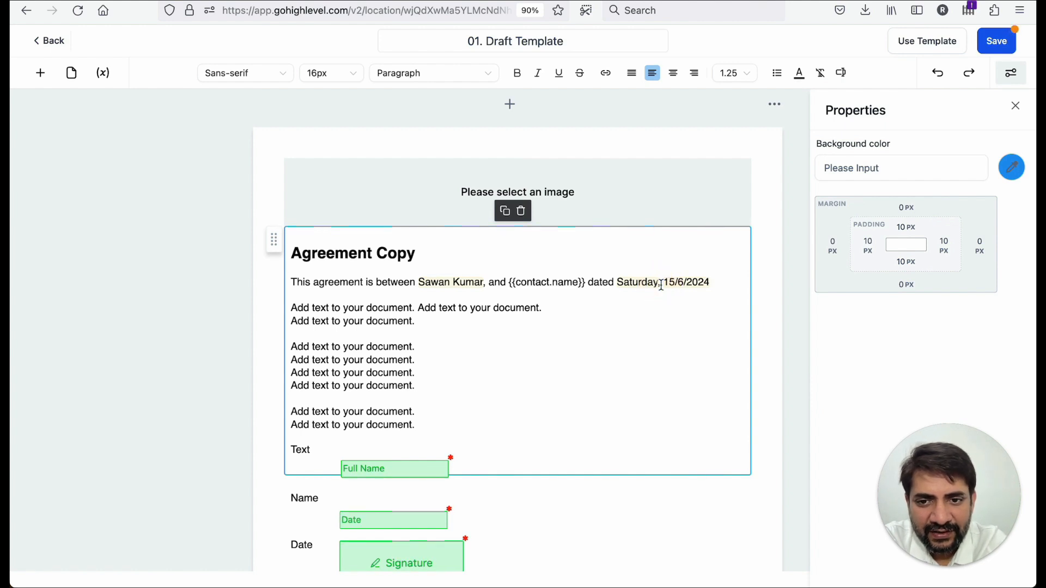
# - Reposition the Full Name, Date and Signature fields so each sits beside its Name, Date and Signature label
pyautogui.scroll(-2, 586, 354)
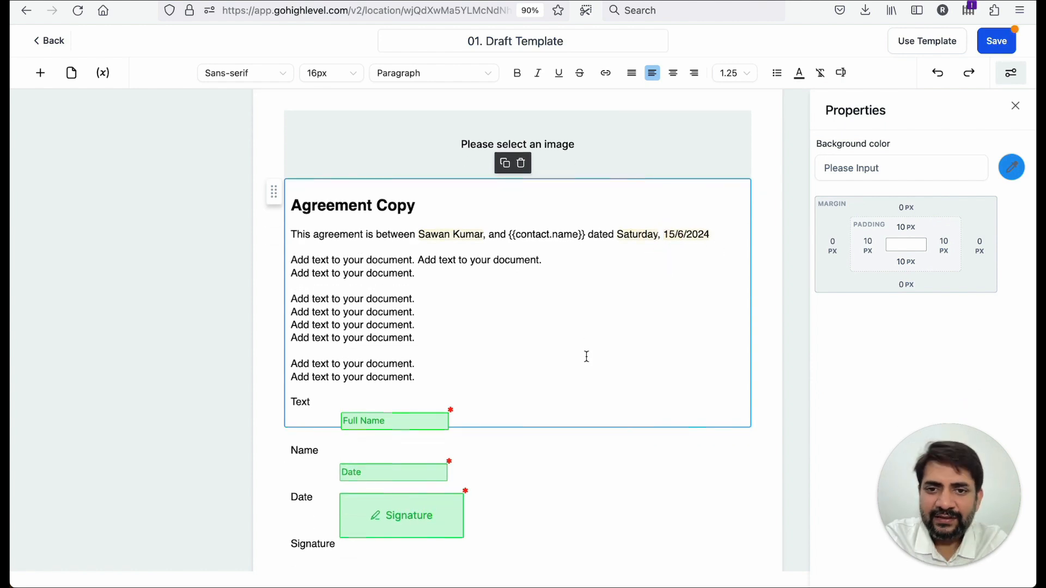
pyautogui.scroll(-7, 586, 356)
pyautogui.click(326, 241)
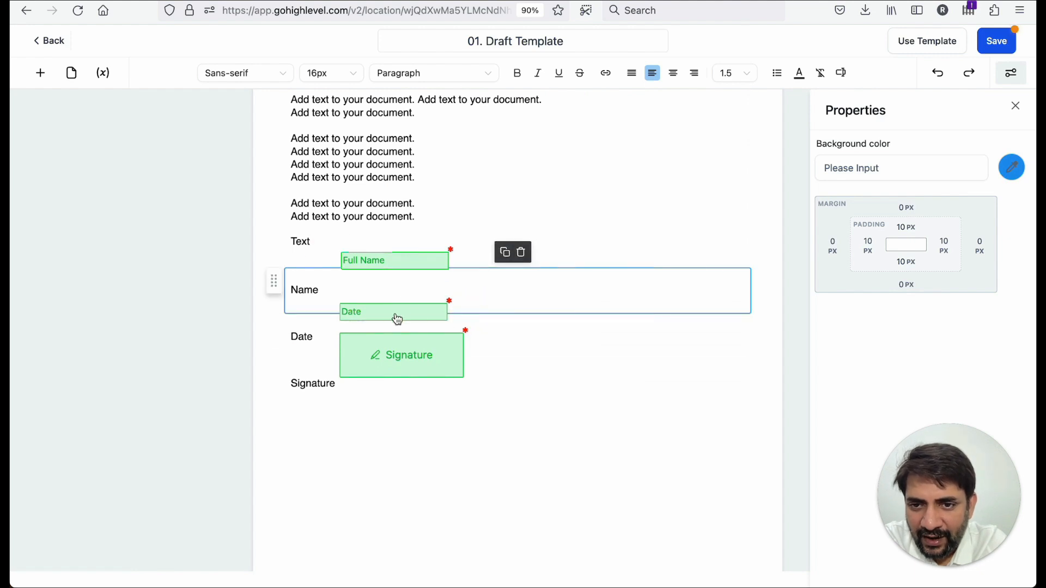
pyautogui.click(394, 267)
pyautogui.moveTo(395, 268); pyautogui.dragTo(393, 386)
pyautogui.click(394, 392)
pyautogui.click(394, 367)
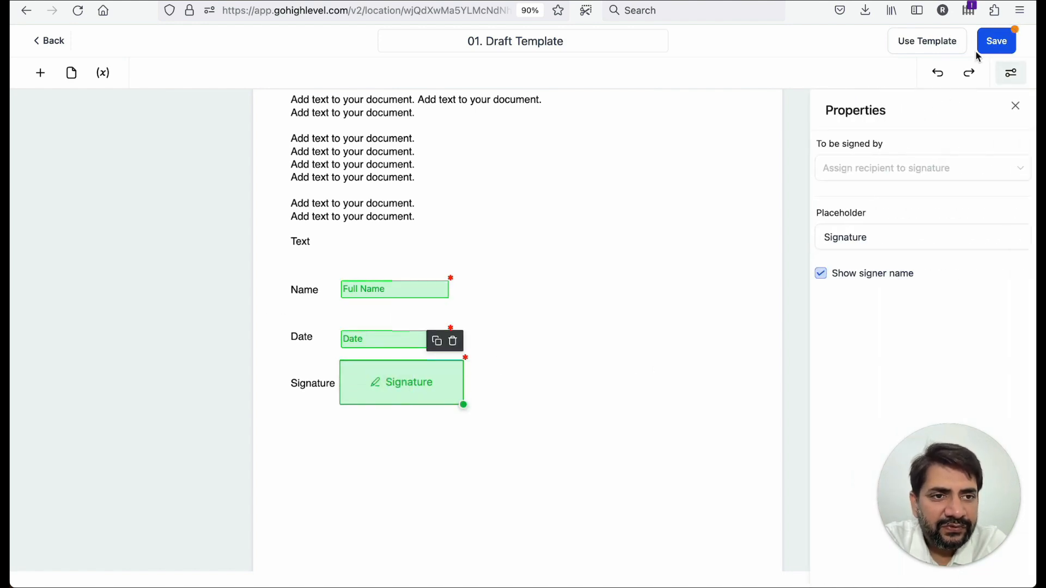
# - Save the template and go back to the Documents & Contracts Templates list
pyautogui.click(992, 44)
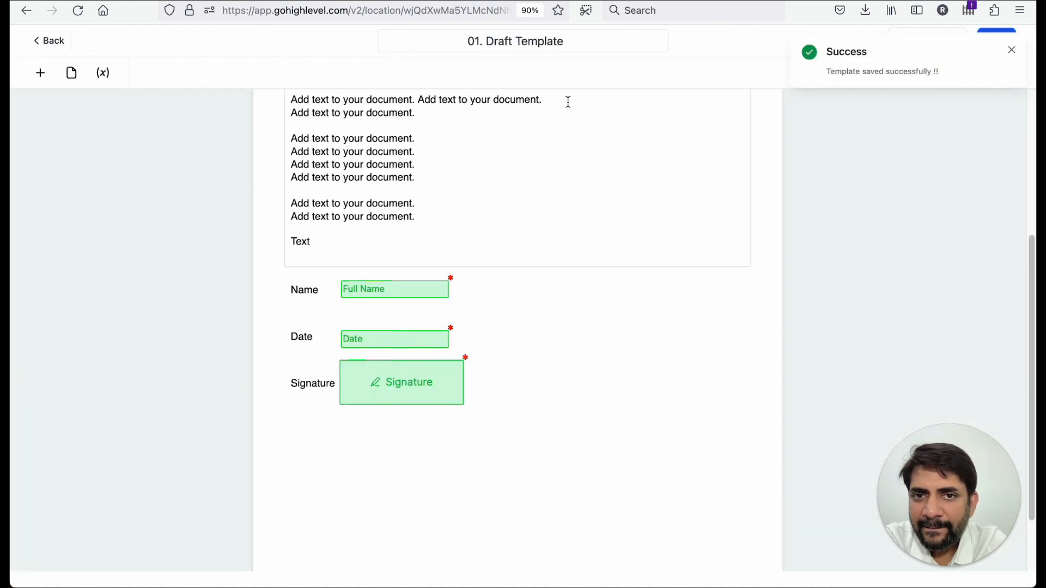
pyautogui.click(48, 44)
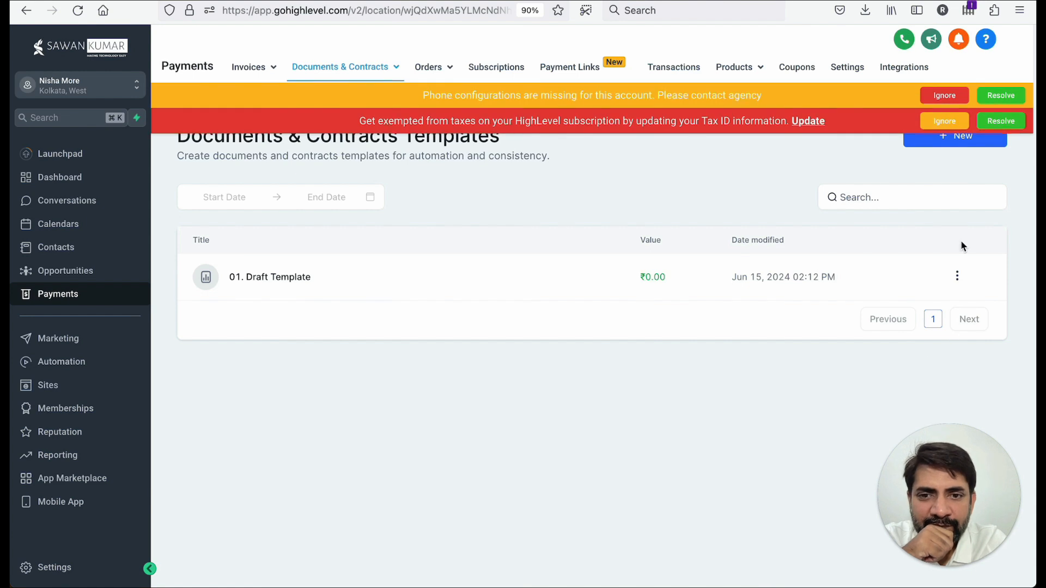
# - Dismiss the phone configuration notice and create a new template by uploading the PDF Letter of Agreement (1).pdf
pyautogui.click(943, 96)
pyautogui.click(942, 96)
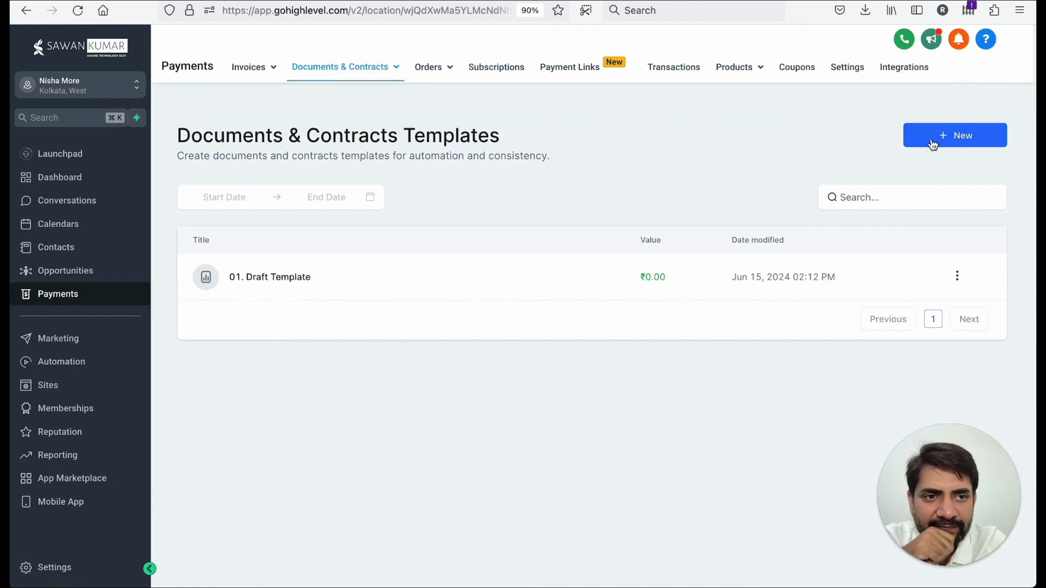
pyautogui.click(933, 144)
pyautogui.click(871, 250)
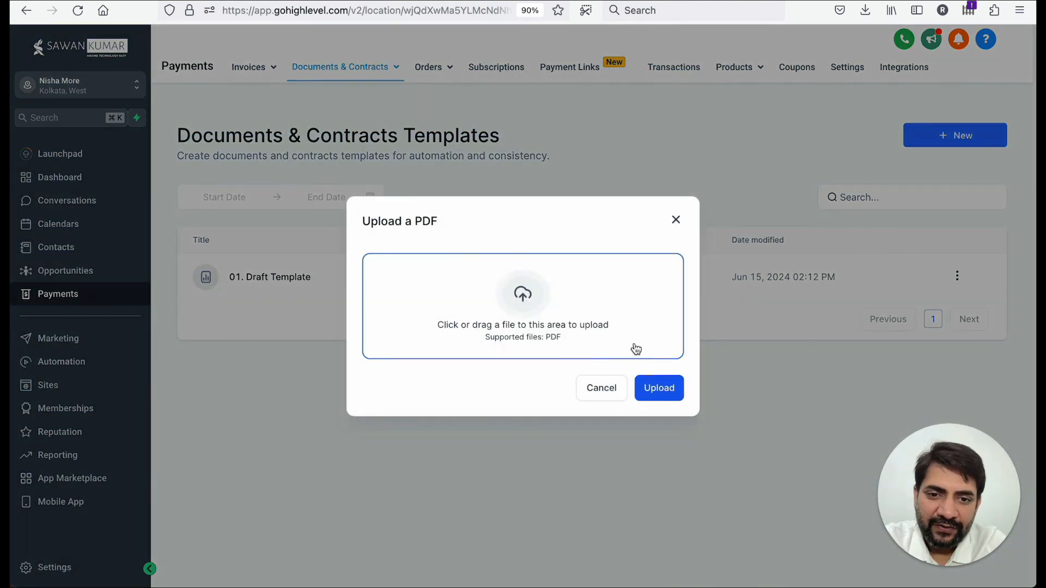
pyautogui.click(507, 224)
pyautogui.click(443, 120)
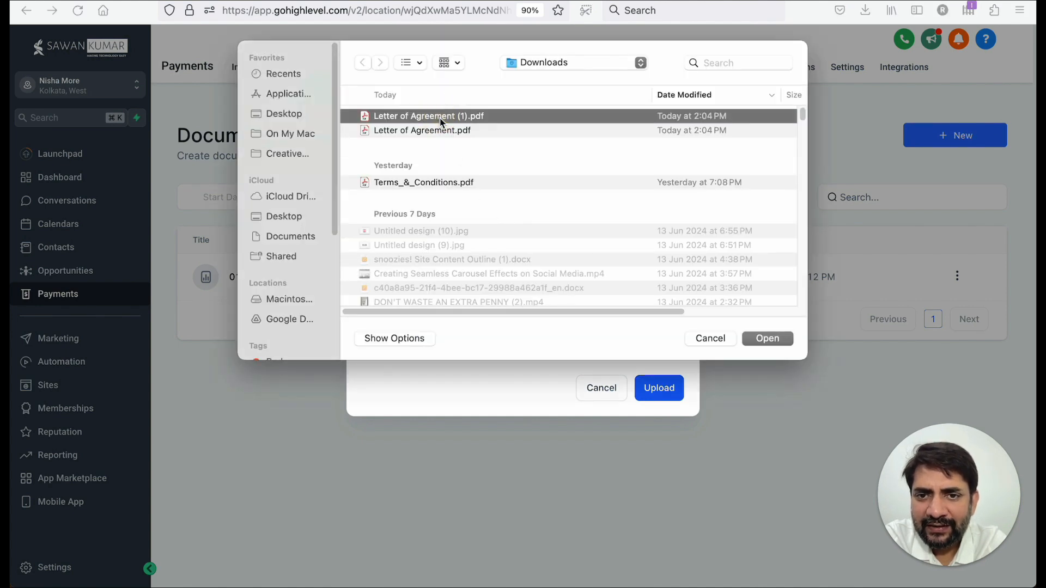
pyautogui.doubleClick(442, 119)
pyautogui.click(660, 410)
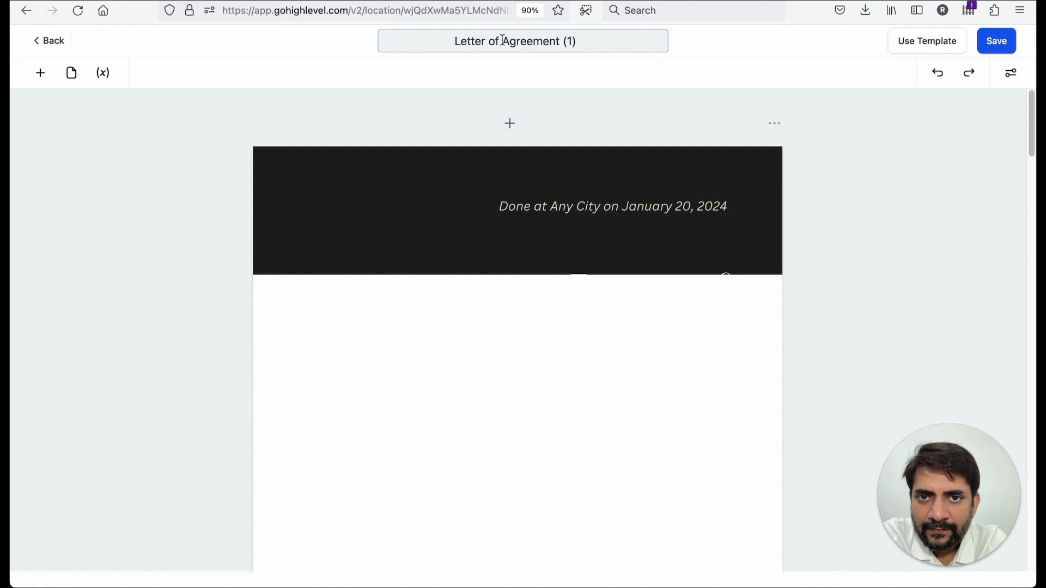
# - Rename the new template as 2. PDF Draft Template
pyautogui.doubleClick(501, 41)
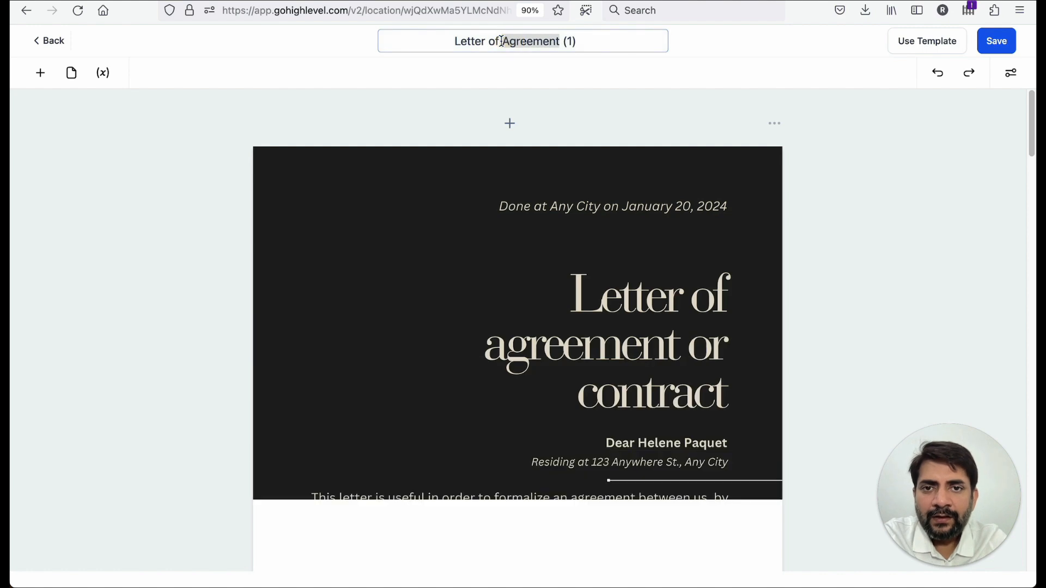
pyautogui.press('super+a')
pyautogui.write('2.')
pyautogui.write(' PDF FRan')
pyautogui.press('BackSpace')
pyautogui.press('BackSpace')
pyautogui.press('BackSpace')
pyautogui.press('BackSpace')
pyautogui.write('Draft Template')
pyautogui.click(505, 223)
pyautogui.click(535, 203)
pyautogui.click(579, 209)
pyautogui.click(570, 205)
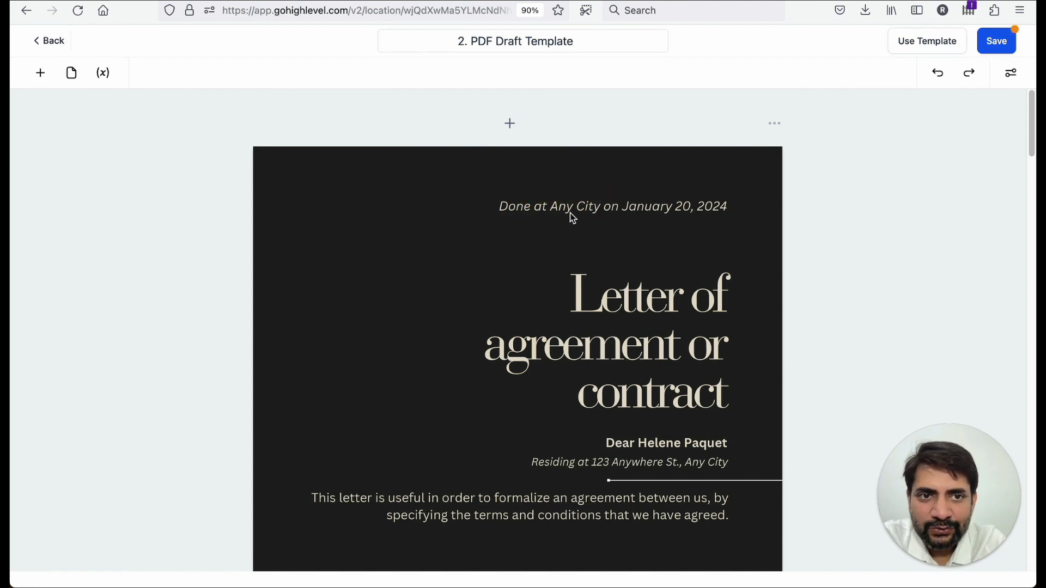
pyautogui.click(710, 219)
pyautogui.scroll(-1, 711, 219)
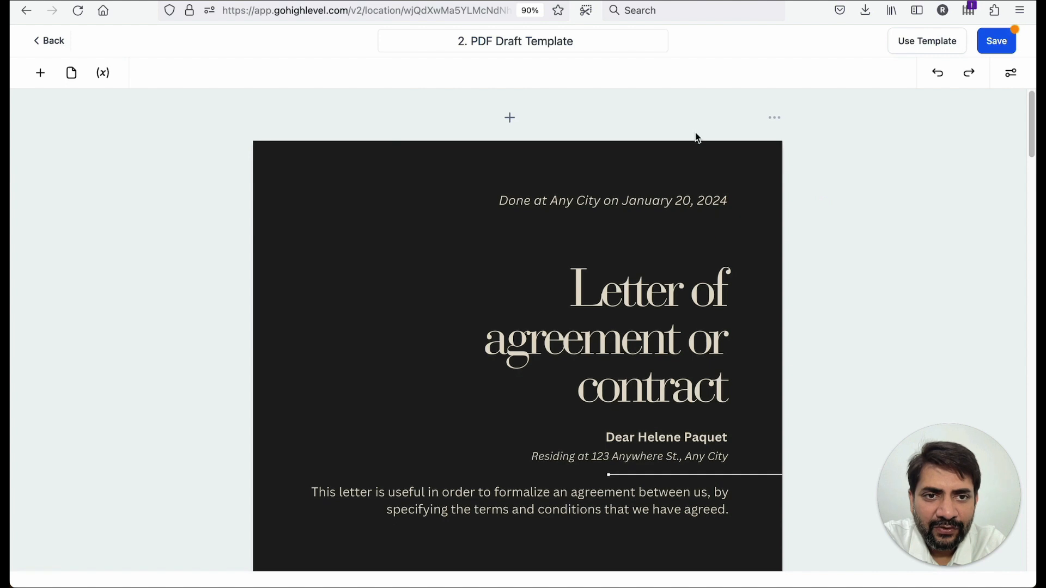
pyautogui.click(510, 123)
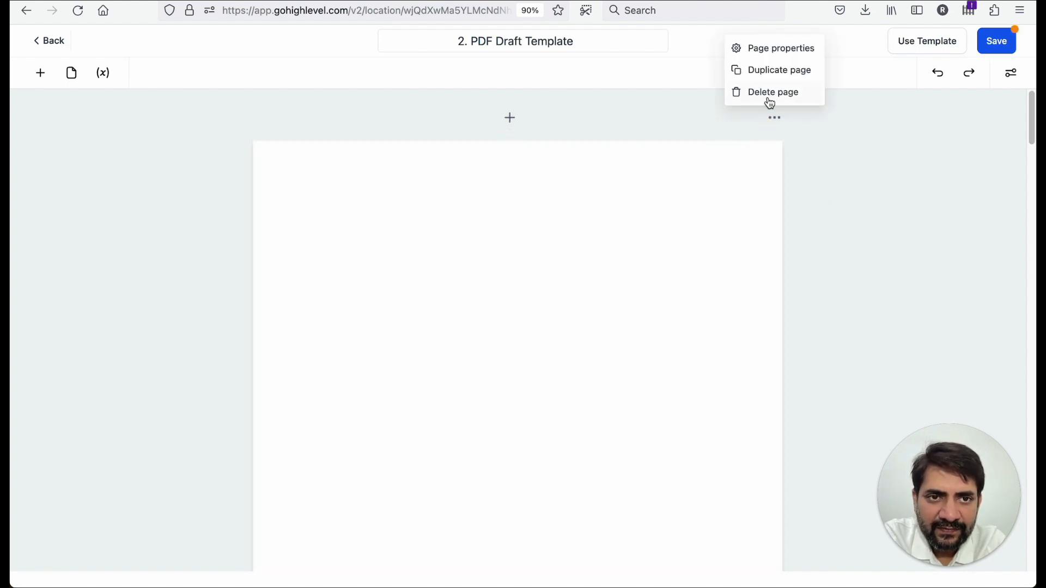
pyautogui.click(768, 100)
# - Drop a Text Field onto the PDF page over the city and date in the "Done at Any City on January 20, 2024" line
pyautogui.click(40, 73)
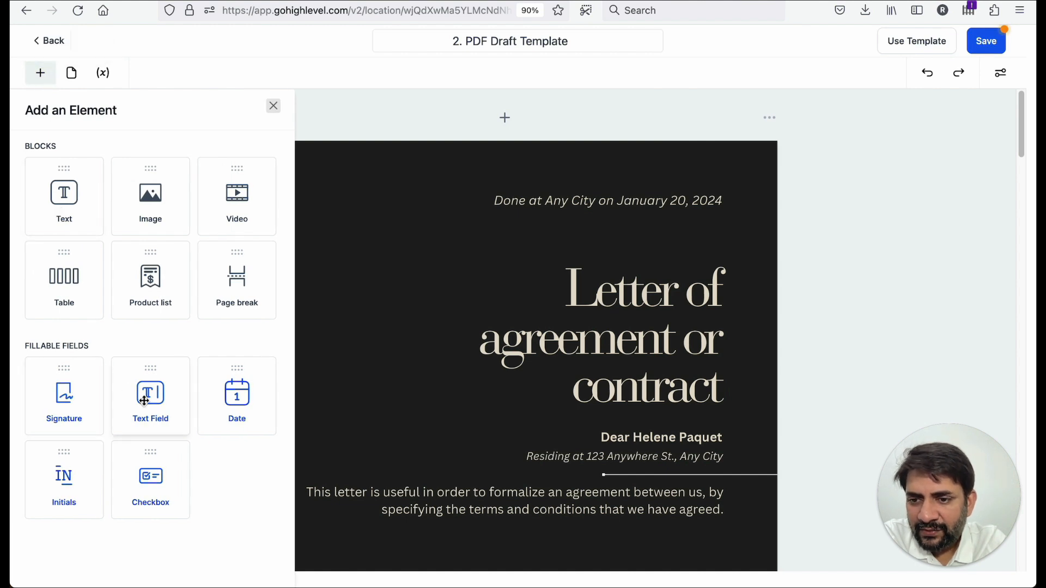
pyautogui.moveTo(160, 396)
pyautogui.mouseDown()
pyautogui.moveTo(374, 309)
pyautogui.moveTo(567, 205)
pyautogui.moveTo(592, 209)
pyautogui.moveTo(580, 191)
pyautogui.moveTo(594, 208)
pyautogui.mouseUp()
pyautogui.click(578, 203)
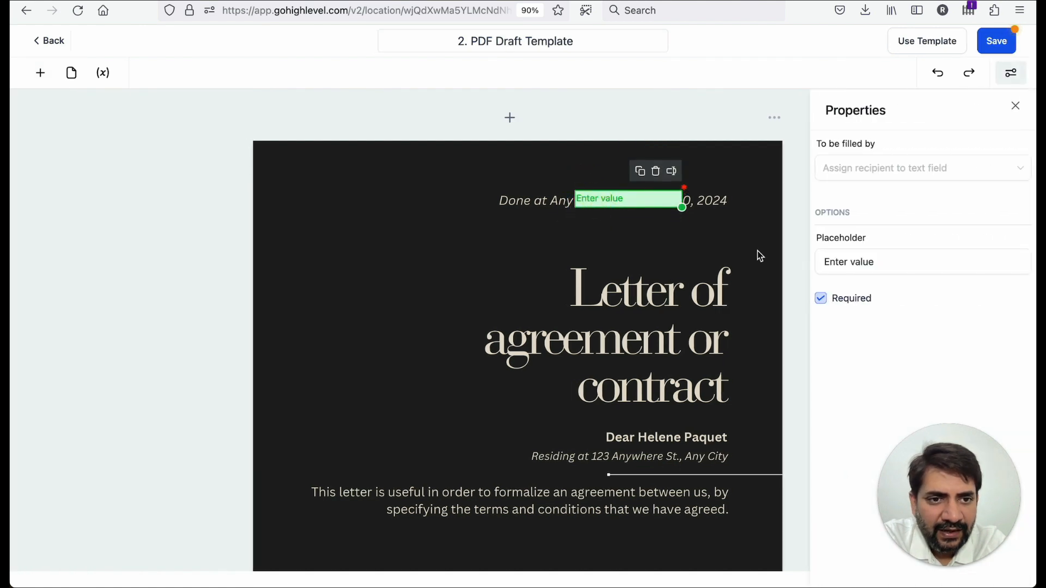
pyautogui.click(763, 211)
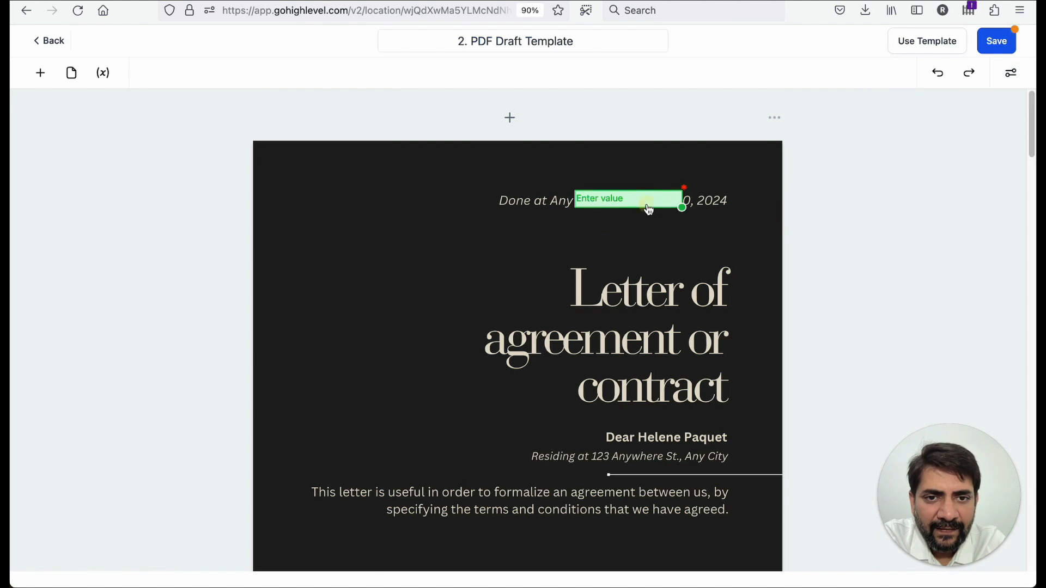
pyautogui.click(647, 205)
# - Insert the Account City variable into the text field on the date line and reposition the field
pyautogui.click(672, 172)
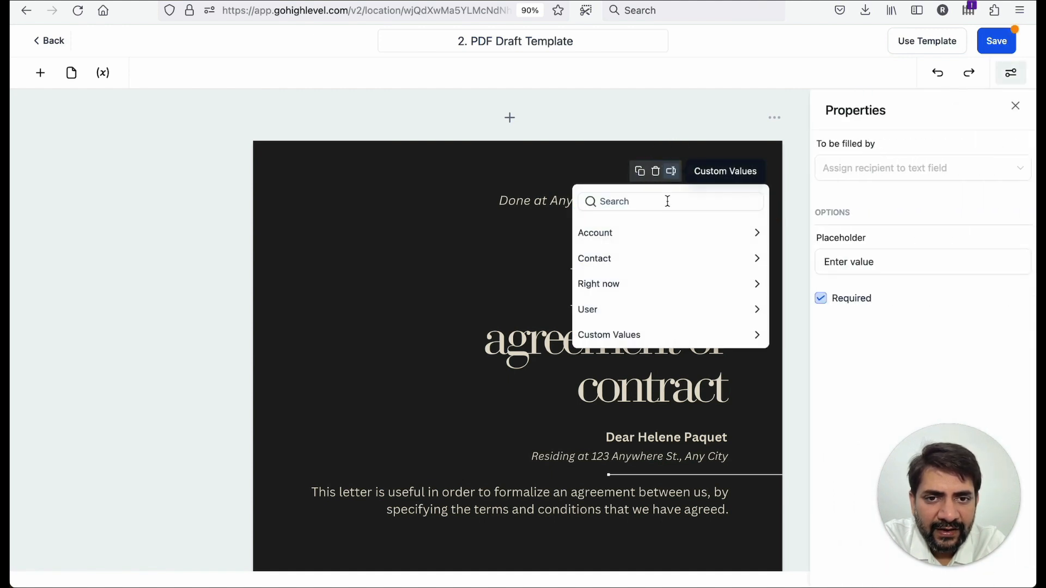
pyautogui.click(660, 308)
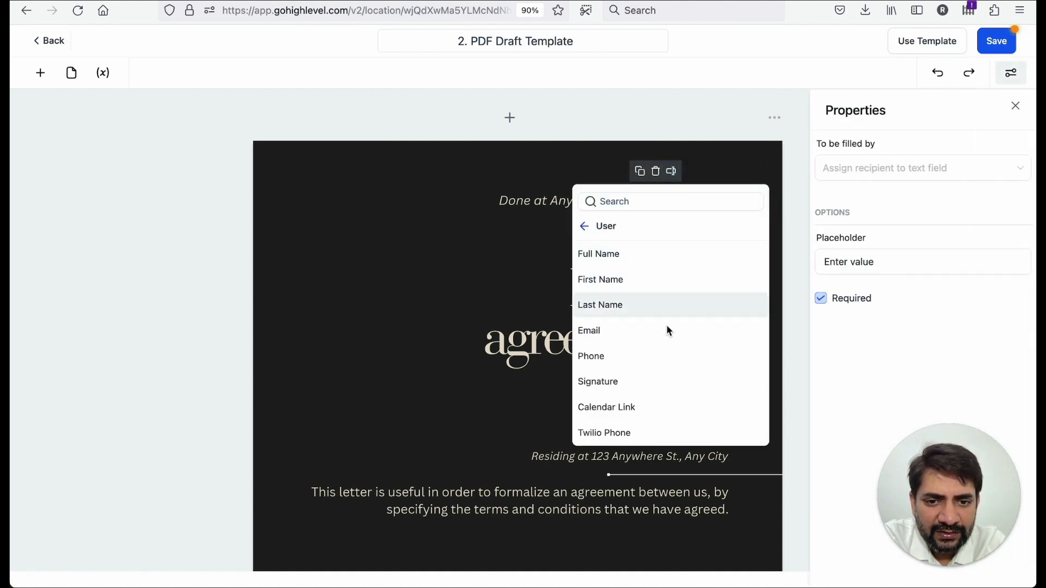
pyautogui.scroll(-1, 657, 359)
pyautogui.click(584, 205)
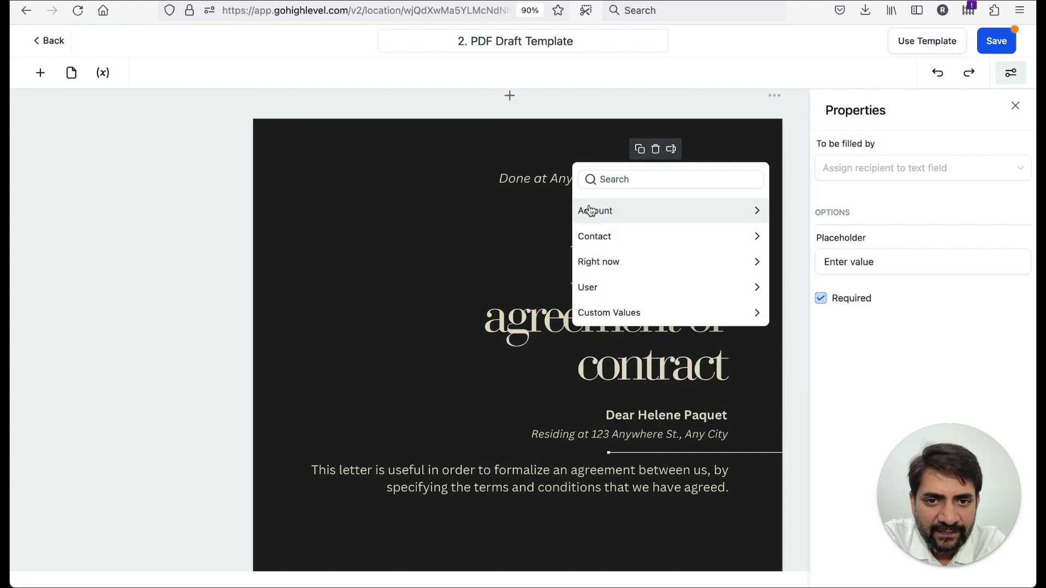
pyautogui.click(591, 211)
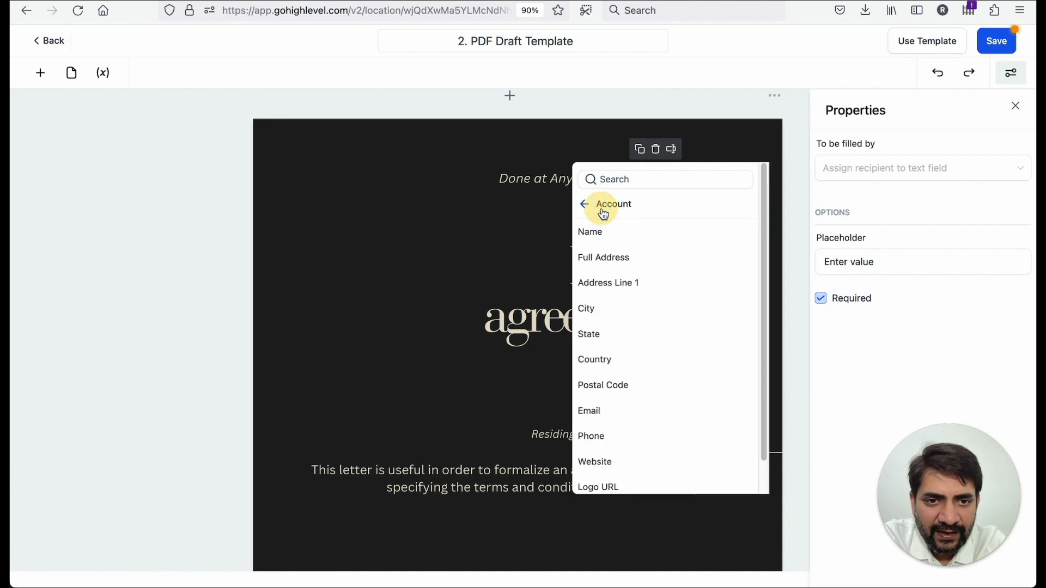
pyautogui.click(592, 312)
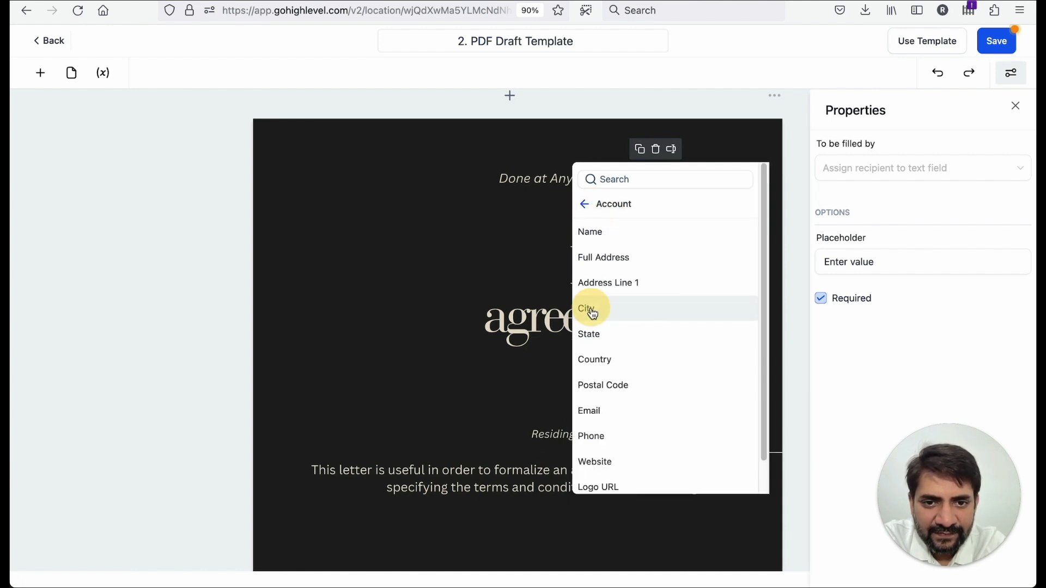
pyautogui.click(544, 270)
pyautogui.moveTo(639, 170); pyautogui.dragTo(621, 183)
pyautogui.click(691, 178)
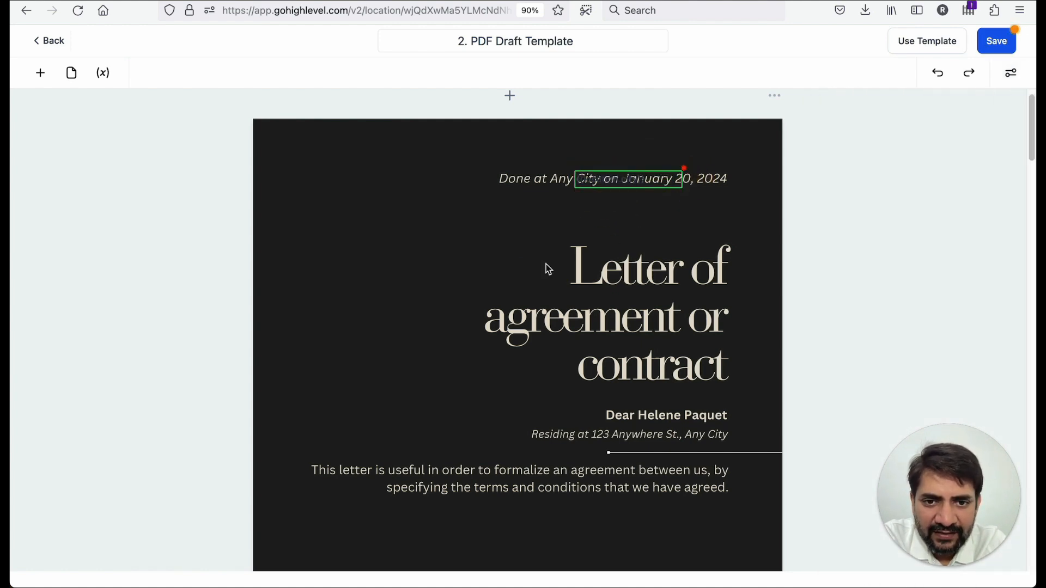
# - Scroll through the first page to review the placed field and the company contact block
pyautogui.scroll(-4, 572, 270)
pyautogui.moveTo(530, 233); pyautogui.dragTo(724, 232)
pyautogui.scroll(-1, 588, 229)
pyautogui.scroll(-5, 590, 235)
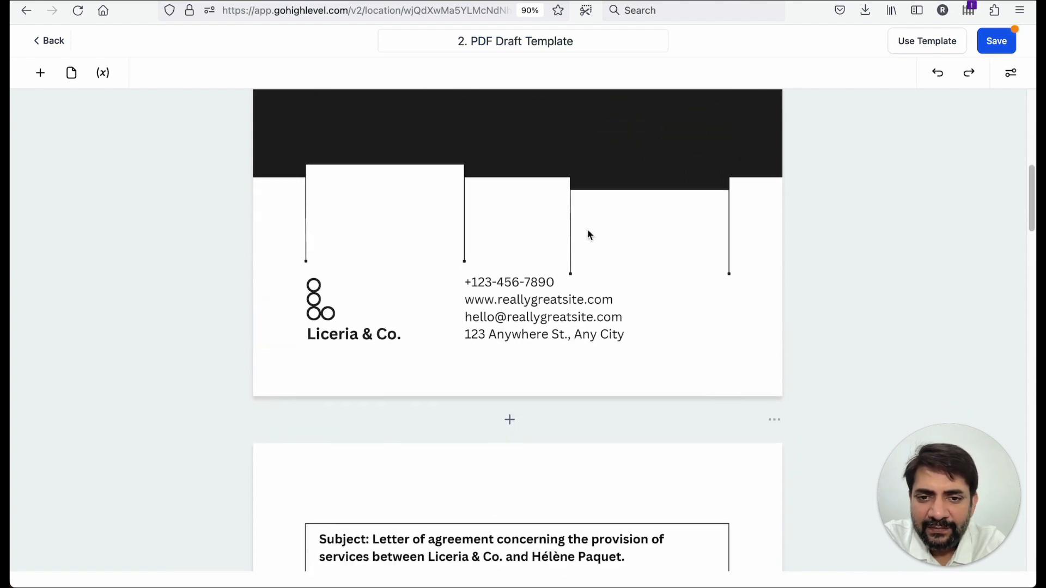
pyautogui.click(532, 274)
pyautogui.scroll(1, 530, 274)
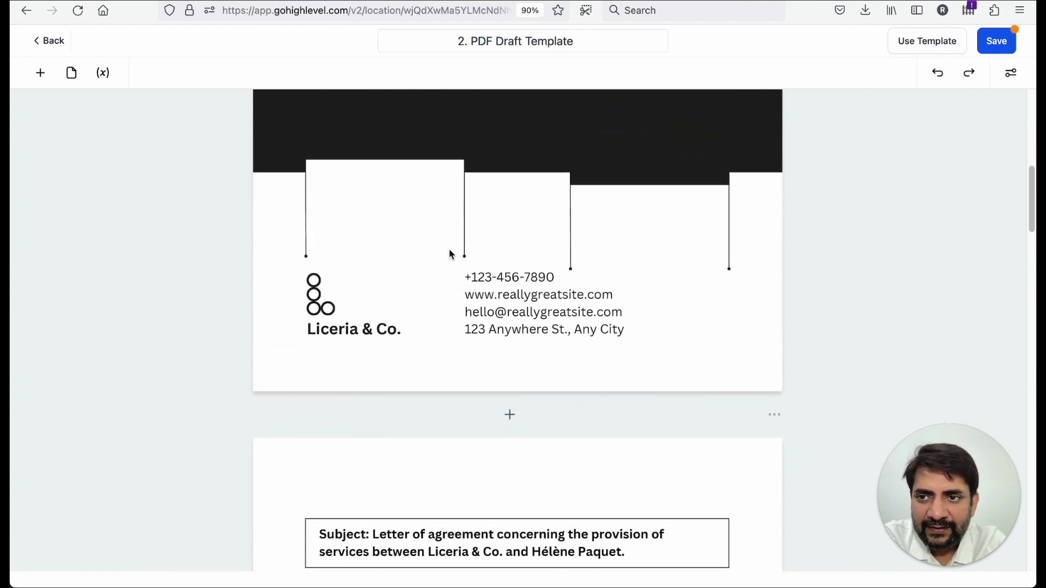
pyautogui.scroll(9, 483, 292)
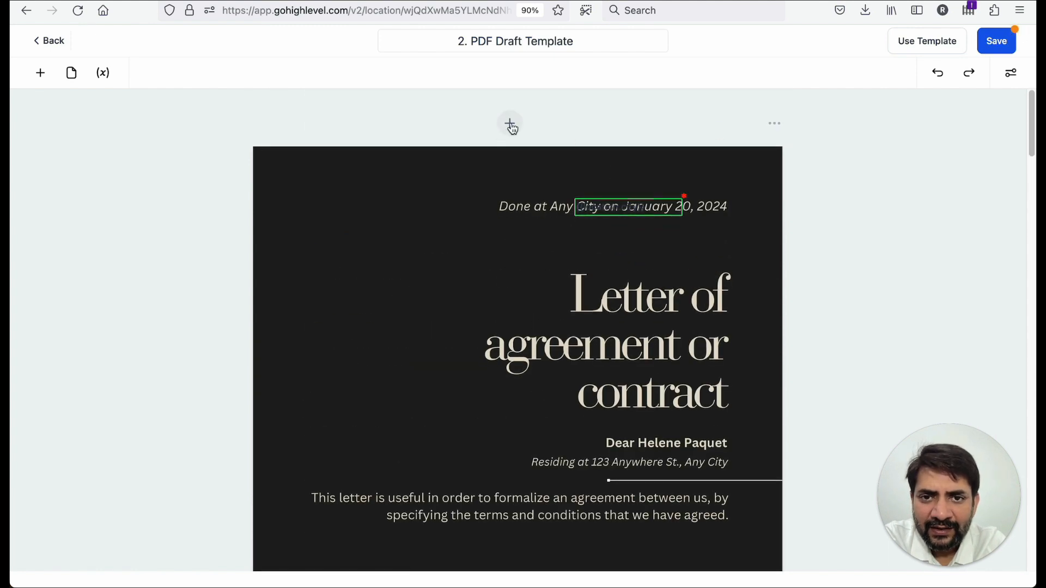
pyautogui.scroll(-7, 467, 341)
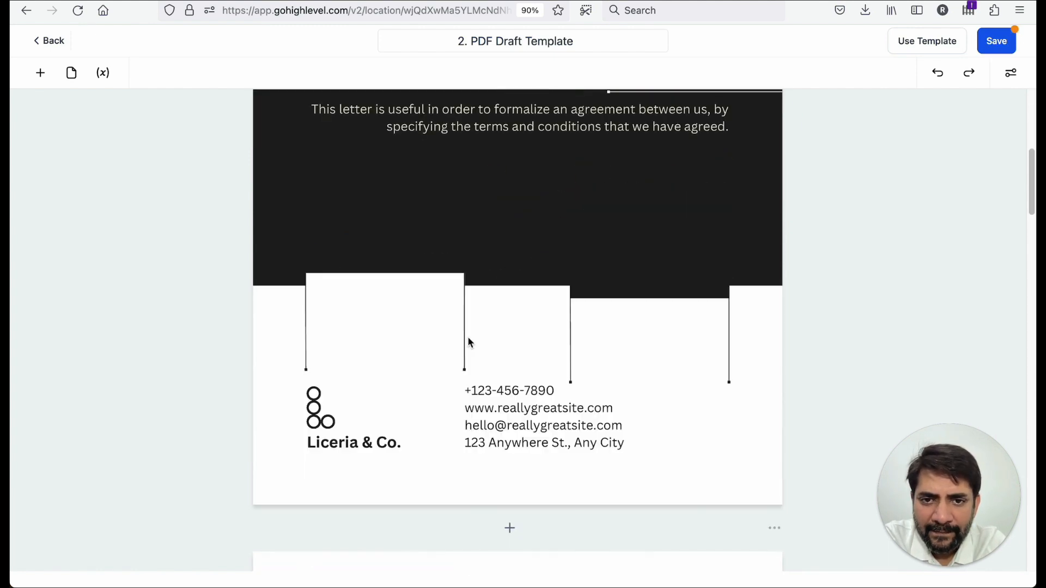
# - Add a Text Field above the company phone number and set it to the Account Phone variable
pyautogui.click(41, 74)
pyautogui.moveTo(147, 397); pyautogui.dragTo(488, 392)
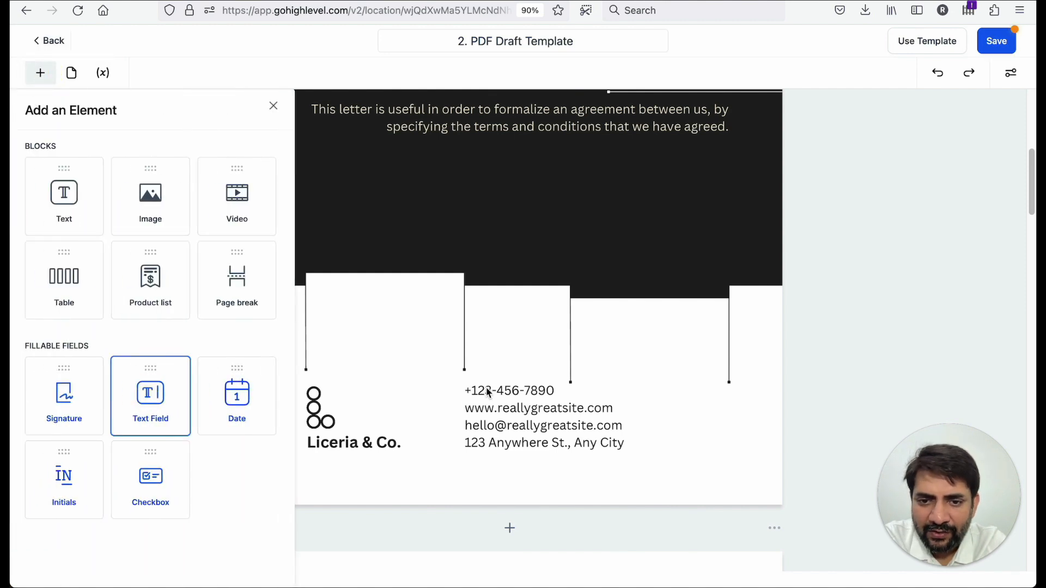
pyautogui.moveTo(164, 393); pyautogui.dragTo(484, 380)
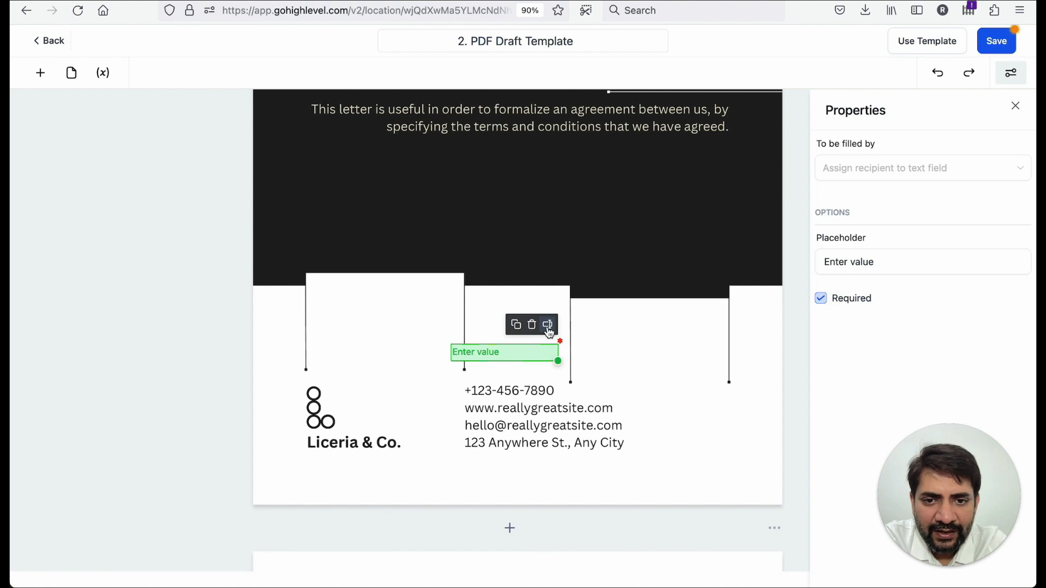
pyautogui.click(548, 327)
pyautogui.click(548, 218)
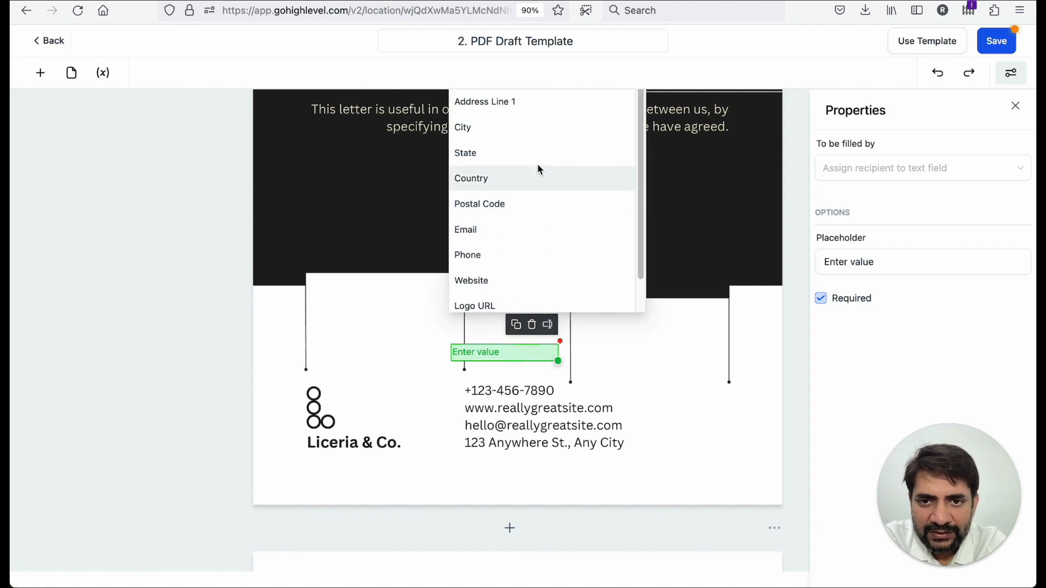
pyautogui.click(513, 254)
pyautogui.click(498, 357)
pyautogui.moveTo(498, 356); pyautogui.dragTo(520, 376)
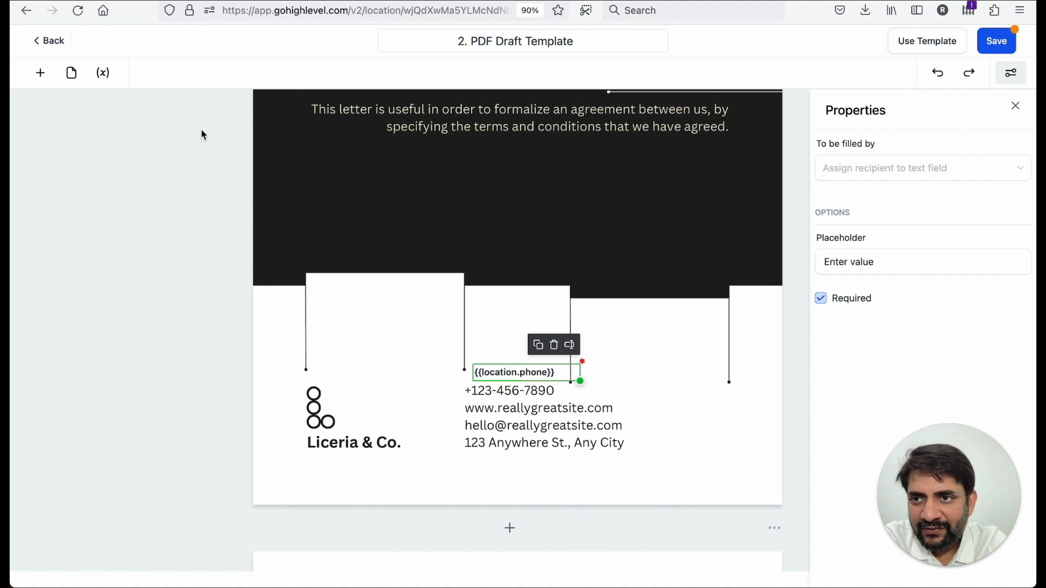
# - Add another Text Field with the Account Website variable and place it above the phone field
pyautogui.click(42, 75)
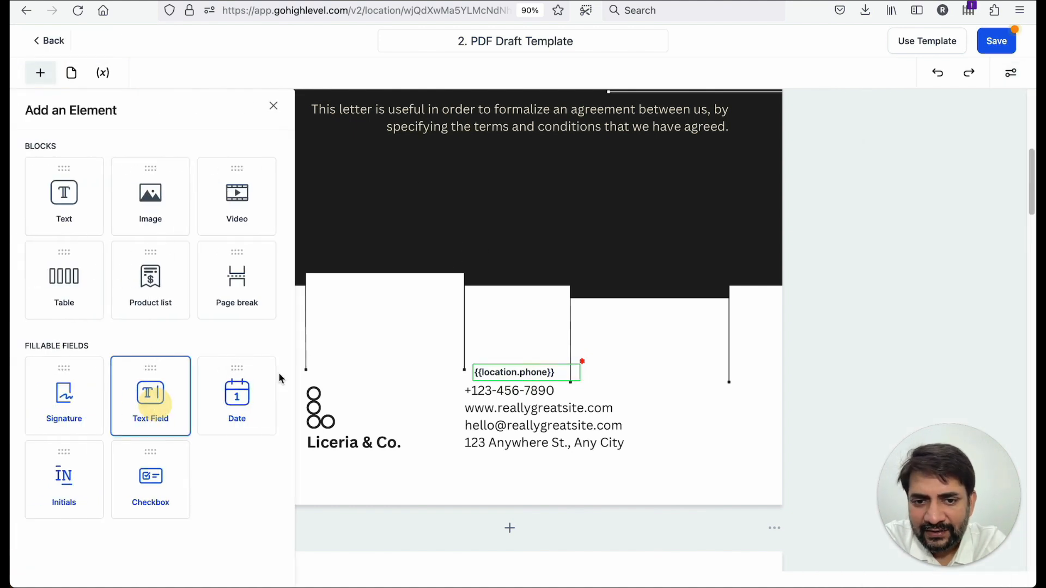
pyautogui.moveTo(197, 406); pyautogui.dragTo(521, 483)
pyautogui.moveTo(151, 429); pyautogui.dragTo(518, 441)
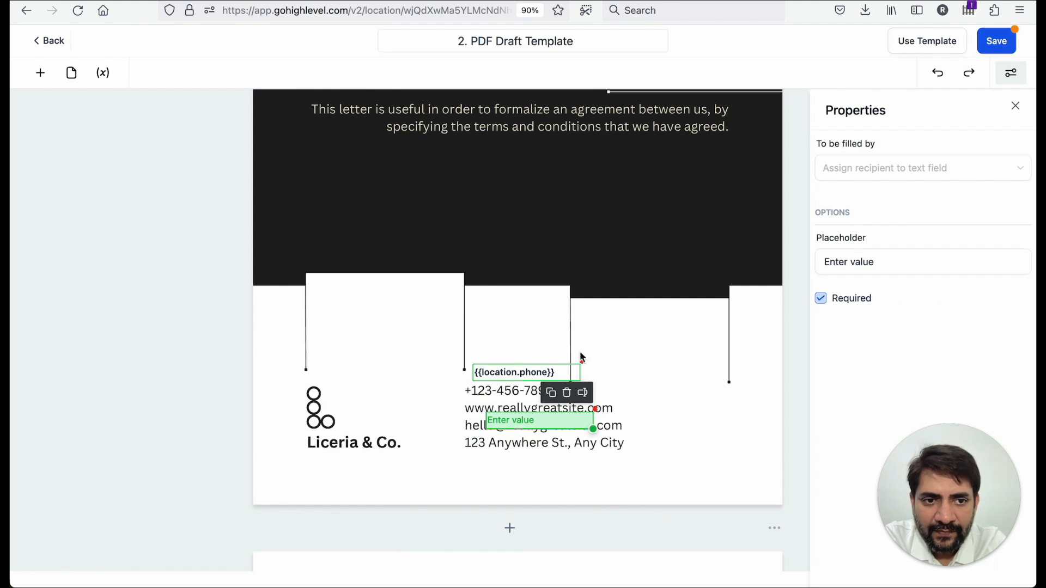
pyautogui.click(581, 392)
pyautogui.click(551, 268)
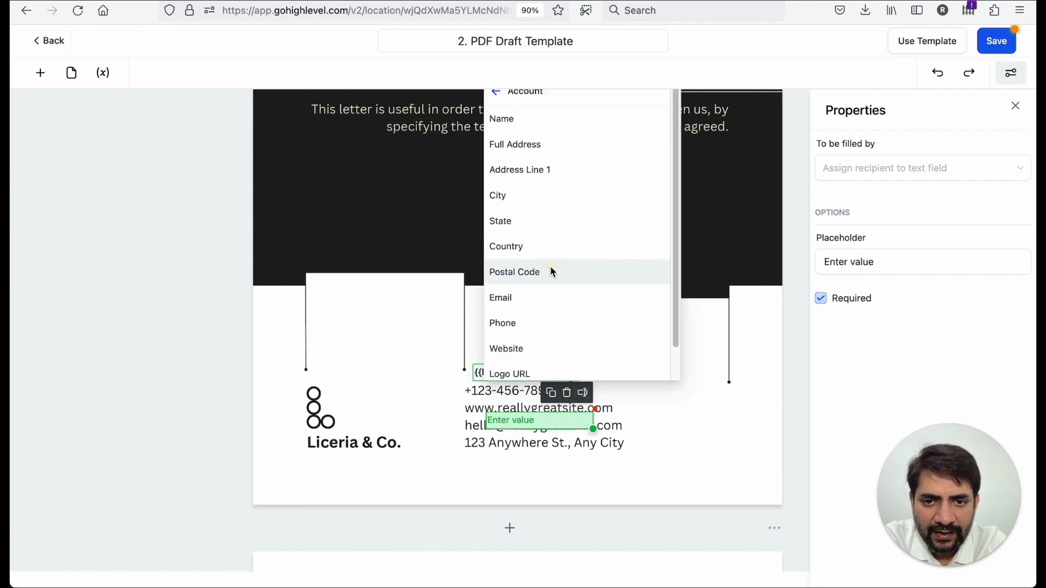
pyautogui.click(539, 350)
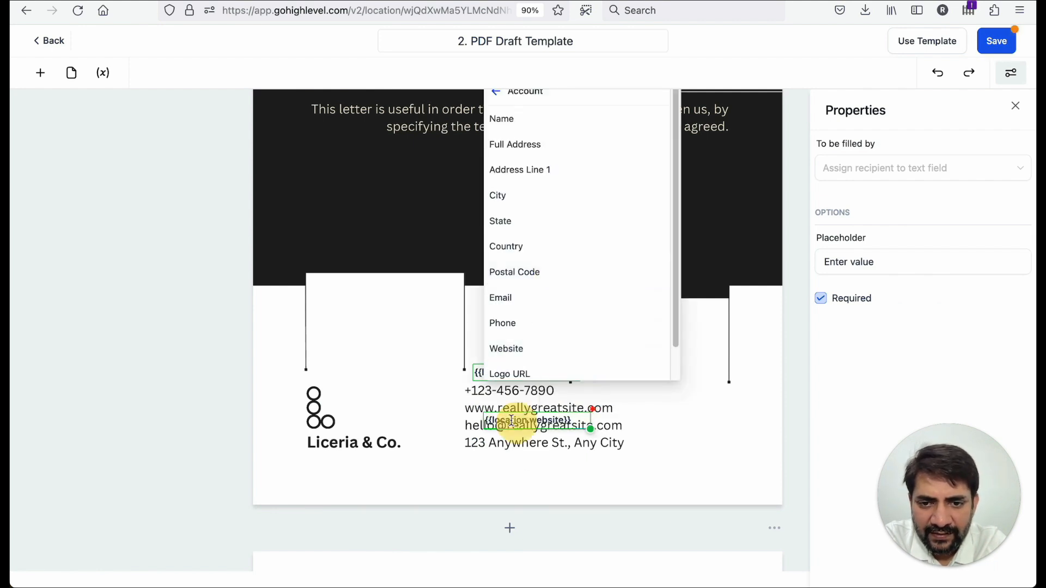
pyautogui.moveTo(509, 427); pyautogui.dragTo(505, 358)
pyautogui.click(457, 432)
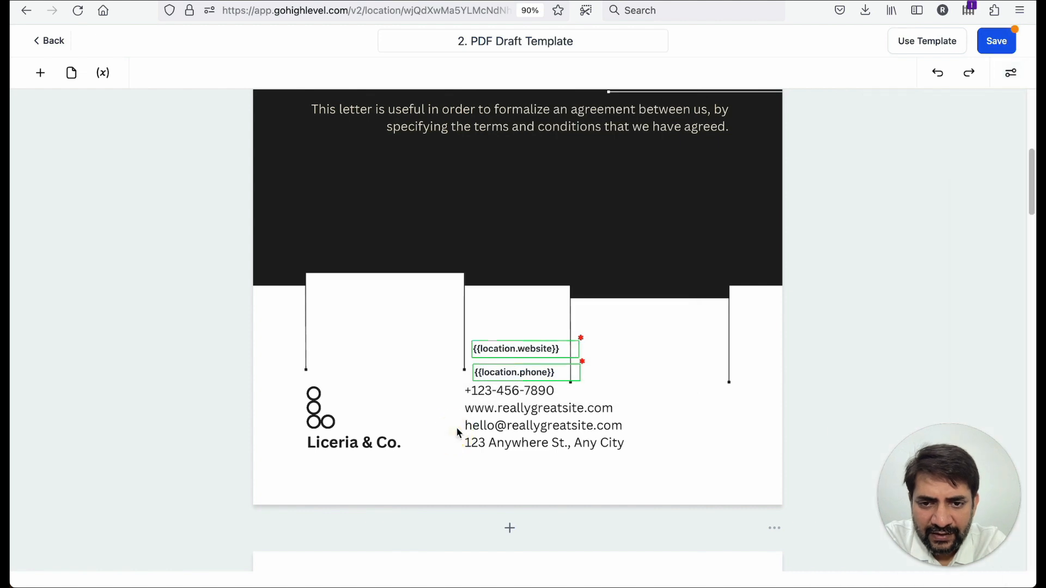
pyautogui.scroll(-1, 535, 420)
pyautogui.scroll(-6, 515, 406)
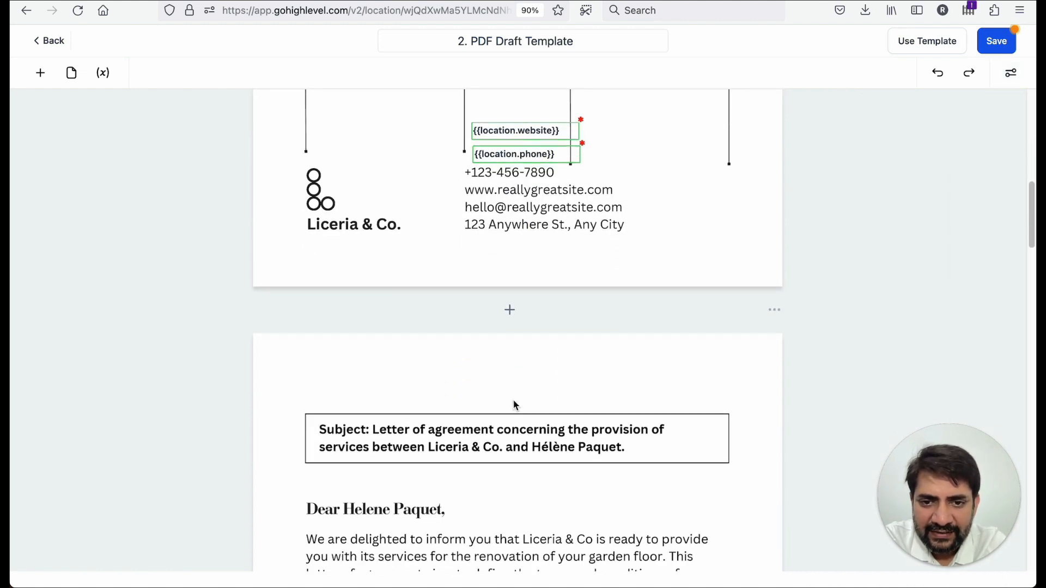
pyautogui.scroll(-4, 441, 475)
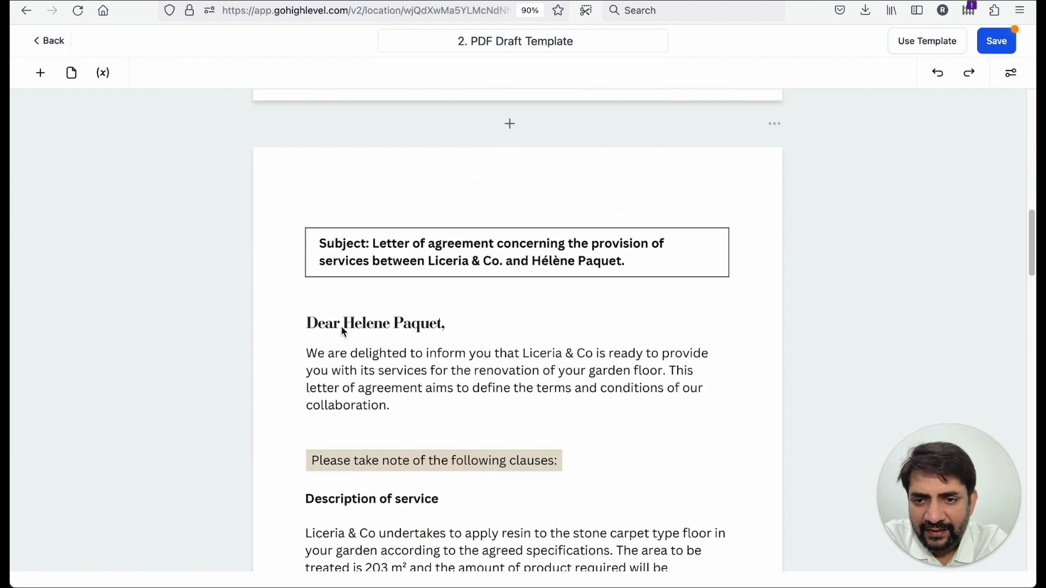
pyautogui.click(41, 73)
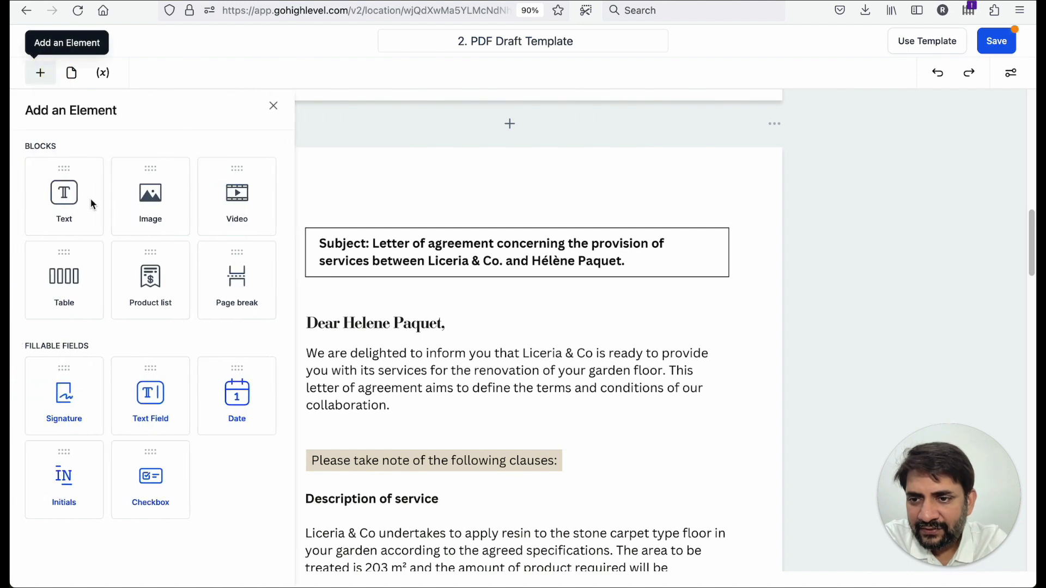
pyautogui.moveTo(139, 388); pyautogui.dragTo(438, 318)
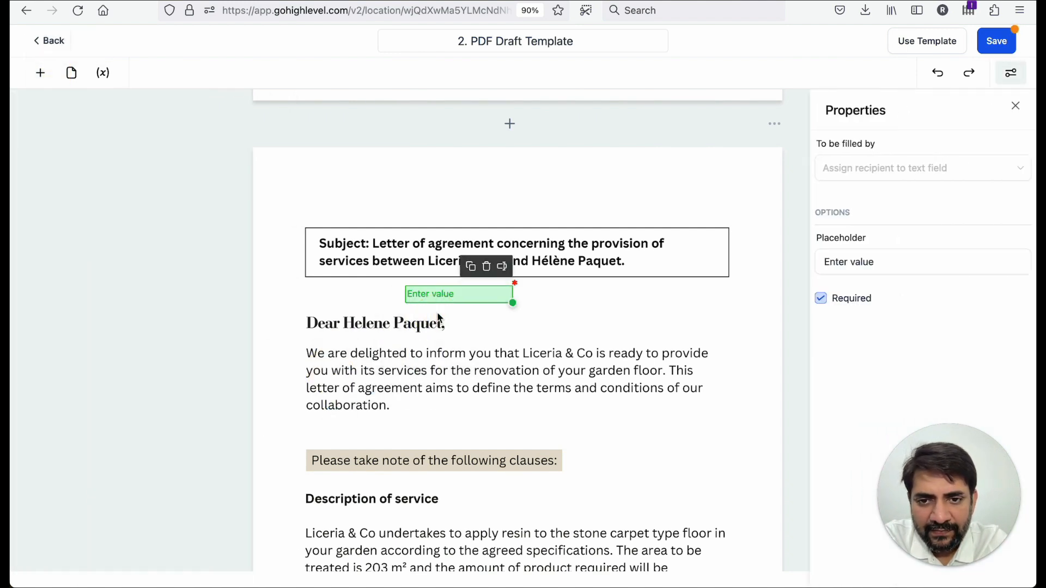
pyautogui.click(501, 267)
pyautogui.click(506, 165)
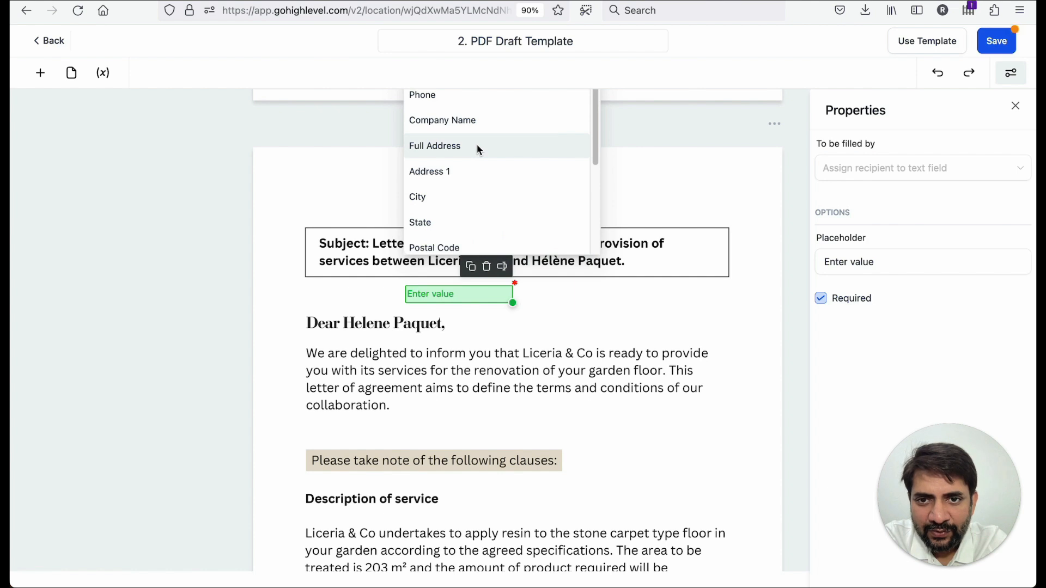
pyautogui.scroll(1, 478, 150)
pyautogui.scroll(-2, 478, 150)
pyautogui.click(439, 313)
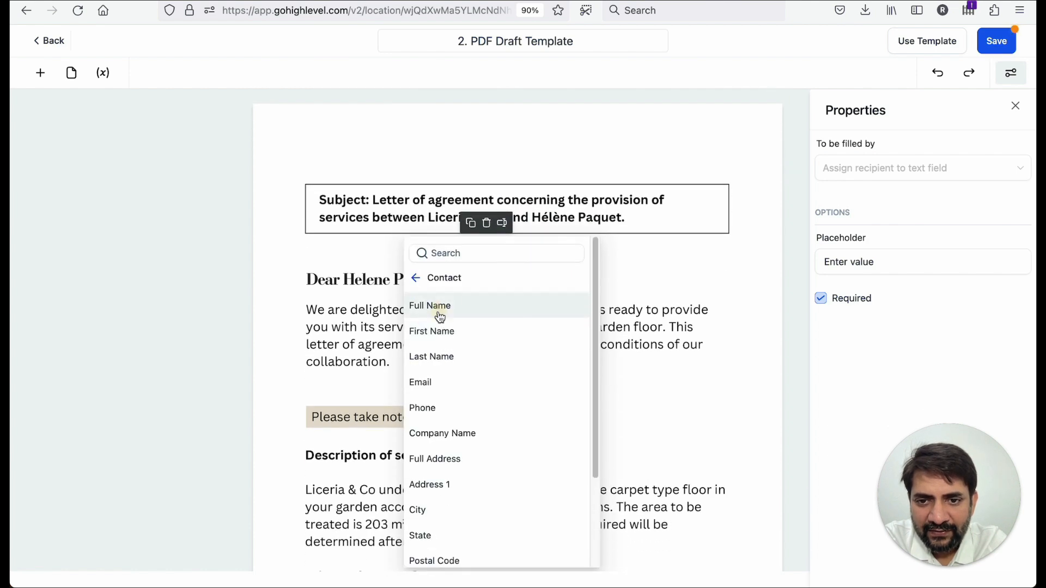
pyautogui.click(427, 305)
pyautogui.click(427, 305)
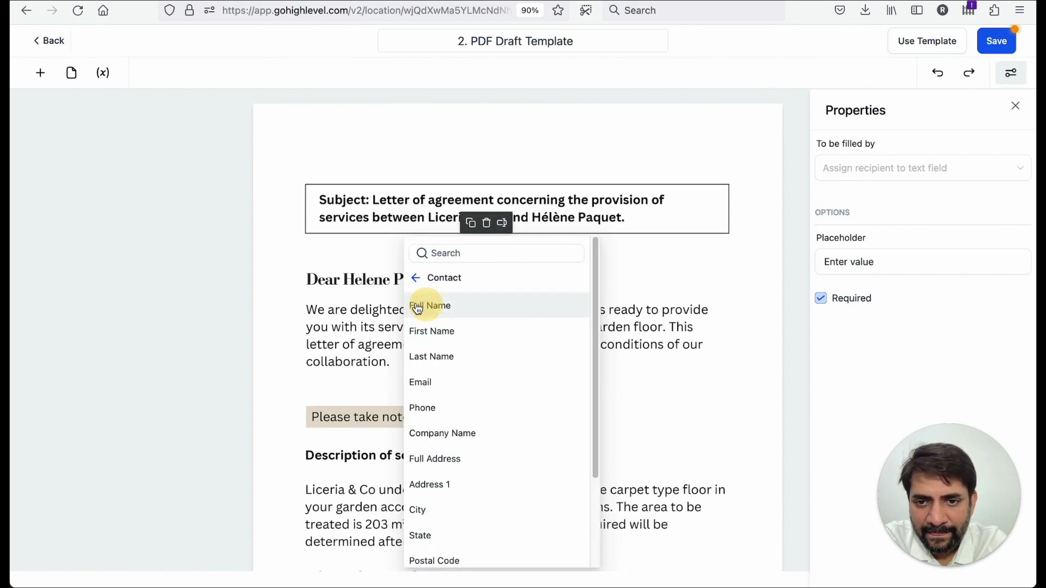
pyautogui.click(381, 328)
pyautogui.moveTo(460, 259); pyautogui.dragTo(543, 288)
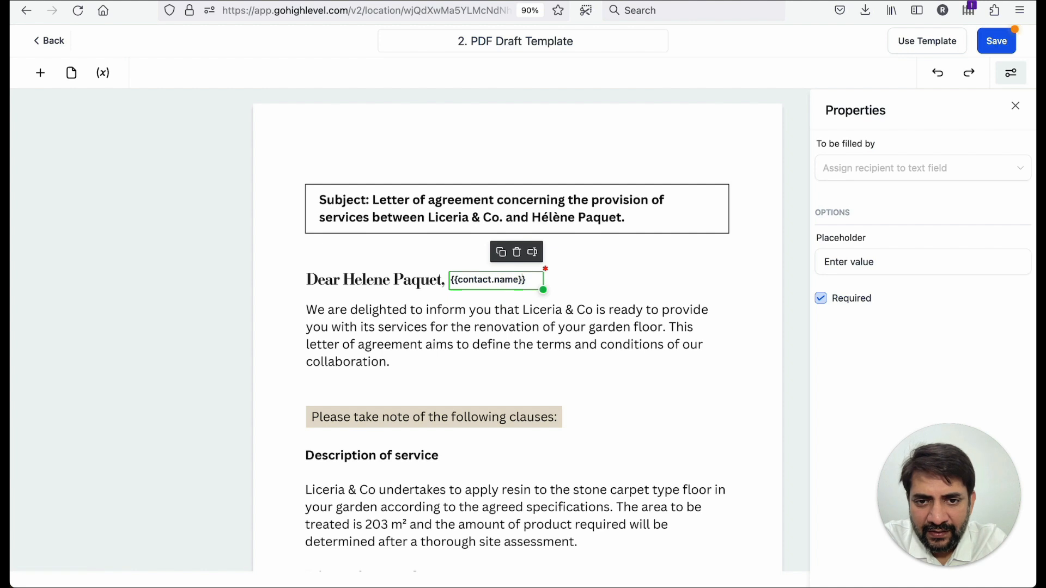
# - Widen the contact name field beside the salutation
pyautogui.scroll(-1, 492, 281)
pyautogui.tripleClick(493, 284)
pyautogui.press('BackSpace')
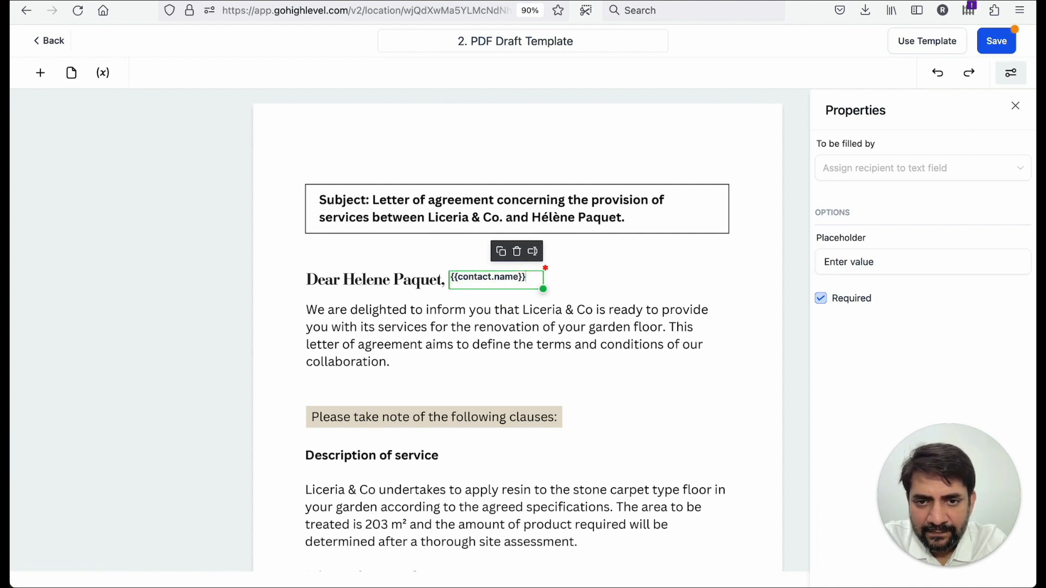
pyautogui.moveTo(543, 288); pyautogui.dragTo(564, 296)
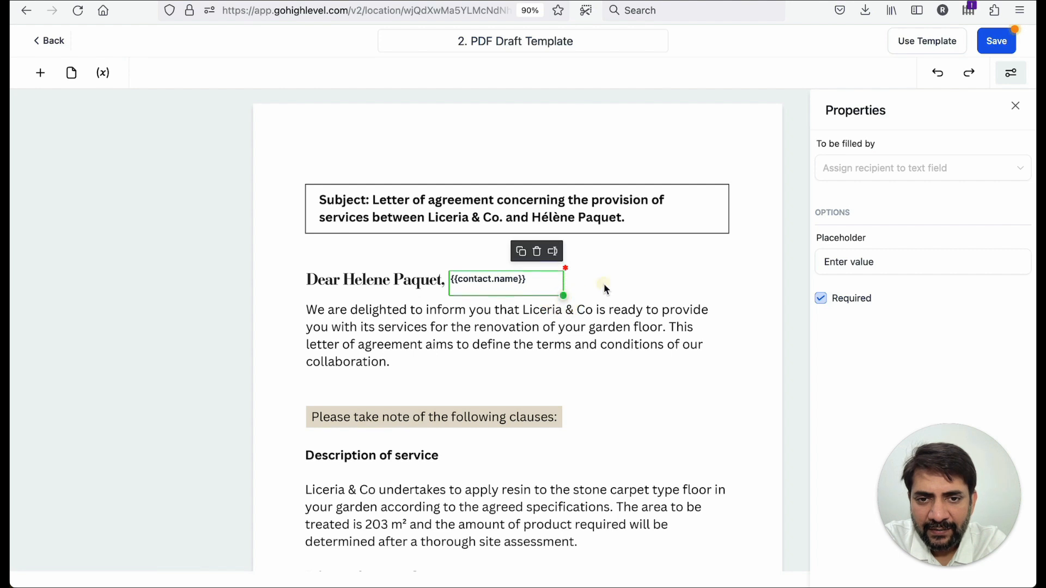
# - Scroll through the letter's clauses, checking where Liceria & Co and the client are mentioned
pyautogui.click(455, 365)
pyautogui.scroll(-1, 455, 364)
pyautogui.scroll(-10, 455, 366)
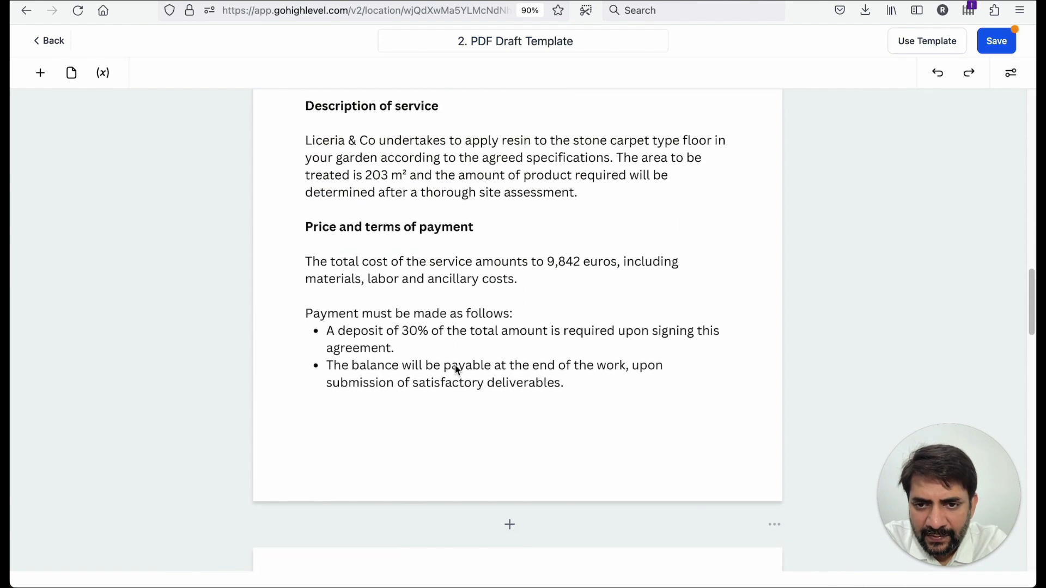
pyautogui.rightClick(455, 369)
pyautogui.click(317, 326)
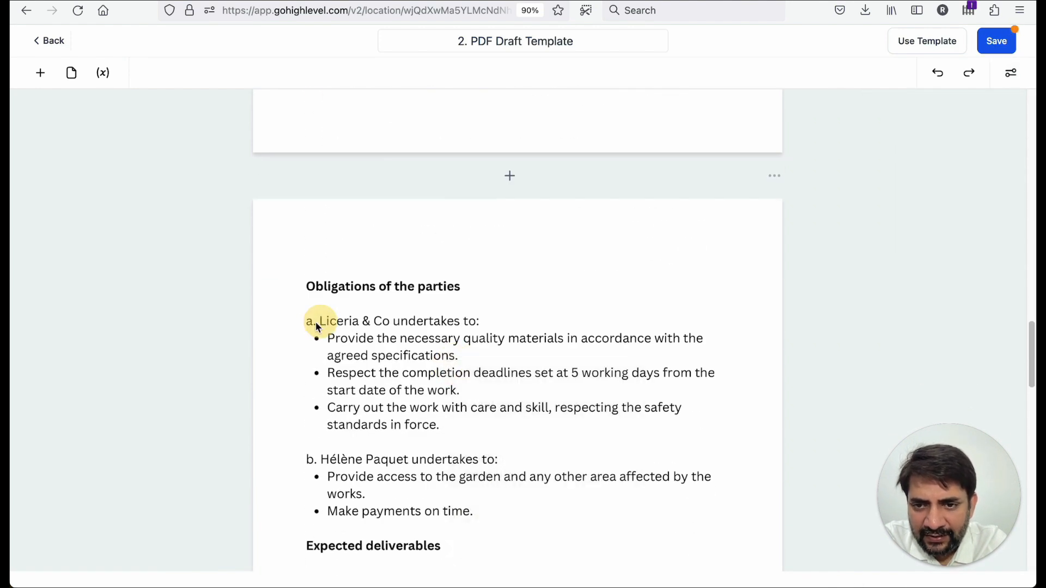
pyautogui.scroll(-3, 330, 360)
pyautogui.moveTo(322, 313); pyautogui.dragTo(423, 317)
pyautogui.scroll(-5, 415, 321)
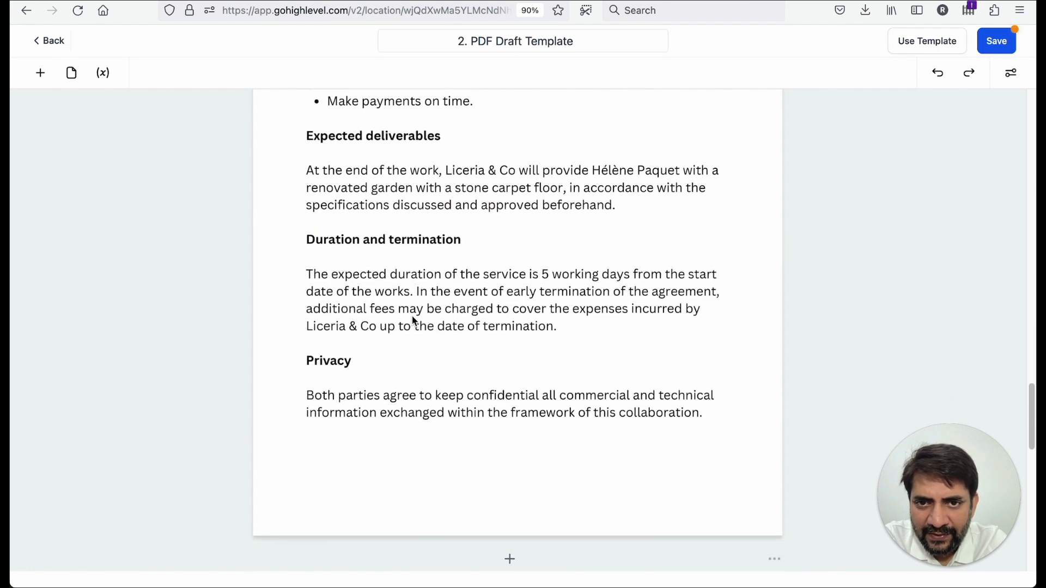
pyautogui.moveTo(445, 179); pyautogui.dragTo(532, 175)
pyautogui.scroll(-10, 438, 246)
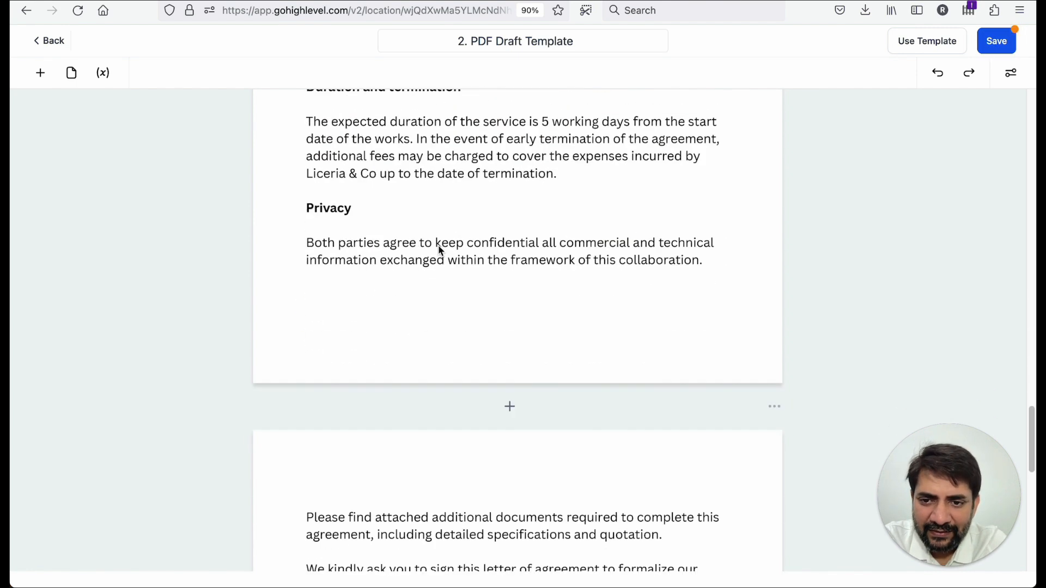
pyautogui.scroll(-4, 439, 246)
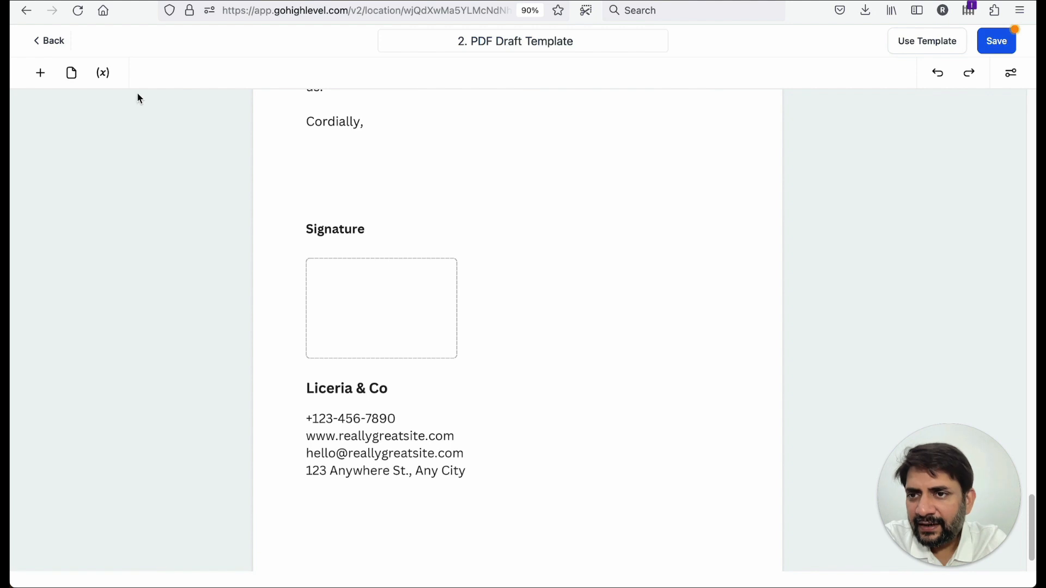
# - Place a Signature field inside the signature box above Liceria & Co
pyautogui.click(40, 73)
pyautogui.moveTo(84, 415)
pyautogui.mouseDown()
pyautogui.moveTo(351, 327)
pyautogui.moveTo(413, 338)
pyautogui.moveTo(394, 296)
pyautogui.moveTo(450, 326)
pyautogui.moveTo(459, 354)
pyautogui.mouseUp()
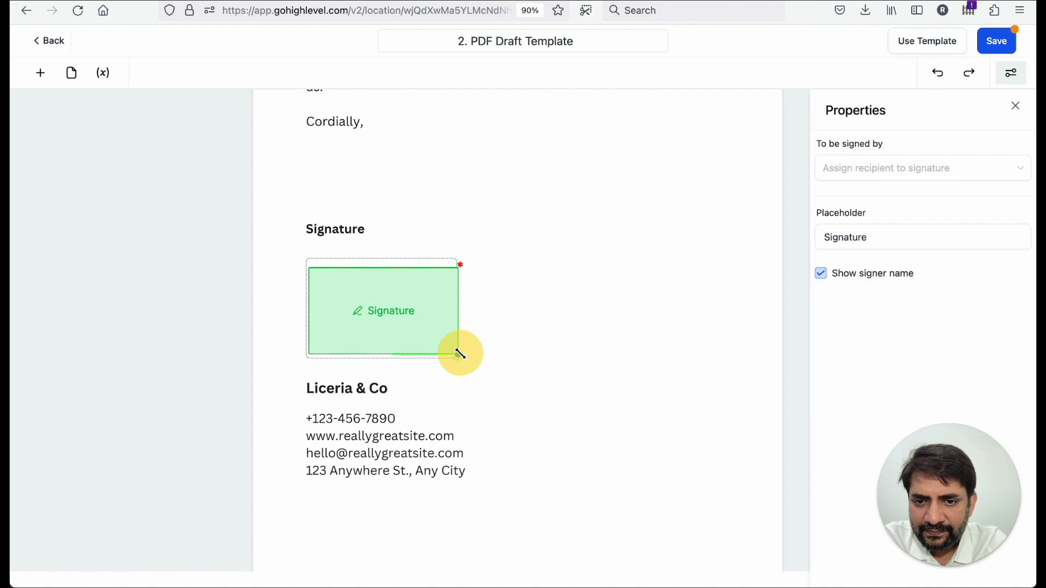
# - Resize the signature field to fill the signature box above Liceria & Co and save the template
pyautogui.moveTo(407, 306); pyautogui.dragTo(402, 301)
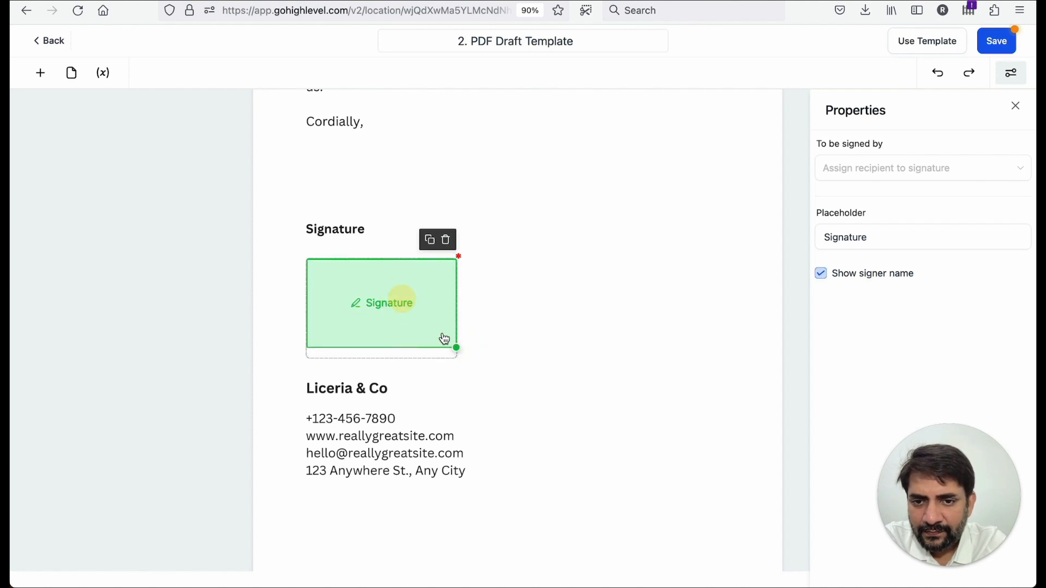
pyautogui.moveTo(456, 355); pyautogui.dragTo(457, 358)
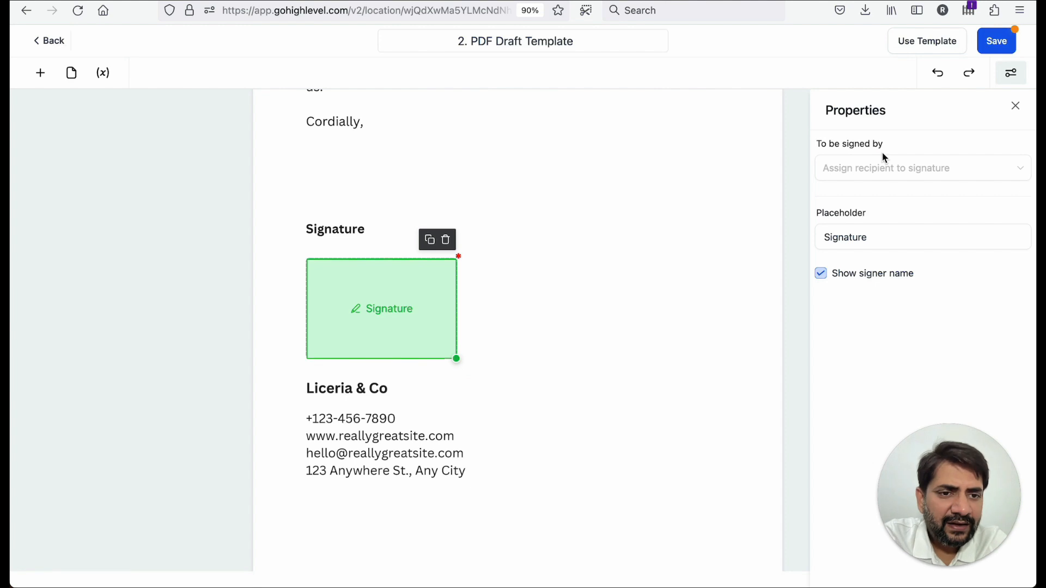
pyautogui.click(998, 46)
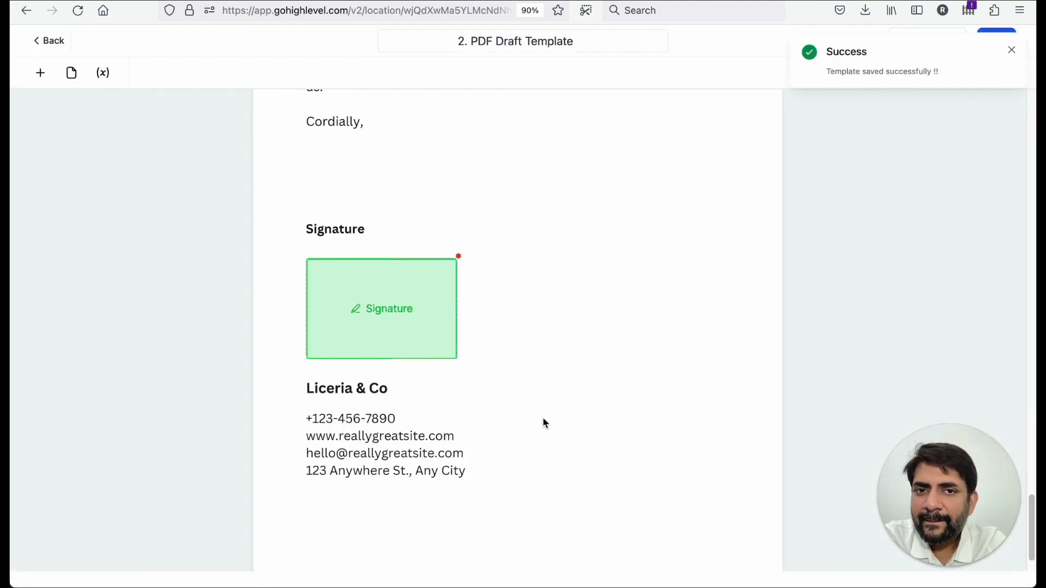
# - Open the Marketing email templates and start a new email template in the Design Editor
pyautogui.click(46, 48)
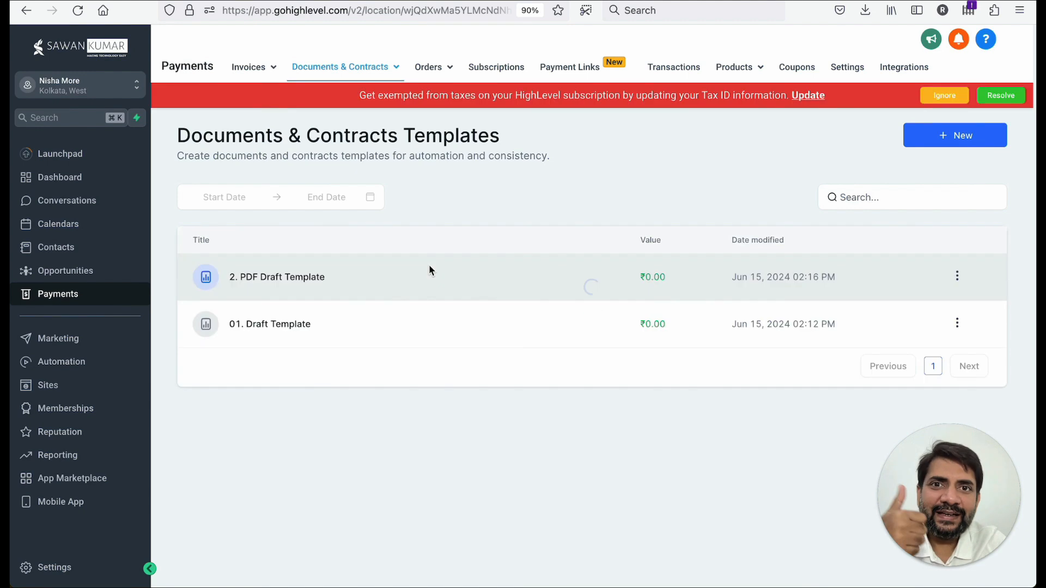
pyautogui.click(938, 100)
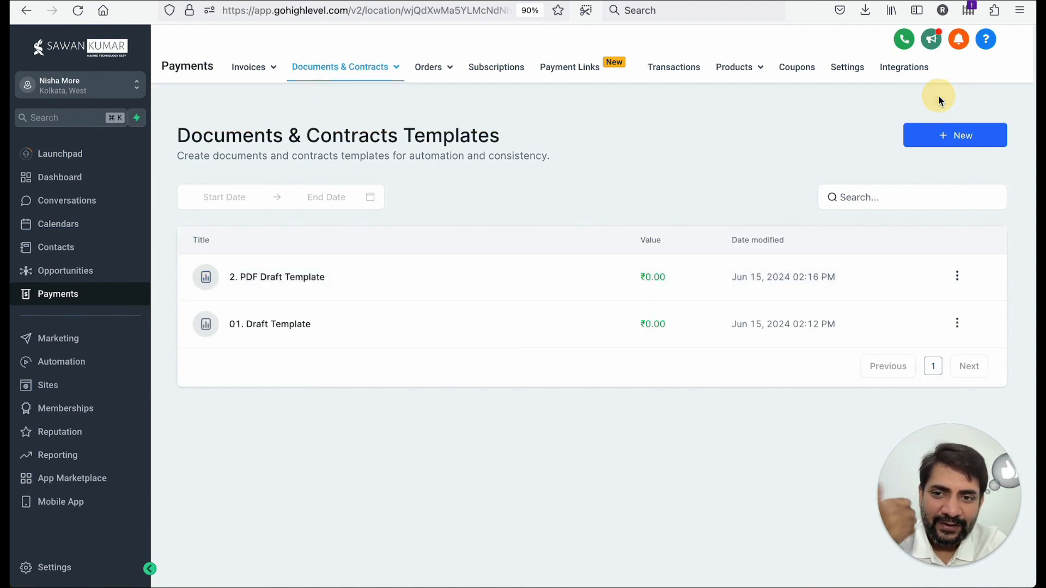
pyautogui.click(58, 339)
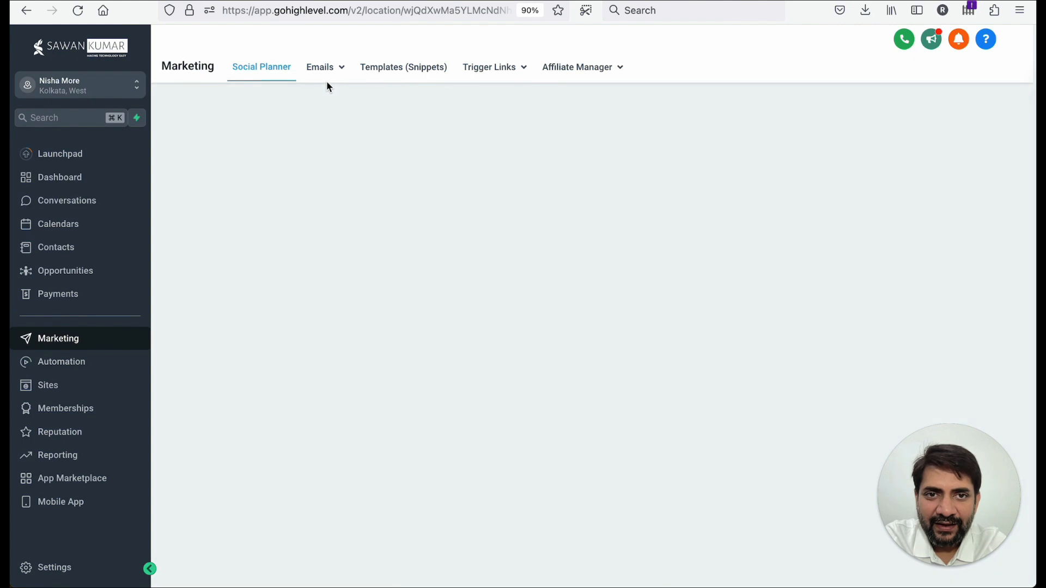
pyautogui.moveTo(327, 77)
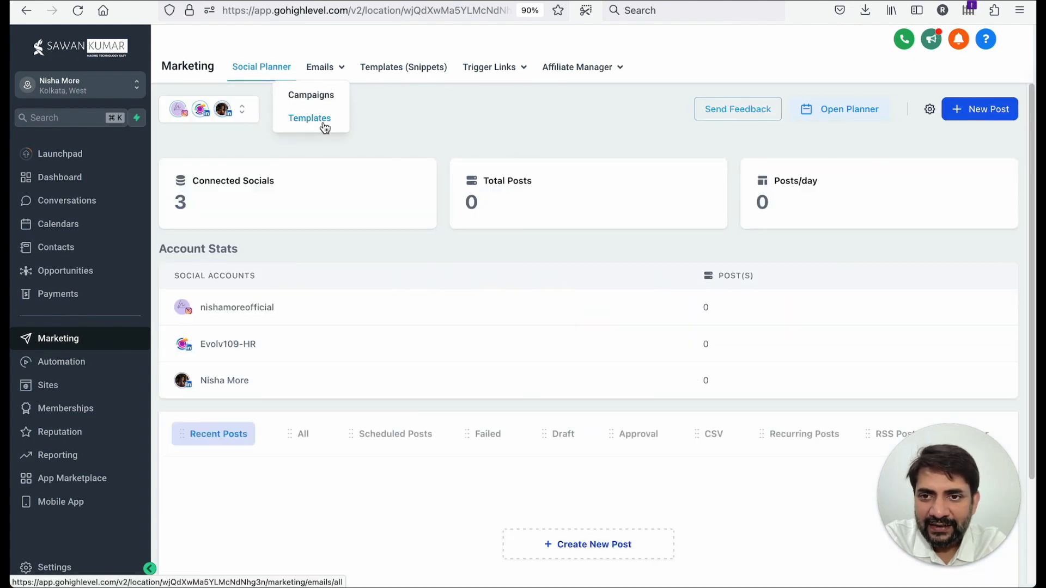
pyautogui.click(324, 126)
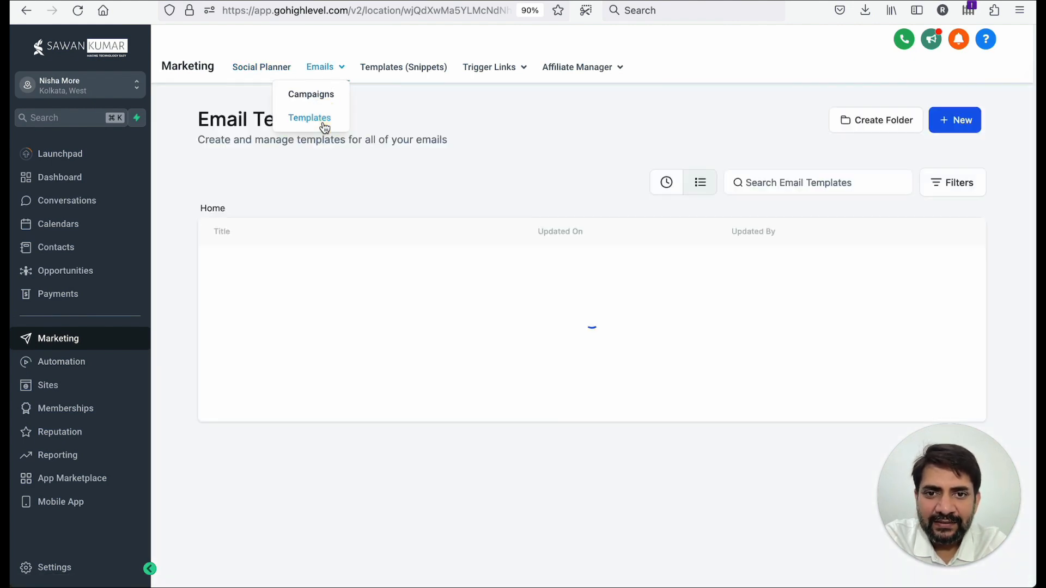
pyautogui.click(587, 381)
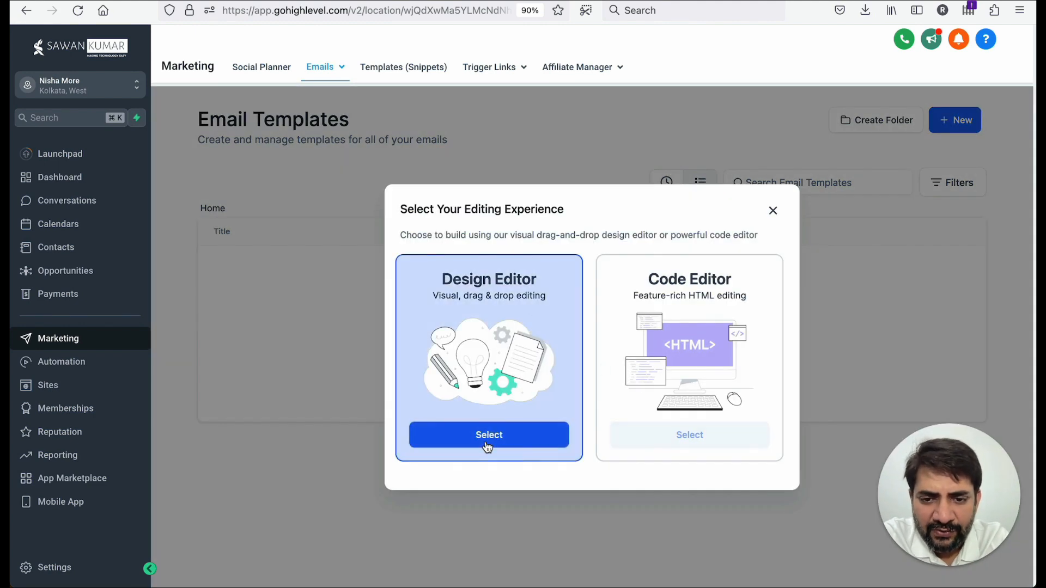
pyautogui.click(487, 444)
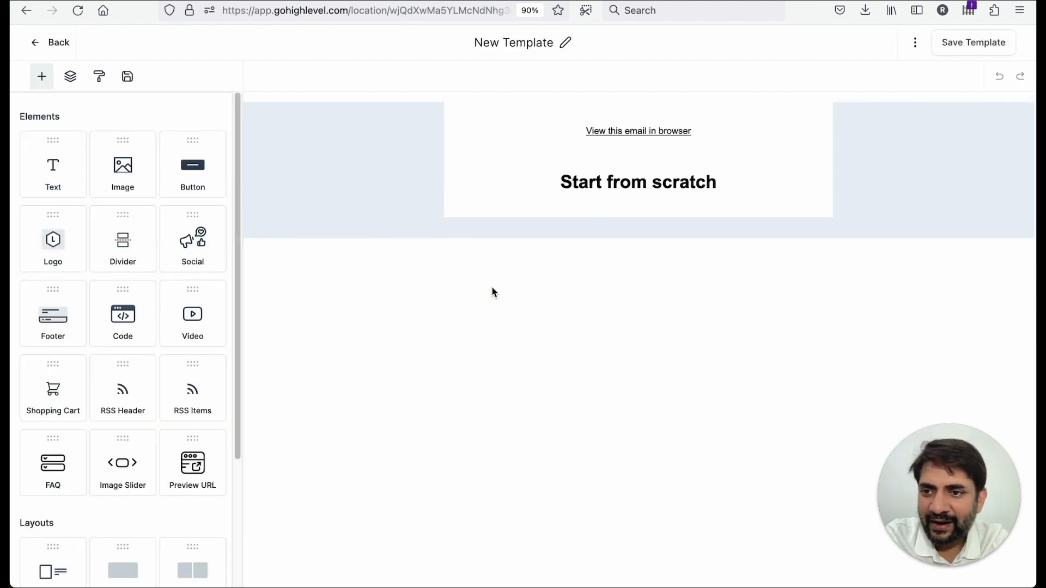
# - Rename the email template to 1. Contract Sent
pyautogui.click(490, 44)
pyautogui.write('1. Cont')
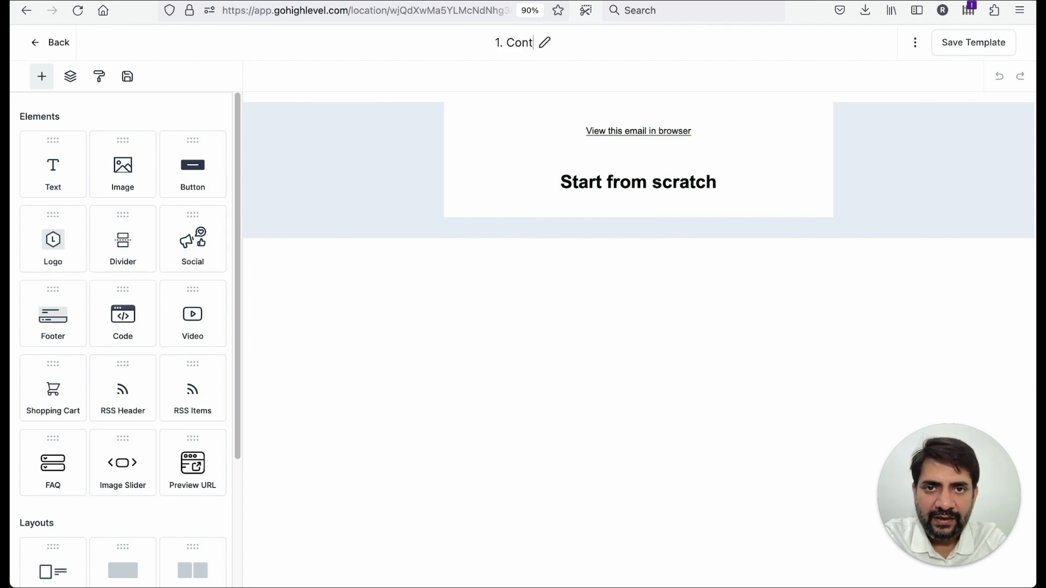
pyautogui.write('ract Sent')
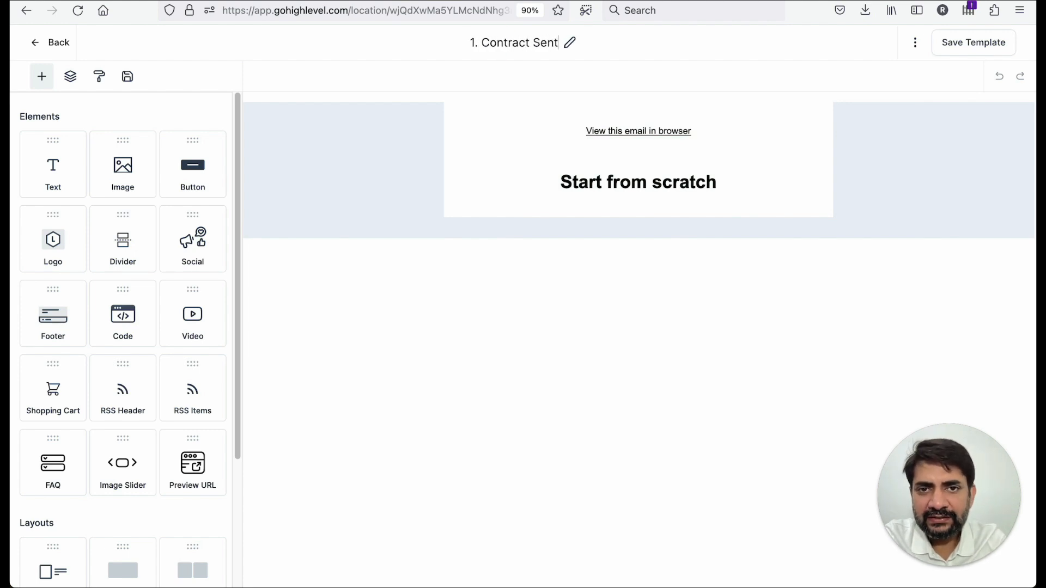
# - Add an Image block at the top of the email and set its width to 100
pyautogui.moveTo(126, 167); pyautogui.dragTo(537, 145)
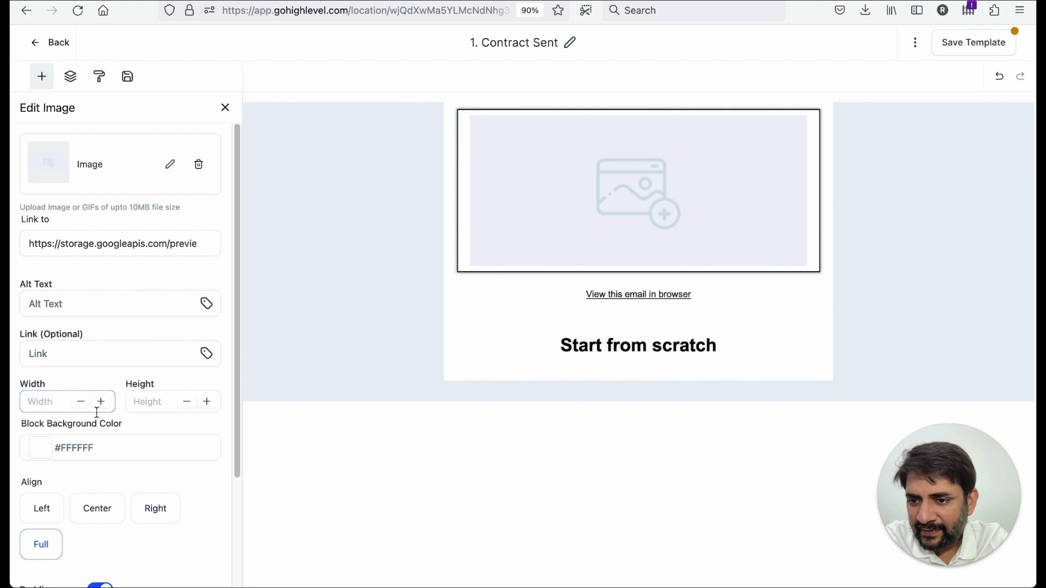
pyautogui.scroll(-2, 97, 412)
pyautogui.click(58, 340)
pyautogui.write('100')
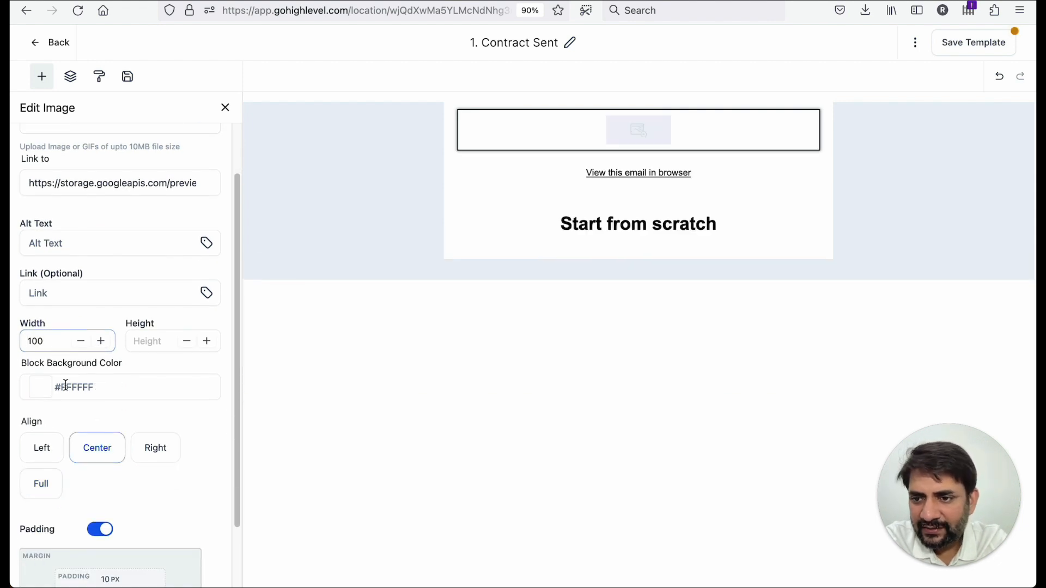
pyautogui.scroll(2, 89, 226)
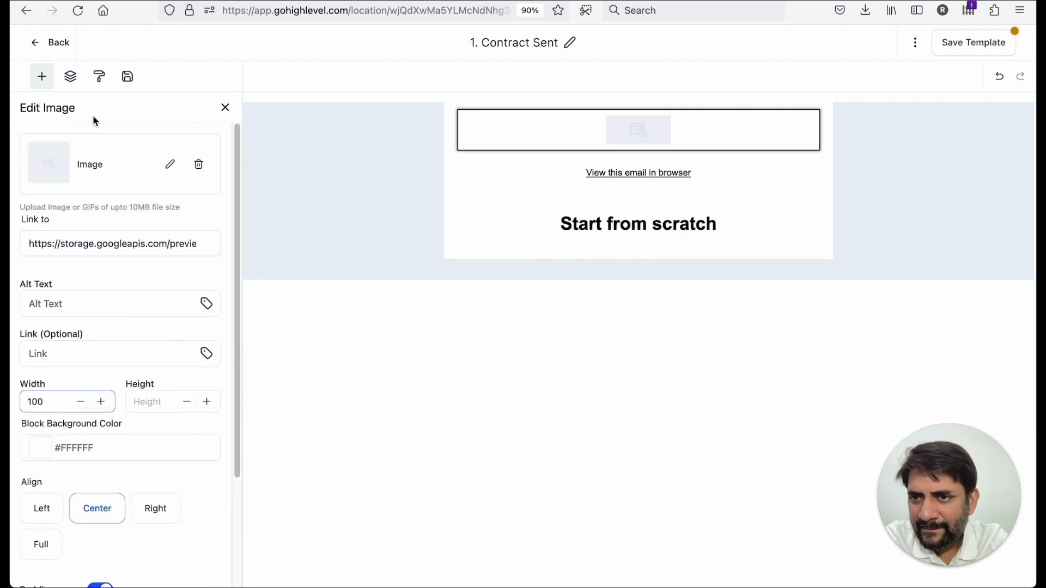
pyautogui.click(44, 46)
pyautogui.click(578, 344)
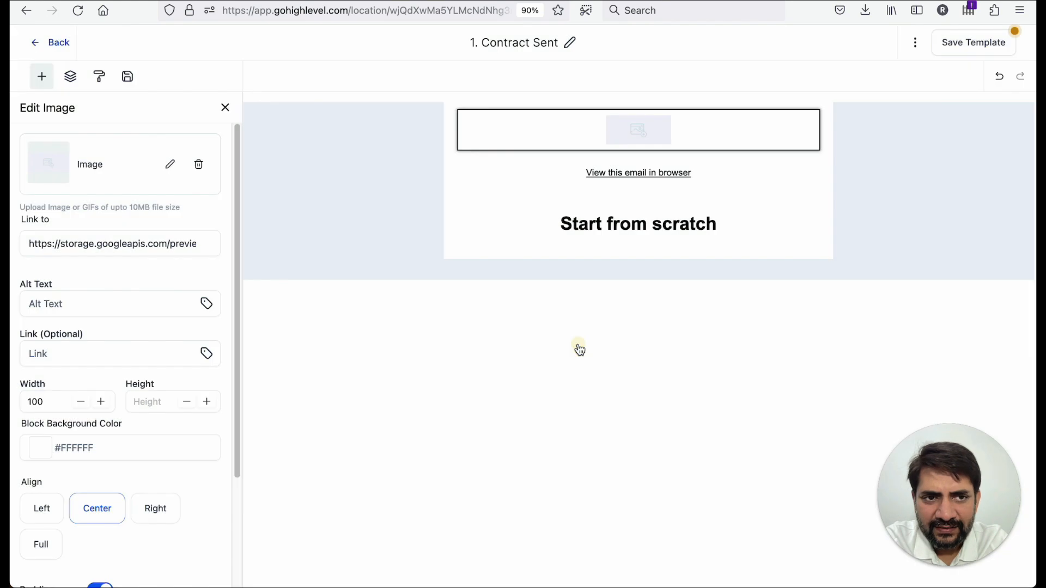
pyautogui.click(226, 108)
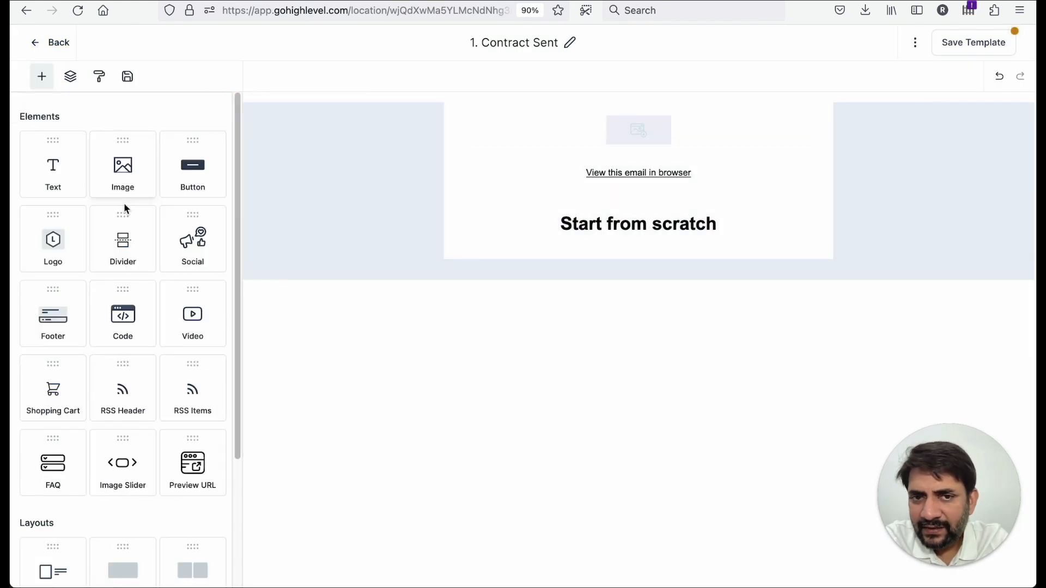
# - Add a Text block below the image and delete the "Start from scratch" block
pyautogui.moveTo(60, 174); pyautogui.dragTo(586, 173)
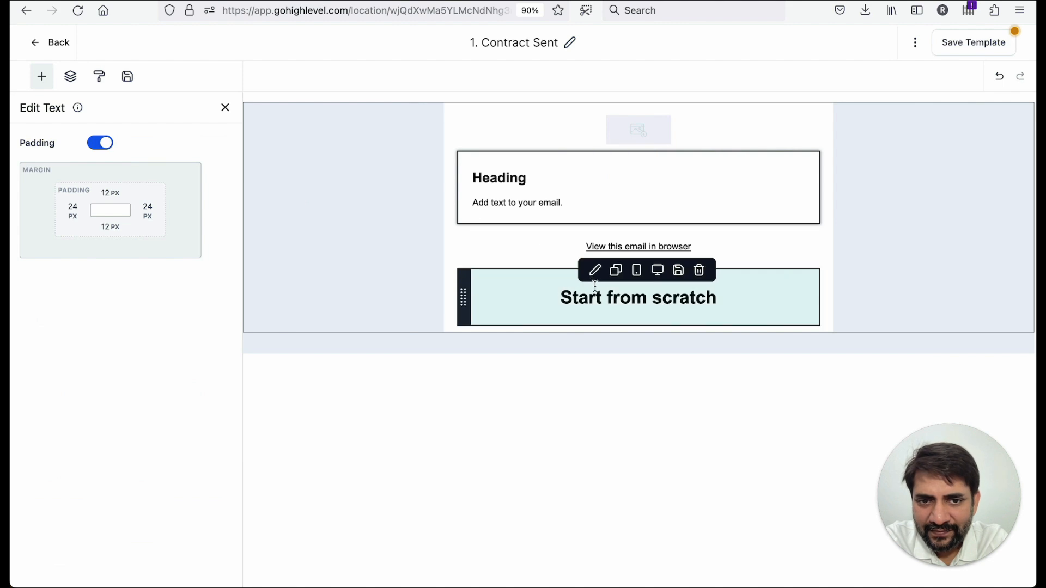
pyautogui.click(701, 276)
pyautogui.click(494, 209)
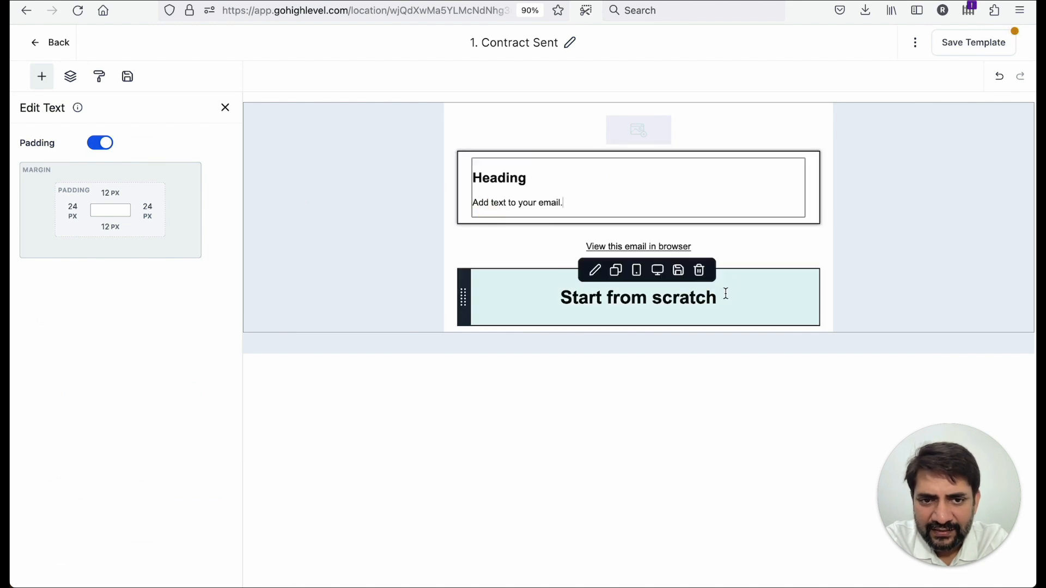
pyautogui.click(700, 272)
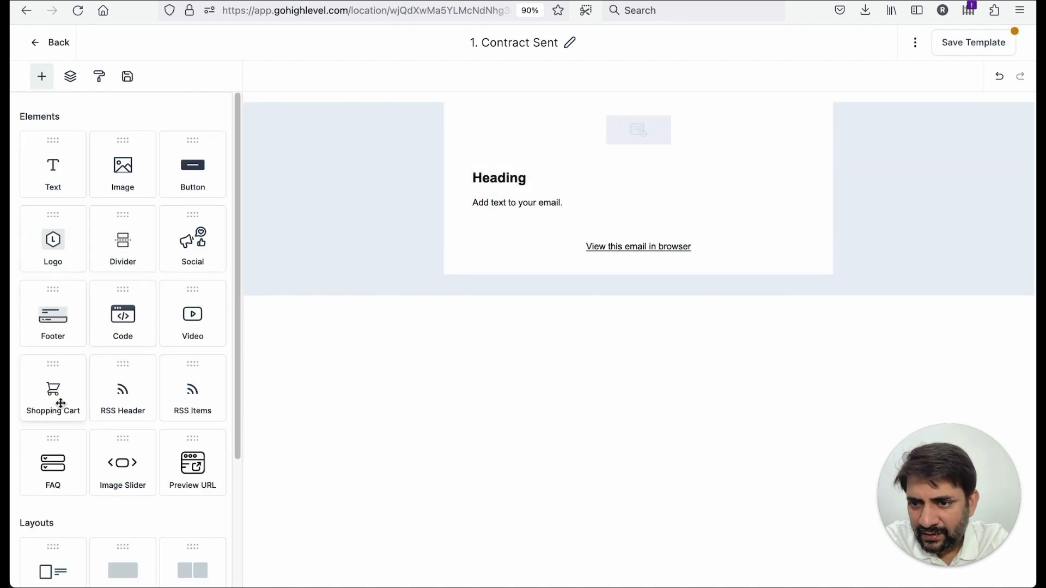
# - Add a second Text block and a Footer block at the bottom of the email
pyautogui.scroll(-1, 59, 428)
pyautogui.moveTo(53, 160); pyautogui.dragTo(566, 254)
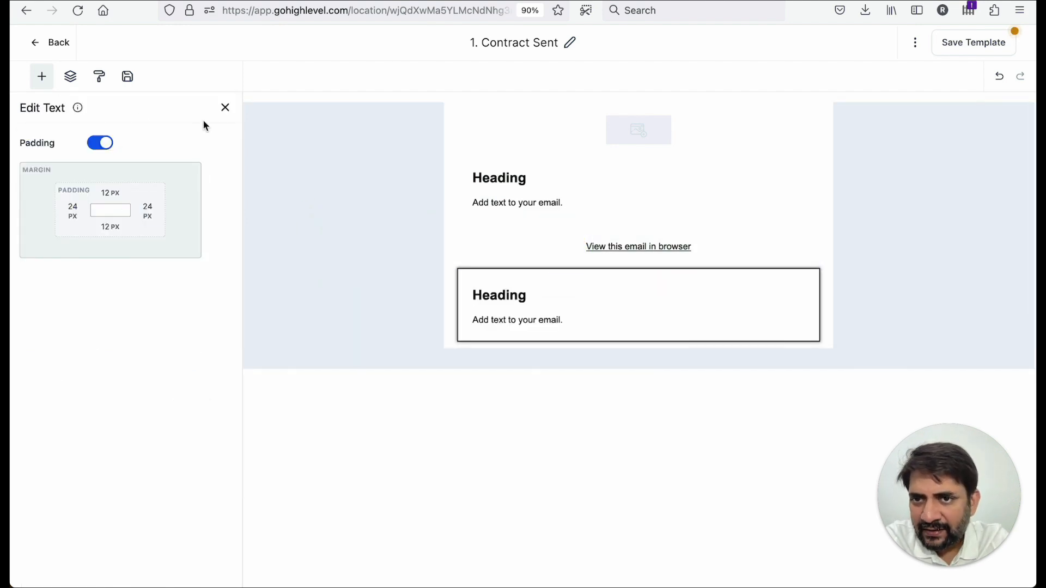
pyautogui.click(224, 108)
pyautogui.scroll(-2, 58, 250)
pyautogui.moveTo(53, 185); pyautogui.dragTo(507, 342)
# - Set the first text block's heading to "Hello Contact Name" and its body to "Attached is the contract for you to sign. Please review and sign and send back."
pyautogui.click(502, 180)
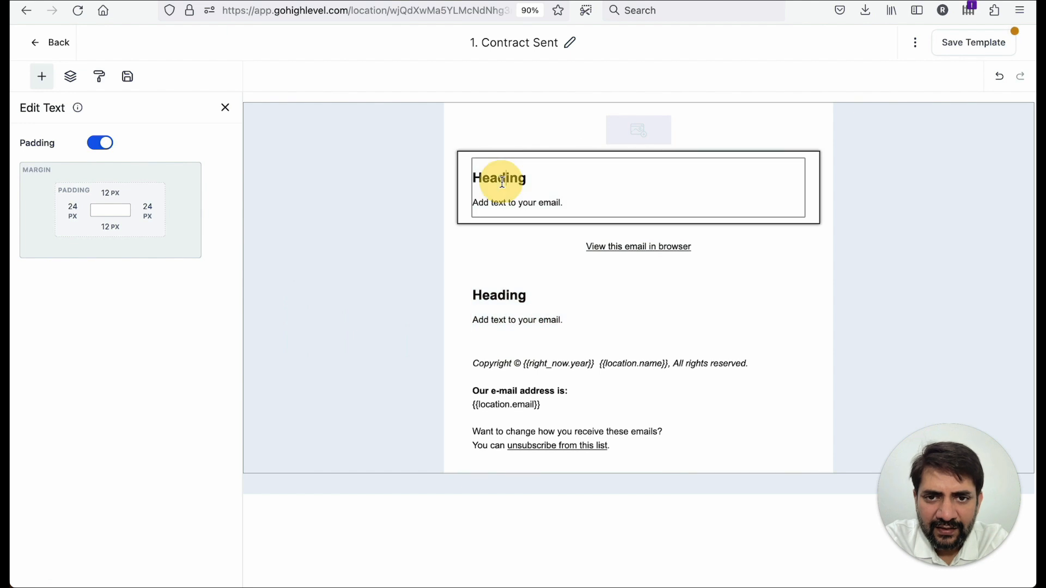
pyautogui.doubleClick(502, 181)
pyautogui.write('Hello Contact Name')
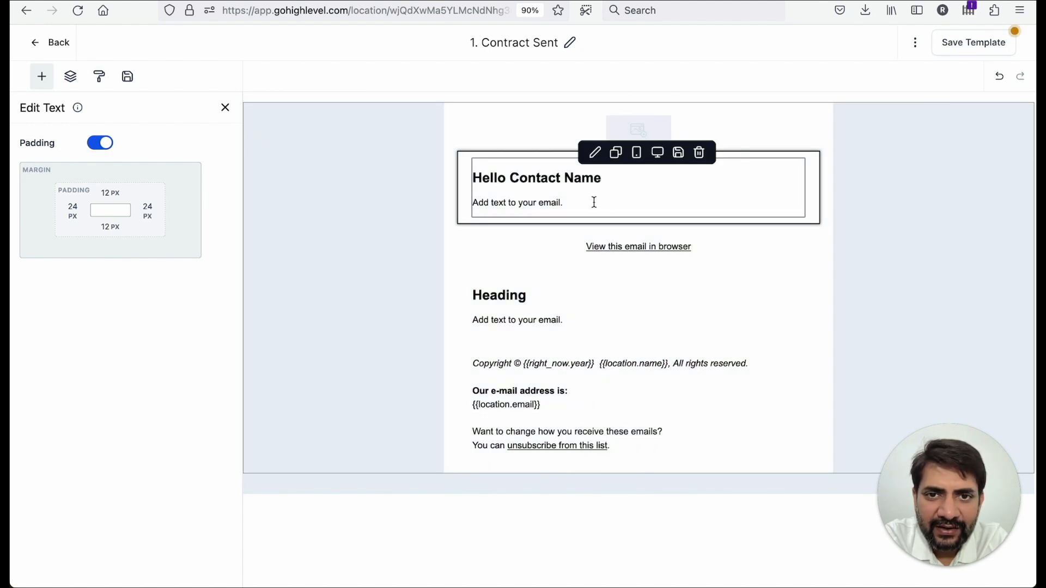
pyautogui.tripleClick(571, 203)
pyautogui.write('A')
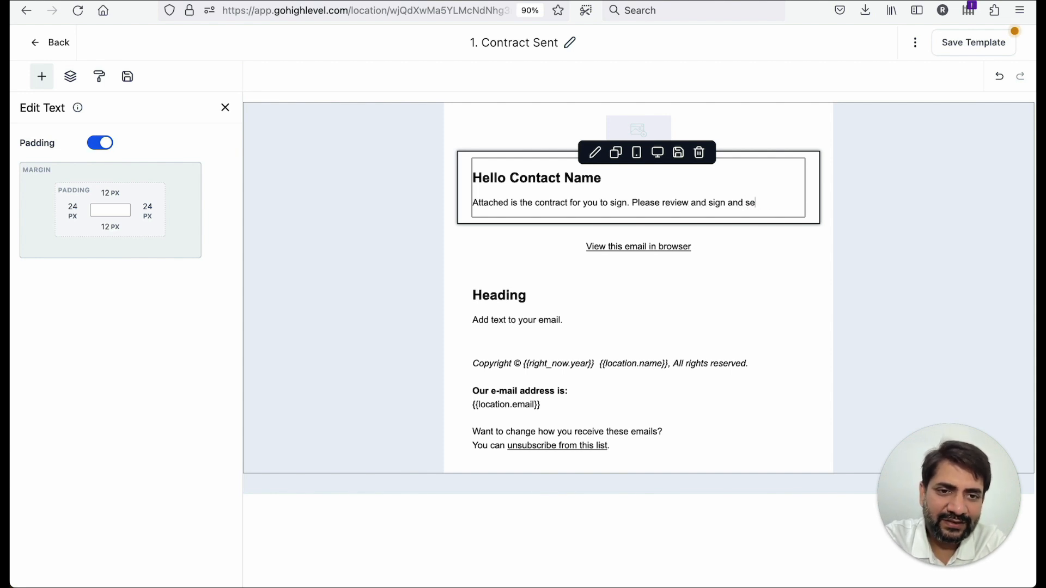
# - Add a "Thanks," sign-off line and the sender's name below the message
pyautogui.press('Return')
pyautogui.write('Thanks,')
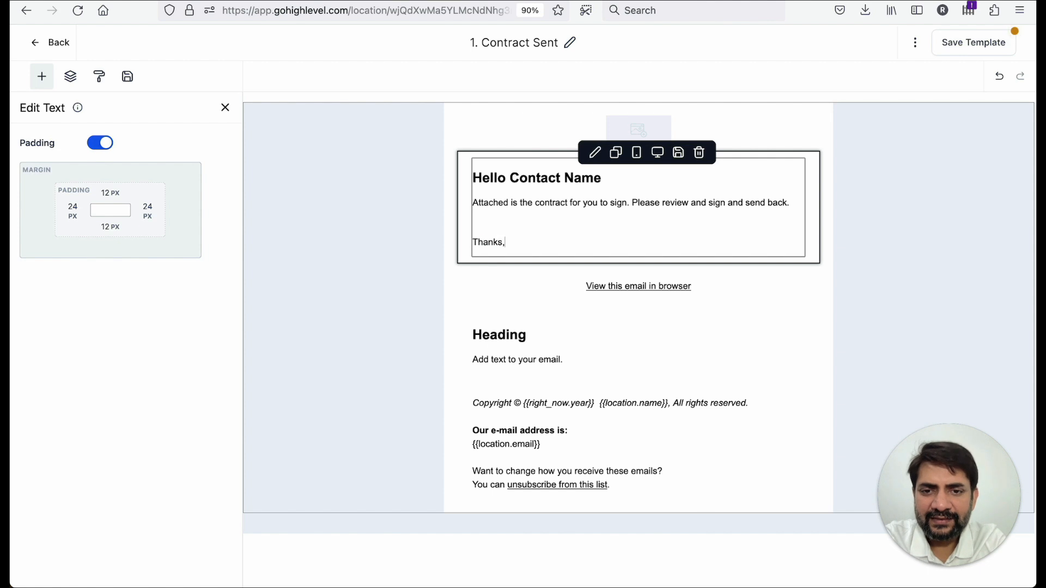
pyautogui.press('Return')
pyautogui.write('Sawa')
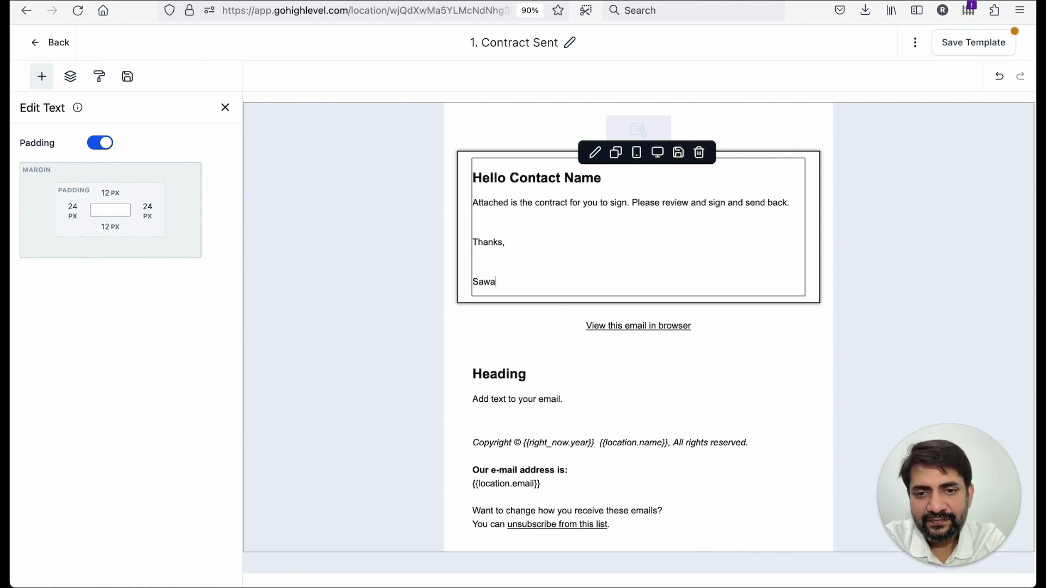
# - Delete the sign-off and sender name lines from the text block
pyautogui.click(529, 250)
pyautogui.press('BackSpace')
pyautogui.press('Down')
pyautogui.hotkey('shift', 'Down')
pyautogui.hotkey('shift', 'Down')
pyautogui.press('BackSpace')
pyautogui.press('BackSpace')
pyautogui.press('BackSpace')
pyautogui.press('BackSpace')
pyautogui.press('BackSpace')
pyautogui.press('BackSpace')
pyautogui.press('BackSpace')
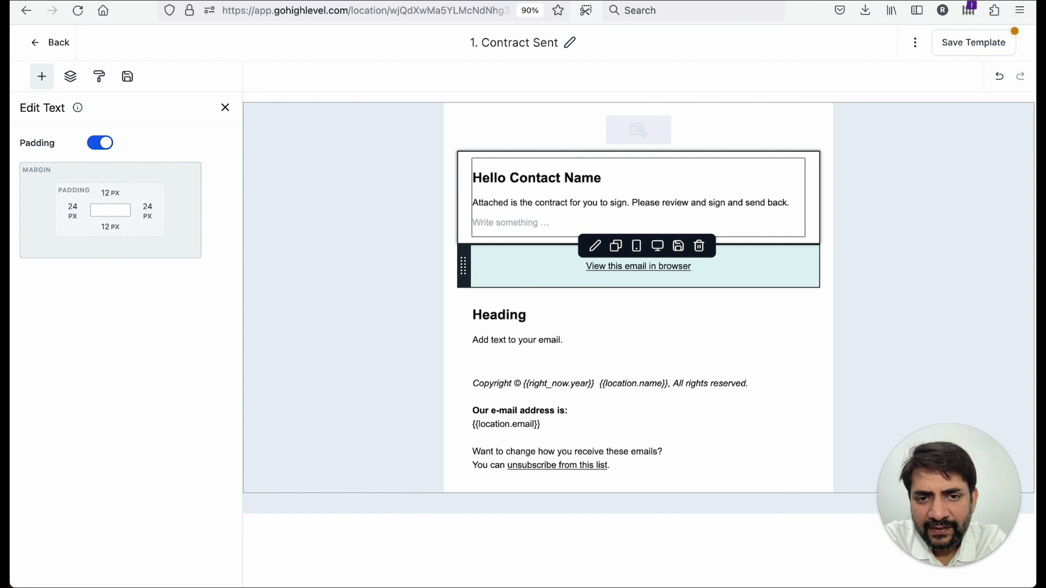
# - Add a Button block below the message text
pyautogui.click(226, 105)
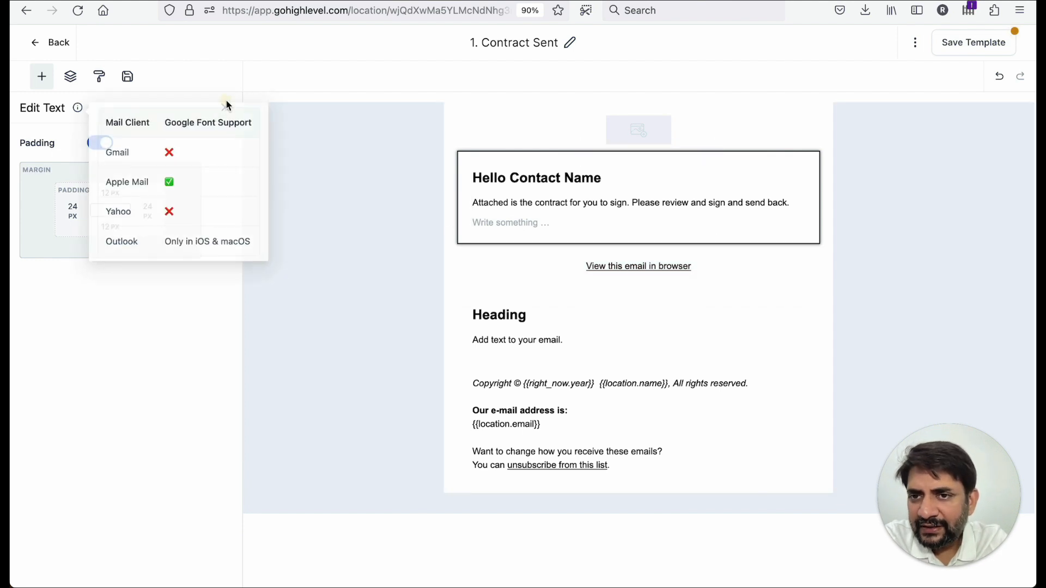
pyautogui.click(227, 107)
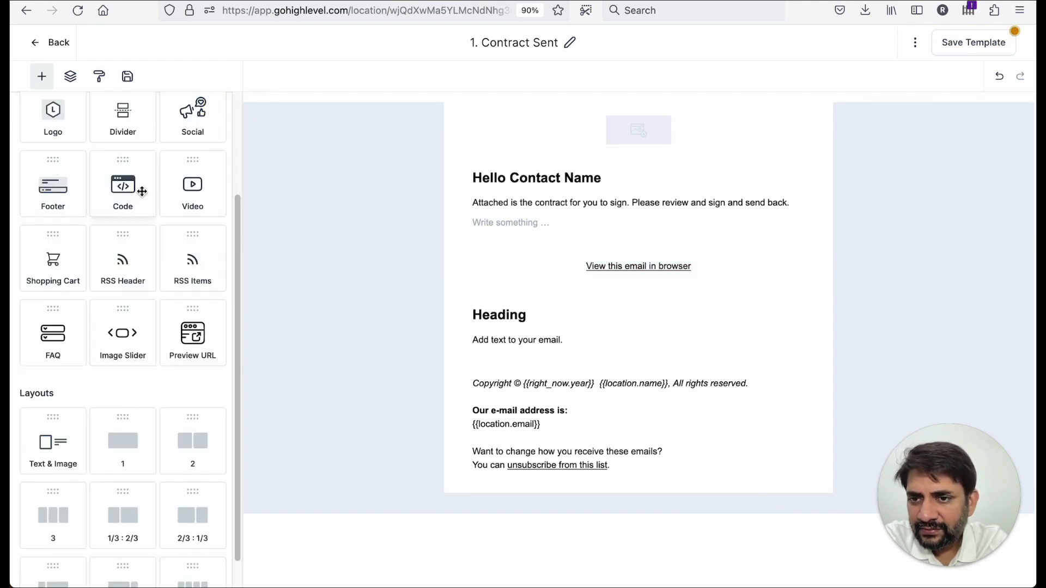
pyautogui.scroll(3, 161, 215)
pyautogui.moveTo(191, 166); pyautogui.dragTo(528, 210)
pyautogui.click(361, 233)
pyautogui.click(597, 272)
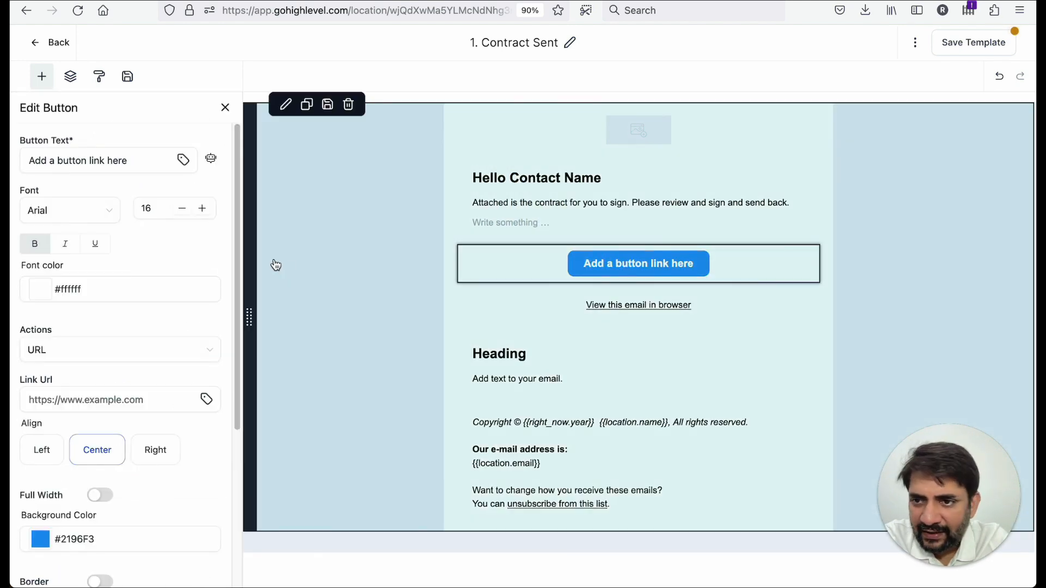
# - Set the button text to "Click to access the contract"
pyautogui.click(109, 156)
pyautogui.tripleClick(109, 155)
pyautogui.write('Cl')
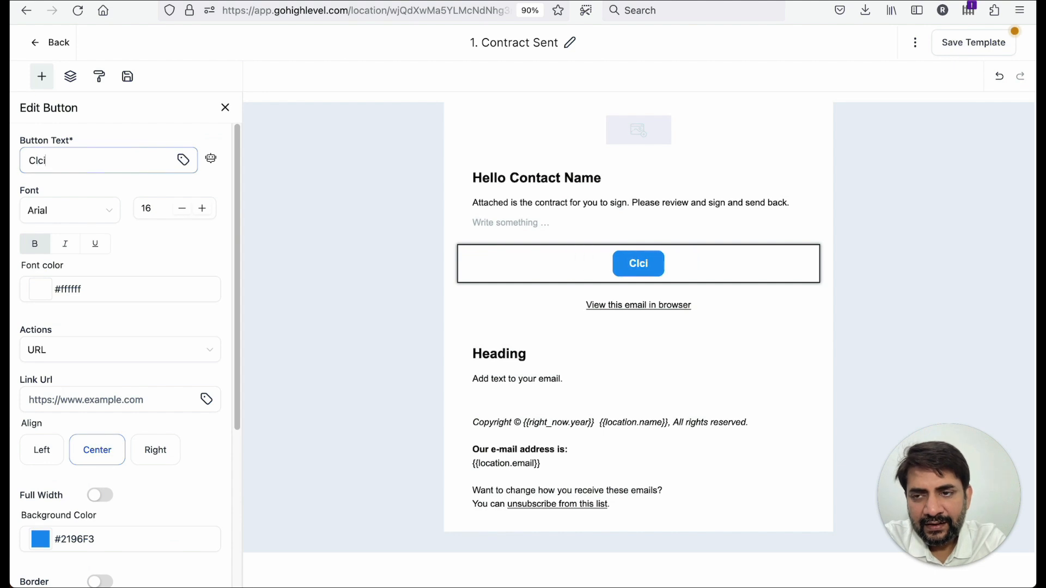
pyautogui.write('ick to acc')
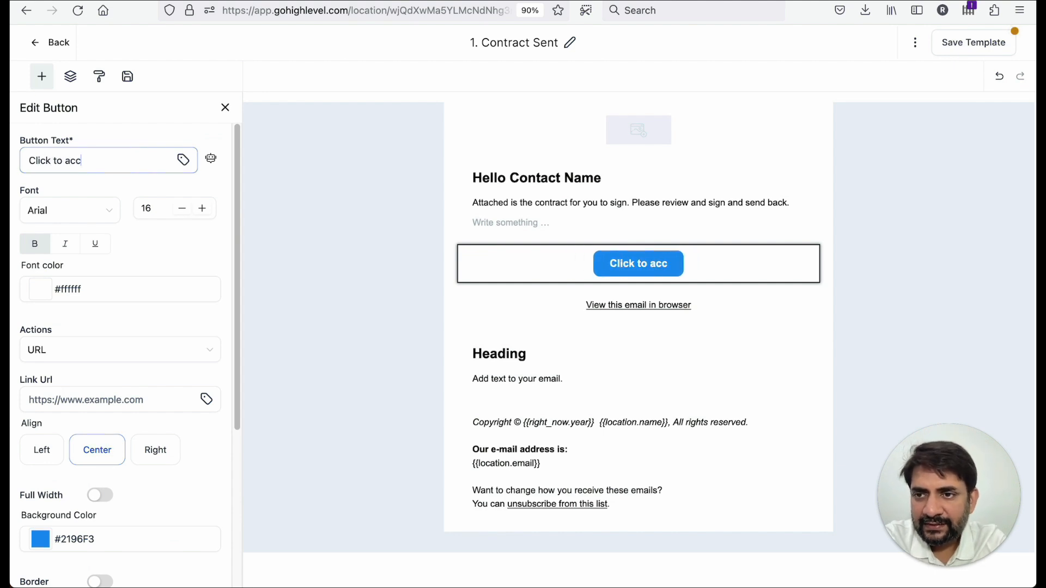
pyautogui.write('ess the contract')
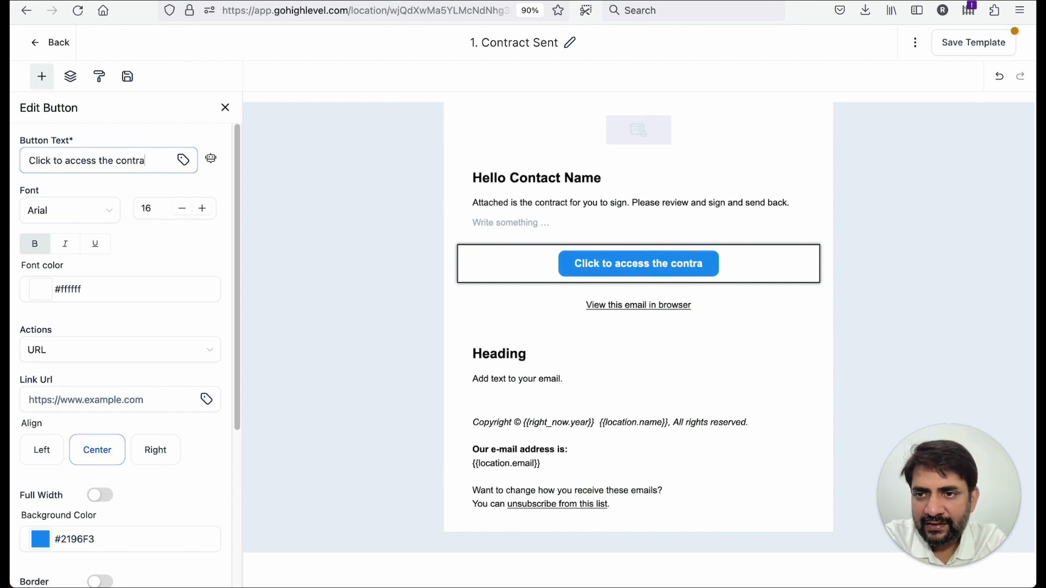
# - Set the button's link URL to the Proposals URL custom value {{document.url}} and close the button settings
pyautogui.scroll(-3, 94, 261)
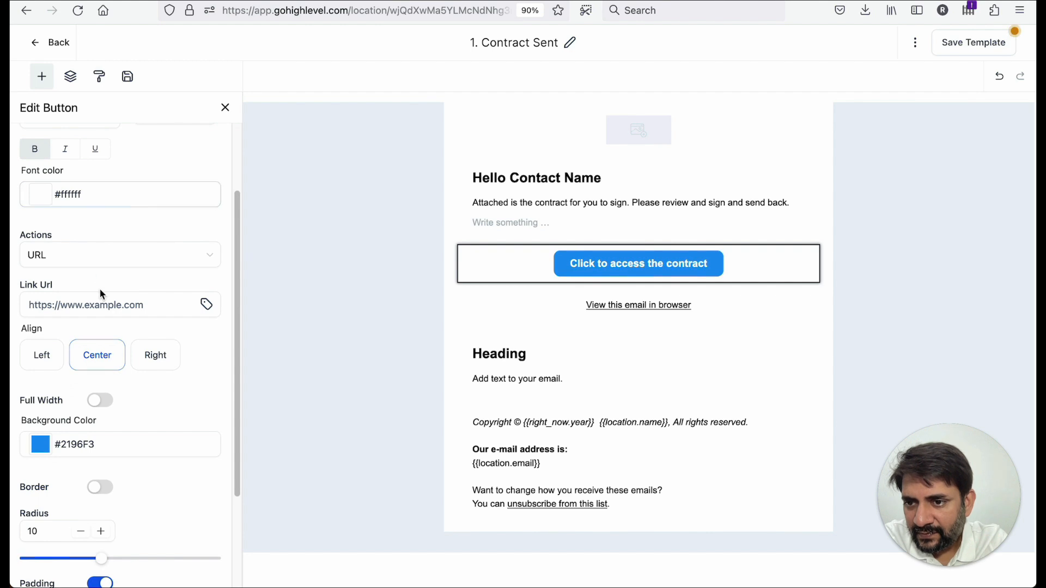
pyautogui.scroll(-3, 99, 289)
pyautogui.click(207, 218)
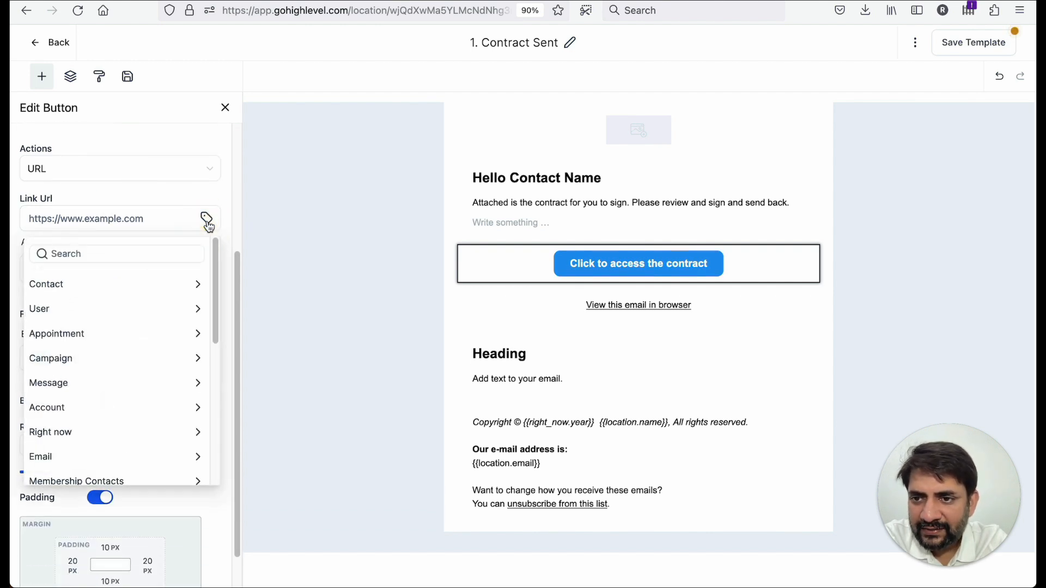
pyautogui.scroll(-5, 131, 325)
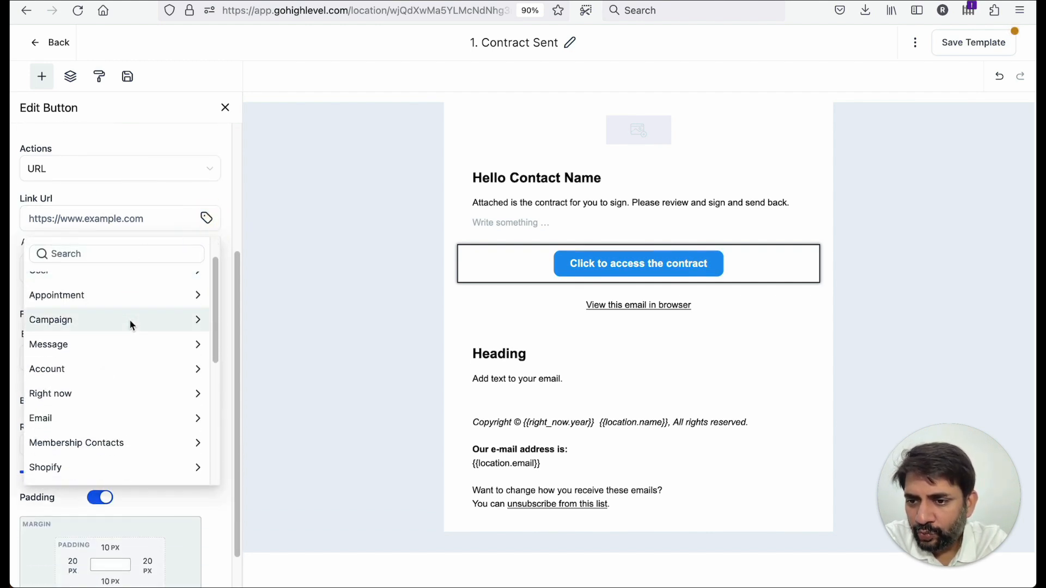
pyautogui.scroll(-2, 131, 325)
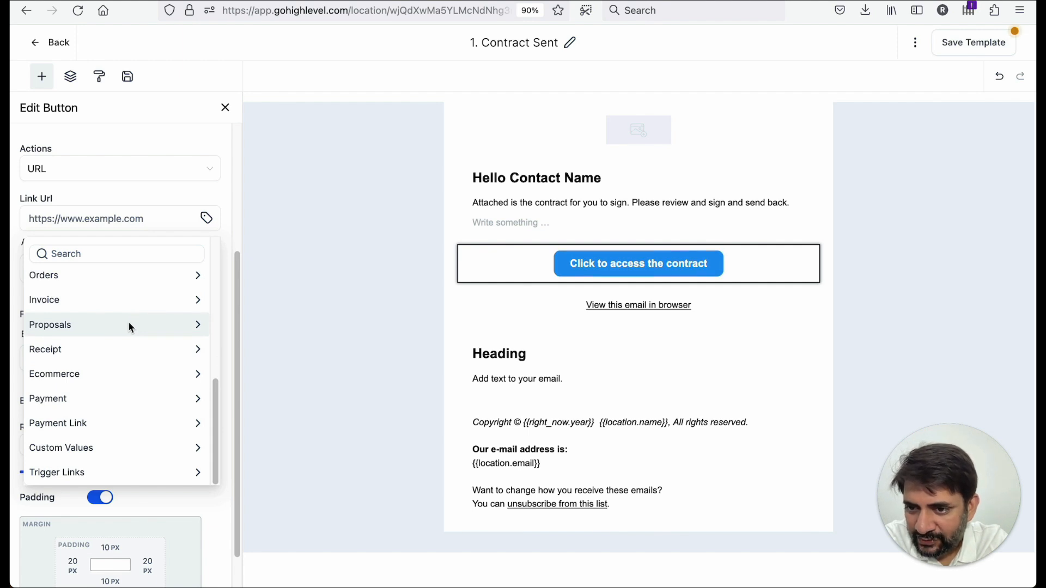
pyautogui.click(129, 323)
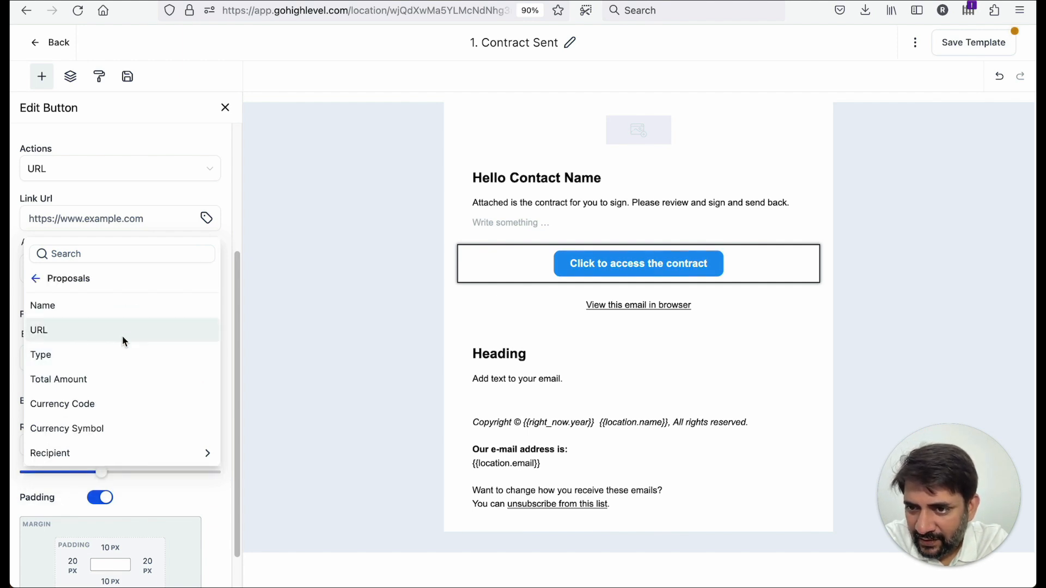
pyautogui.click(122, 335)
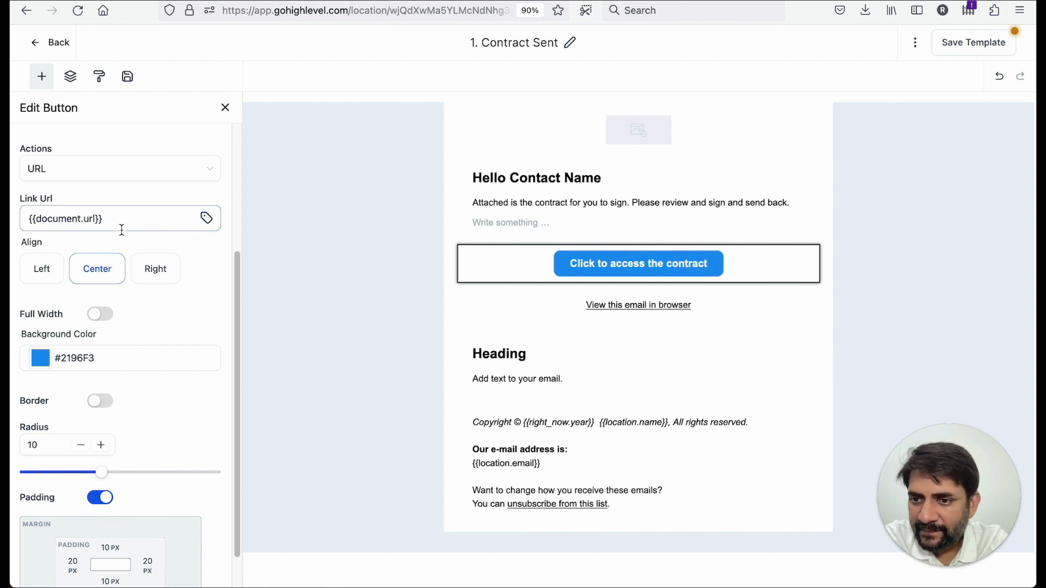
pyautogui.scroll(-1, 171, 371)
pyautogui.scroll(5, 171, 370)
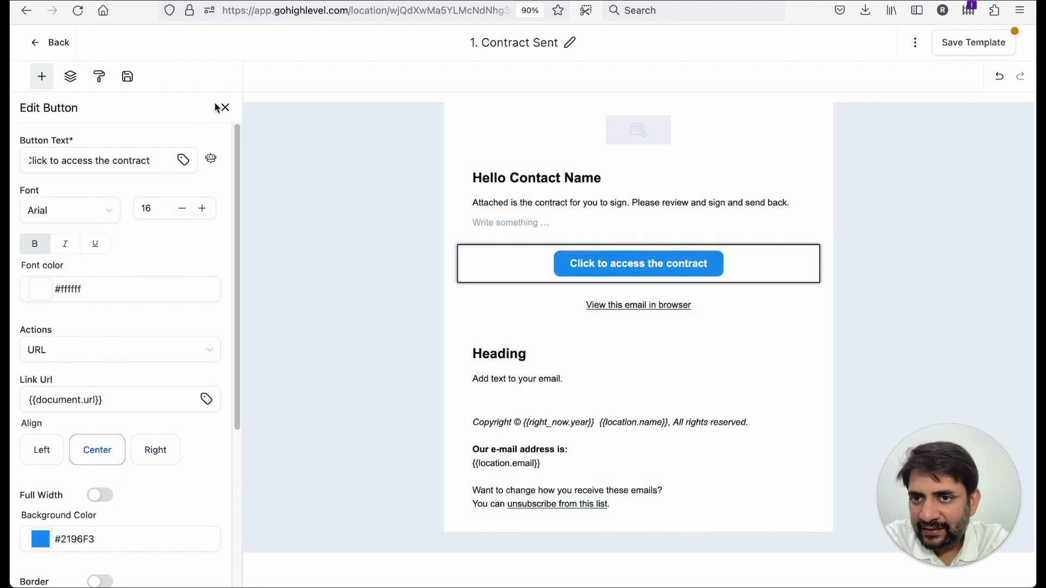
pyautogui.click(224, 108)
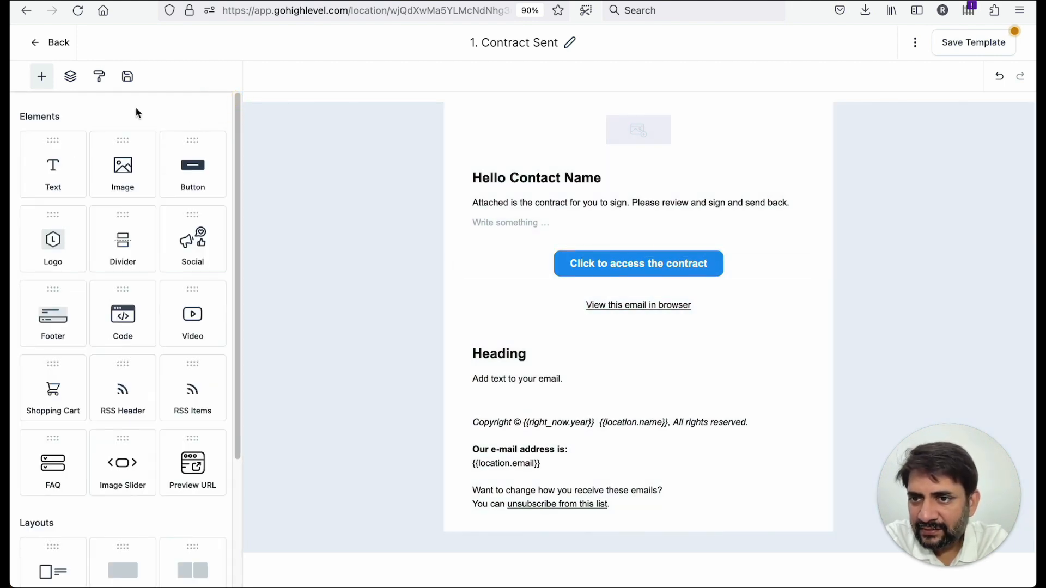
# - Add a text block below the button with a "Thanks," sign-off and the sender's name, and save the template
pyautogui.moveTo(42, 178); pyautogui.dragTo(597, 319)
pyautogui.doubleClick(534, 346)
pyautogui.write('Thanks,')
pyautogui.press('Return')
pyautogui.press('Return')
pyautogui.write('Saw')
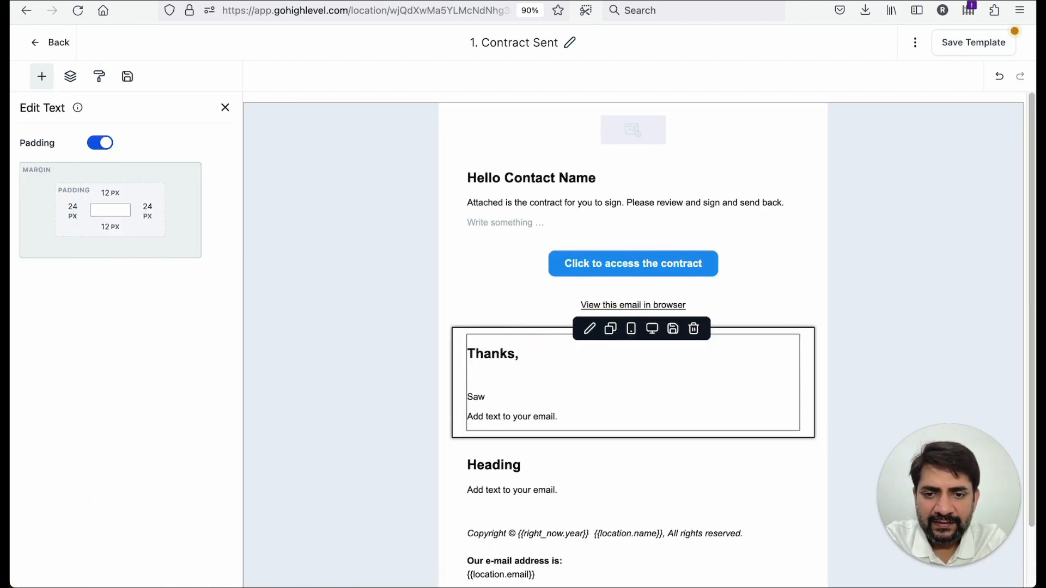
pyautogui.write('an')
pyautogui.click(504, 376)
pyautogui.press('BackSpace')
pyautogui.click(975, 50)
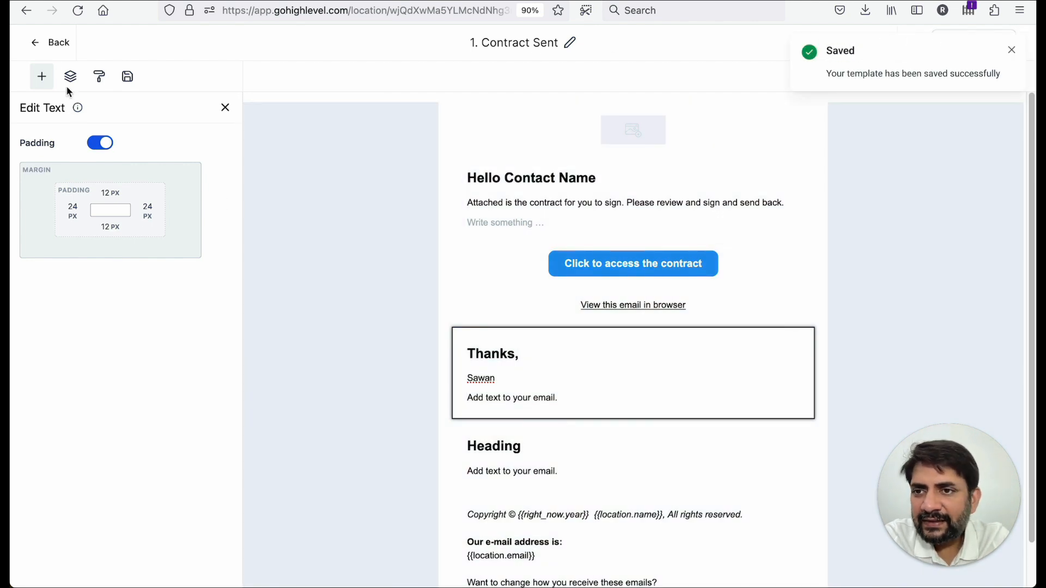
# - Return to the email templates list and clone "1. Contract Sent" under the name "1. Contract Signed"
pyautogui.click(47, 42)
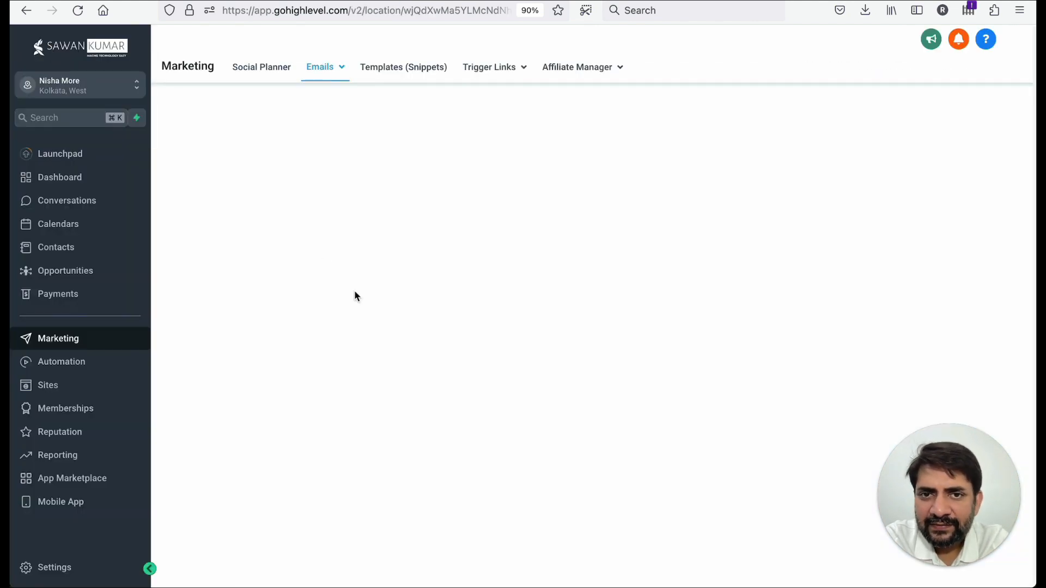
pyautogui.click(944, 95)
pyautogui.click(944, 95)
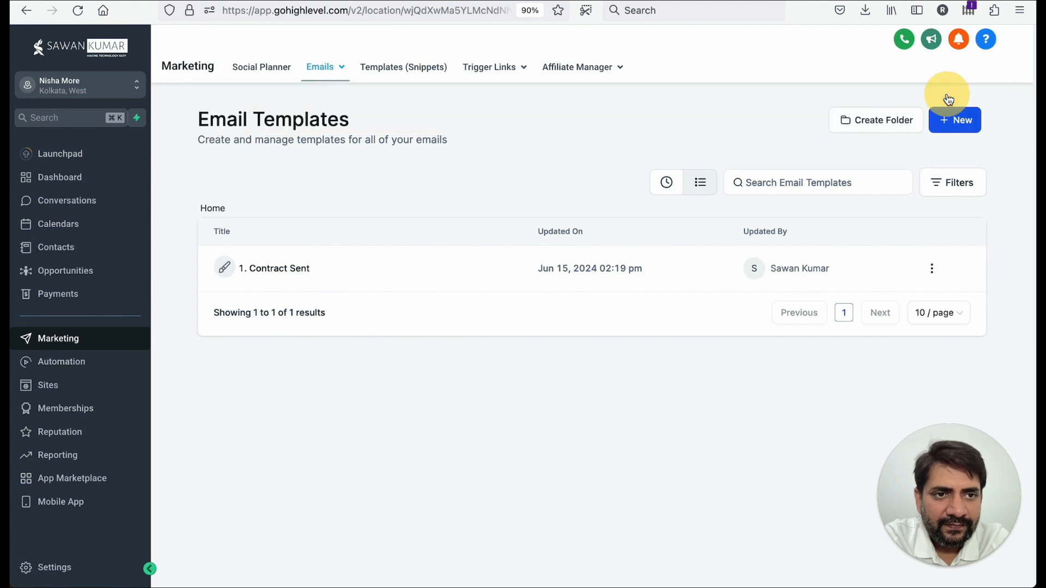
pyautogui.click(950, 131)
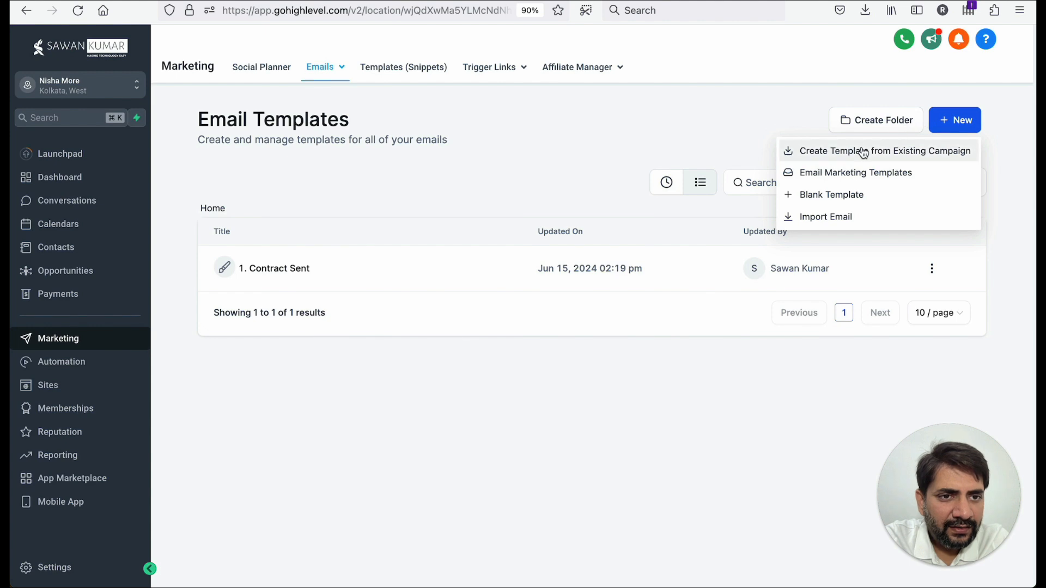
pyautogui.click(932, 270)
pyautogui.click(906, 323)
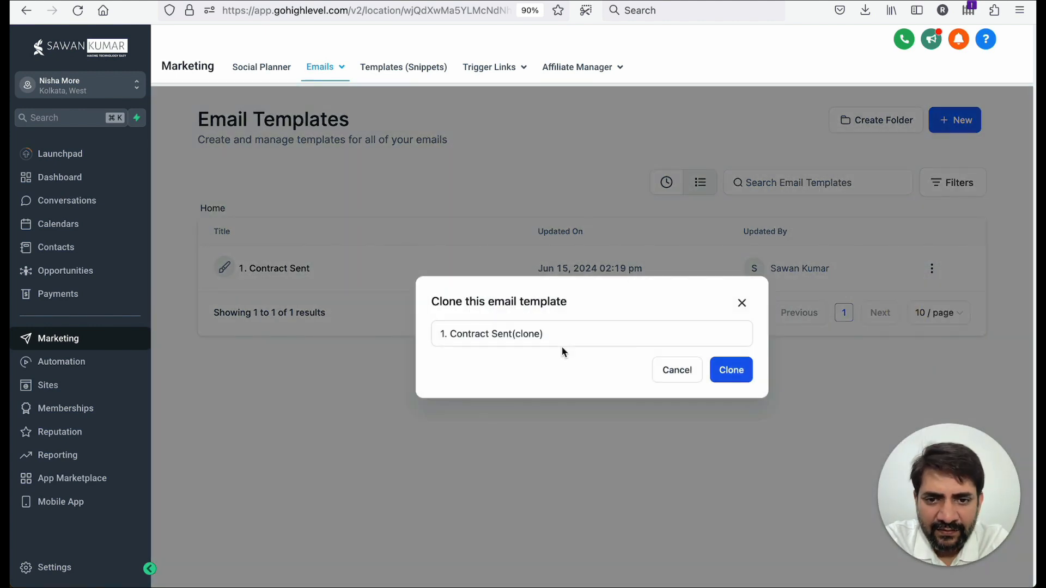
pyautogui.tripleClick(549, 333)
pyautogui.click(448, 336)
pyautogui.hotkey('shift', 'End')
pyautogui.write('Con')
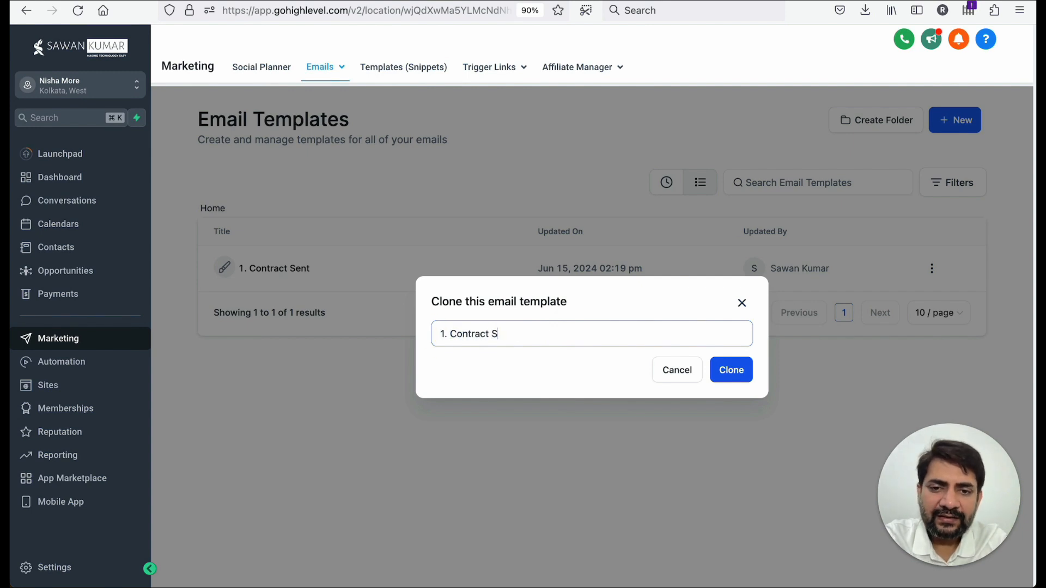
pyautogui.click(714, 368)
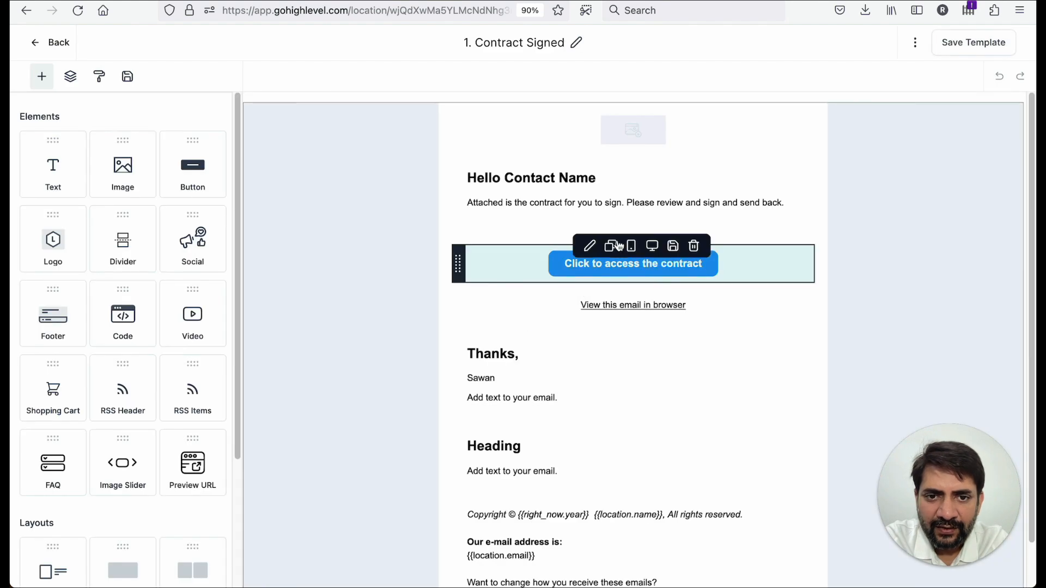
# - Delete the button and replace the message with "Thanks for signing the contract. We will shortly mail you the next steps." plus a "Thanks," sign-off and sender's name
pyautogui.click(693, 246)
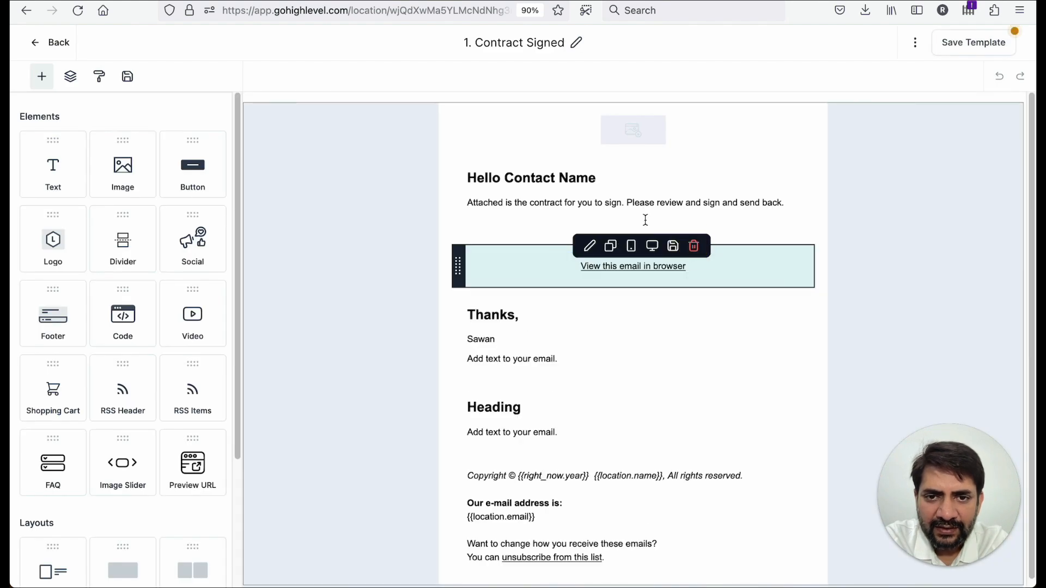
pyautogui.tripleClick(546, 204)
pyautogui.write('Thanks for signing the contract. We will shortly mail you the')
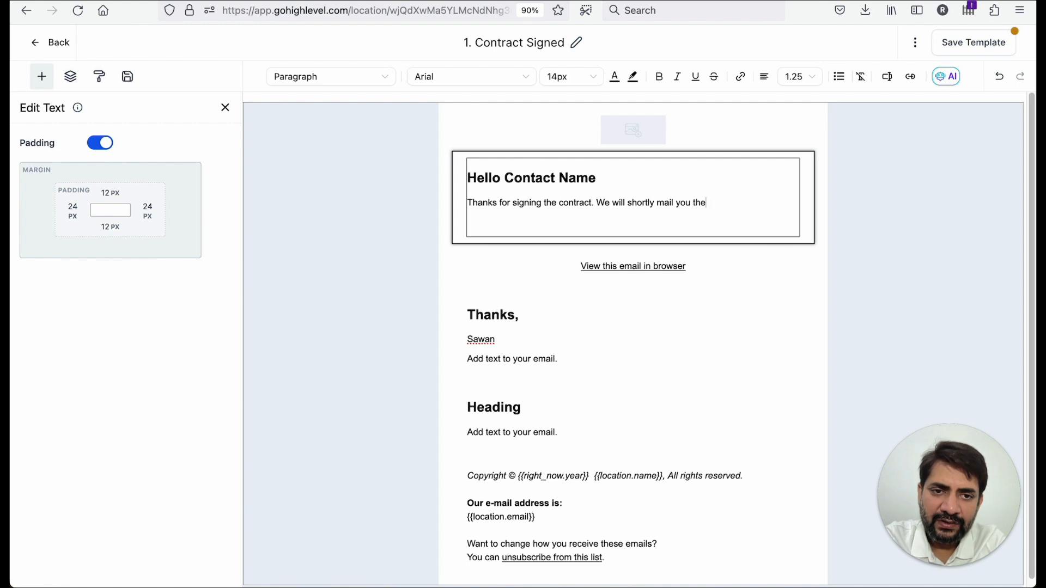
pyautogui.write('s.')
pyautogui.press('Return')
pyautogui.write('Thanks,')
pyautogui.press('Return')
pyautogui.write('Sawan')
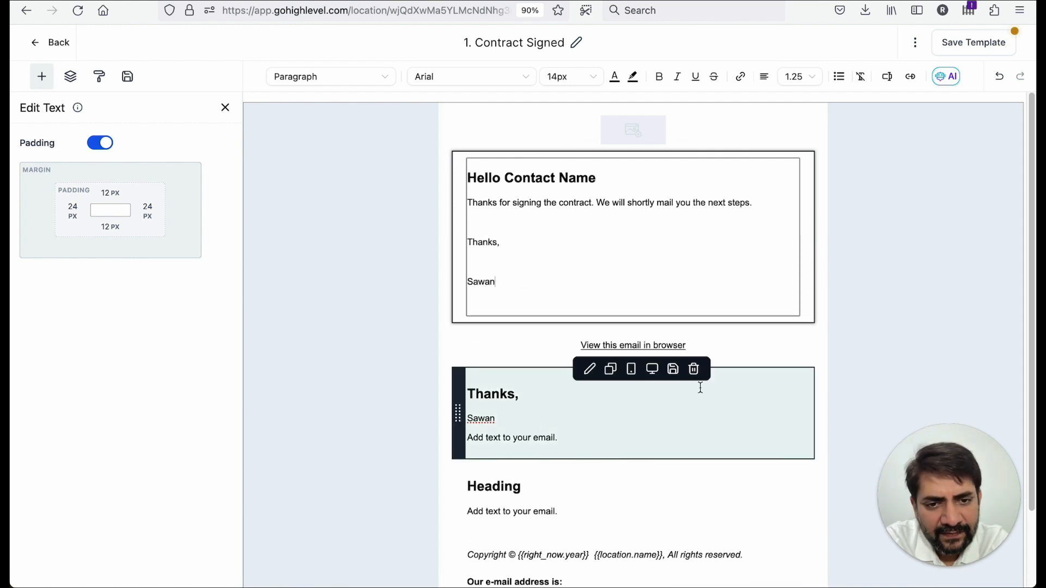
# - Delete the separate sign-off block and the placeholder heading block, then save the template
pyautogui.click(699, 370)
pyautogui.click(699, 370)
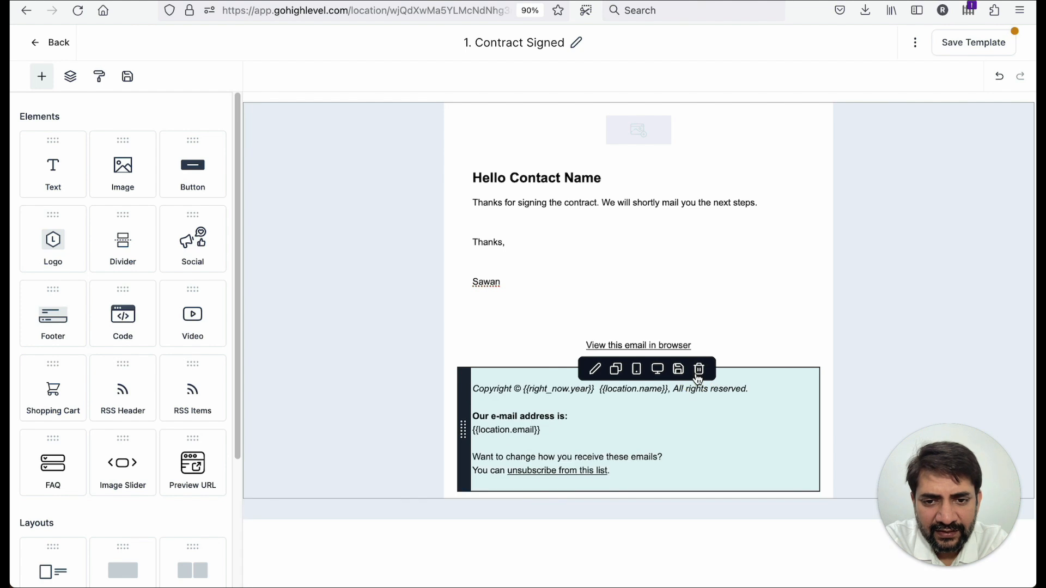
pyautogui.click(960, 44)
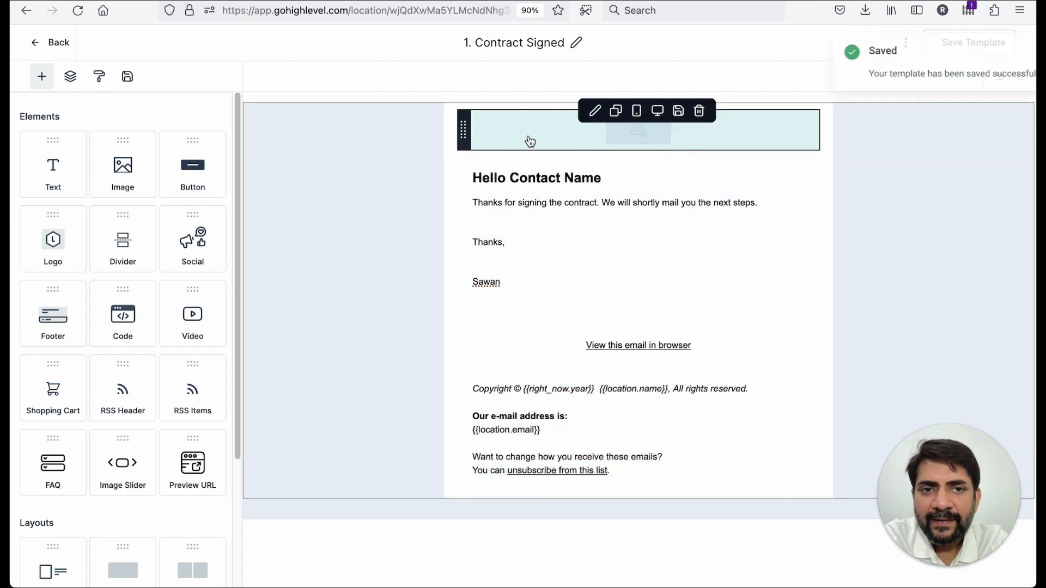
# - Go back, dismiss the phone configuration banner, and create a new workflow from scratch in Automation
pyautogui.click(53, 45)
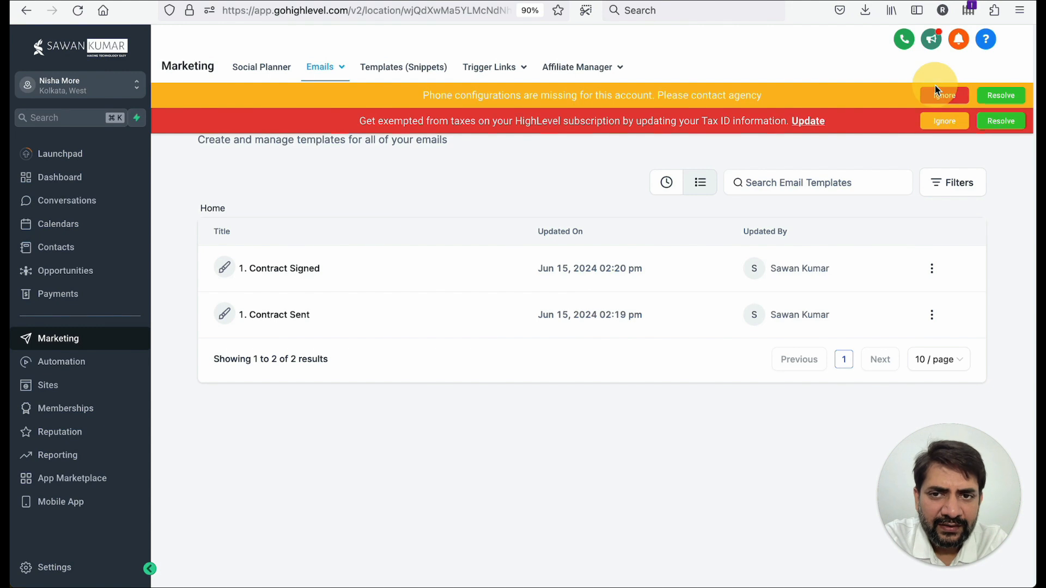
pyautogui.click(935, 92)
pyautogui.click(937, 94)
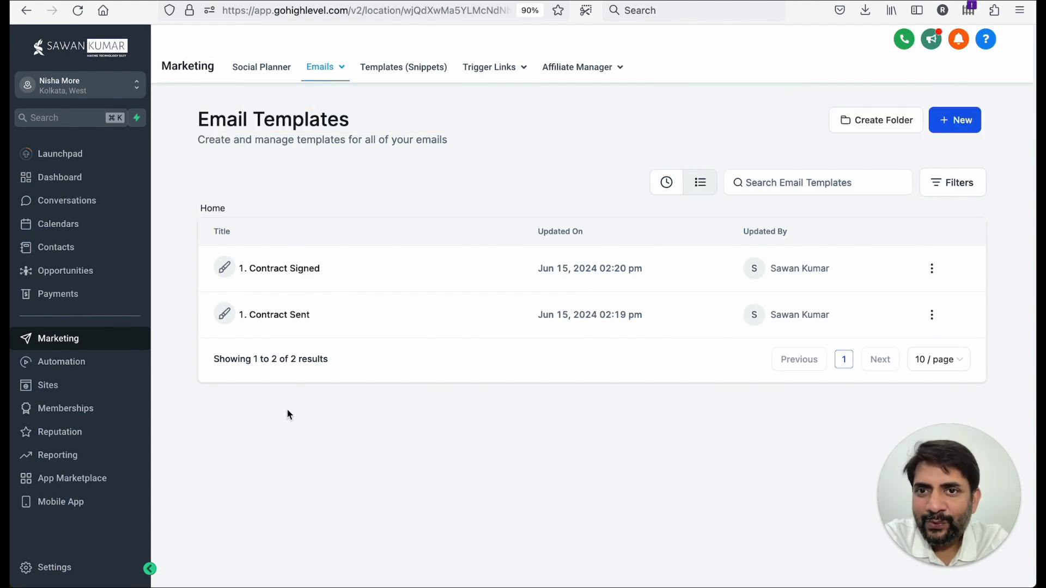
pyautogui.click(55, 368)
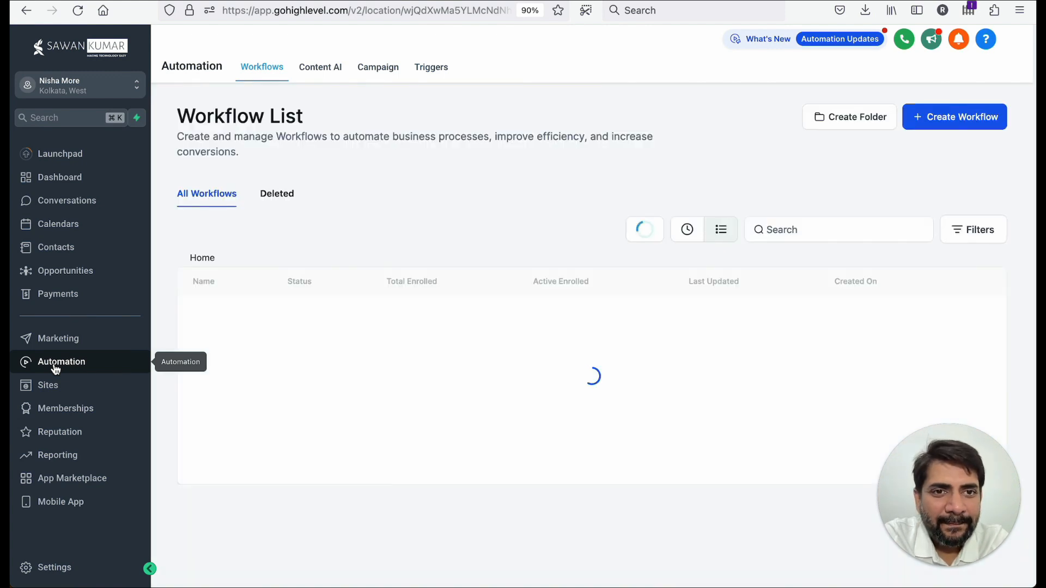
pyautogui.scroll(-1, 471, 362)
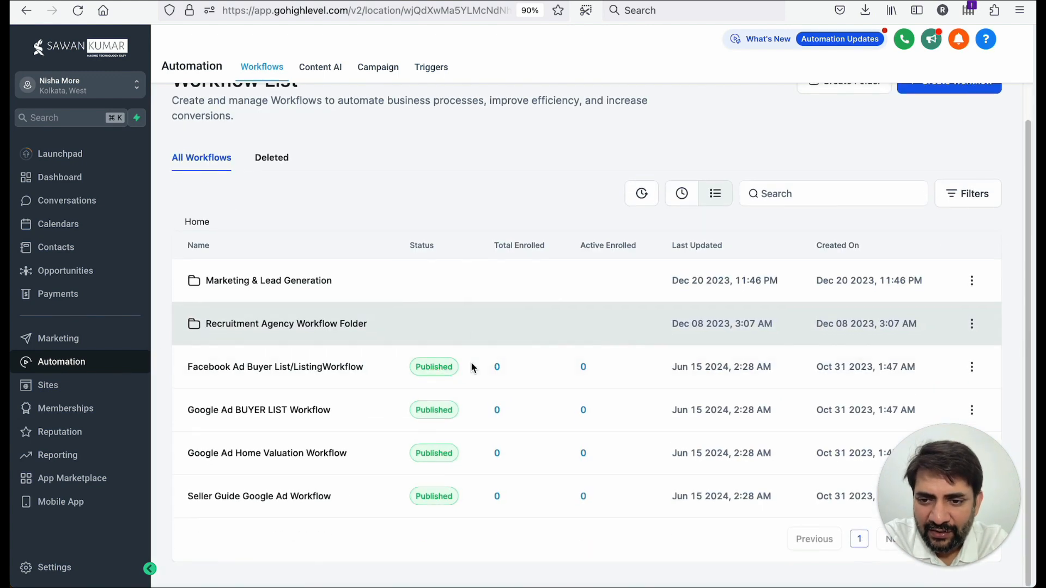
pyautogui.scroll(1, 474, 359)
pyautogui.click(953, 111)
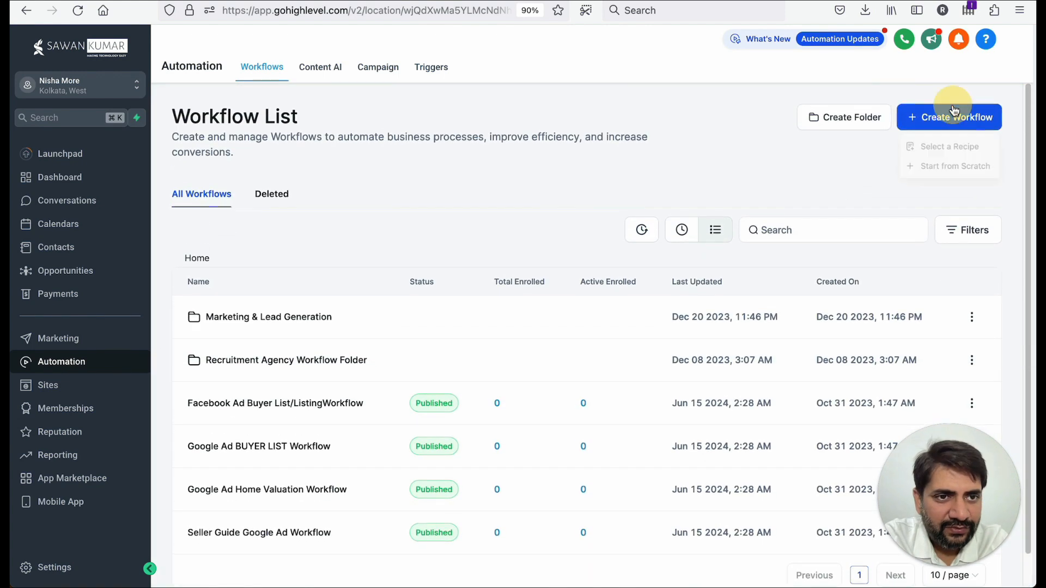
pyautogui.click(934, 167)
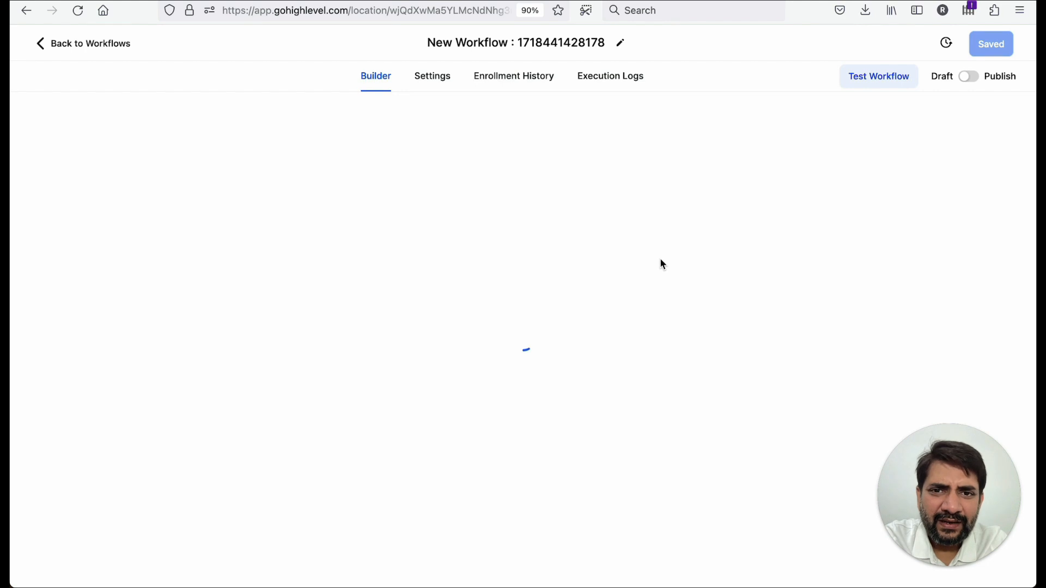
# - Rename the workflow to "01. Contract Sending" and dismiss the re-entry notice
pyautogui.click(523, 40)
pyautogui.write('01')
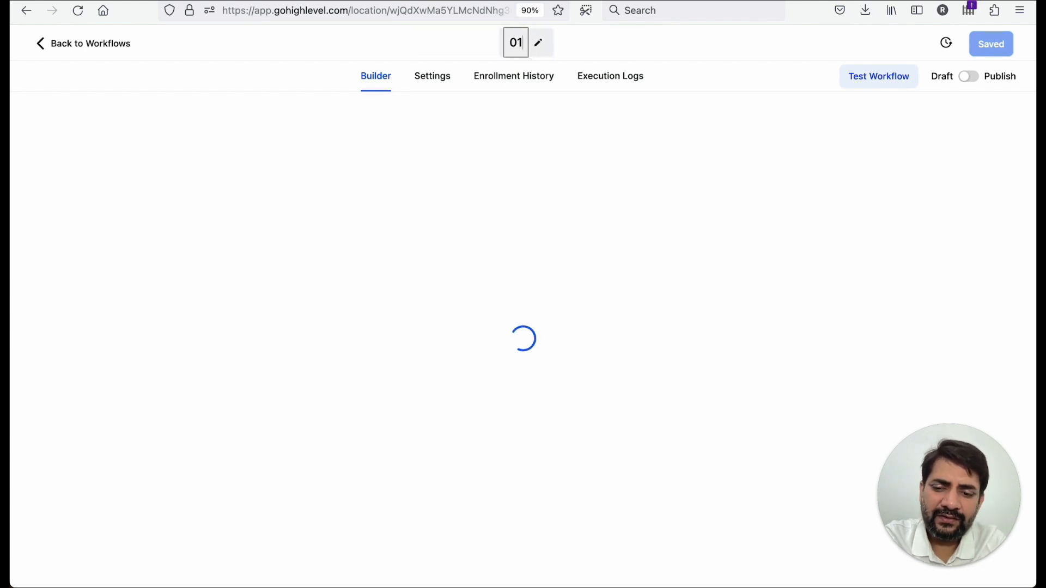
pyautogui.write('. Contract')
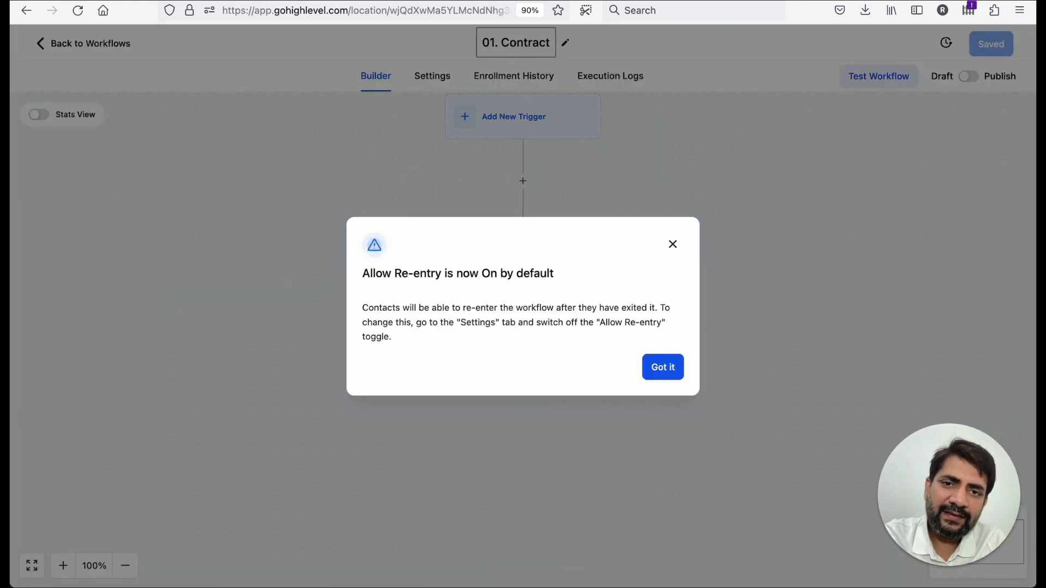
pyautogui.write(' Sending')
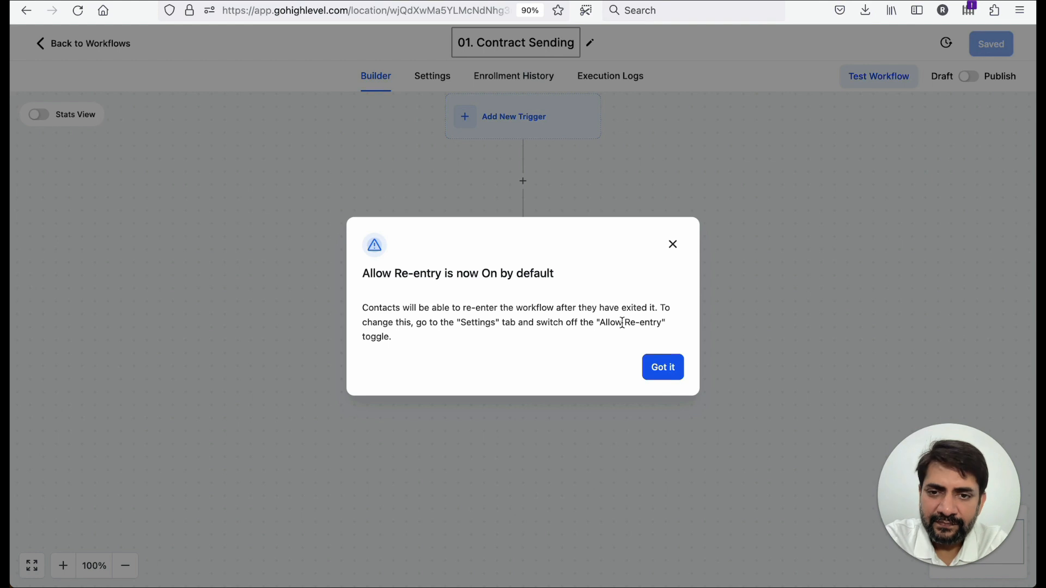
pyautogui.click(648, 360)
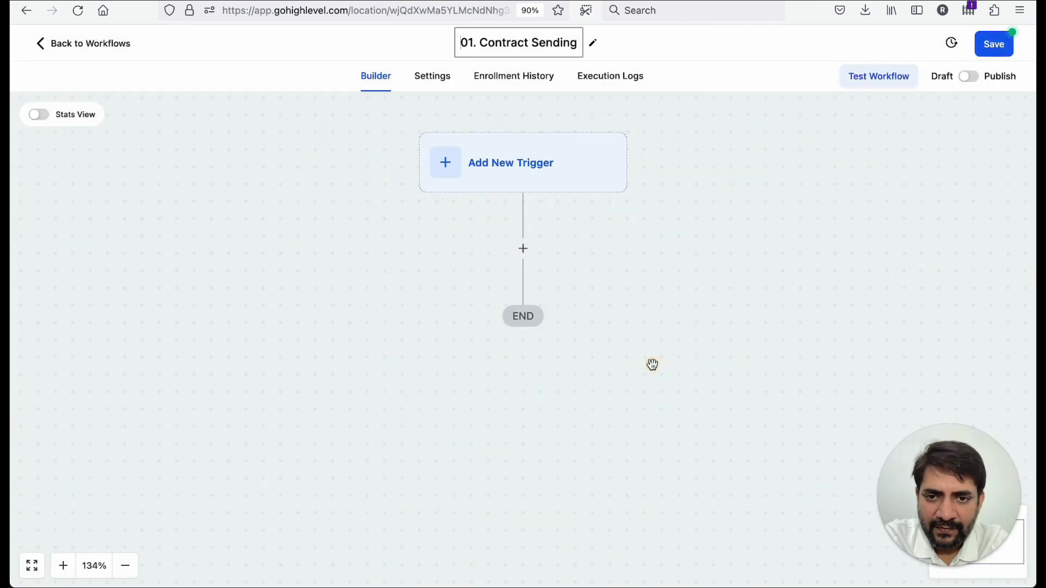
# - Add a new workflow trigger of type Pipeline Stage Changed
pyautogui.click(502, 166)
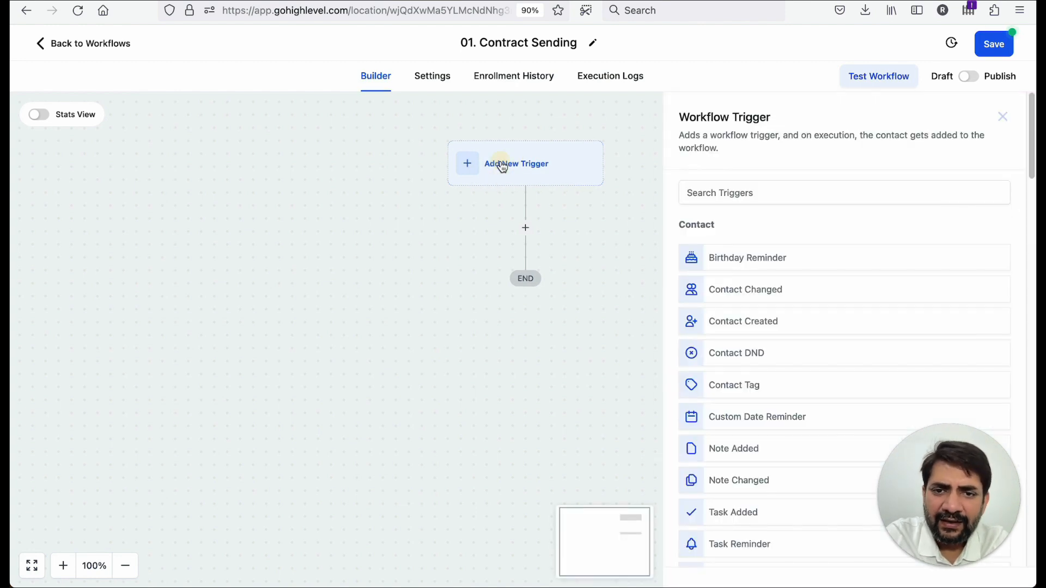
pyautogui.click(810, 195)
pyautogui.write('pip')
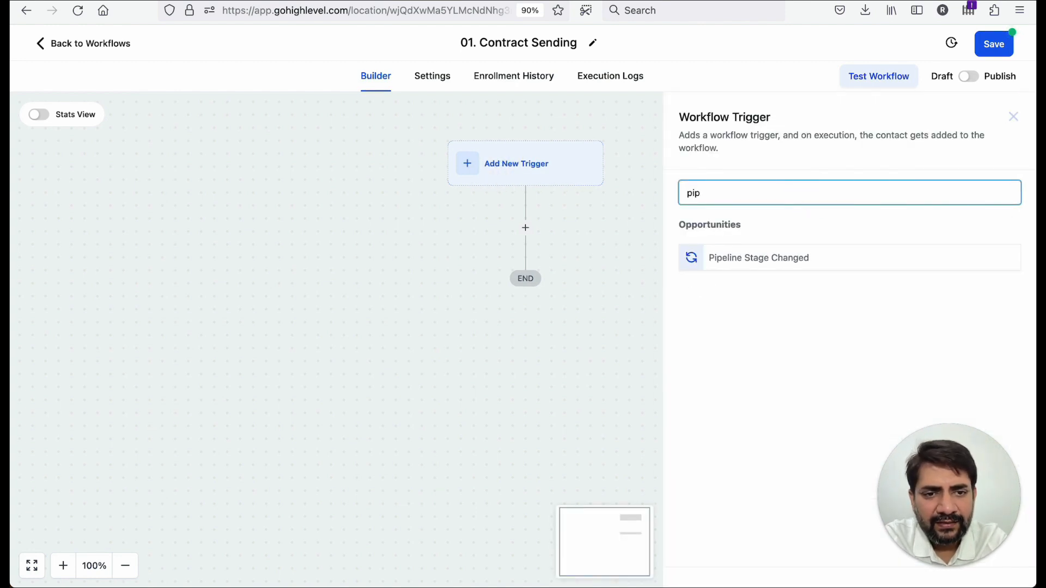
pyautogui.click(791, 266)
# - Add a trigger filter requiring the opportunity to be in the Lead Pipeline
pyautogui.click(514, 315)
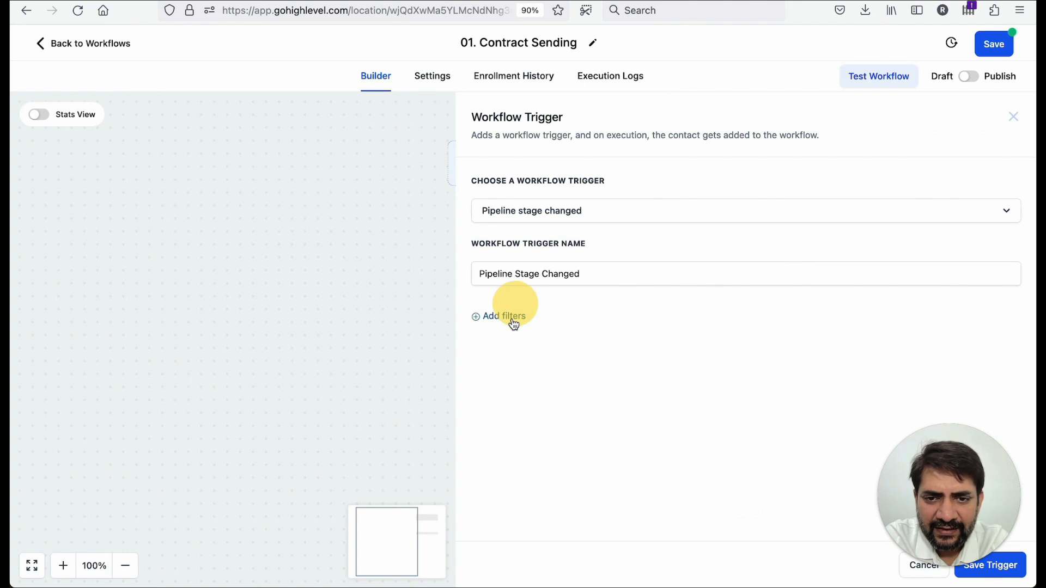
pyautogui.click(534, 332)
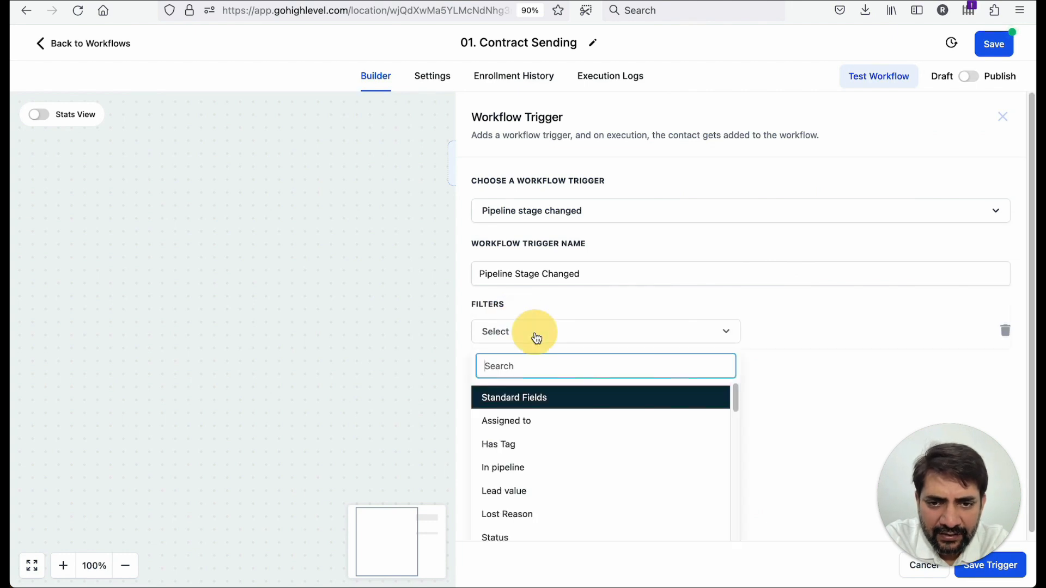
pyautogui.click(566, 420)
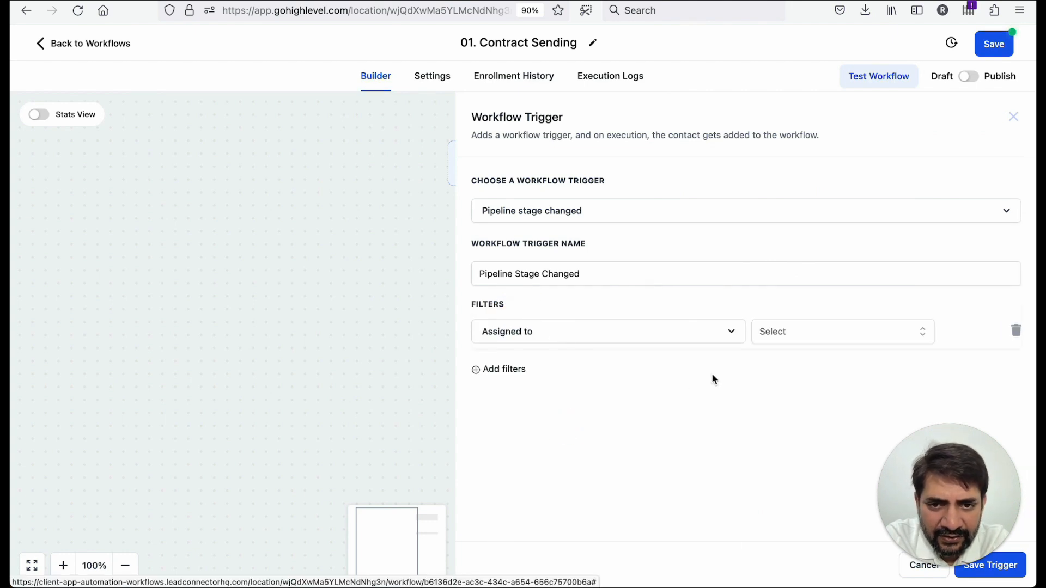
pyautogui.click(807, 335)
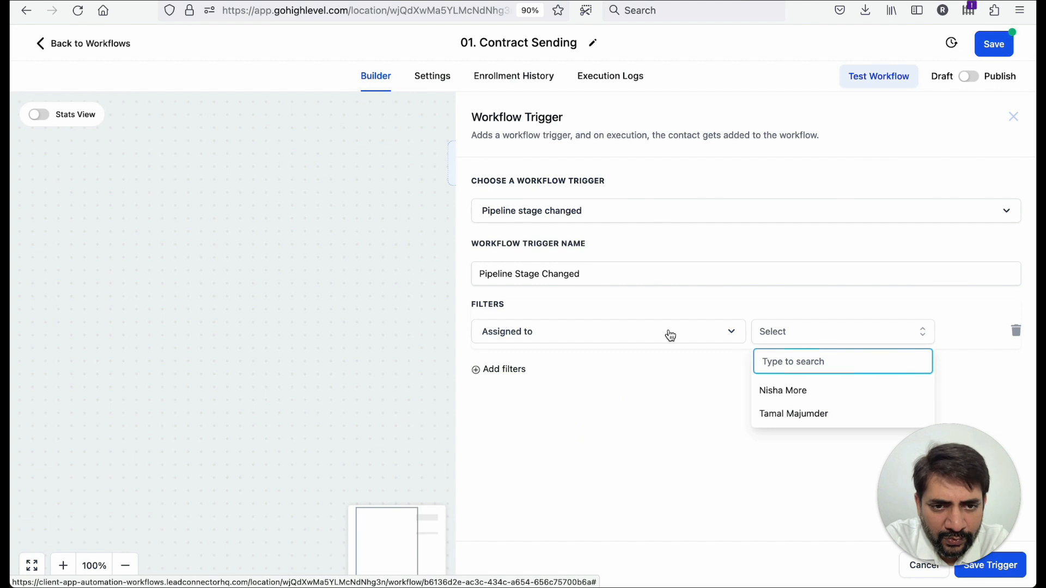
pyautogui.click(666, 337)
pyautogui.scroll(-2, 603, 443)
pyautogui.click(590, 428)
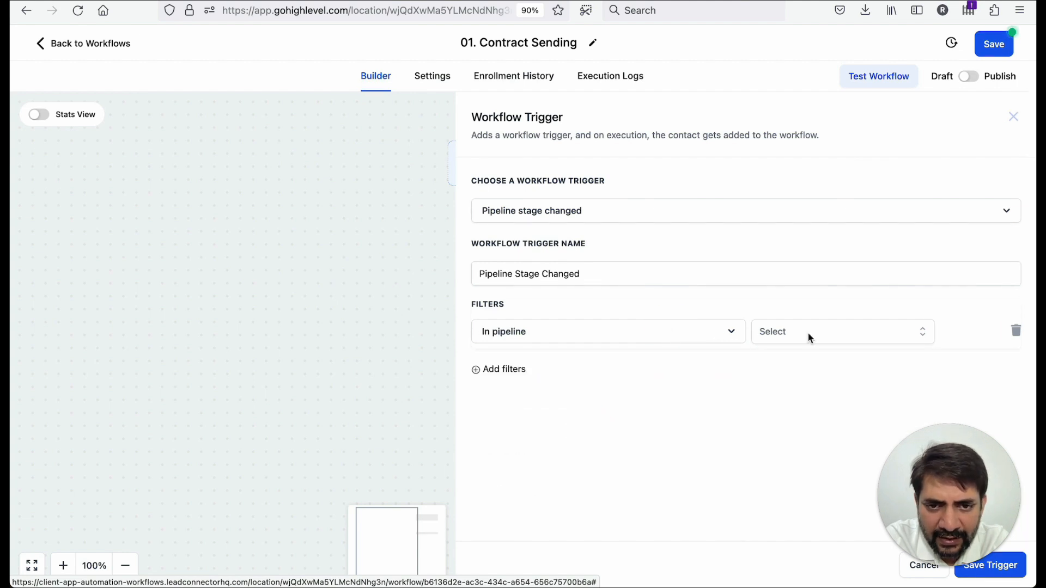
pyautogui.click(810, 332)
pyautogui.click(802, 391)
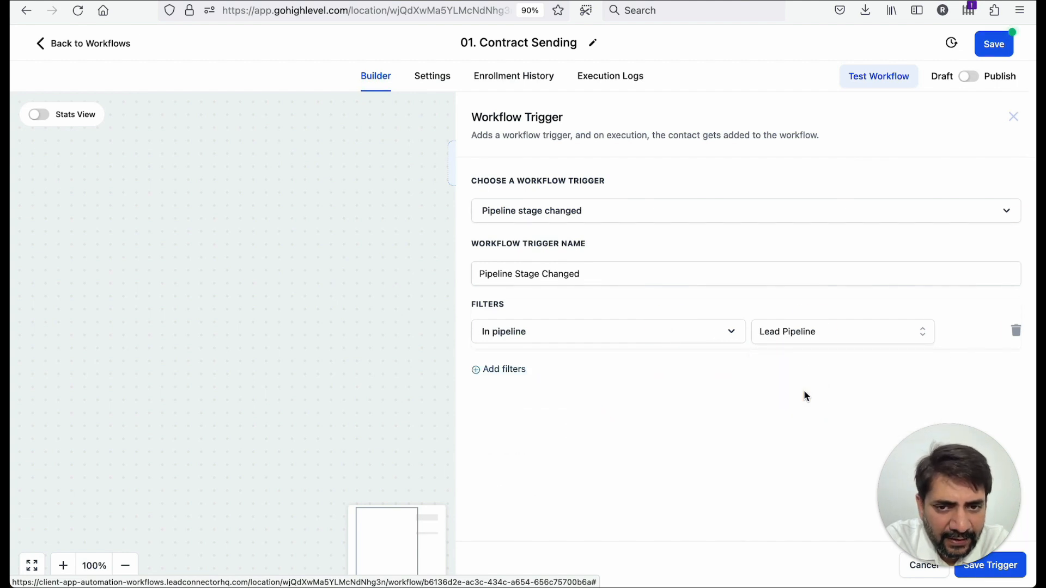
# - Add a second filter setting the pipeline stage to Appointment Set
pyautogui.click(495, 375)
pyautogui.click(493, 376)
pyautogui.scroll(-1, 543, 433)
pyautogui.scroll(-1, 544, 434)
pyautogui.scroll(3, 544, 430)
pyautogui.scroll(-1, 664, 344)
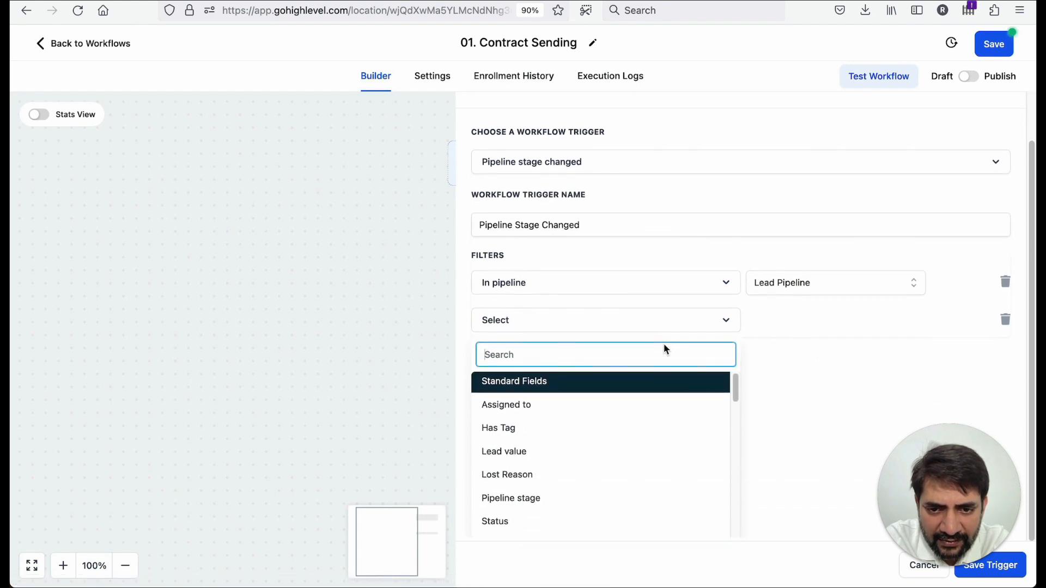
pyautogui.scroll(-4, 708, 424)
pyautogui.scroll(2, 709, 424)
pyautogui.scroll(3, 708, 423)
pyautogui.scroll(-1, 681, 348)
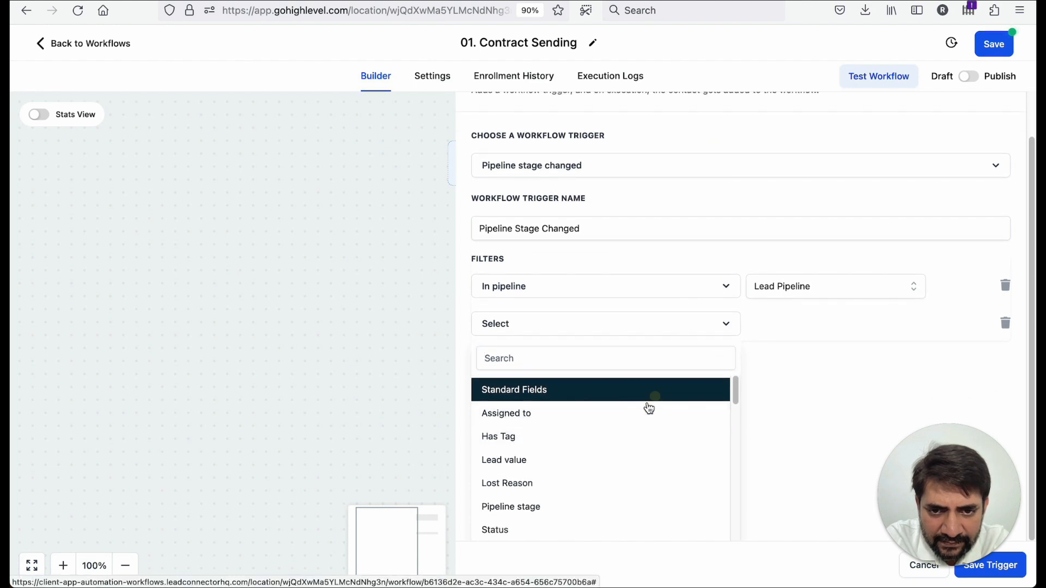
pyautogui.scroll(-1, 647, 441)
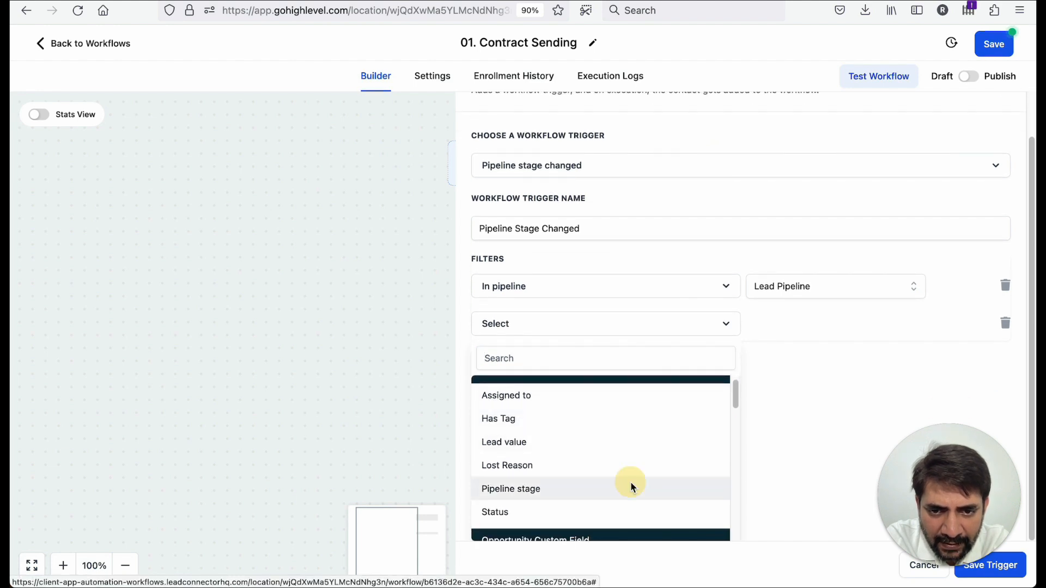
pyautogui.click(630, 487)
pyautogui.click(793, 363)
pyautogui.click(779, 334)
pyautogui.click(780, 365)
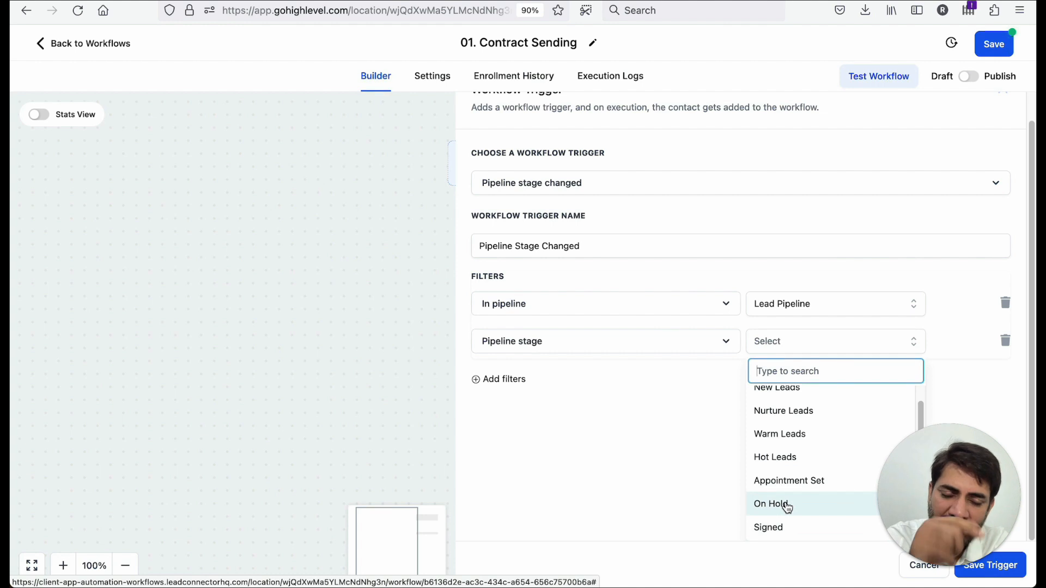
pyautogui.click(785, 481)
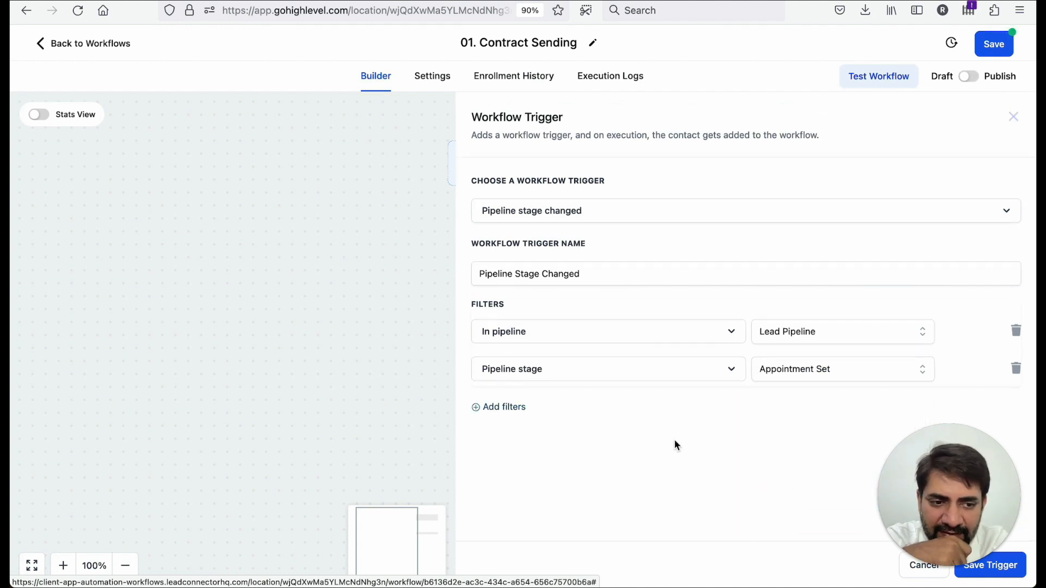
# - Save the Pipeline Stage Changed trigger
pyautogui.click(1017, 572)
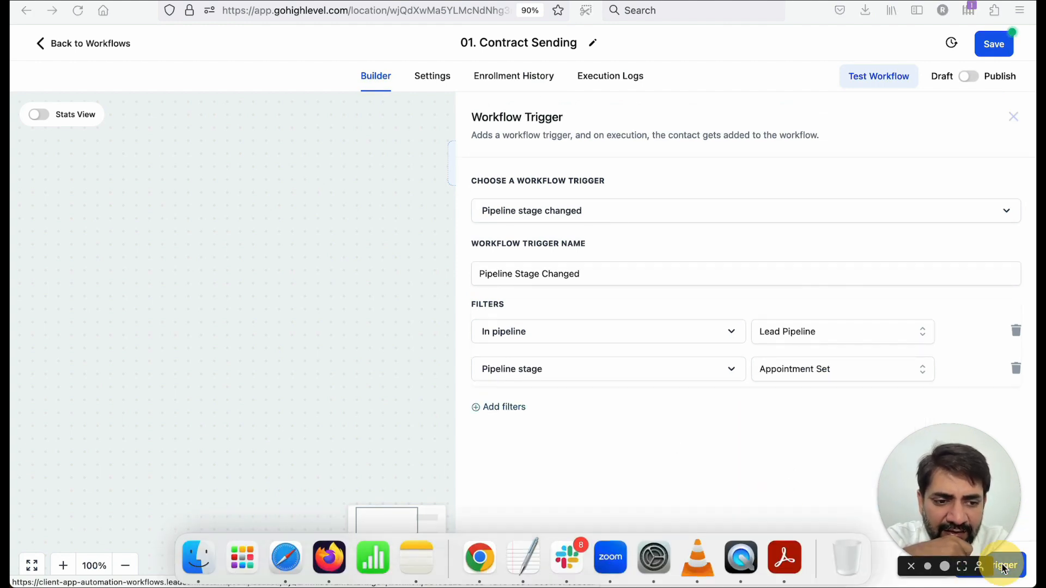
pyautogui.moveTo(958, 504); pyautogui.dragTo(11, 570)
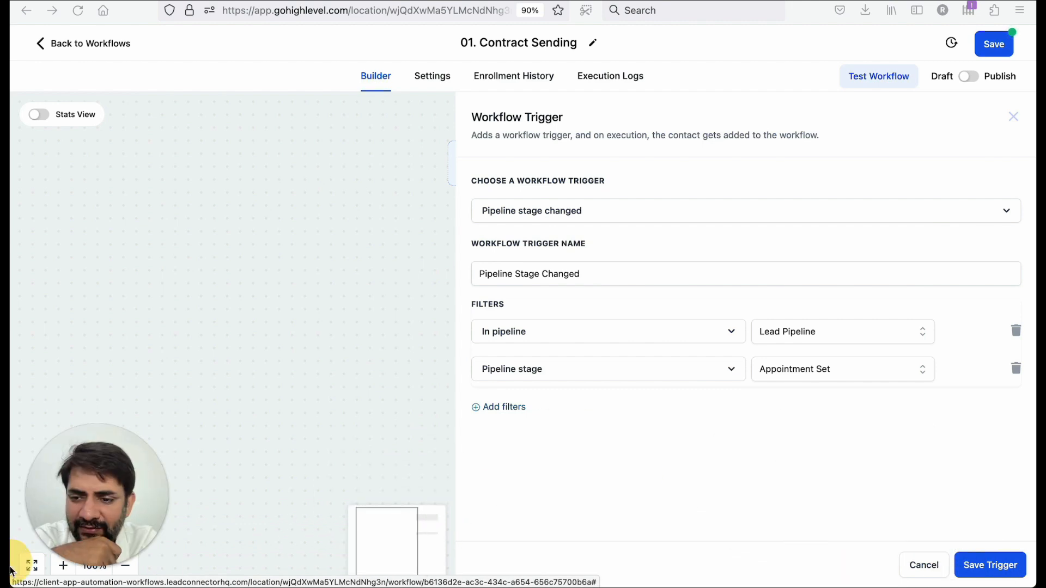
pyautogui.click(978, 568)
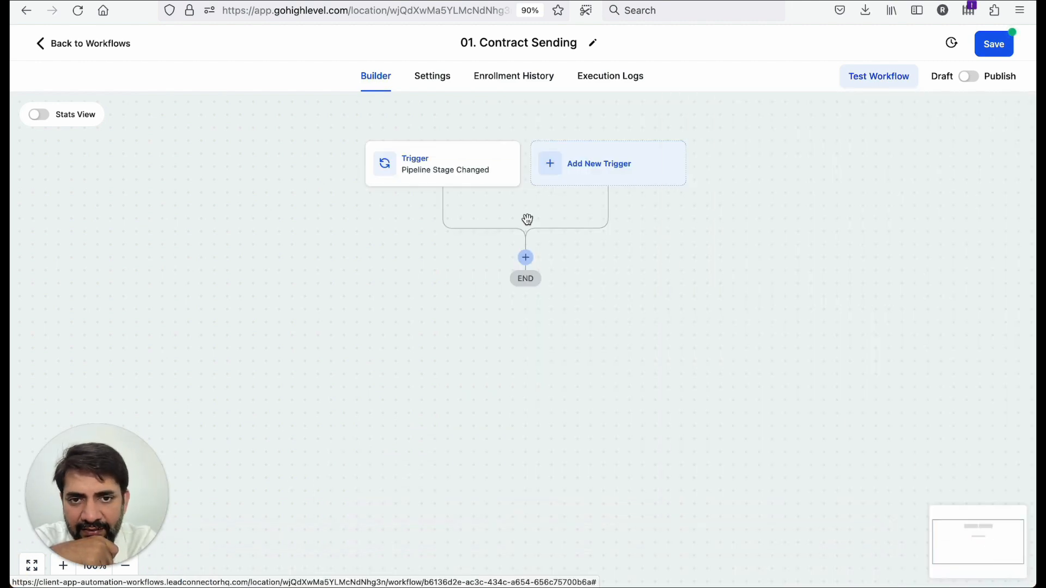
# - Open the action picker below the trigger and browse the available workflow actions
pyautogui.click(527, 258)
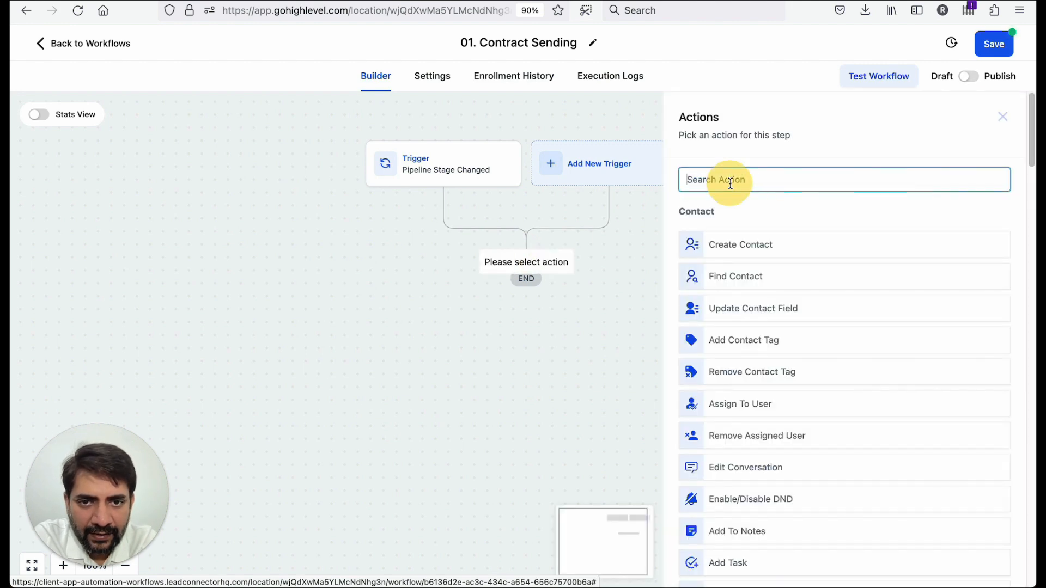
pyautogui.scroll(-12, 742, 377)
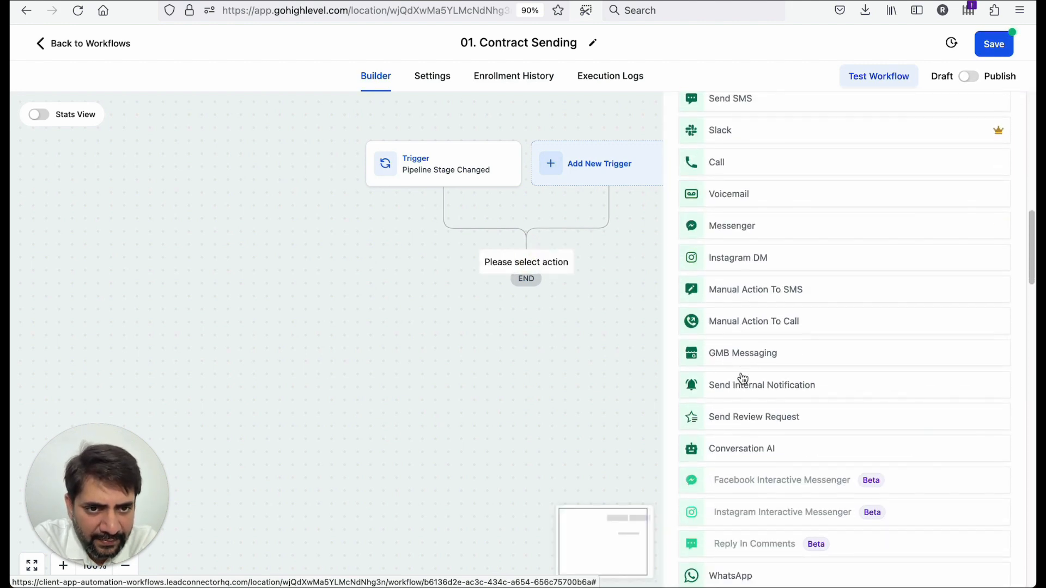
pyautogui.scroll(-15, 742, 378)
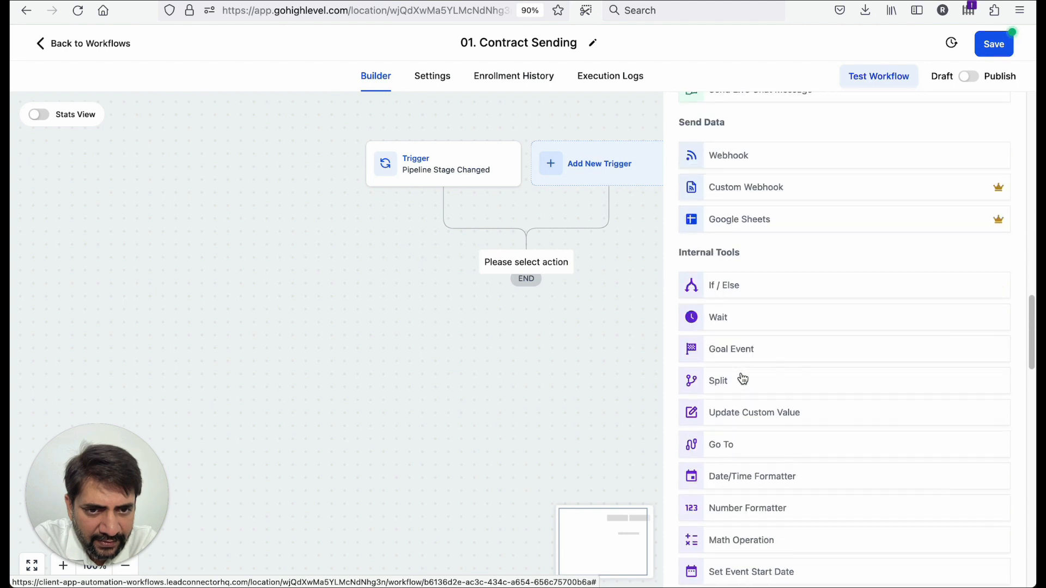
pyautogui.scroll(-10, 743, 377)
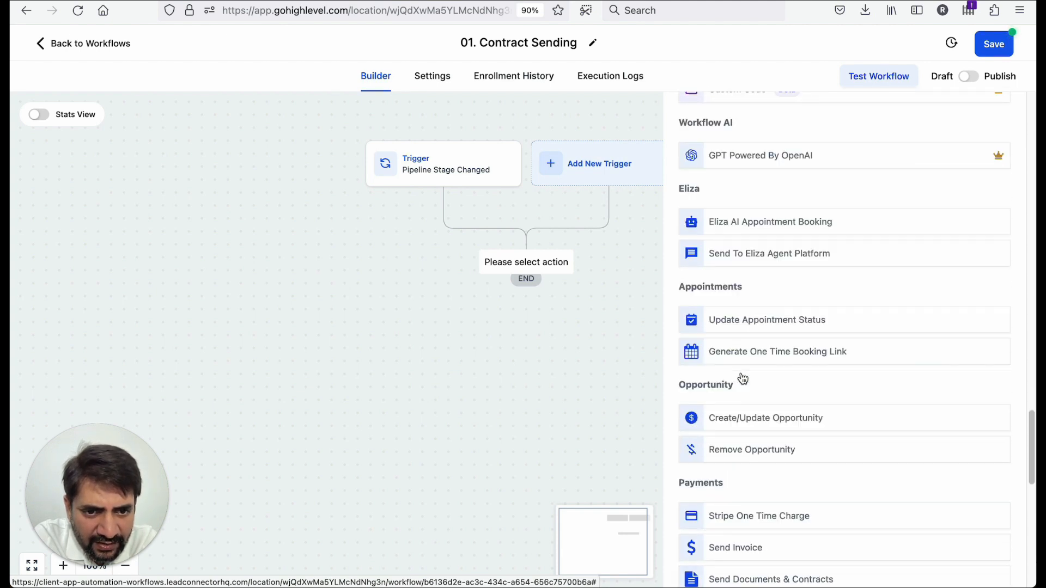
pyautogui.scroll(-5, 742, 377)
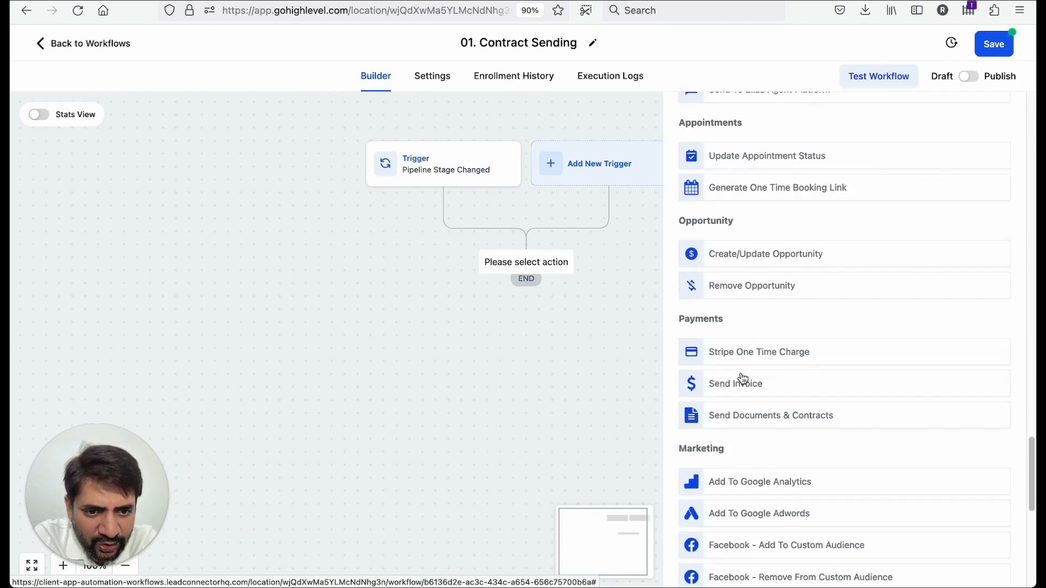
pyautogui.scroll(2, 742, 377)
pyautogui.scroll(-5, 742, 377)
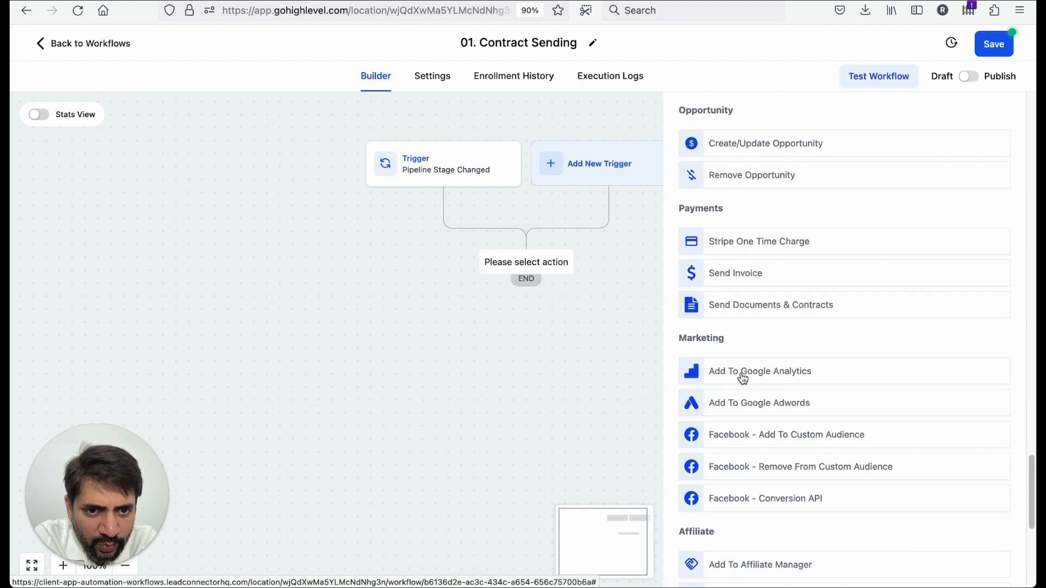
pyautogui.scroll(-5, 742, 377)
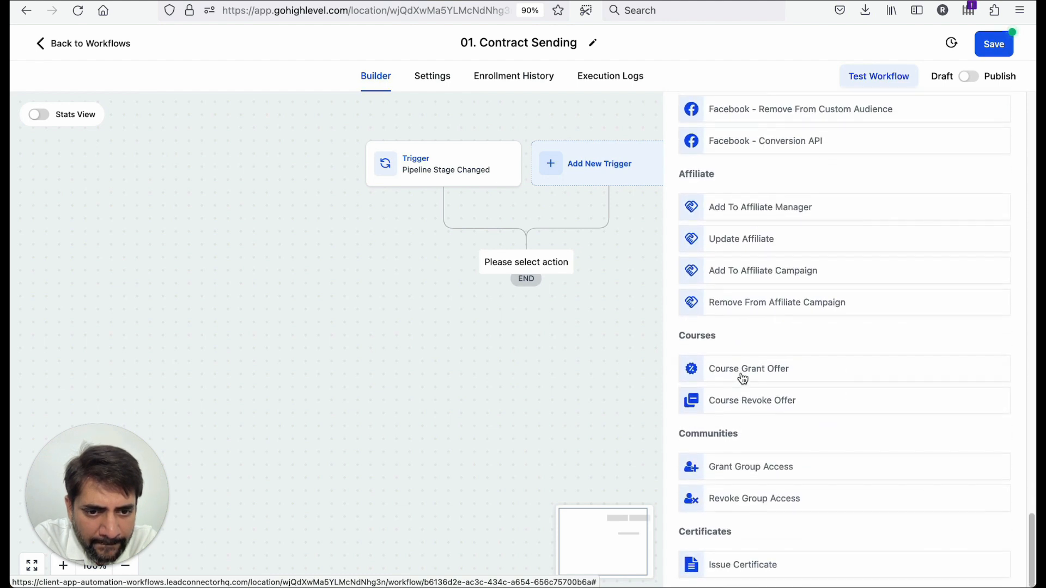
pyautogui.scroll(2, 742, 377)
pyautogui.scroll(8, 742, 377)
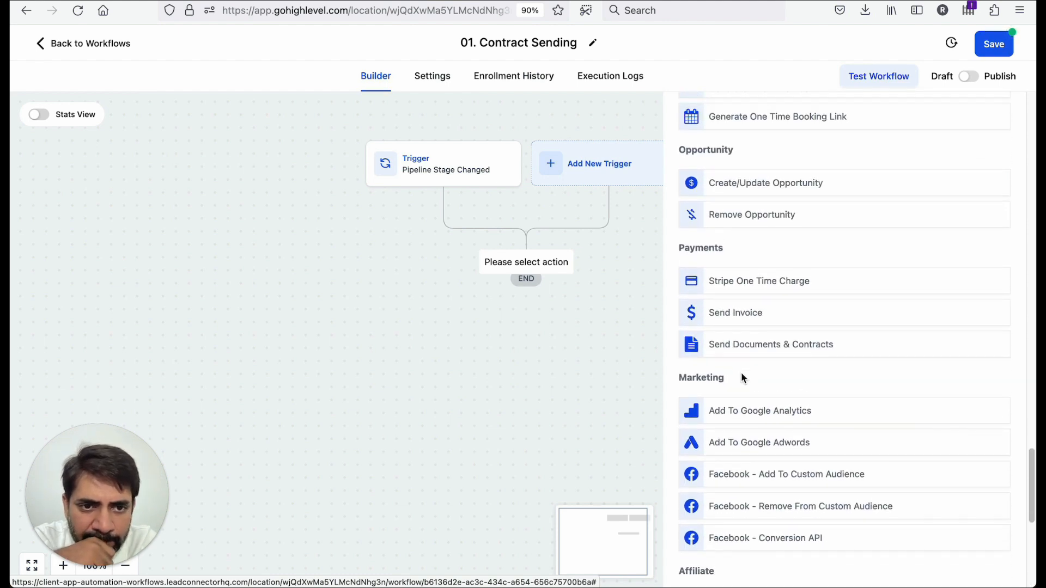
pyautogui.scroll(2, 742, 377)
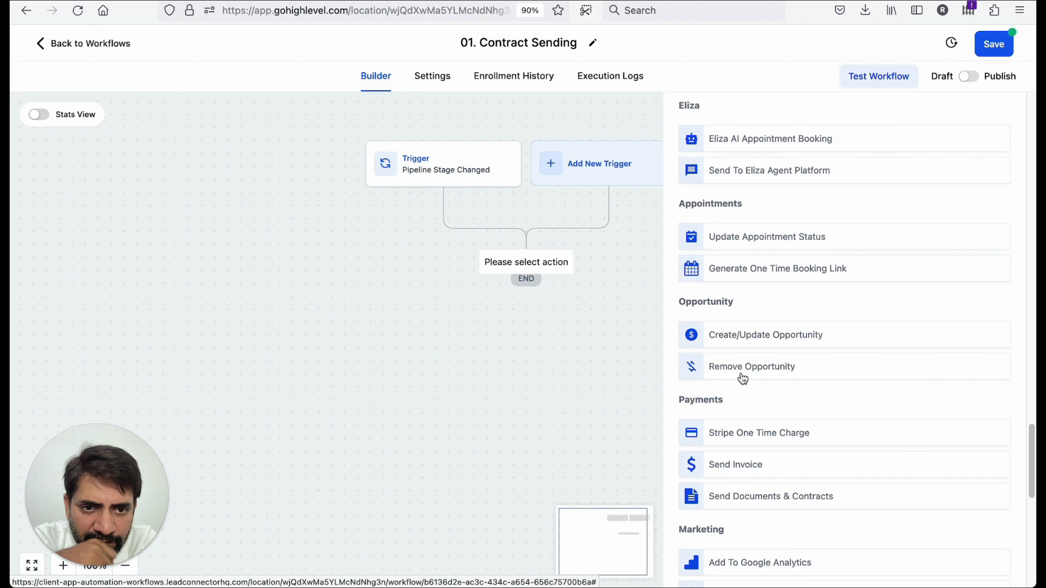
pyautogui.scroll(3, 742, 377)
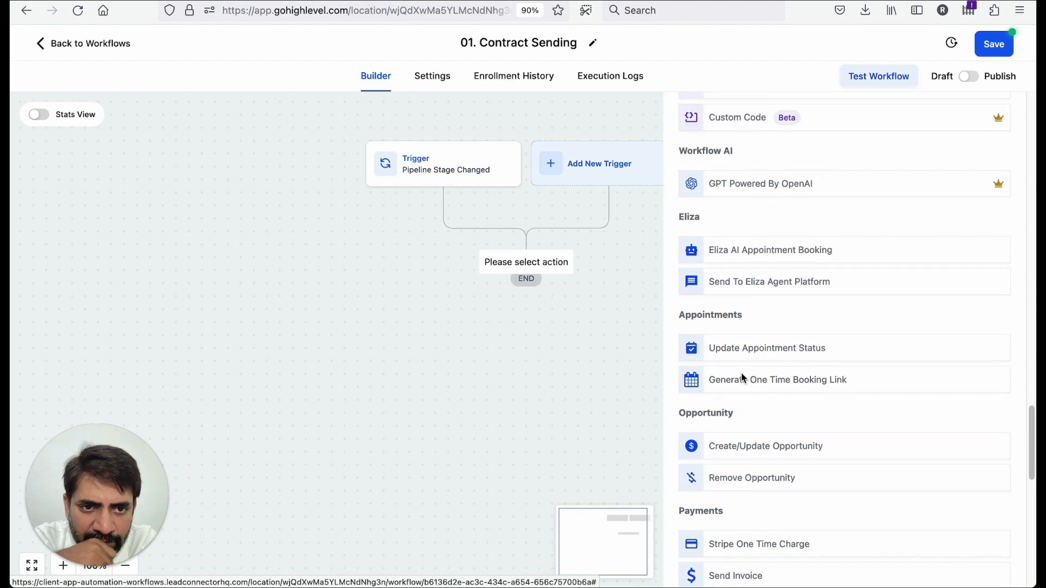
pyautogui.scroll(4, 742, 377)
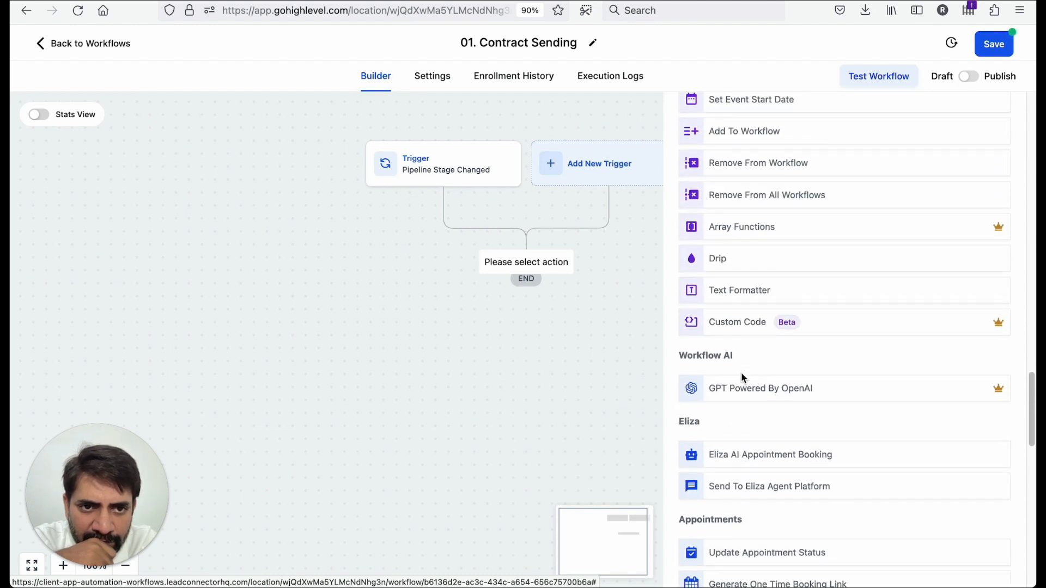
pyautogui.scroll(7, 742, 377)
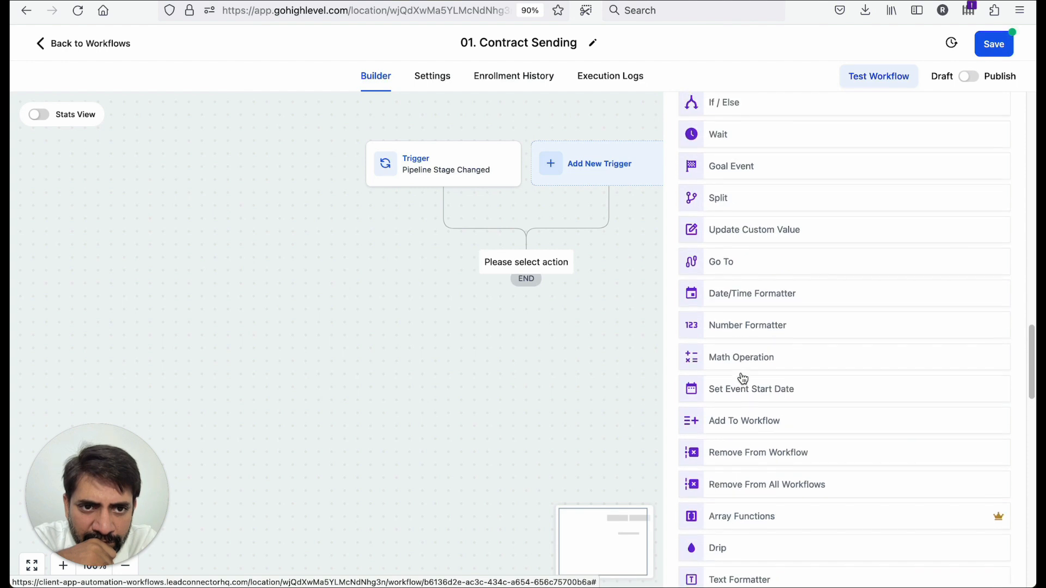
pyautogui.scroll(6, 742, 378)
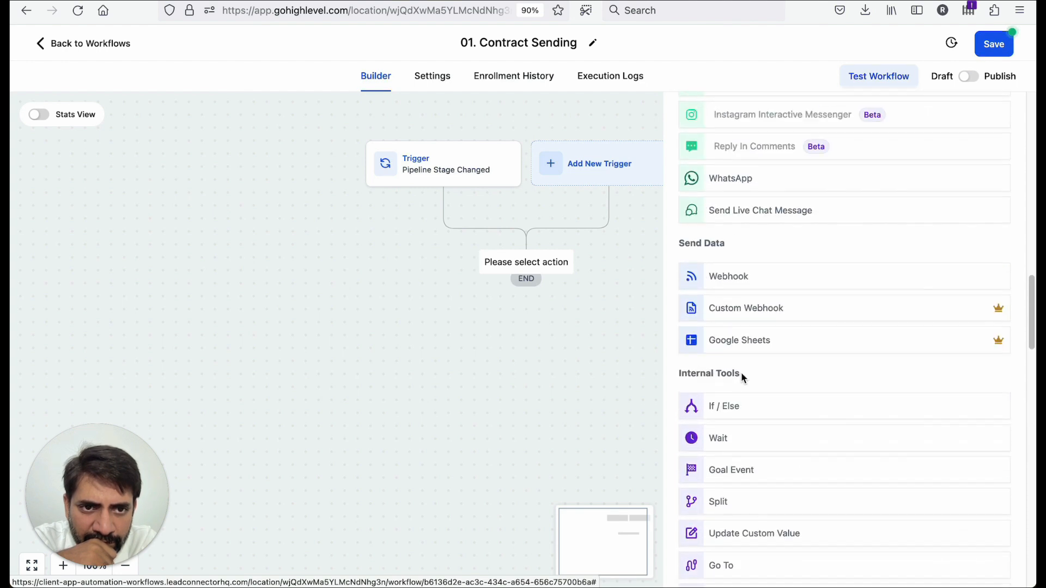
pyautogui.scroll(8, 742, 377)
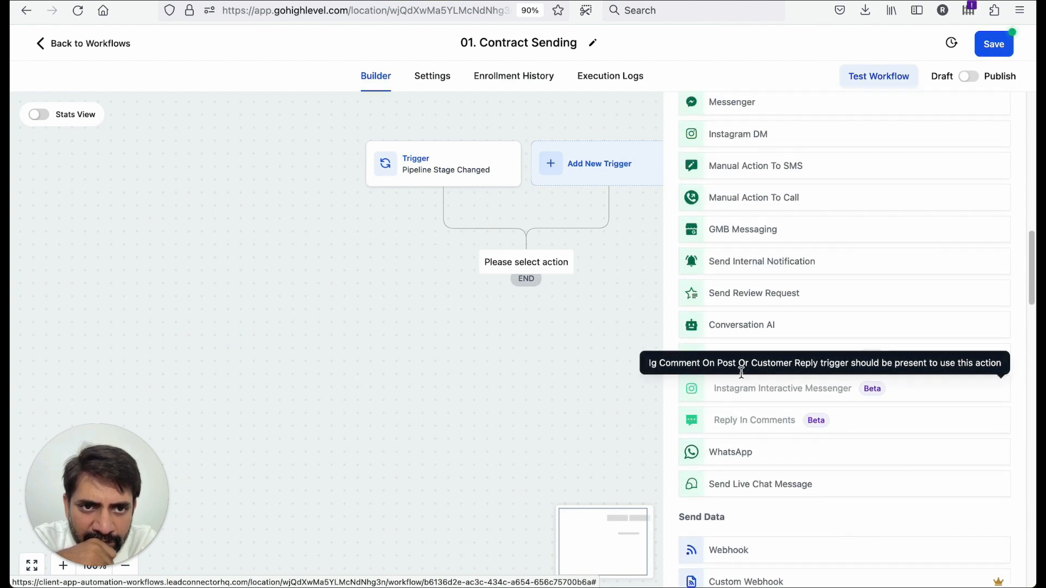
pyautogui.scroll(12, 742, 377)
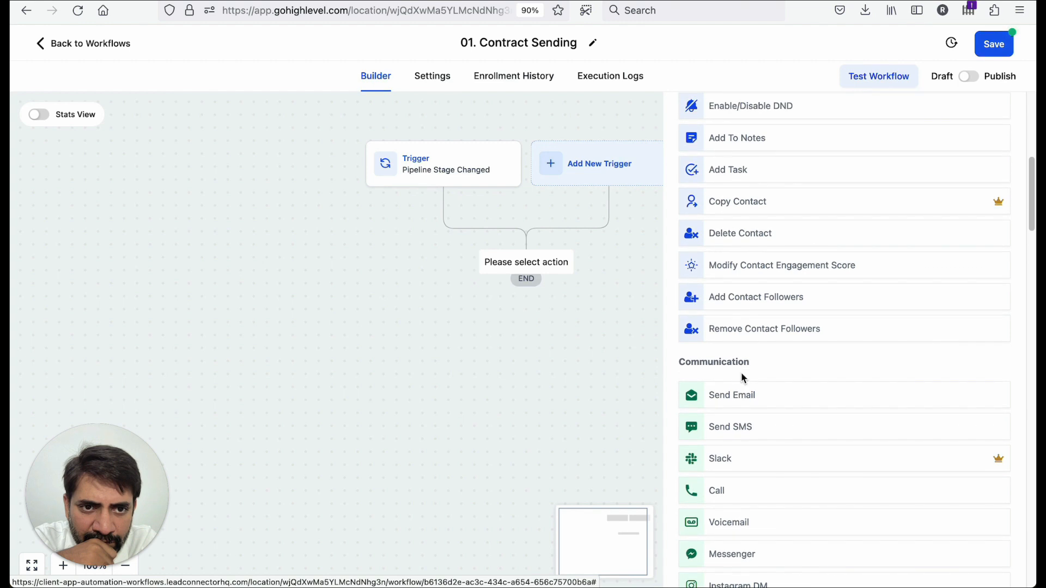
pyautogui.scroll(1, 743, 377)
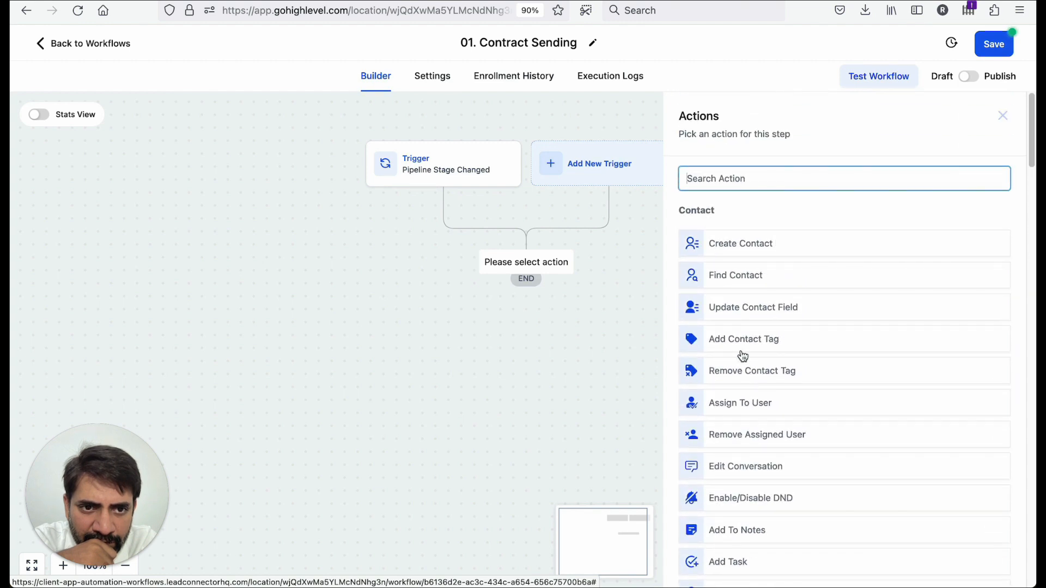
# - Add a Send Documents & Contracts action and choose the team member it is sent from
pyautogui.write('contrac')
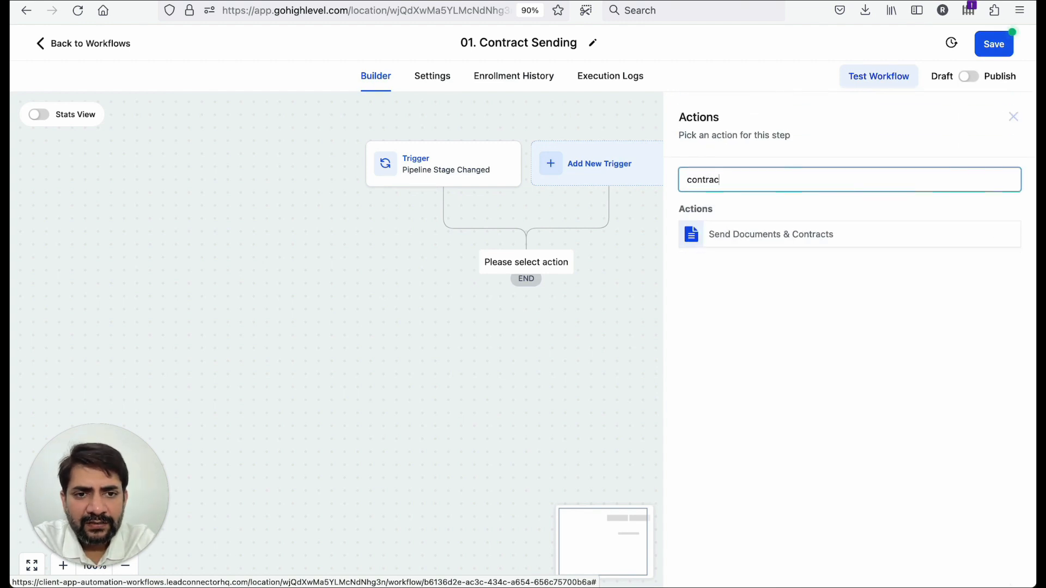
pyautogui.click(732, 231)
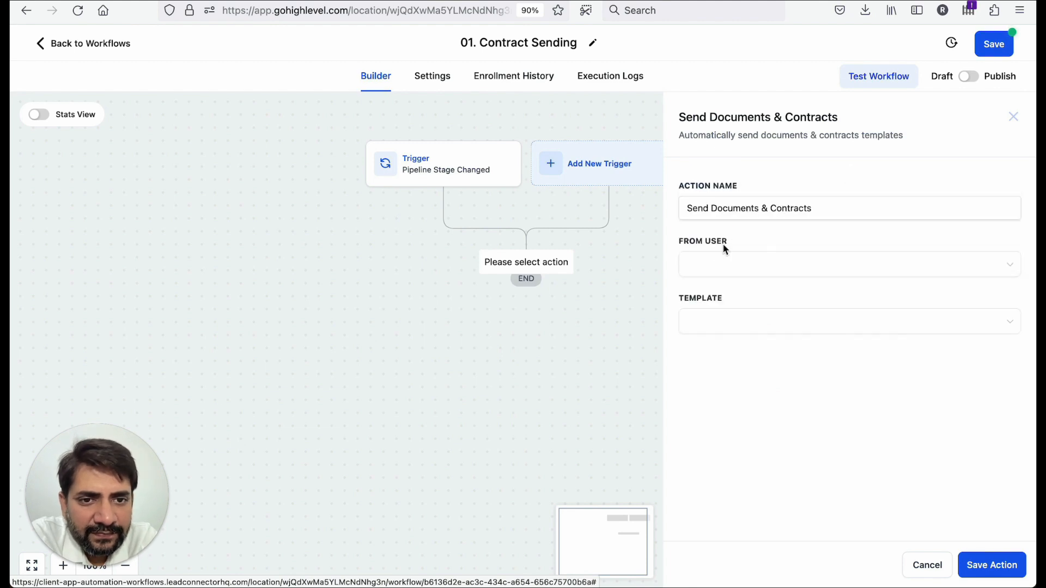
pyautogui.click(719, 263)
pyautogui.click(718, 293)
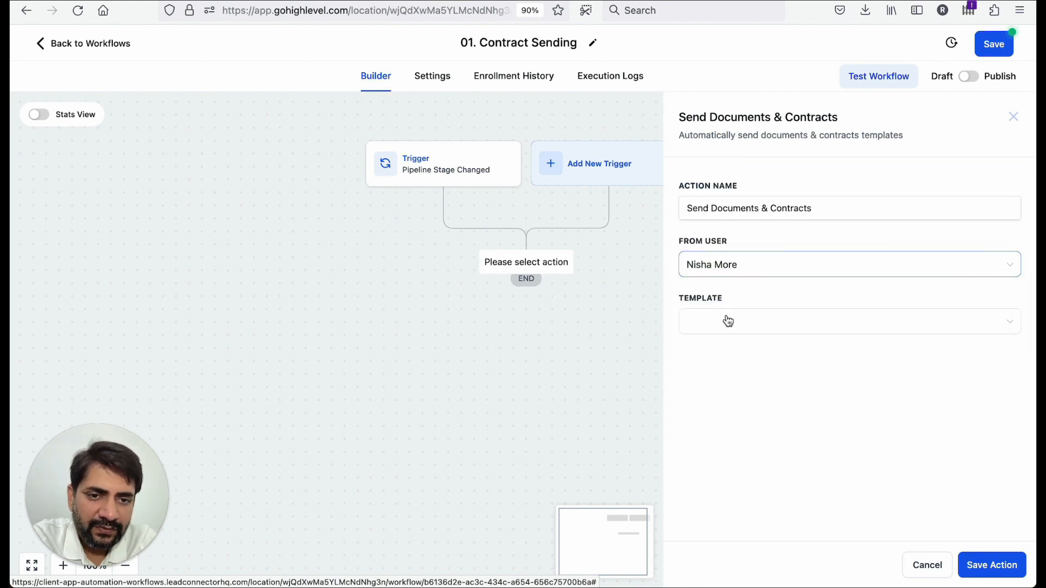
# - Select the 01. Draft Template as the contract template and save the Send Documents & Contracts action
pyautogui.click(726, 321)
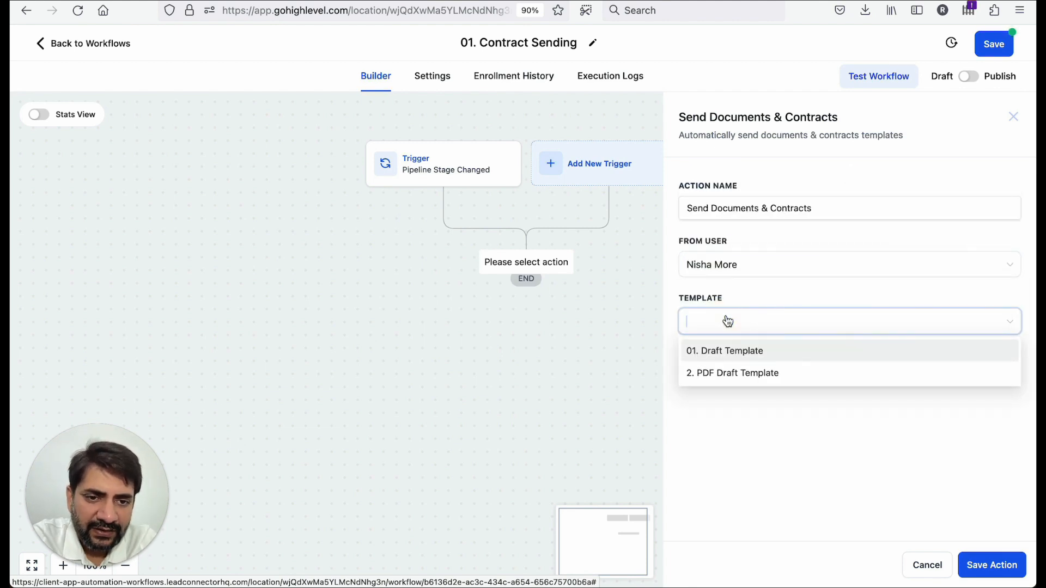
pyautogui.click(730, 352)
pyautogui.click(1003, 568)
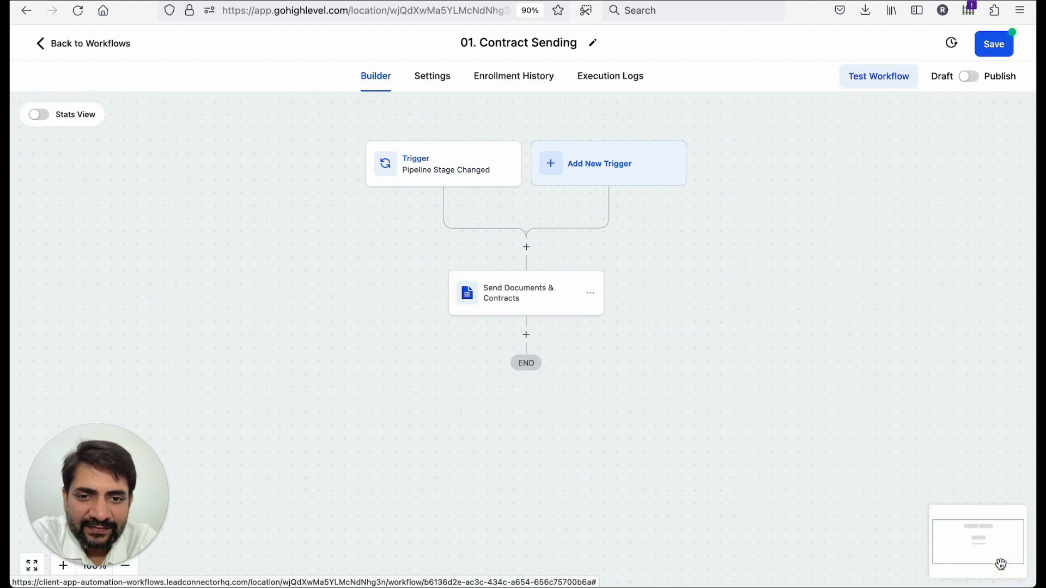
# - Add a Send SMS action below the contract step and start its message with Hi and the contact's first name
pyautogui.click(526, 335)
pyautogui.write('sms')
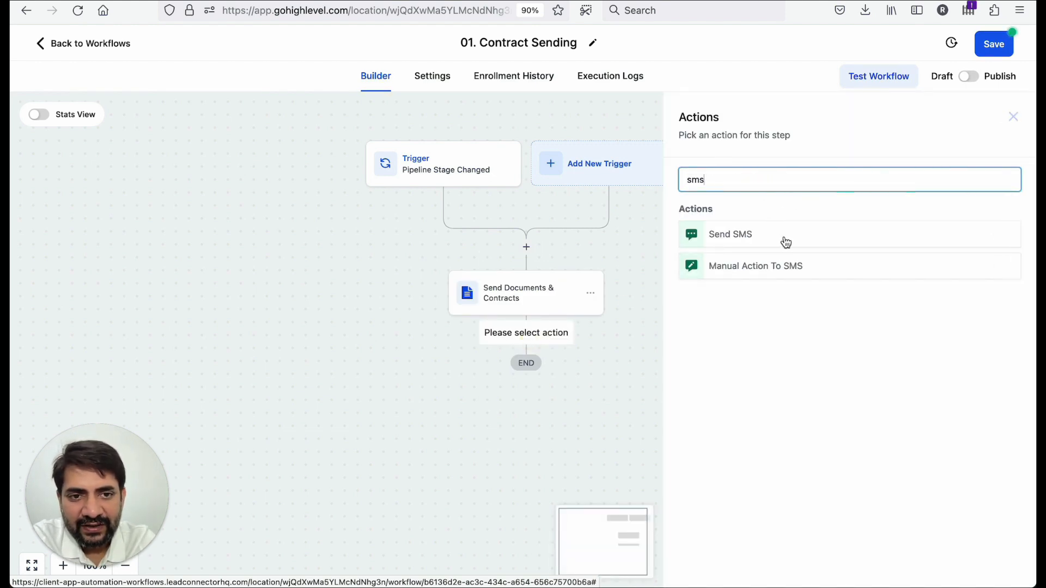
pyautogui.click(781, 240)
pyautogui.click(743, 383)
pyautogui.write('He')
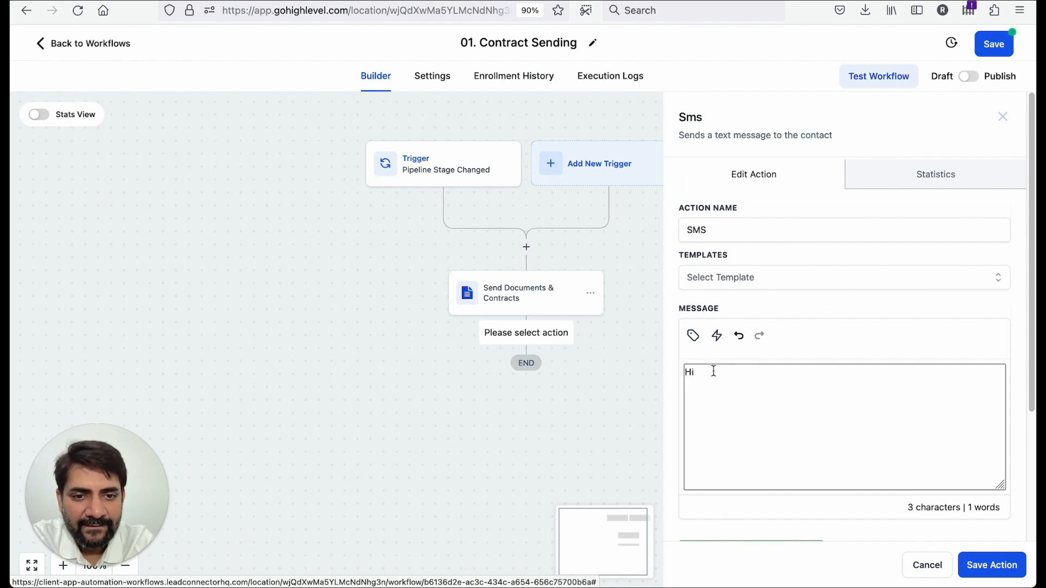
pyautogui.click(691, 336)
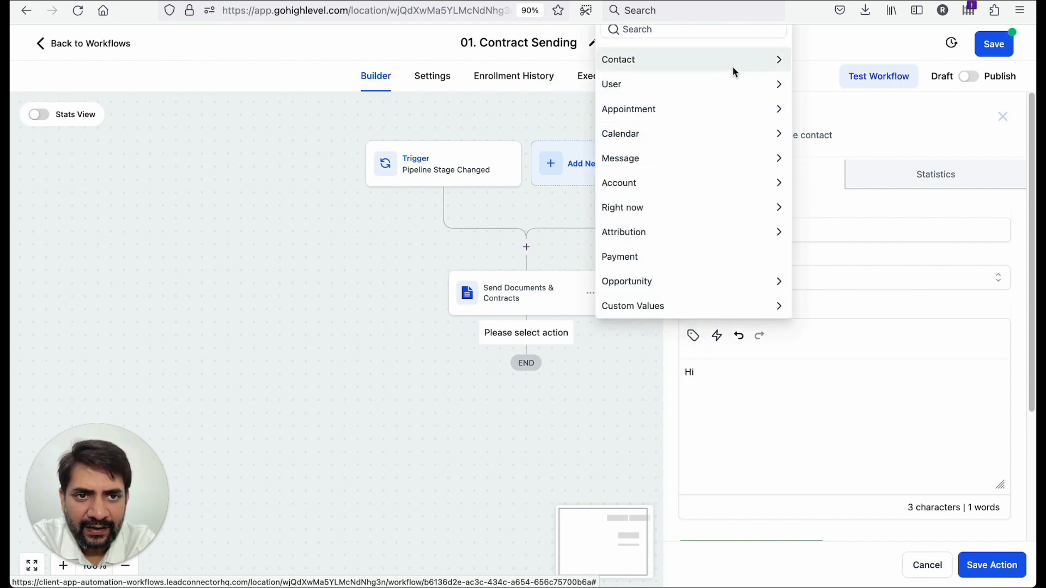
pyautogui.click(768, 64)
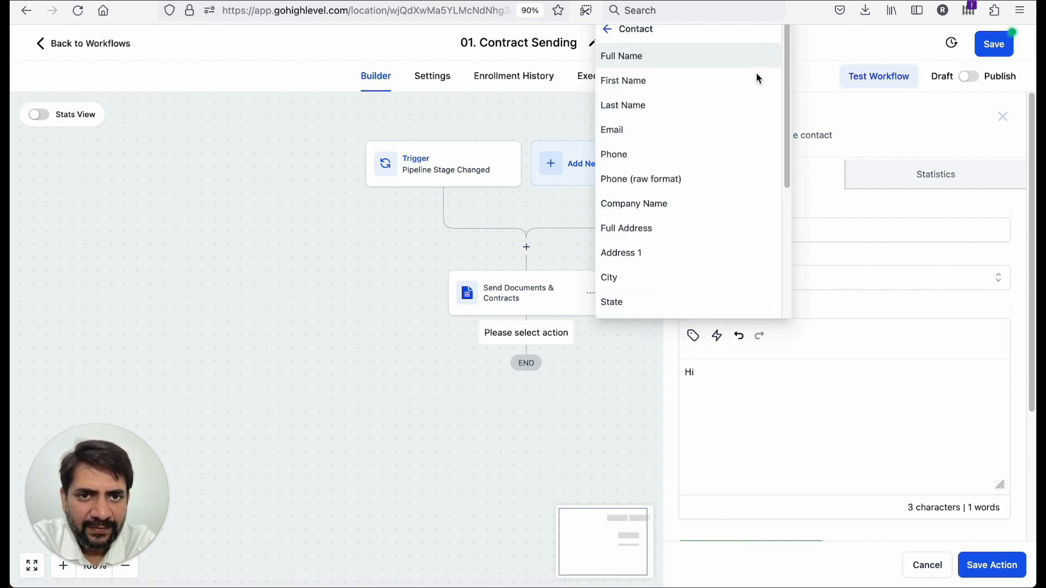
pyautogui.click(720, 91)
# - Finish the SMS text: "We just emailed you the contract to review and sign. Please have a look at it." and save
pyautogui.write('We just emailed you the co')
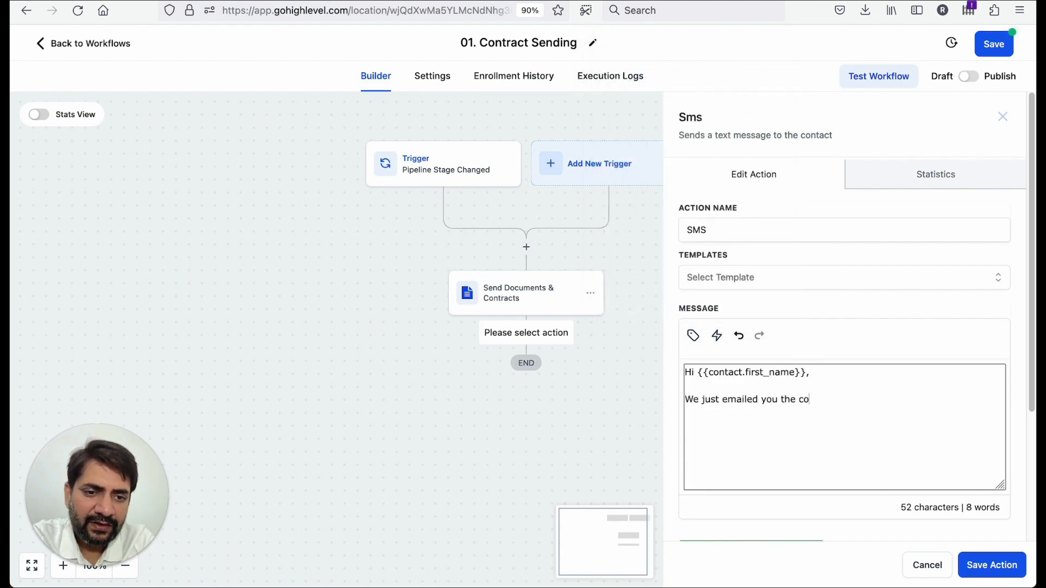
pyautogui.write('ntract to review and sign. Please')
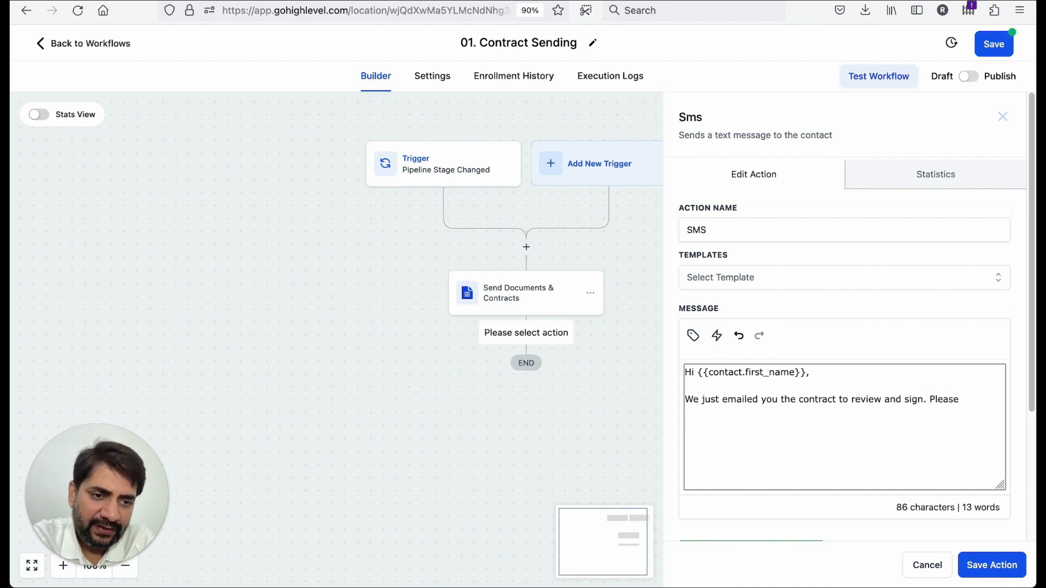
pyautogui.write(' have a look at it.')
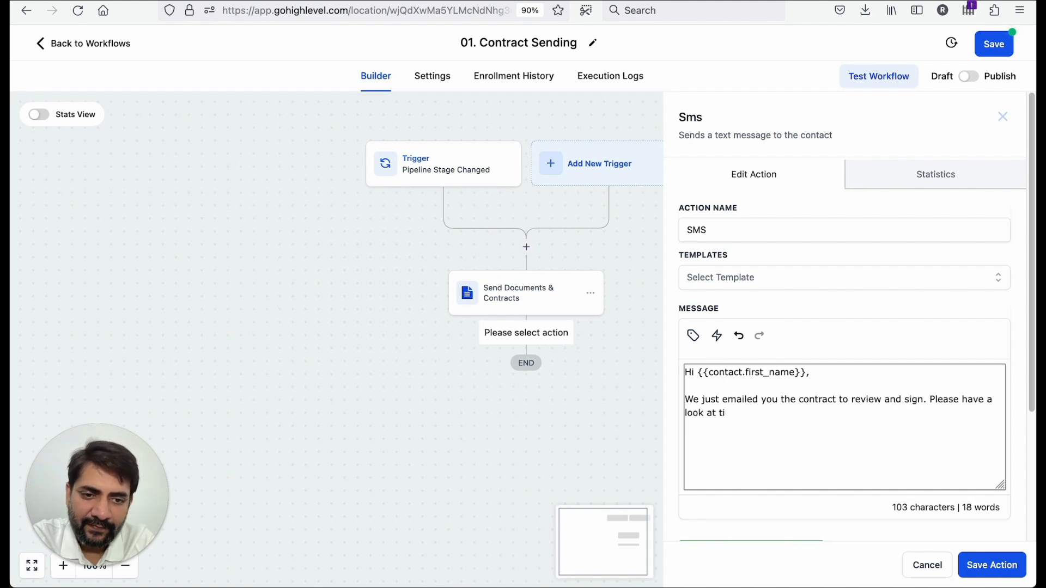
pyautogui.click(988, 573)
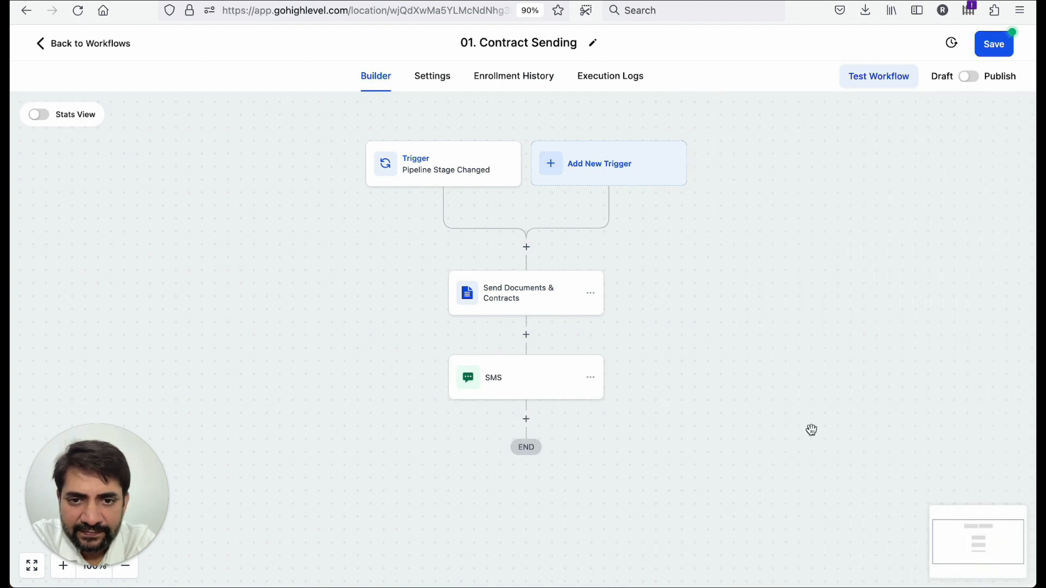
# - Open the options menu of the Send Documents & Contracts step
pyautogui.click(591, 294)
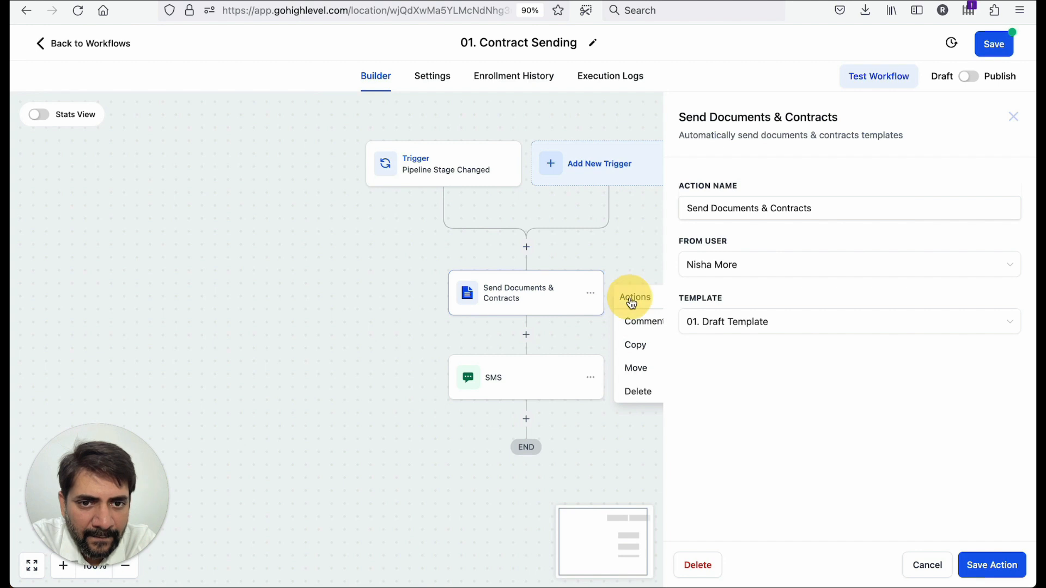
pyautogui.click(629, 253)
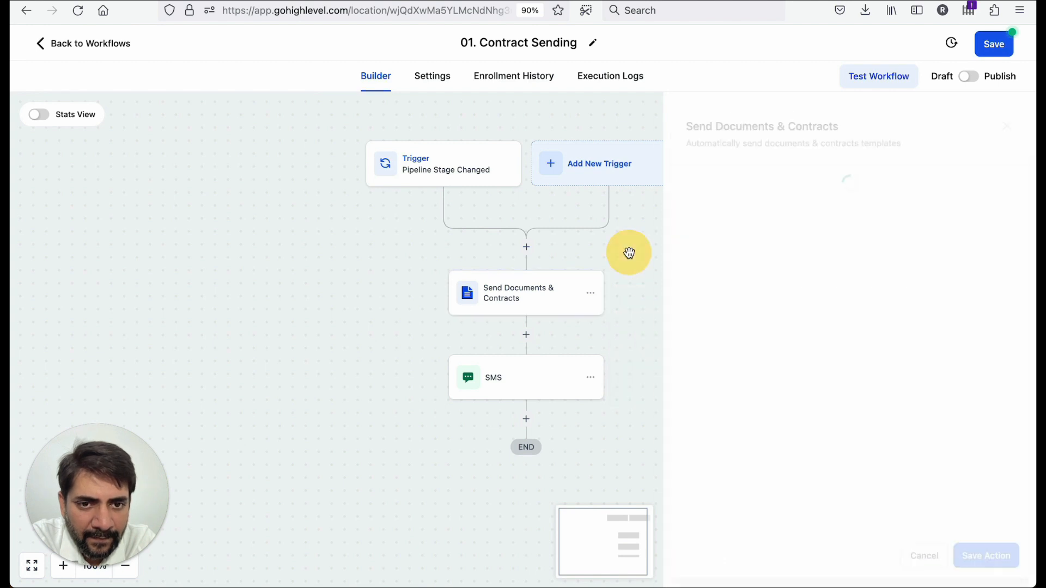
pyautogui.click(593, 295)
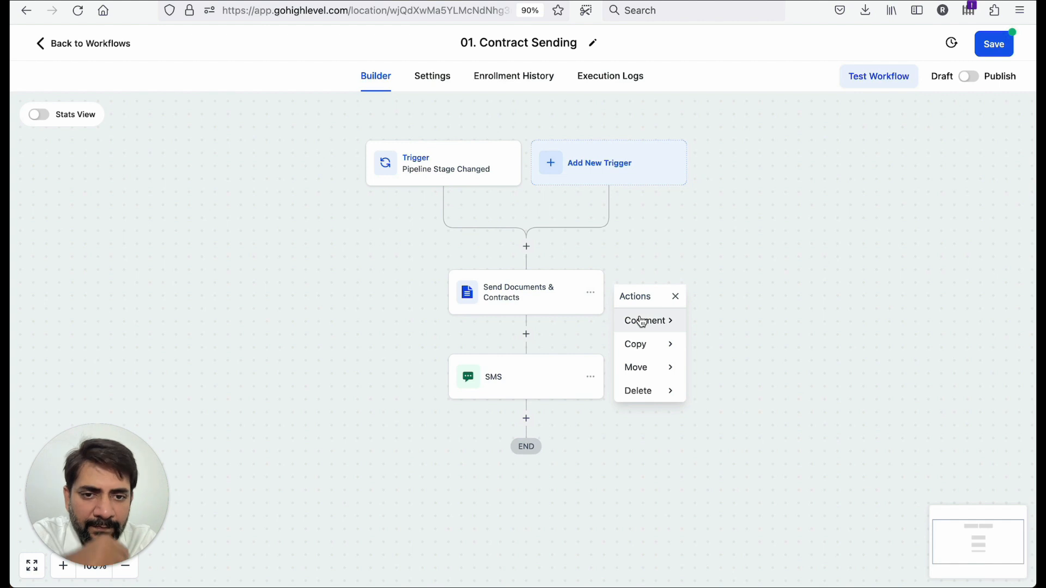
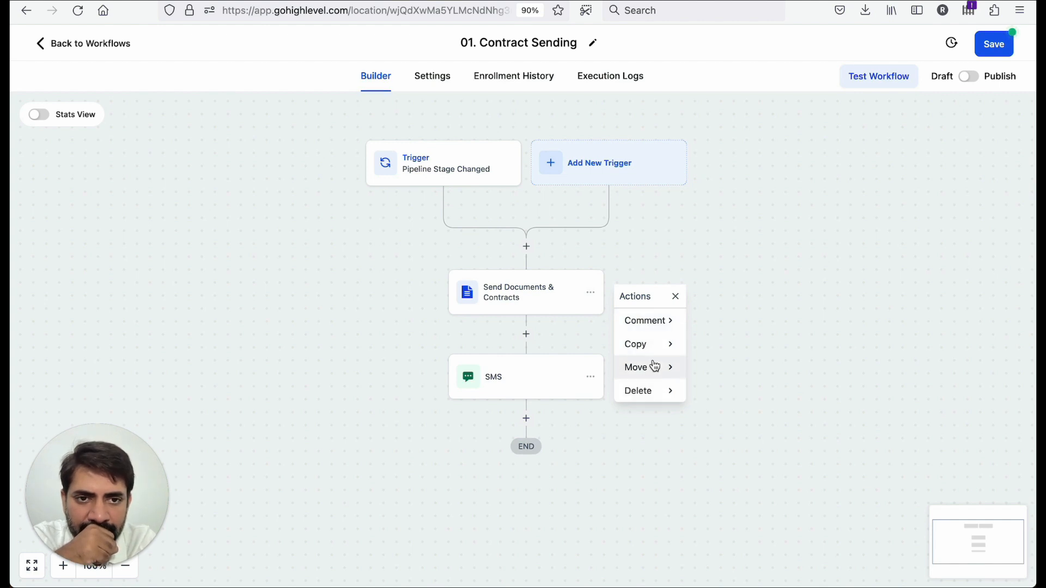
# - Close the step options menu and save the 01. Contract Sending workflow
pyautogui.click(59, 53)
pyautogui.click(593, 345)
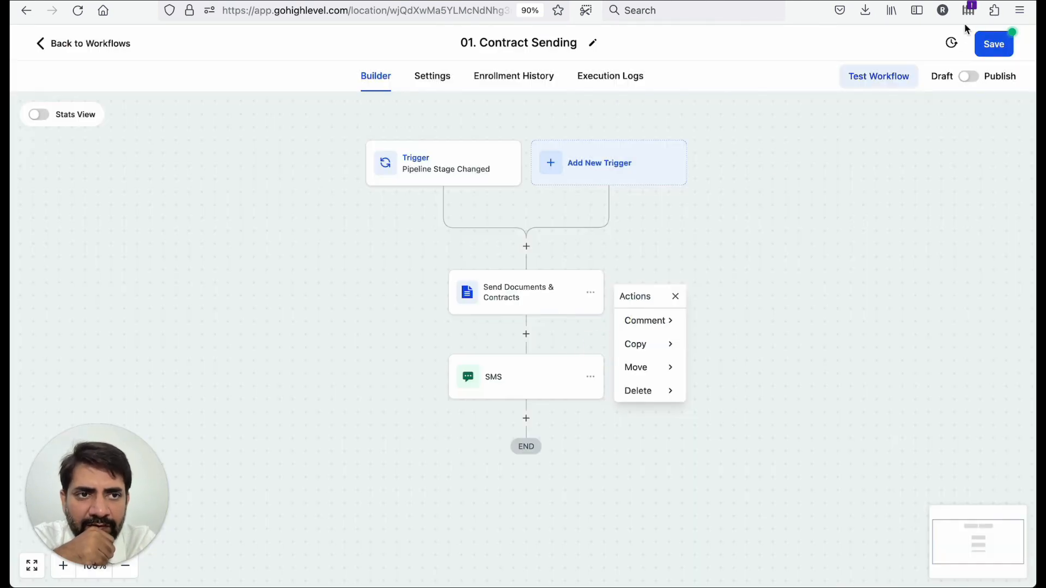
pyautogui.click(992, 44)
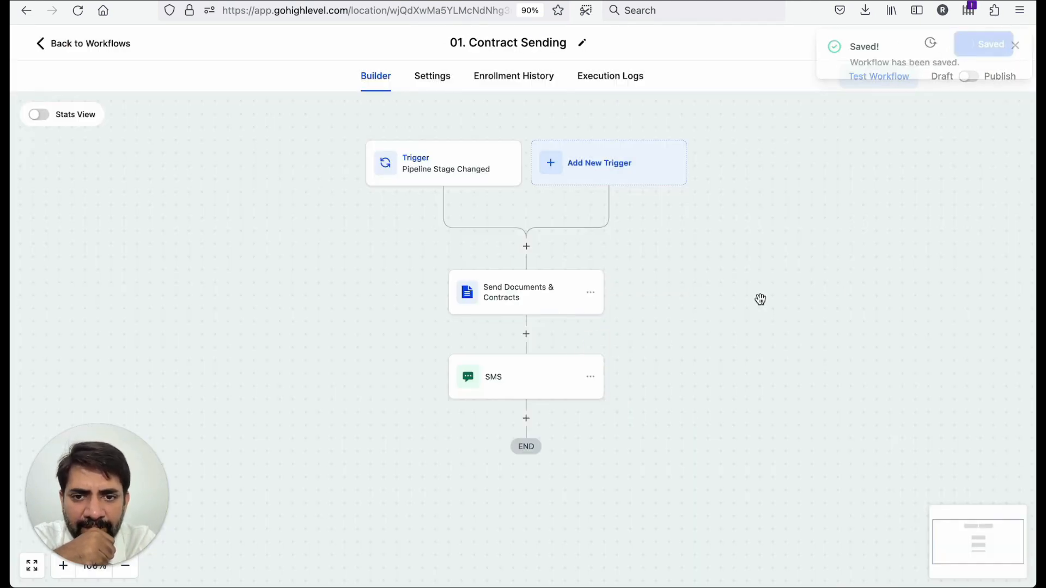
# - Return to the workflow list and dismiss the phone configuration banner
pyautogui.click(71, 51)
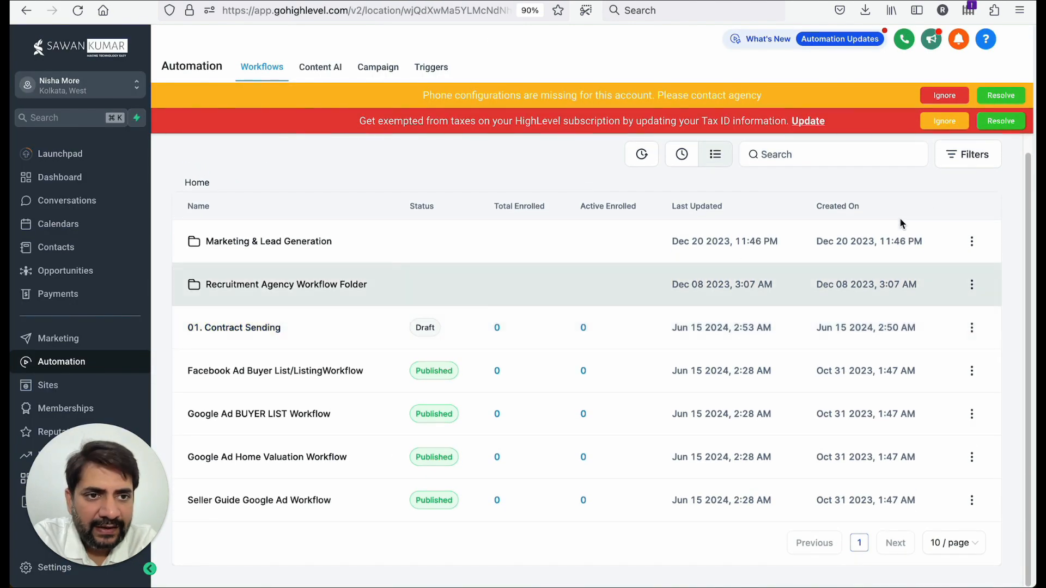
pyautogui.click(945, 95)
pyautogui.click(944, 96)
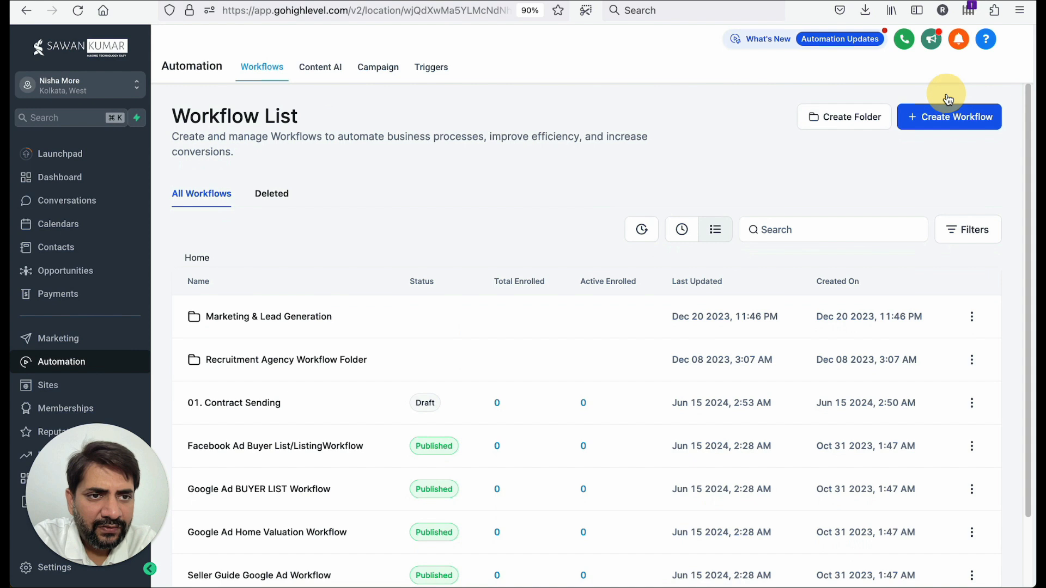
# - Create a new workflow from scratch and acknowledge the re-entry notice
pyautogui.click(926, 126)
pyautogui.click(934, 170)
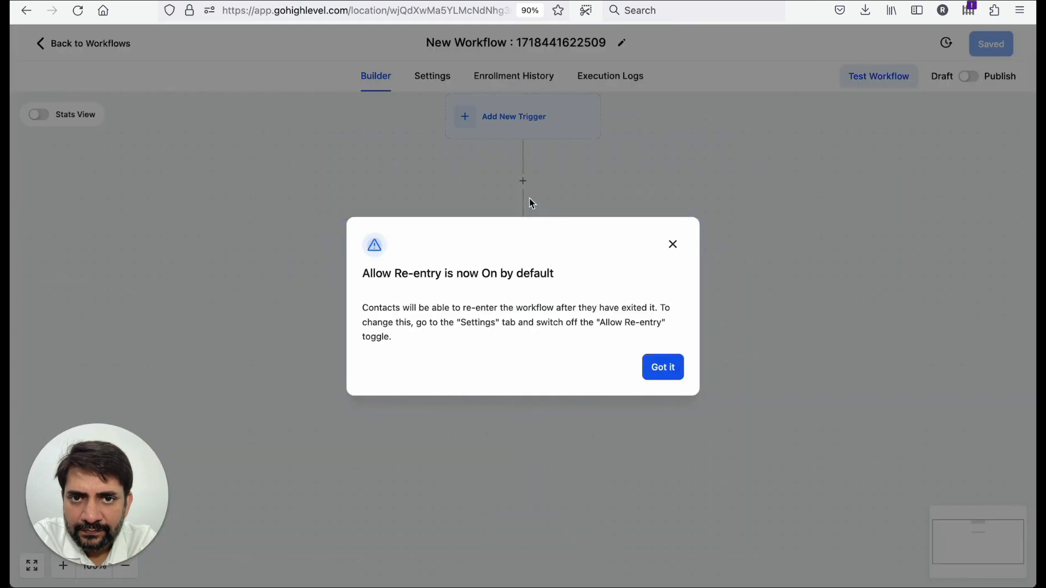
pyautogui.click(662, 366)
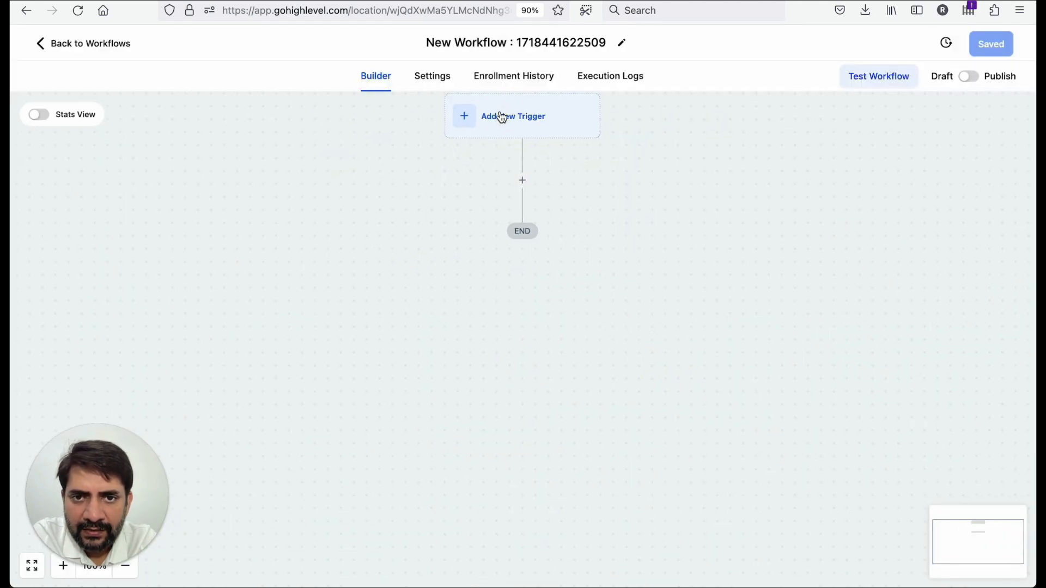
# - Add a Pipeline Stage Changed trigger to the new workflow
pyautogui.click(497, 121)
pyautogui.click(735, 193)
pyautogui.write('pip')
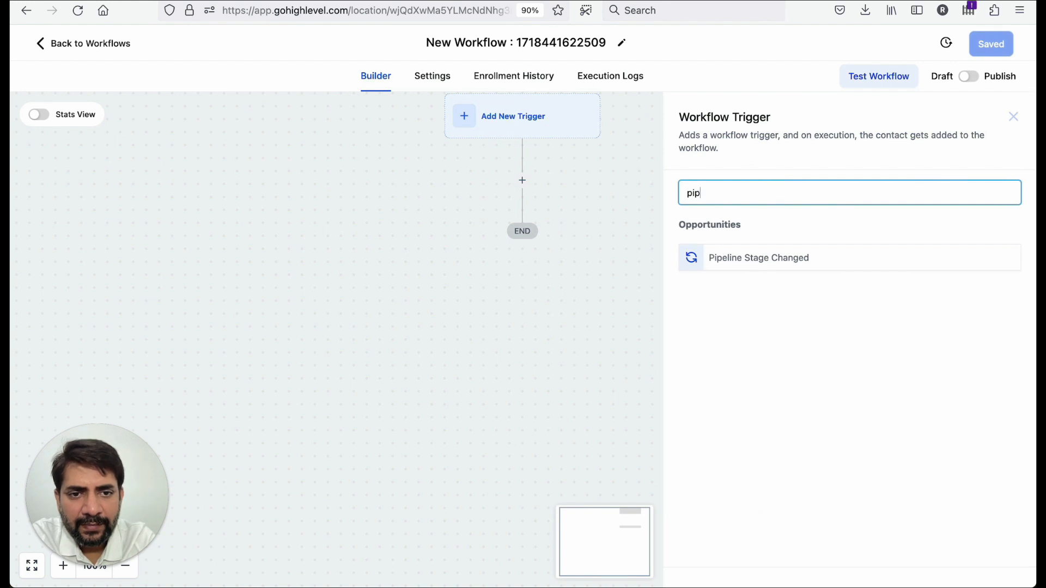
pyautogui.click(762, 266)
# - Add a trigger filter limiting it to the Lead Pipeline
pyautogui.click(521, 318)
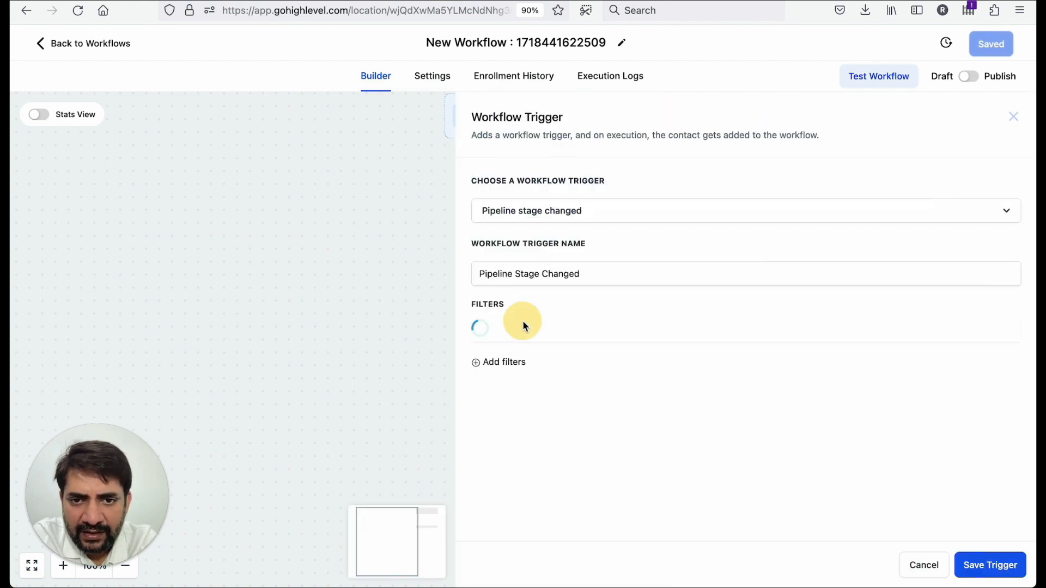
pyautogui.click(521, 340)
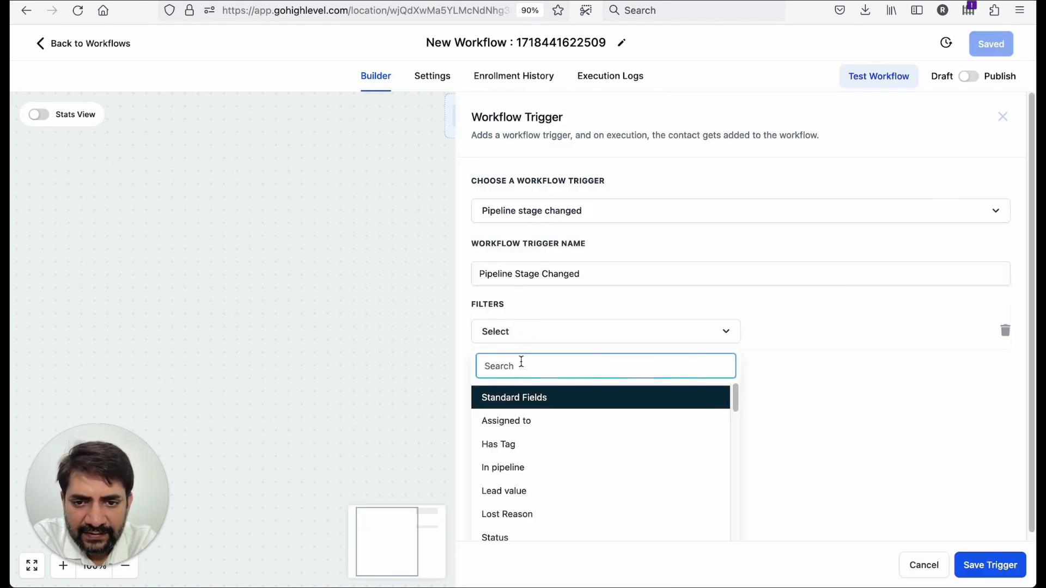
pyautogui.click(525, 468)
pyautogui.click(800, 331)
pyautogui.click(785, 390)
# - Add a Pipeline stage filter set to Signed and save the trigger
pyautogui.click(515, 375)
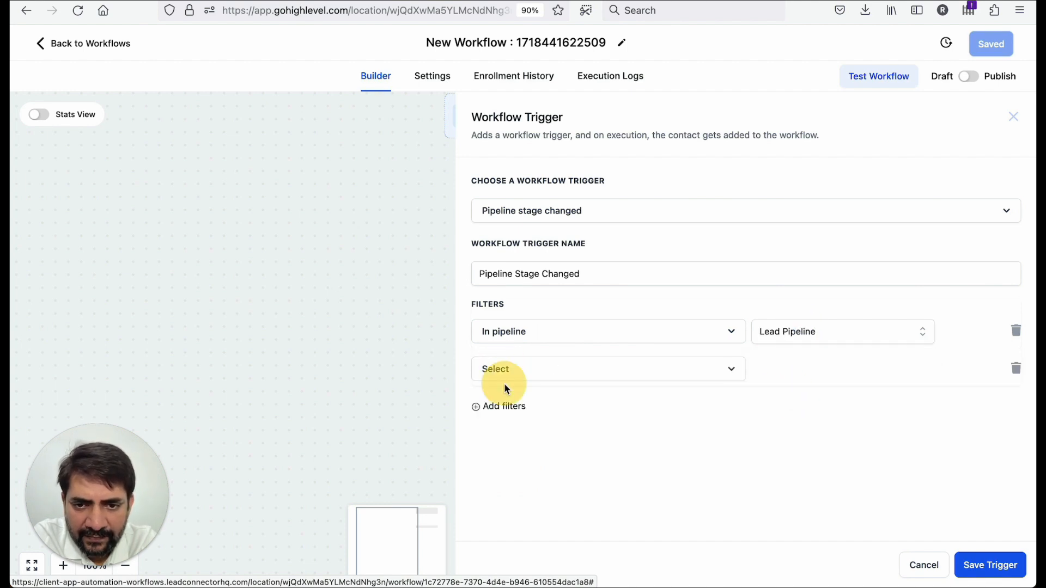
pyautogui.click(500, 369)
pyautogui.scroll(-2, 543, 486)
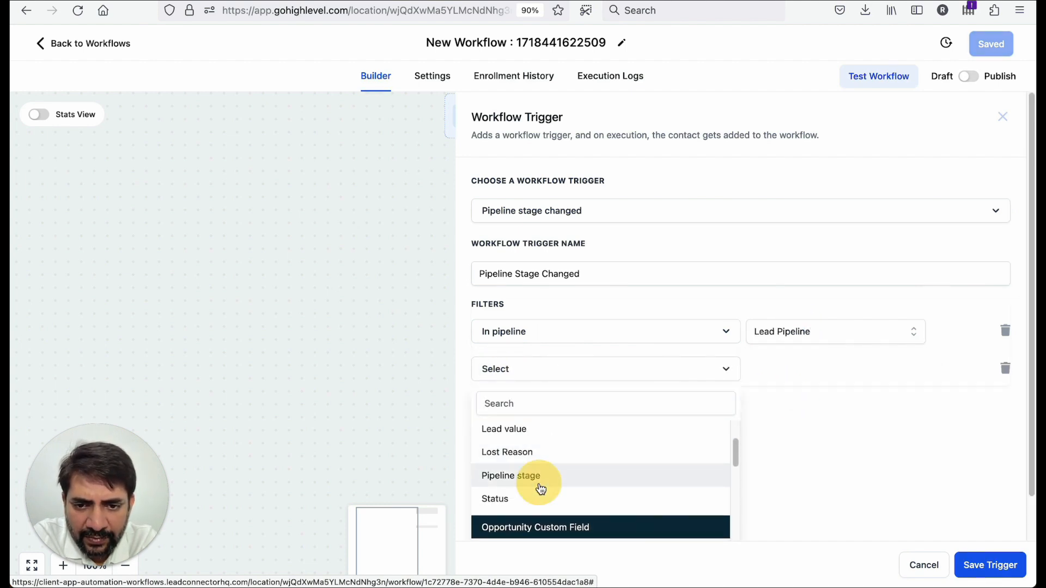
pyautogui.click(542, 485)
pyautogui.click(802, 376)
pyautogui.scroll(-3, 807, 455)
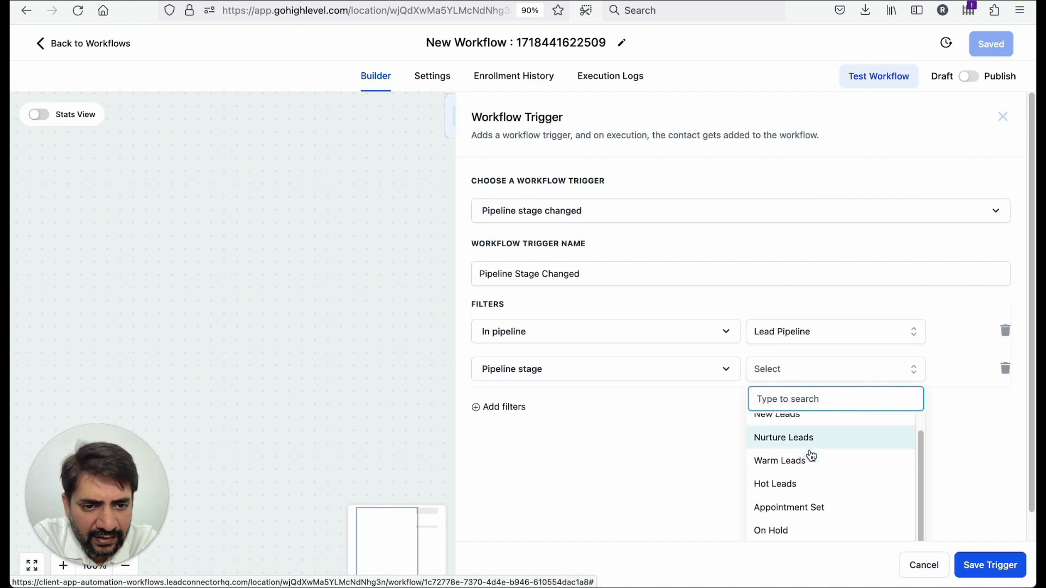
pyautogui.click(803, 528)
pyautogui.click(989, 565)
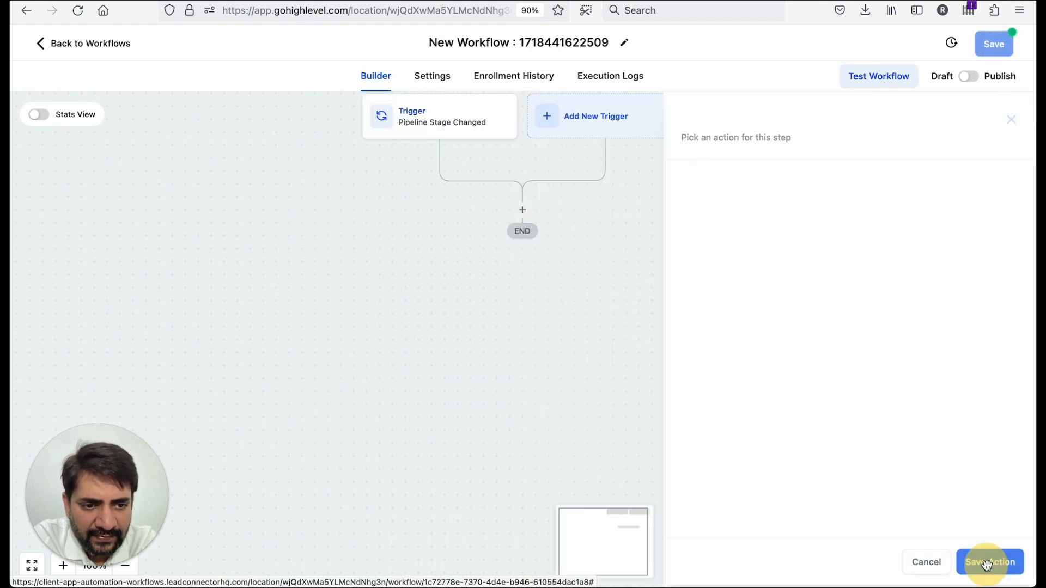
# - Search the actions for a contract step, then review the trigger's filters and close the panel
pyautogui.click(522, 210)
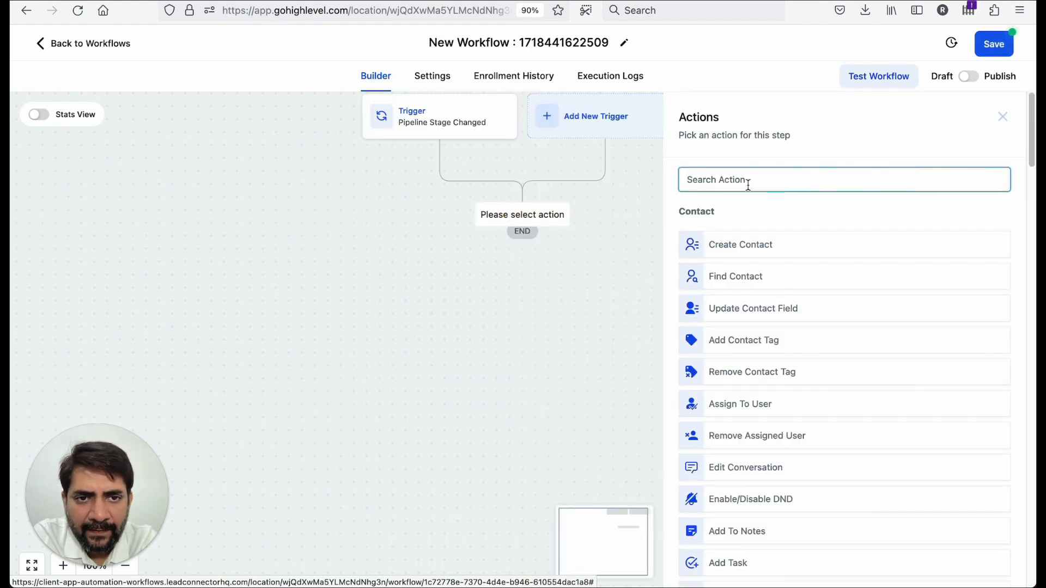
pyautogui.write('contra')
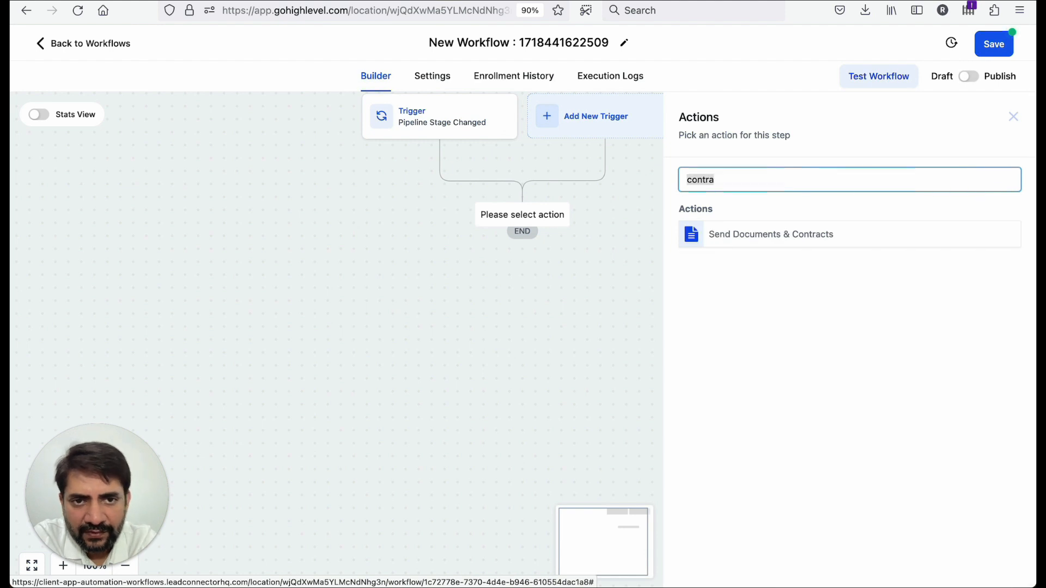
pyautogui.press('BackSpace')
pyautogui.click(425, 131)
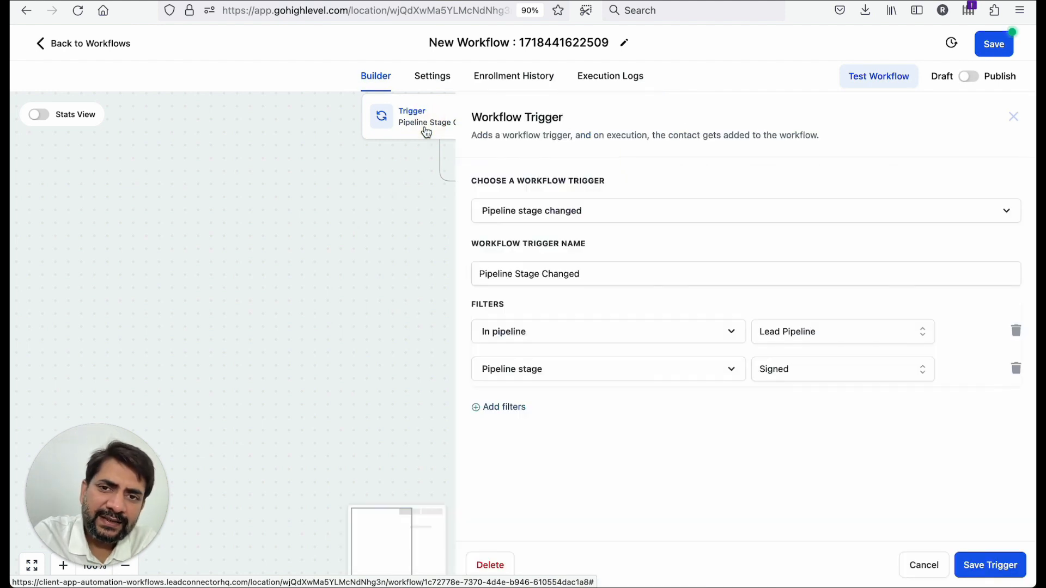
pyautogui.click(403, 172)
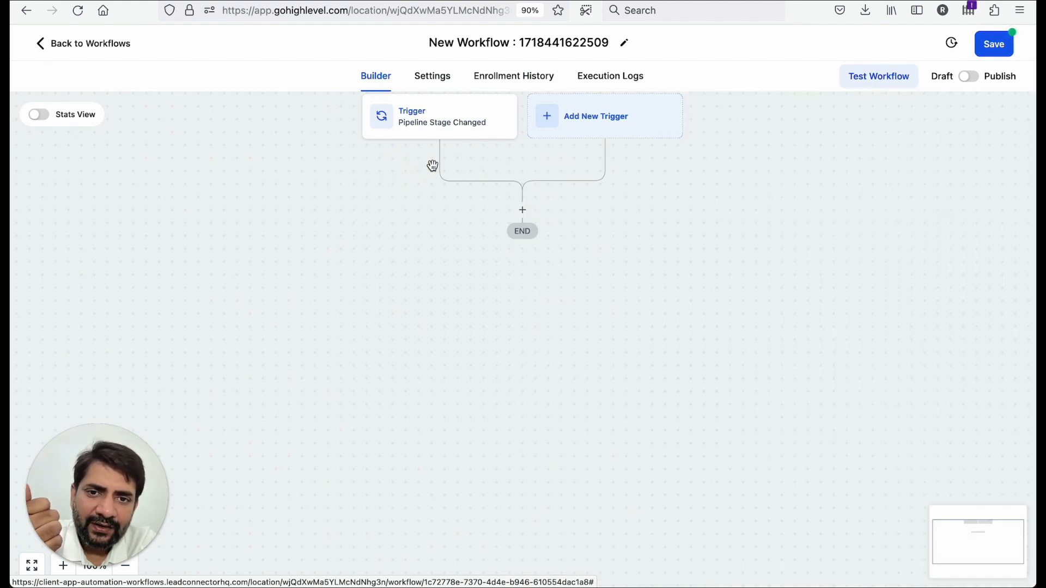
# - Browse the action list and add an If / Else condition below the trigger
pyautogui.click(523, 212)
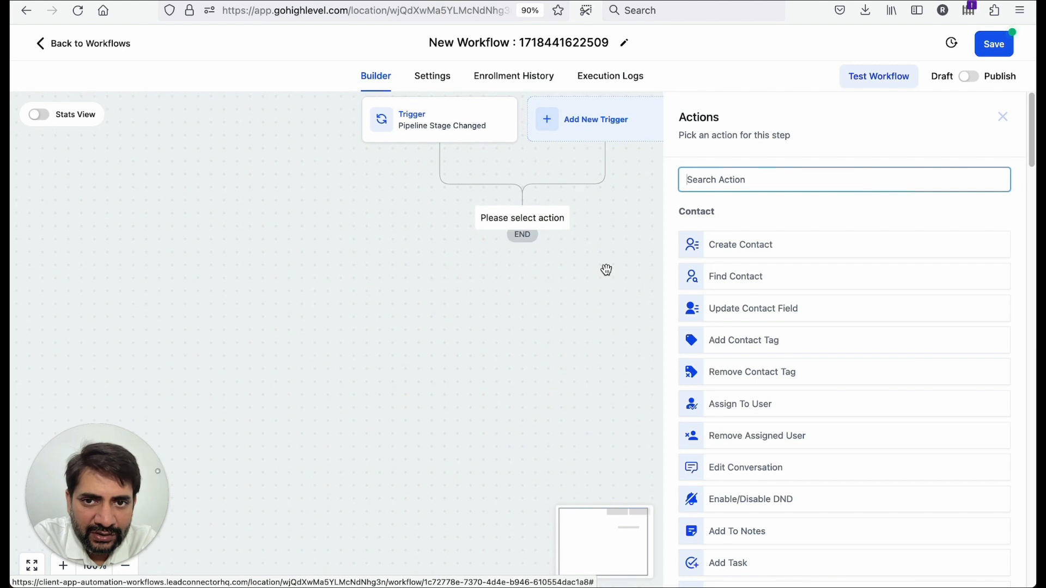
pyautogui.scroll(-9, 738, 326)
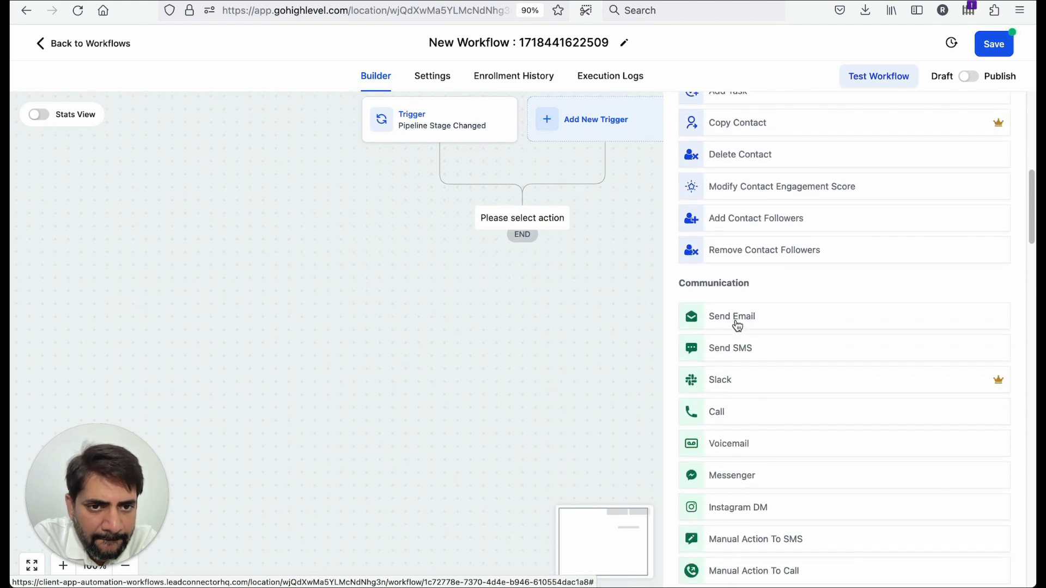
pyautogui.scroll(-8, 738, 326)
pyautogui.scroll(-8, 736, 323)
pyautogui.scroll(-8, 738, 326)
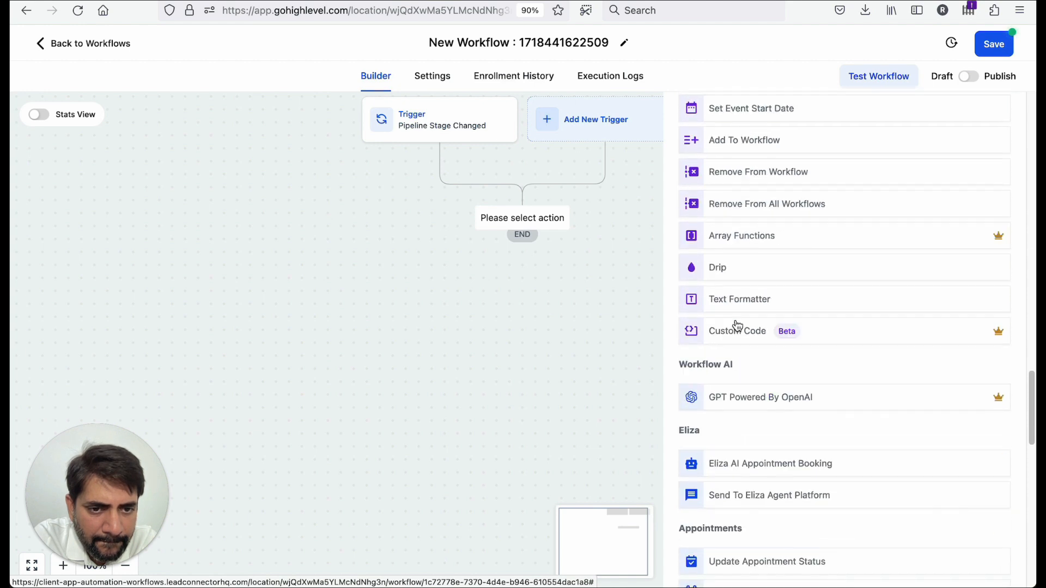
pyautogui.scroll(-4, 736, 326)
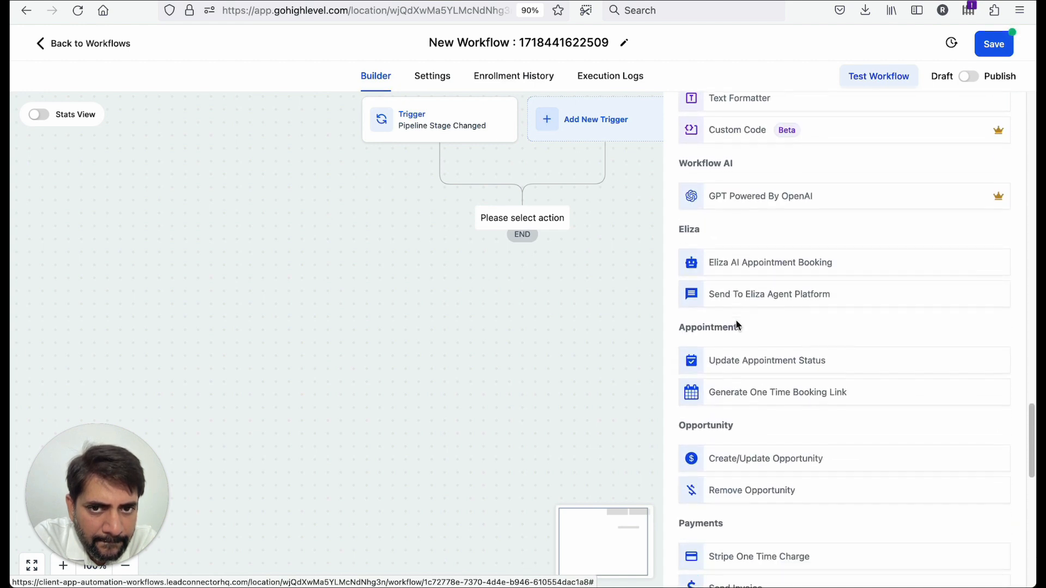
pyautogui.scroll(20, 713, 115)
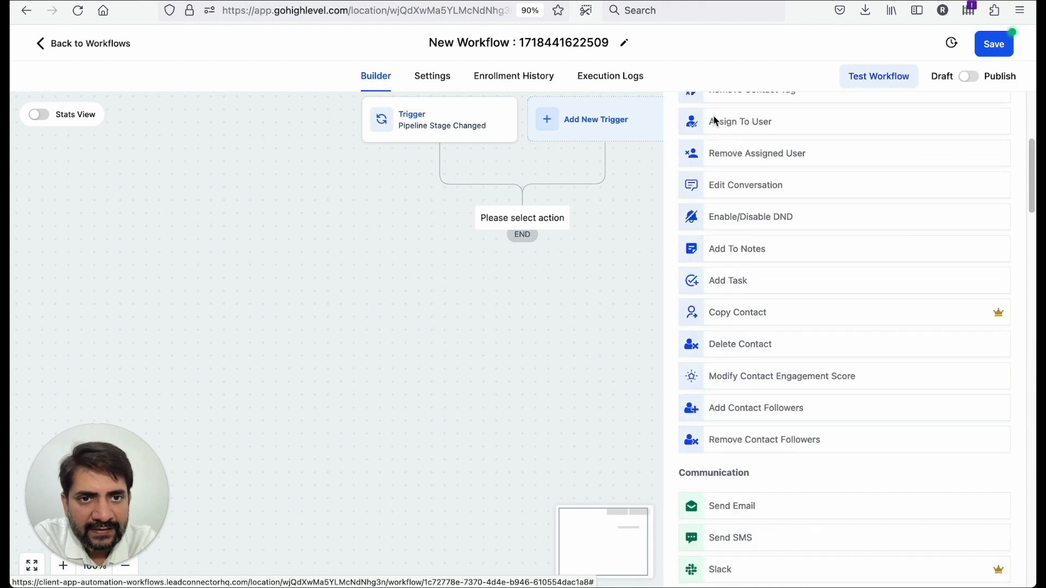
pyautogui.click(721, 175)
pyautogui.write('if')
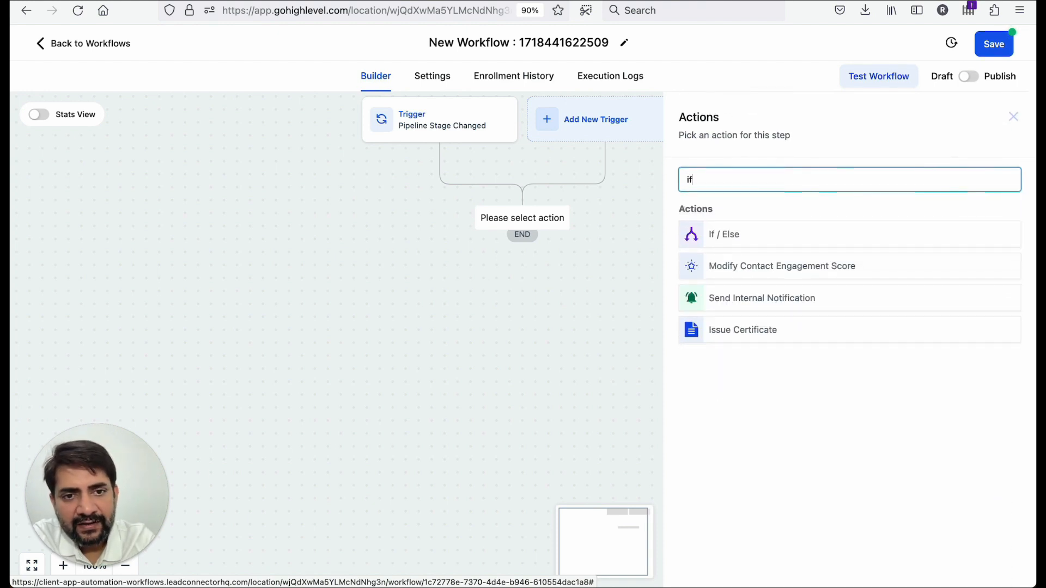
pyautogui.click(712, 238)
# - Try to set the branch condition to the opportunity's Pipeline Stage, then close the condition panel
pyautogui.click(575, 337)
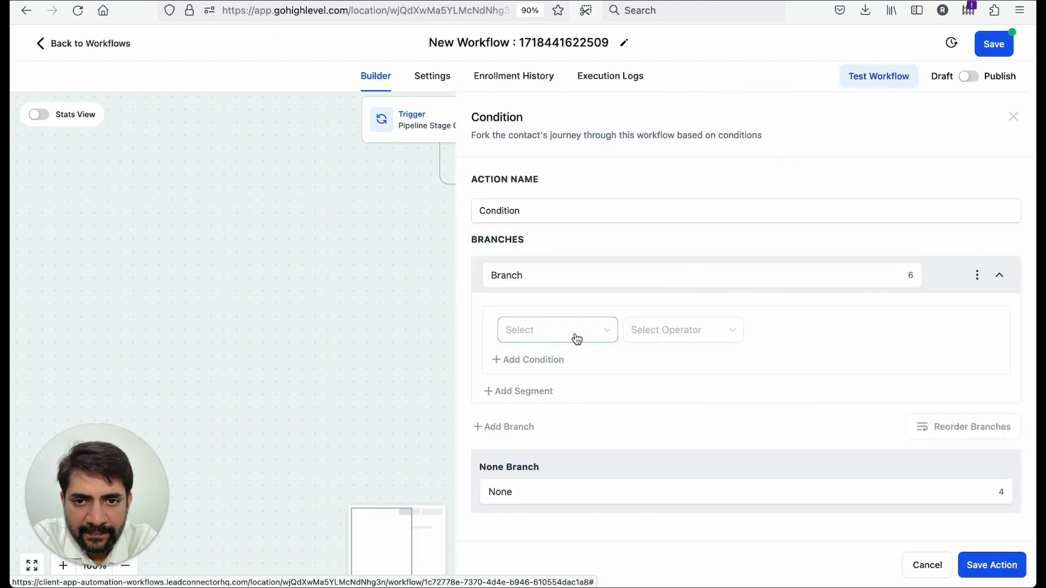
pyautogui.scroll(-4, 579, 403)
pyautogui.scroll(-5, 580, 406)
pyautogui.scroll(10, 581, 406)
pyautogui.scroll(-9, 581, 406)
pyautogui.scroll(2, 580, 406)
pyautogui.scroll(6, 581, 405)
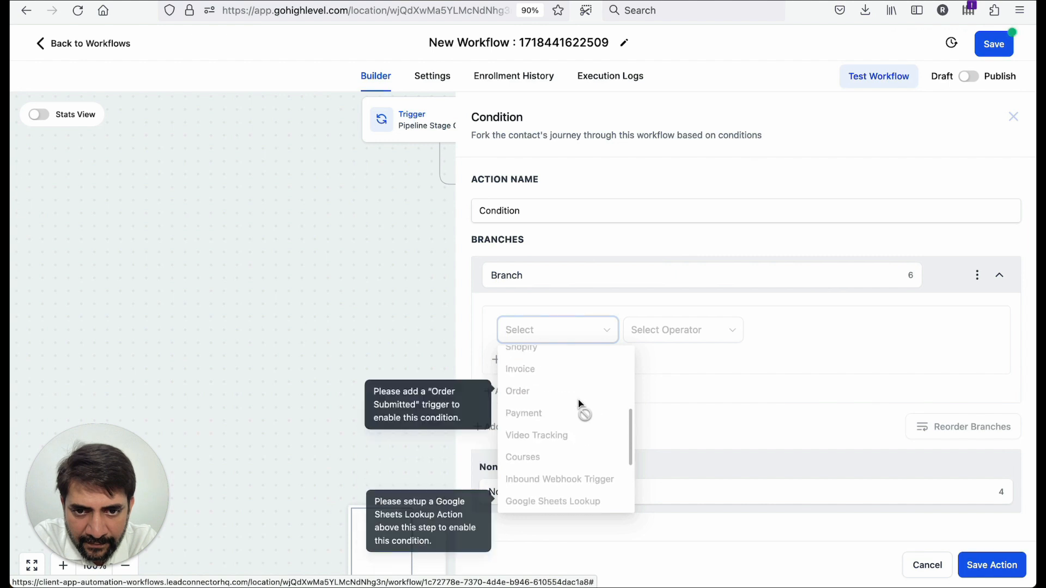
pyautogui.scroll(2, 580, 406)
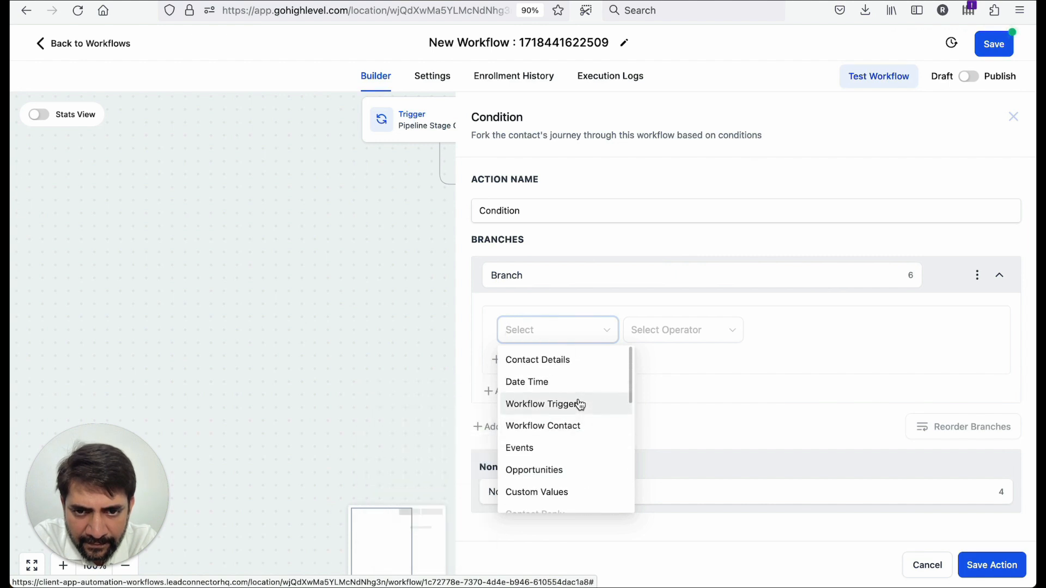
pyautogui.scroll(-1, 578, 404)
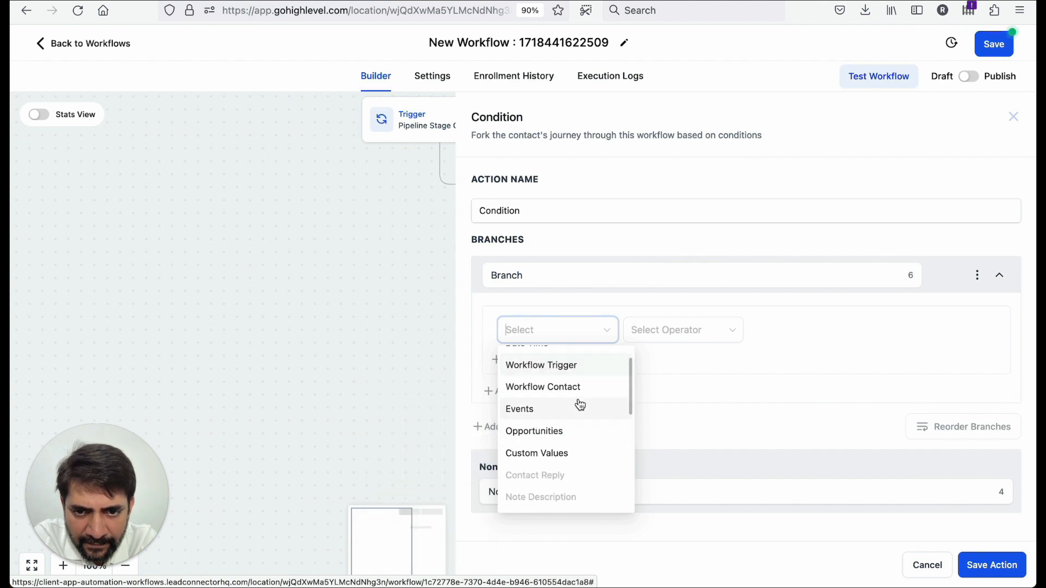
pyautogui.click(571, 434)
pyautogui.scroll(-1, 577, 453)
pyautogui.scroll(-2, 576, 452)
pyautogui.scroll(2, 572, 469)
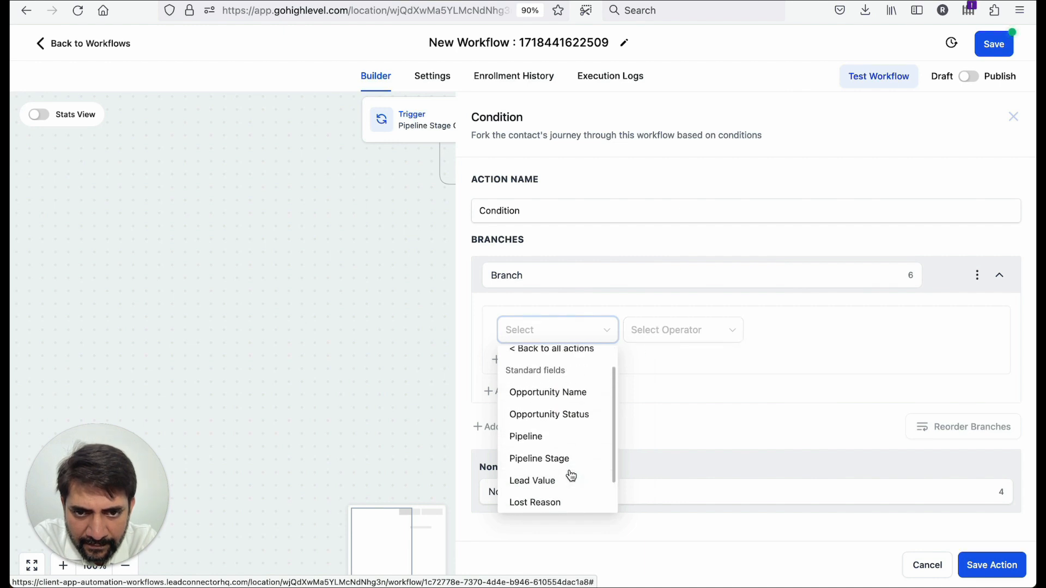
pyautogui.scroll(1, 571, 476)
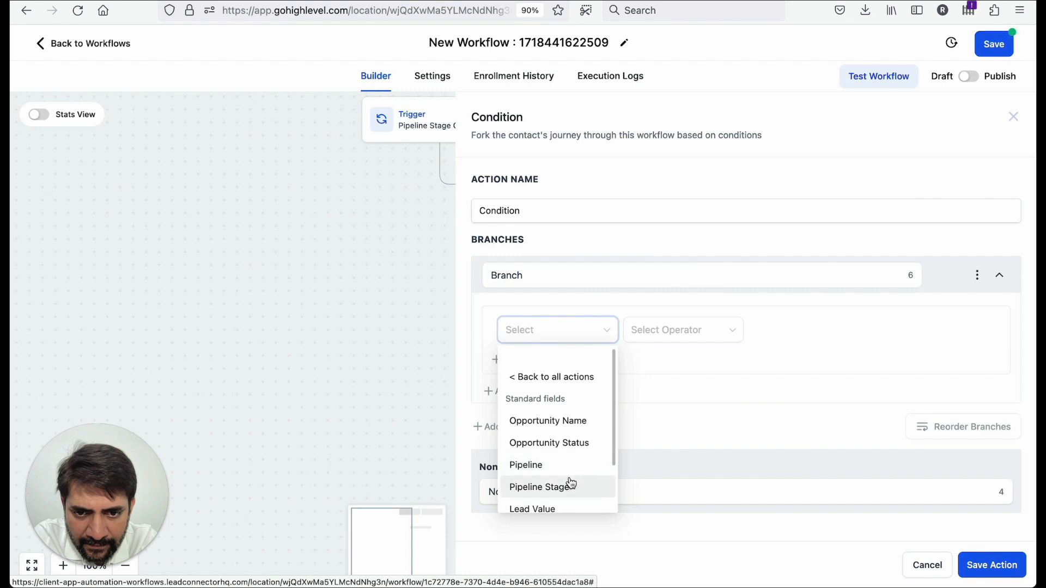
pyautogui.click(569, 484)
pyautogui.click(391, 246)
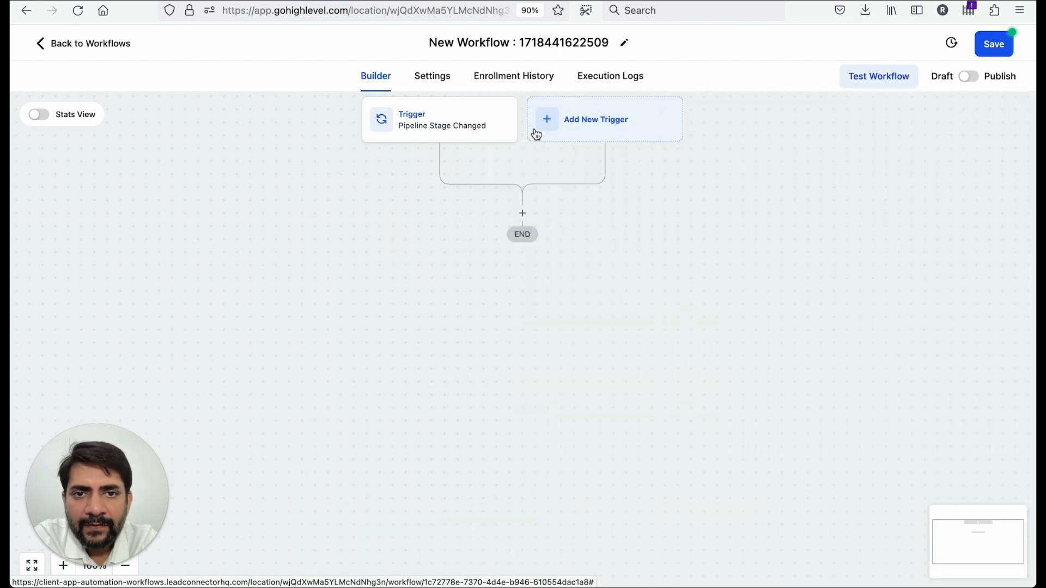
# - Examine the trigger's available filter fields, then cancel the trigger panel
pyautogui.click(460, 106)
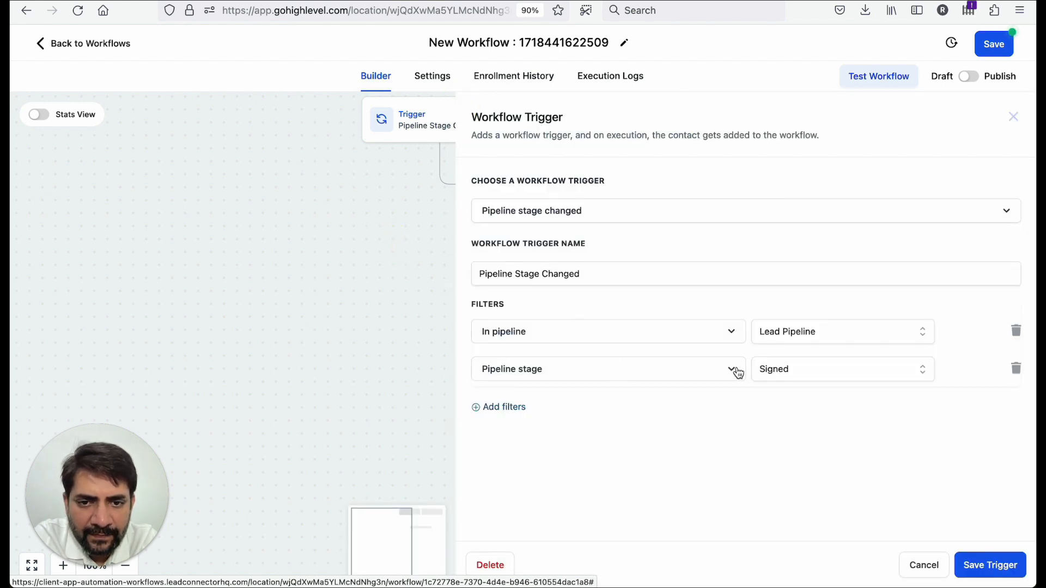
pyautogui.click(720, 369)
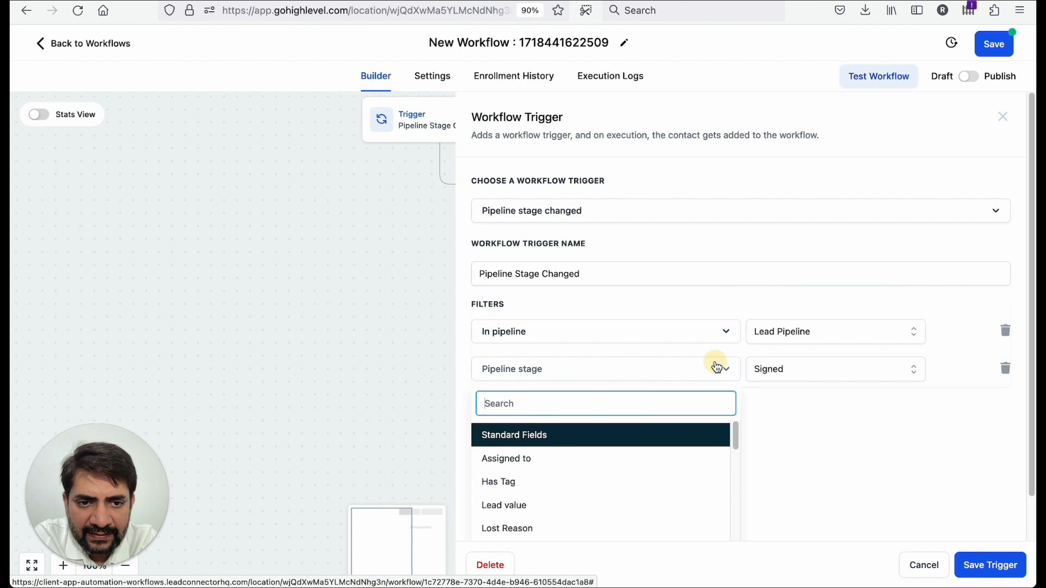
pyautogui.scroll(-10, 664, 451)
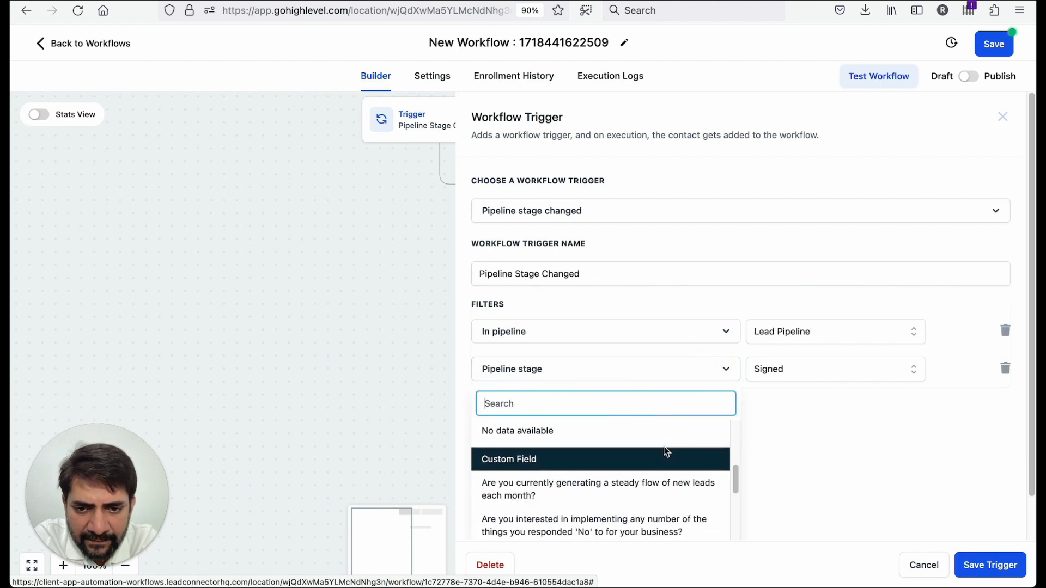
pyautogui.scroll(-3, 675, 451)
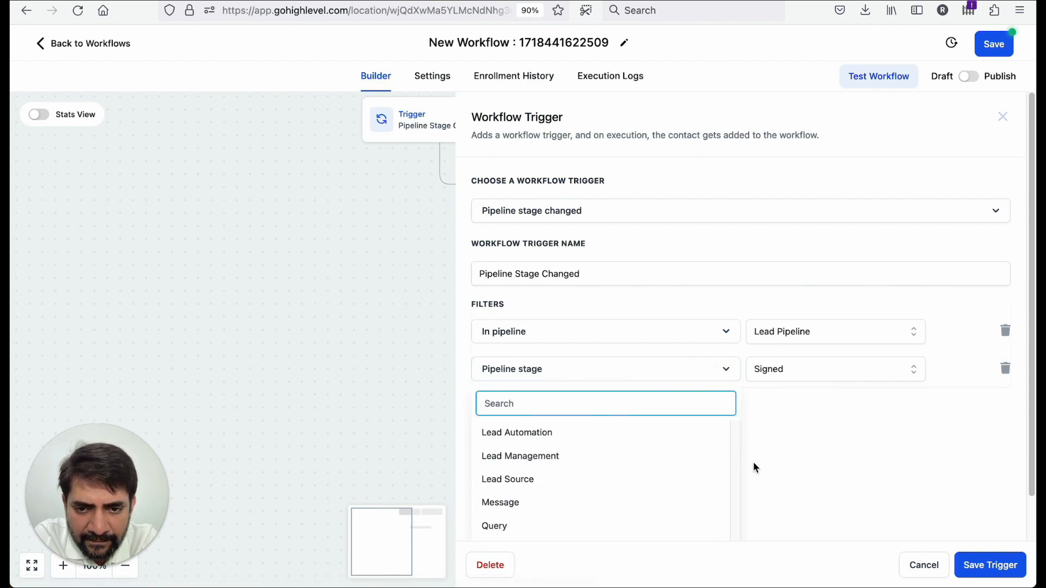
pyautogui.scroll(-2, 746, 463)
pyautogui.click(926, 565)
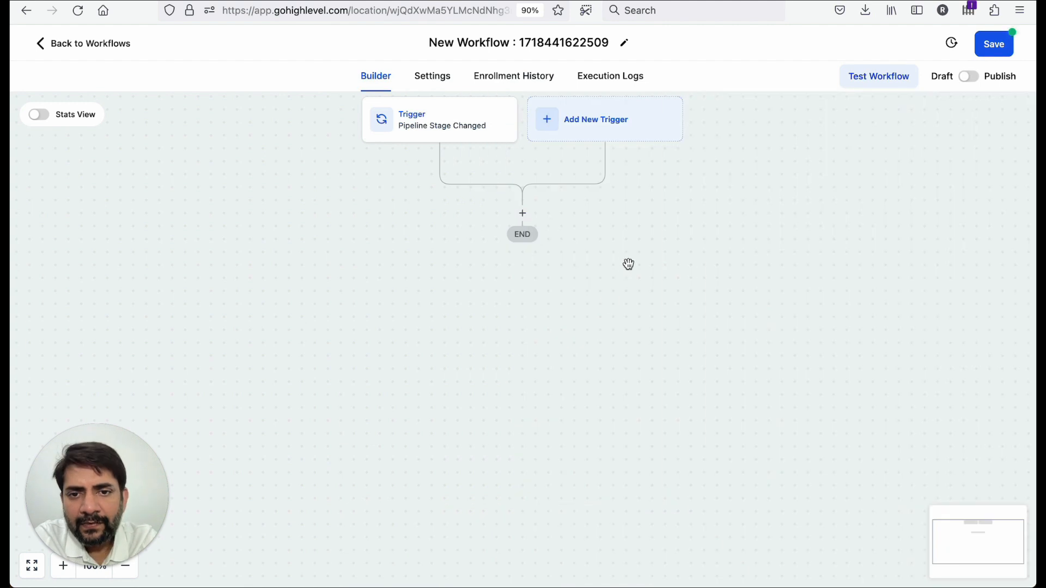
pyautogui.click(522, 213)
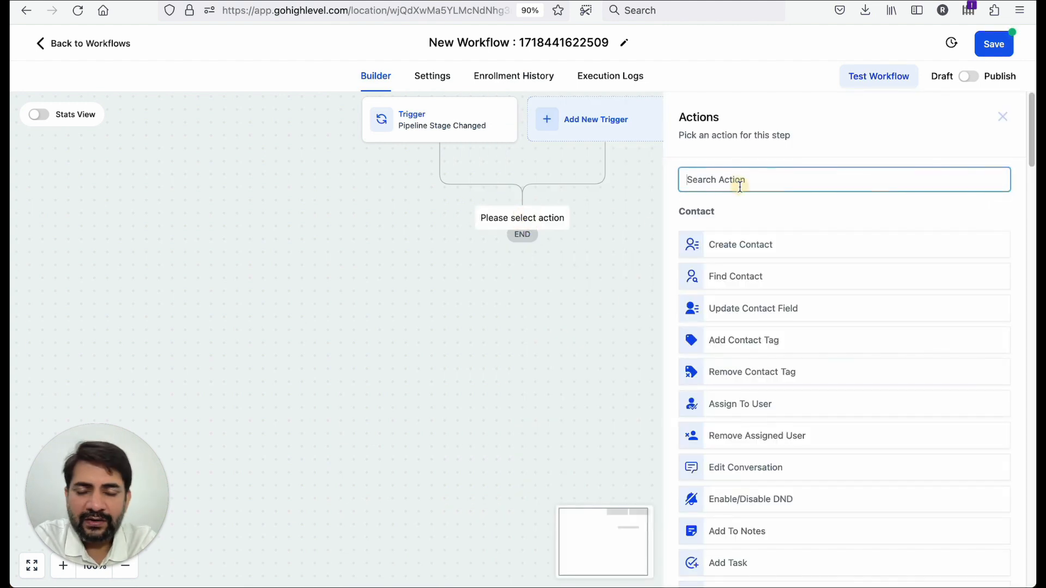
pyautogui.write('email')
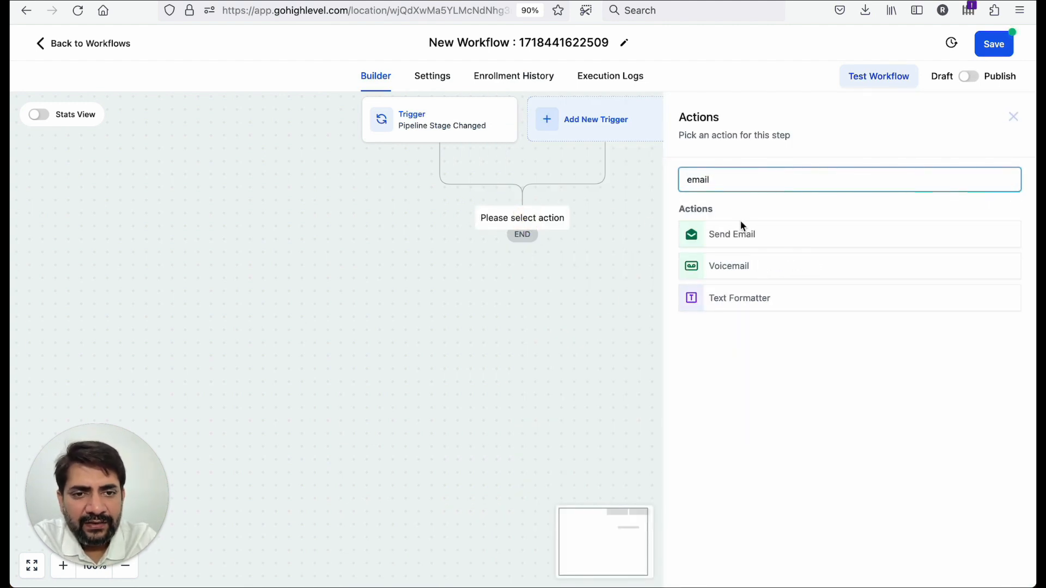
pyautogui.click(733, 236)
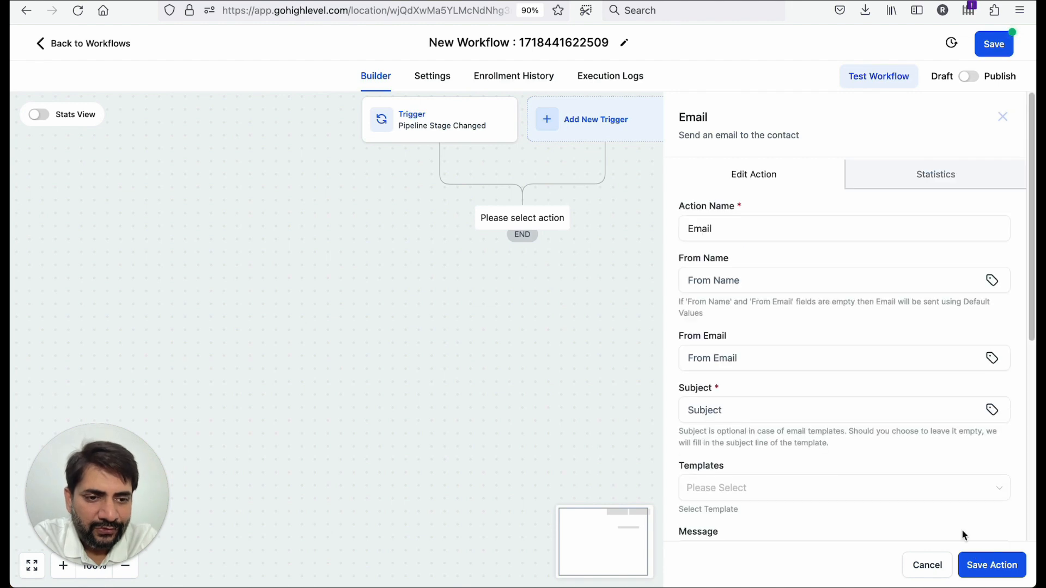
pyautogui.click(904, 565)
pyautogui.click(521, 211)
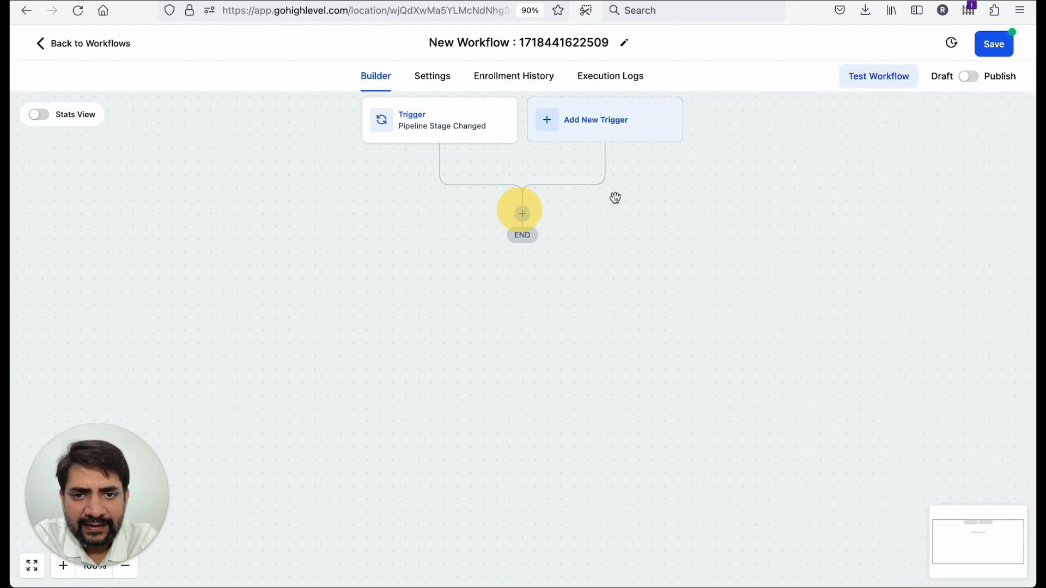
pyautogui.click(530, 216)
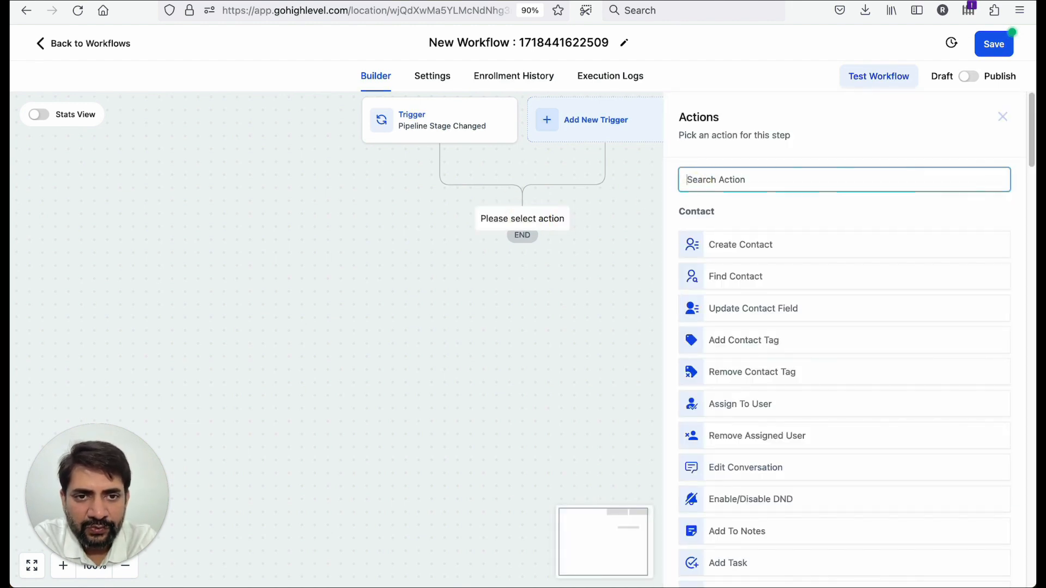
pyautogui.write('strip')
pyautogui.click(722, 244)
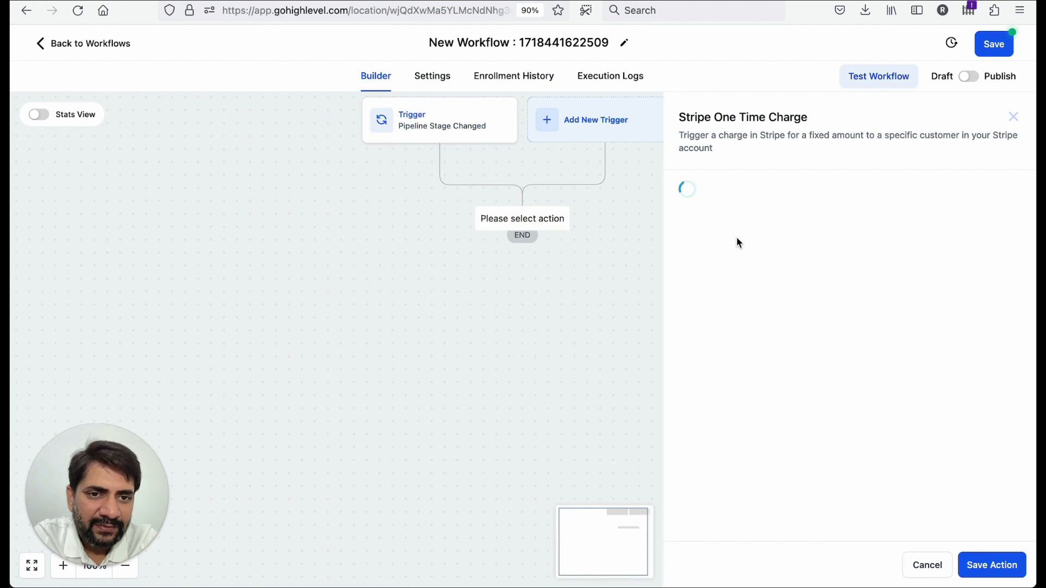
pyautogui.click(941, 564)
# - Save the new workflow and return to the workflow list
pyautogui.click(992, 44)
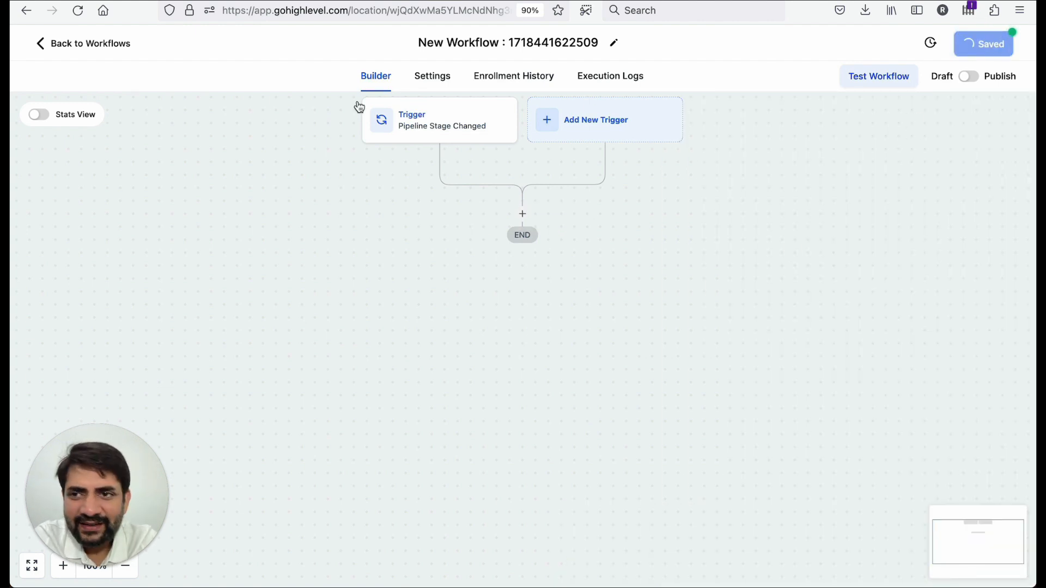
pyautogui.click(74, 56)
pyautogui.click(663, 347)
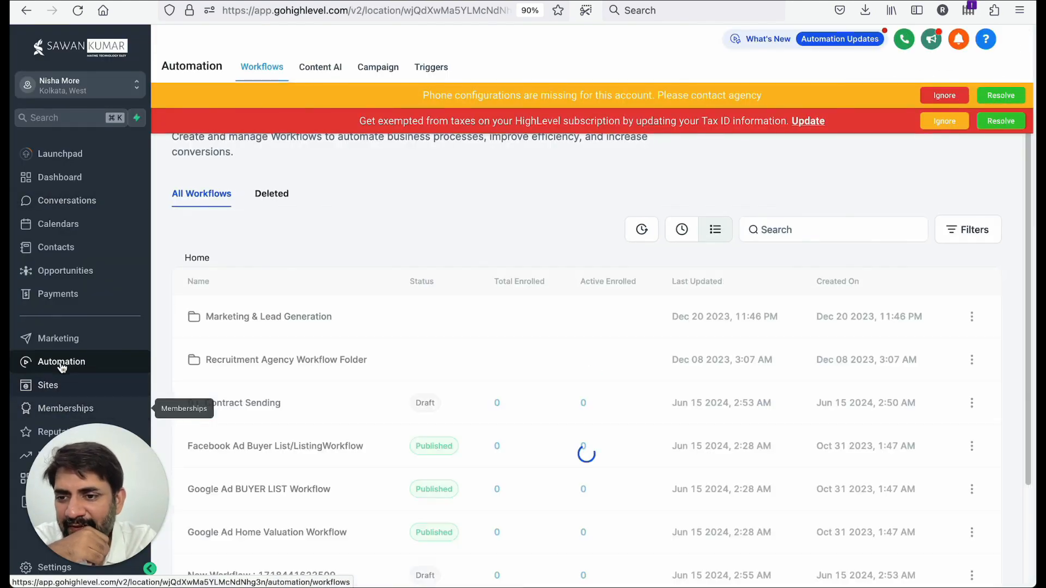
# - Open the 1. Contract Signed email template from the marketing email templates for editing
pyautogui.click(60, 340)
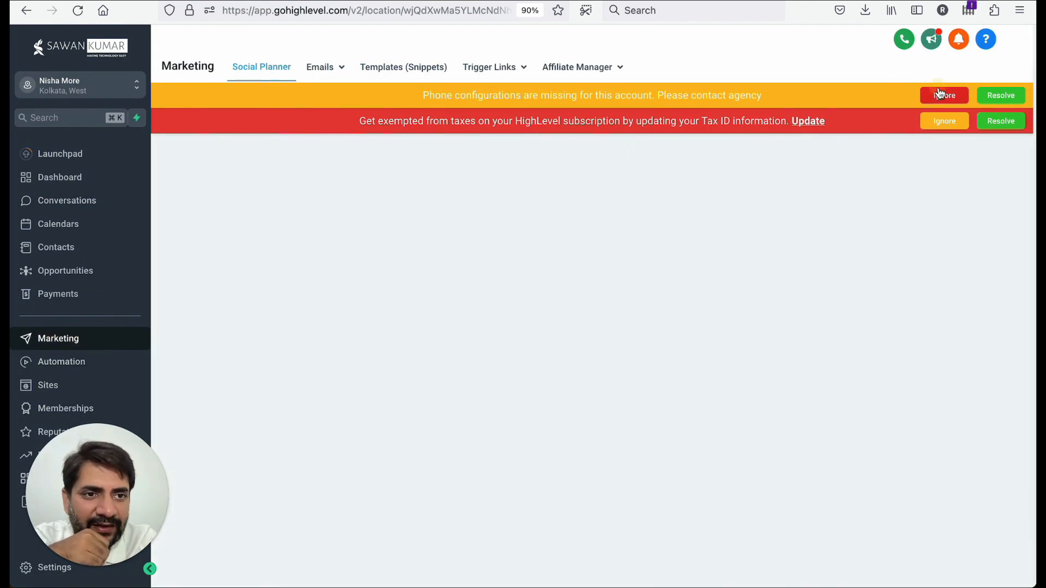
pyautogui.click(938, 91)
pyautogui.click(938, 92)
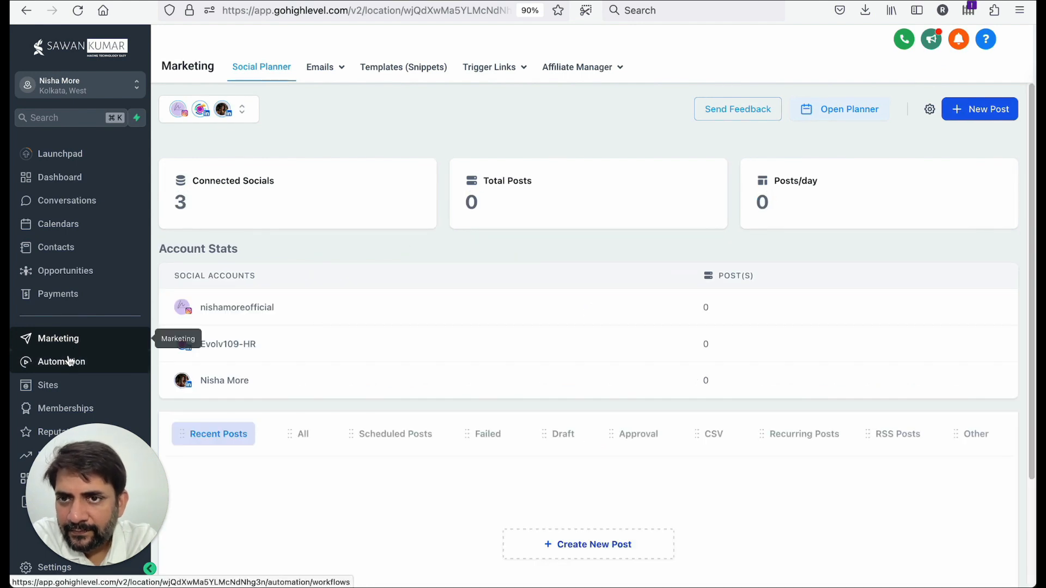
pyautogui.click(326, 67)
pyautogui.click(318, 116)
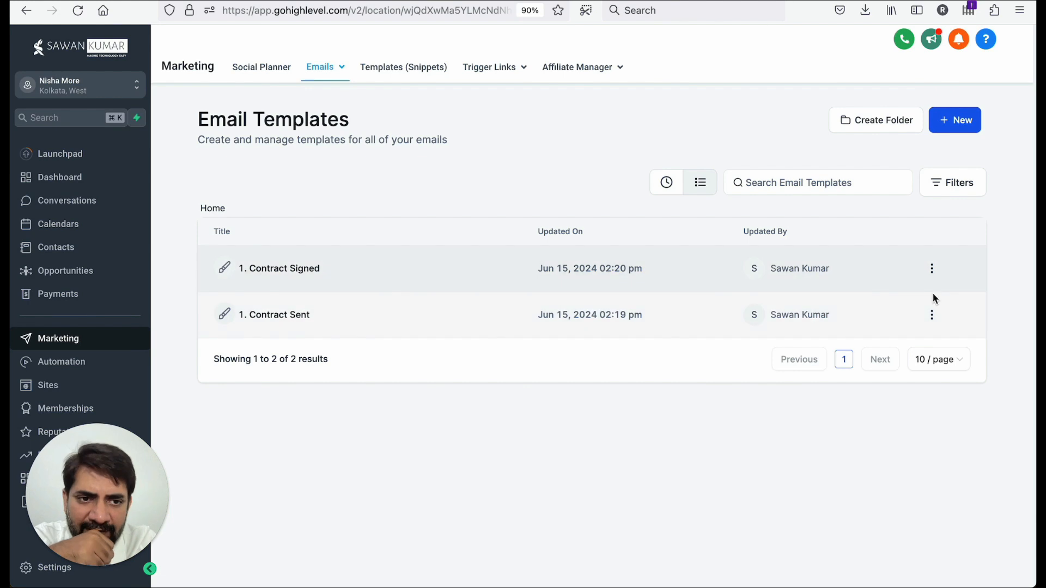
pyautogui.click(931, 272)
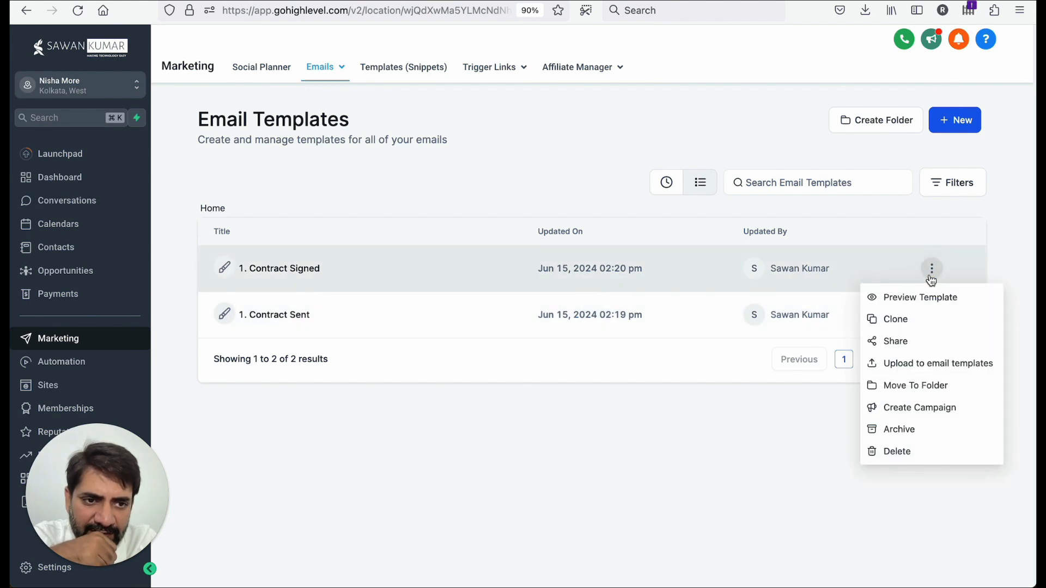
pyautogui.click(588, 282)
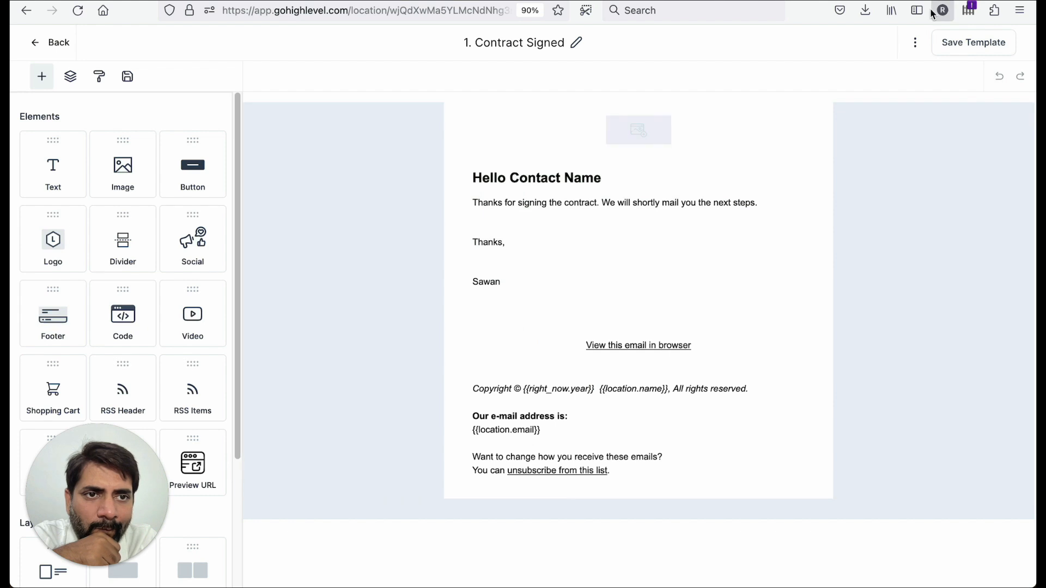
# - Open the template settings and set the preview text to "Contact for review and Sign"
pyautogui.click(914, 47)
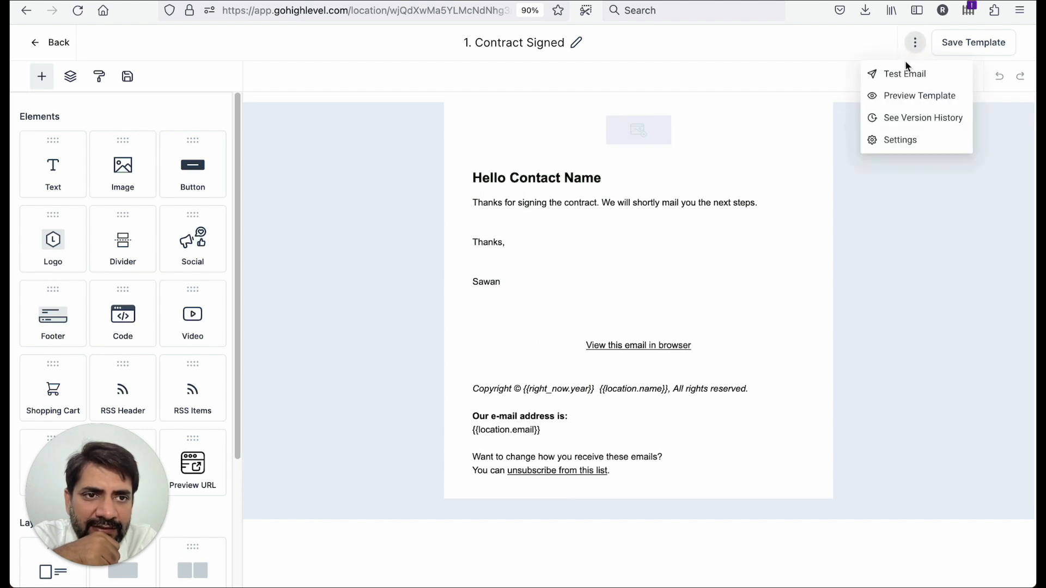
pyautogui.click(896, 141)
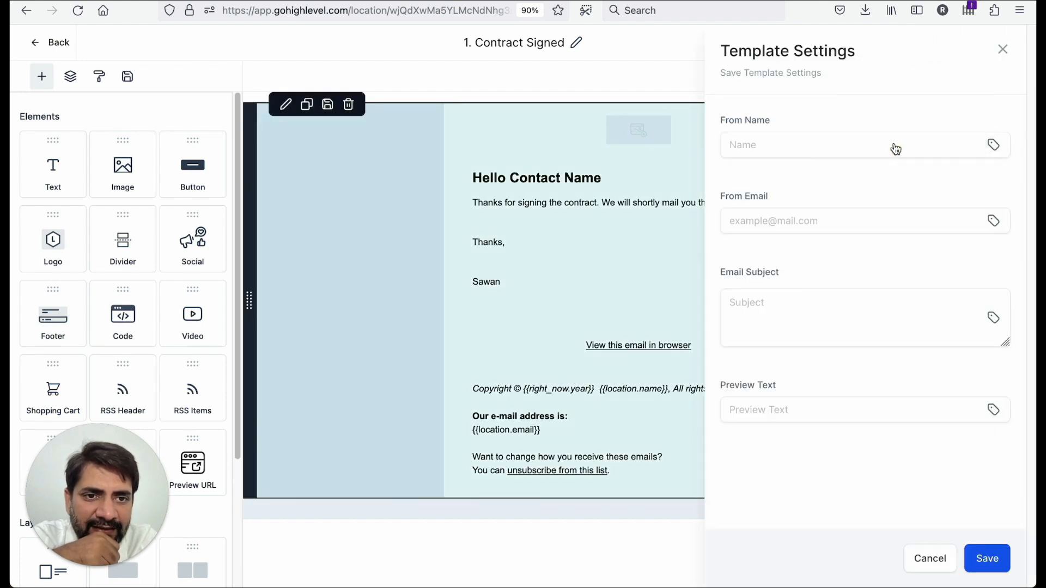
pyautogui.click(772, 318)
pyautogui.click(778, 411)
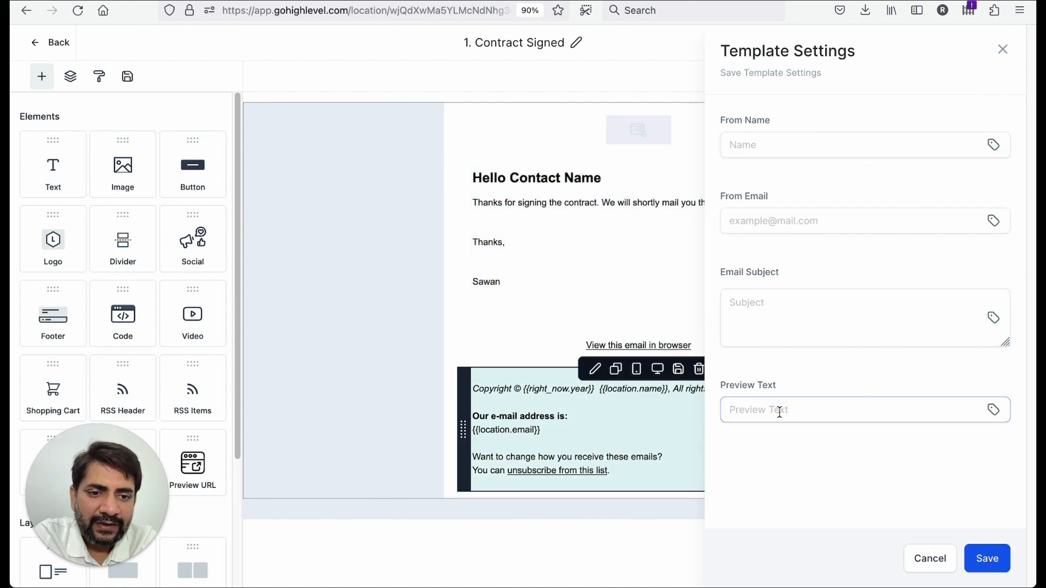
pyautogui.write('Contact for review and Sign')
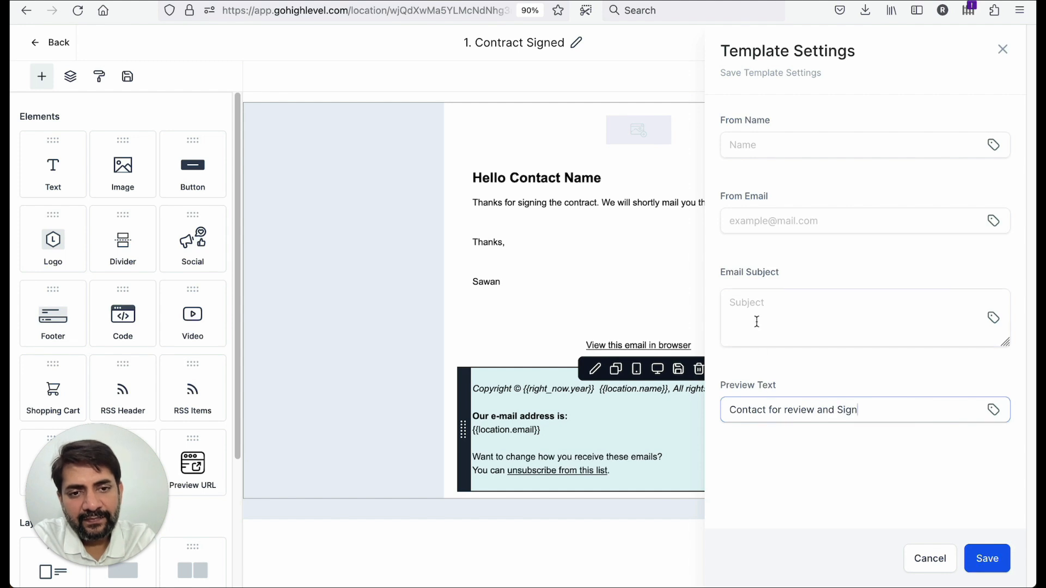
# - Set the email subject to "Contact for review and Sign" by copying the preview text into it
pyautogui.click(757, 322)
pyautogui.write('Pleas')
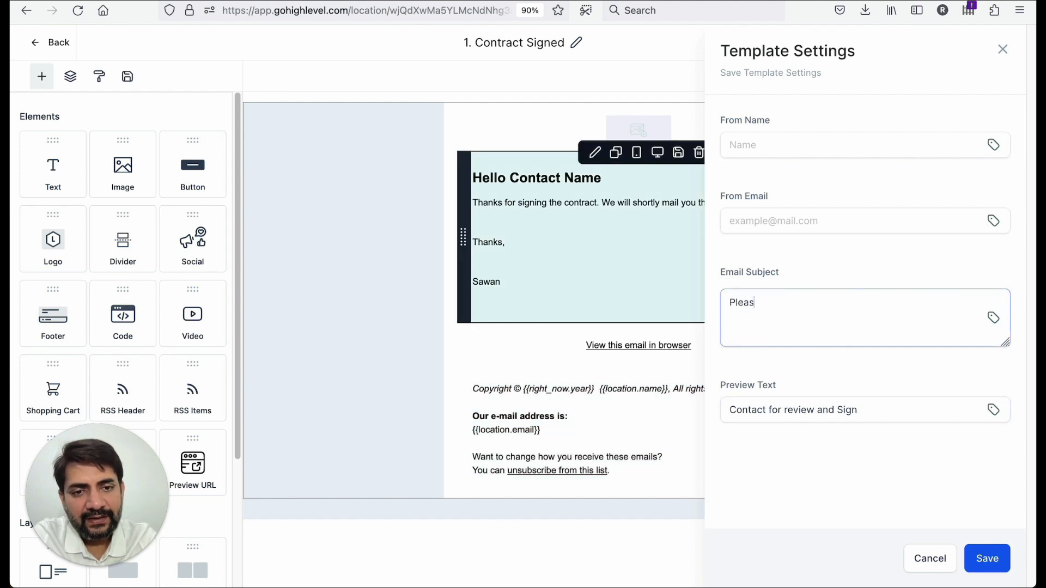
pyautogui.hotkey('ctrl', 'a')
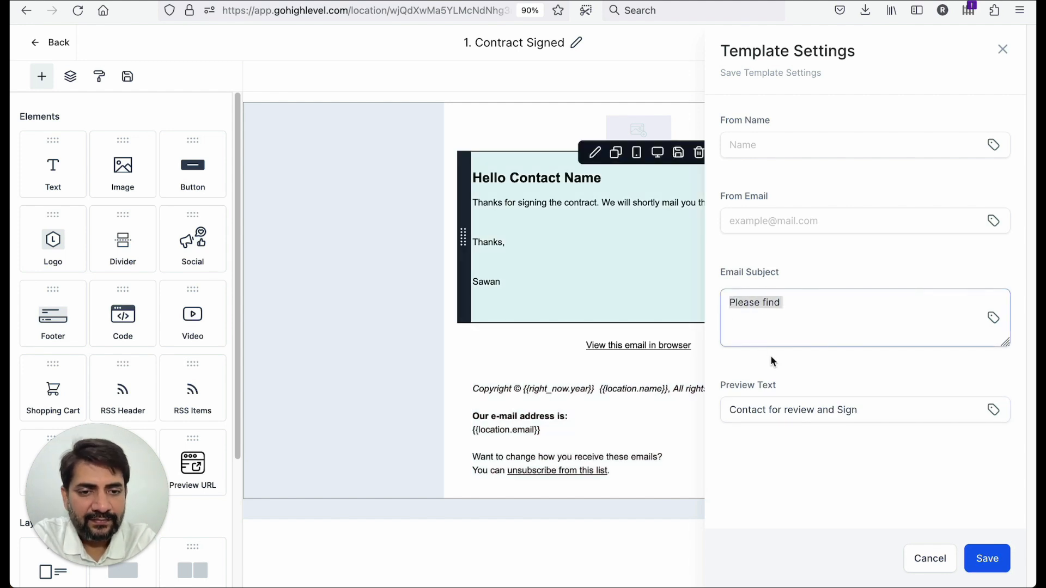
pyautogui.click(771, 401)
pyautogui.hotkey('ctrl', 'a')
pyautogui.hotkey('ctrl', 'c')
pyautogui.click(765, 327)
pyautogui.hotkey('ctrl', 'a')
pyautogui.hotkey('ctrl', 'v')
# - Fill in the sender's from email and from name, then save the template settings
pyautogui.click(754, 222)
pyautogui.write('sa')
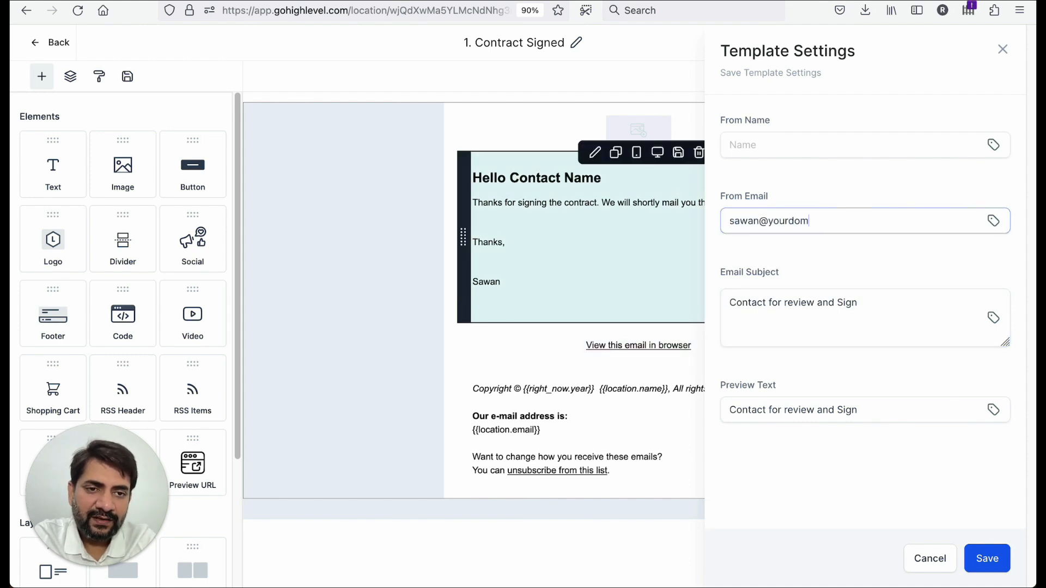
pyautogui.write('m')
pyautogui.hotkey('shift', 'Tab')
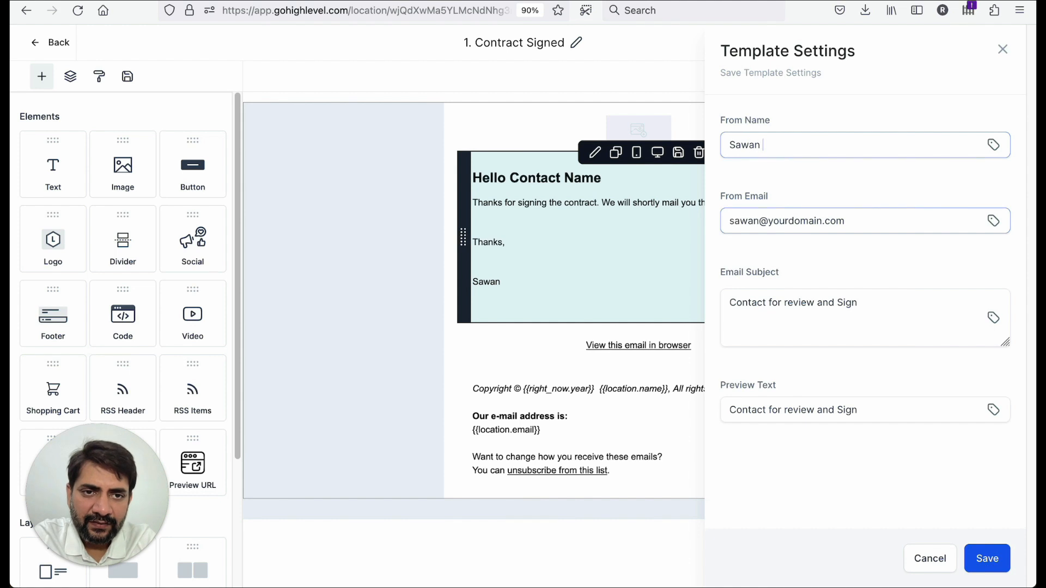
pyautogui.click(976, 557)
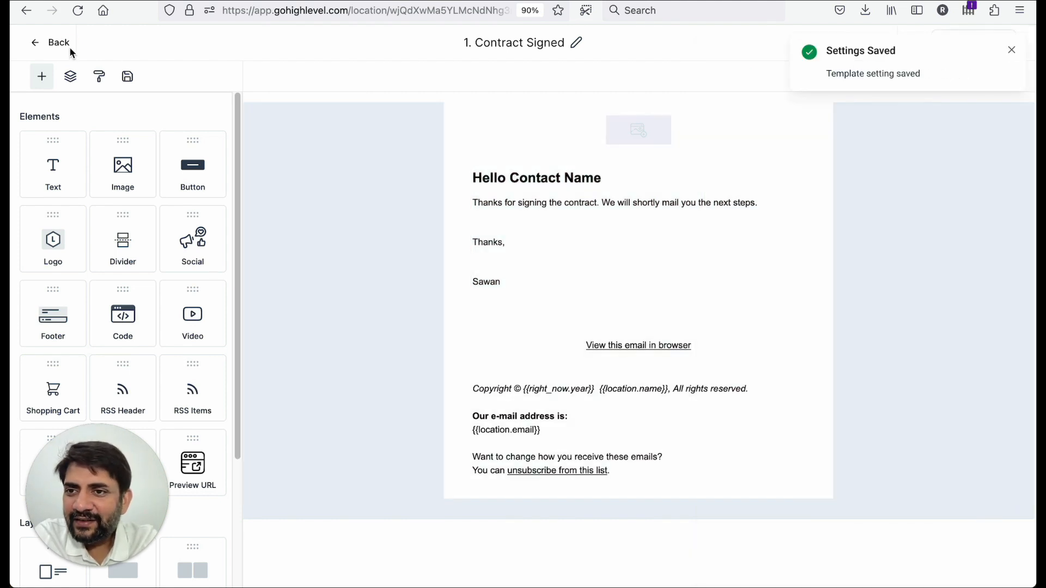
# - Go back to the workflow list and open the 01. Contract Sending workflow
pyautogui.click(70, 53)
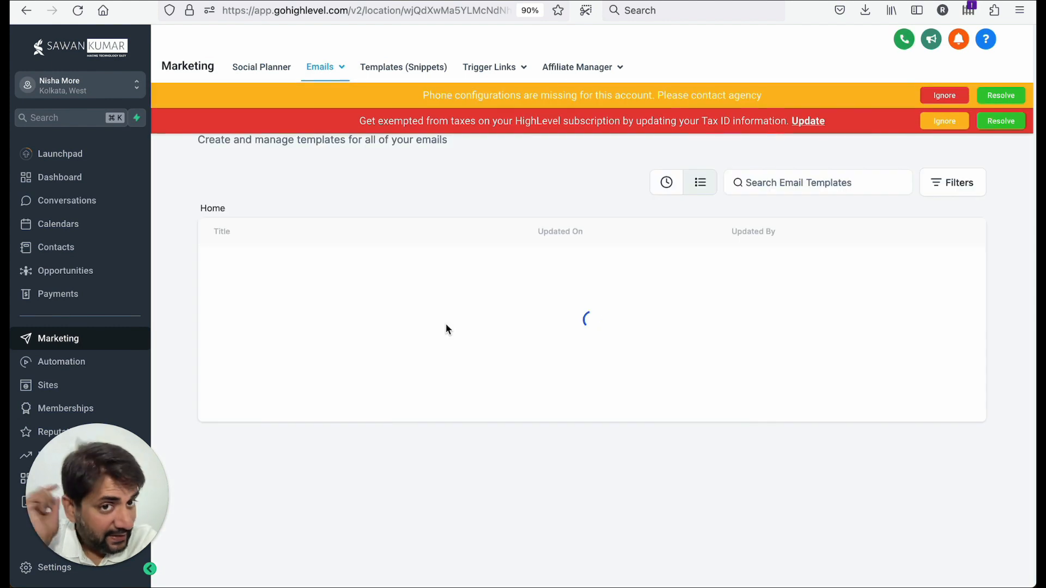
pyautogui.click(944, 96)
pyautogui.click(944, 96)
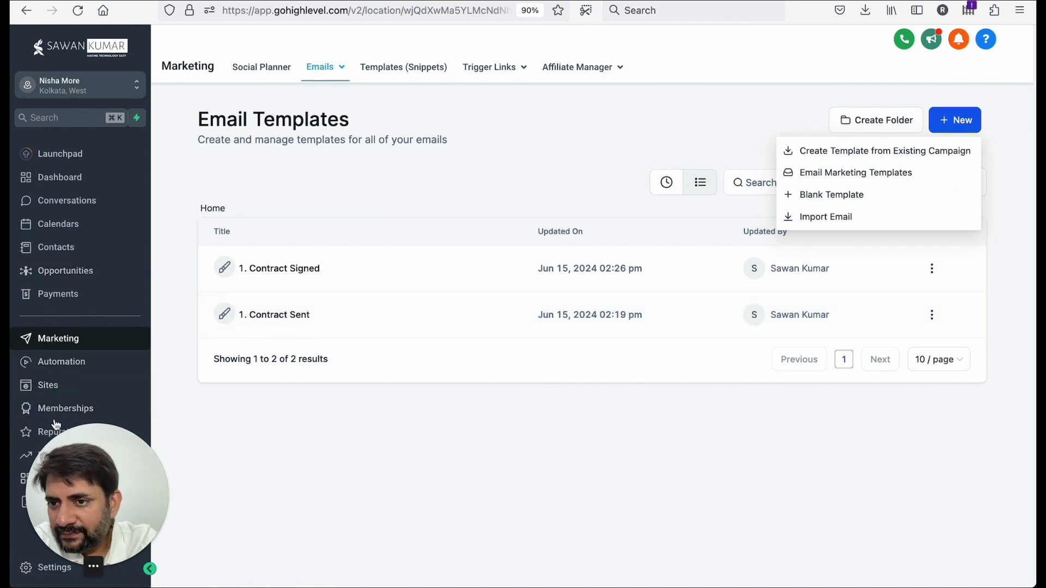
pyautogui.click(60, 363)
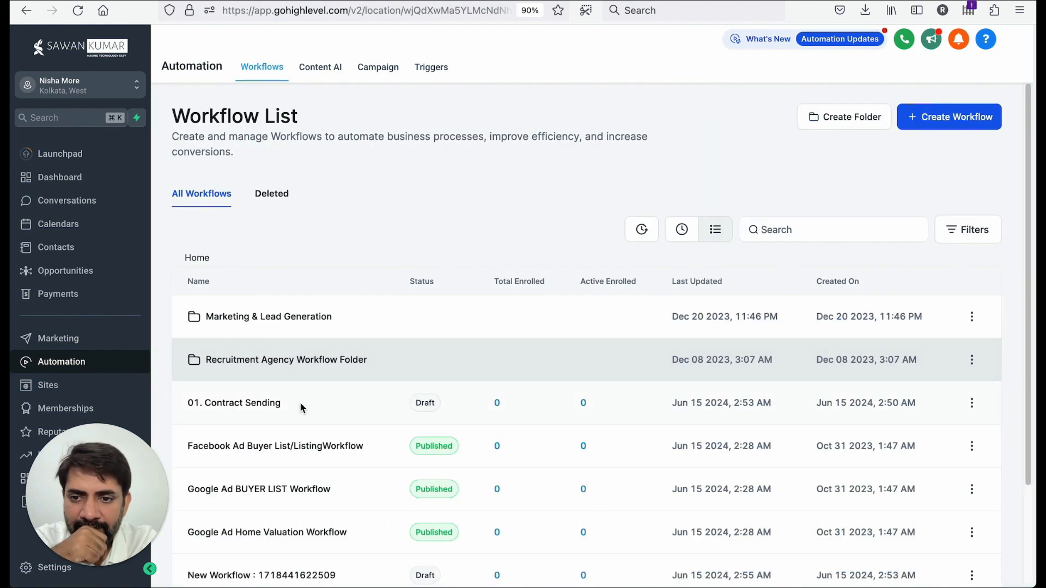
pyautogui.click(273, 403)
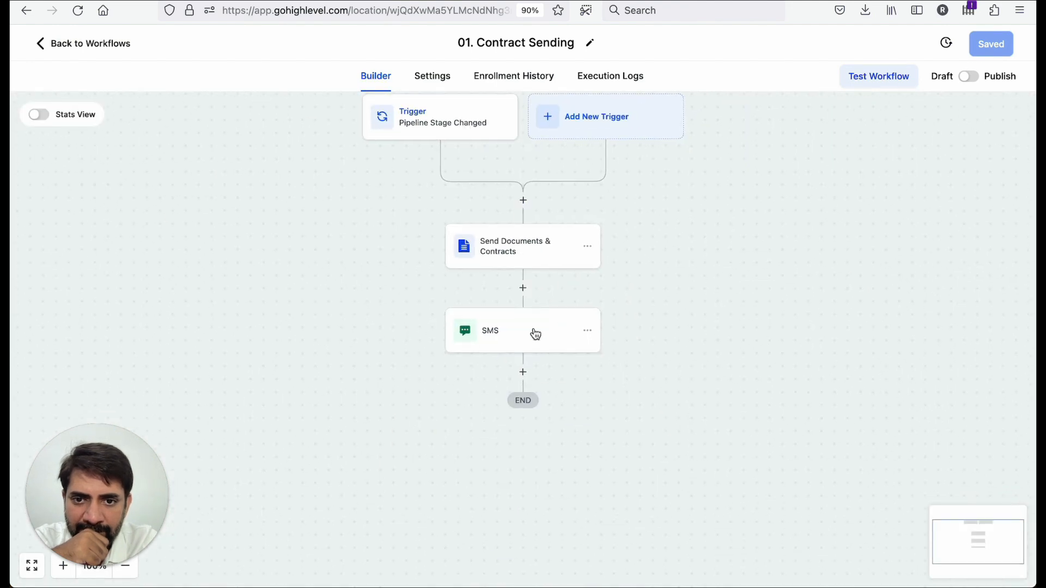
# - Add a Send Email action after the SMS step using the 1. Contract Sent template and save it
pyautogui.click(523, 372)
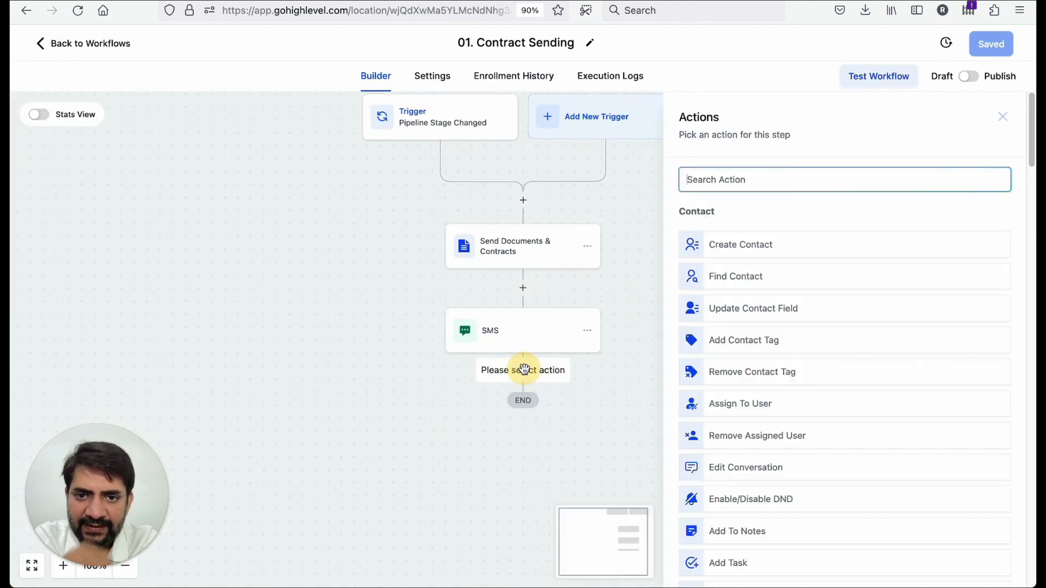
pyautogui.write('email')
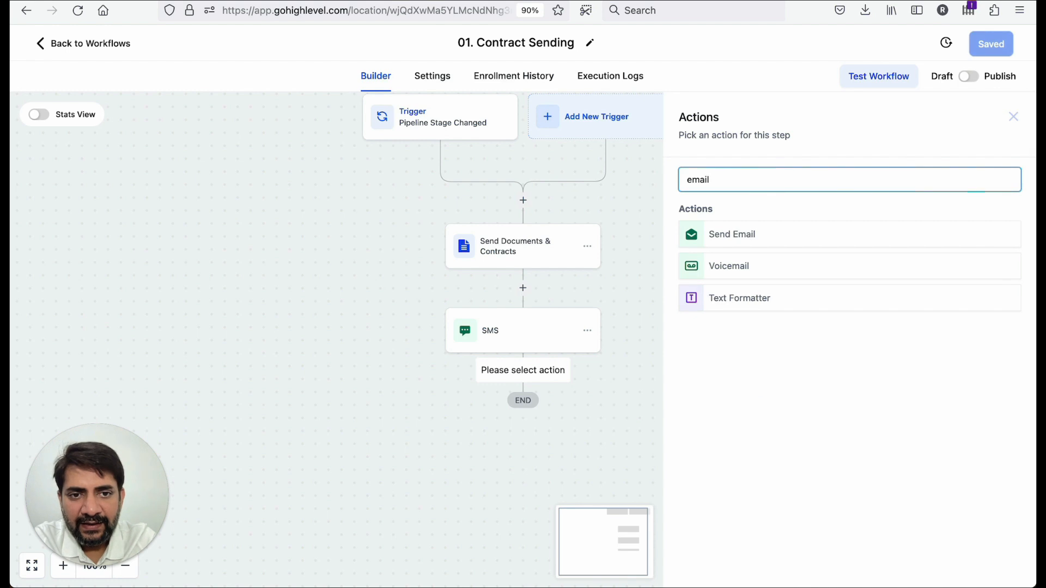
pyautogui.click(716, 237)
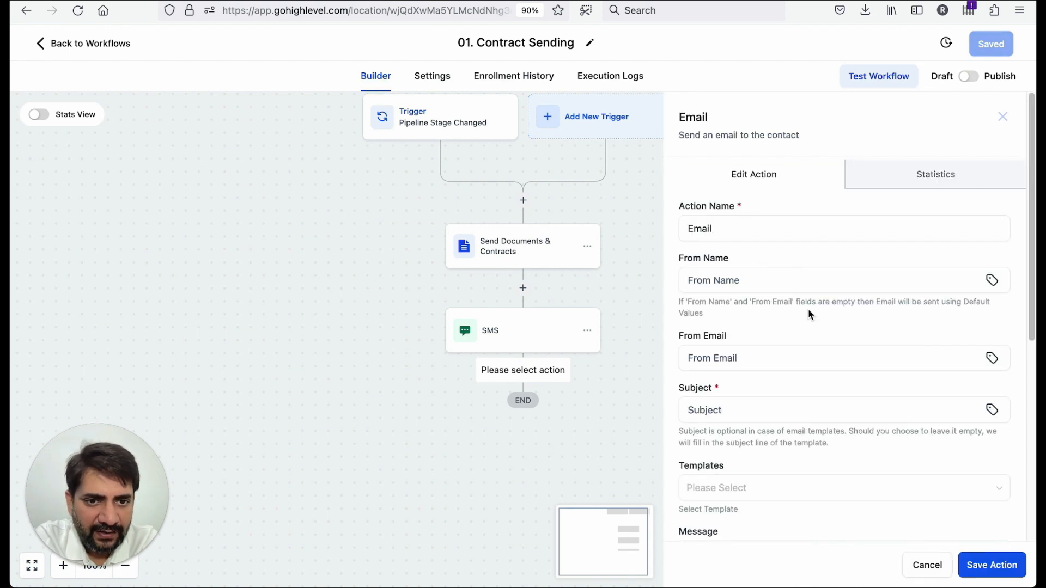
pyautogui.scroll(-3, 805, 343)
pyautogui.click(802, 384)
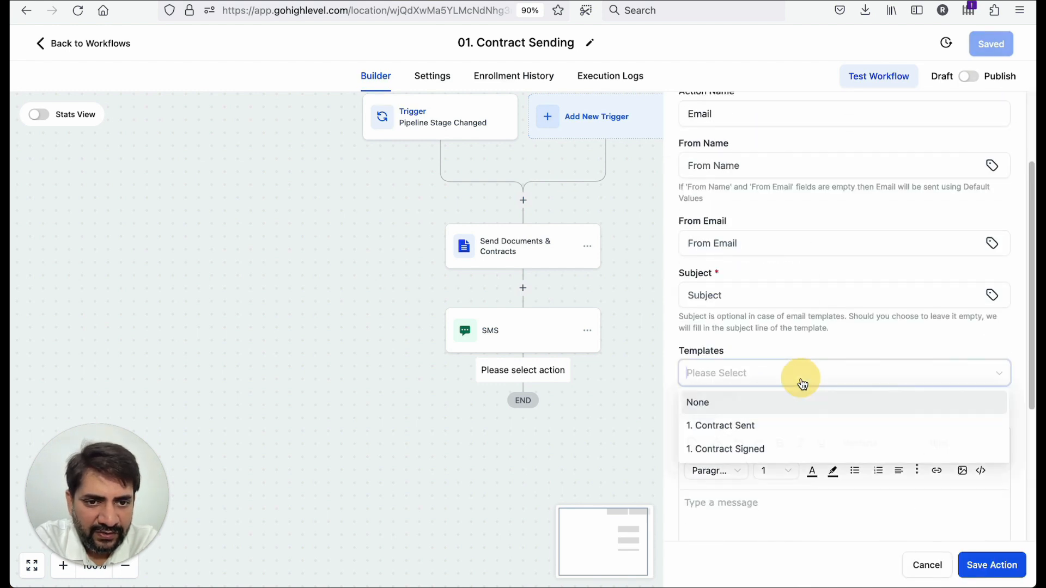
pyautogui.click(774, 435)
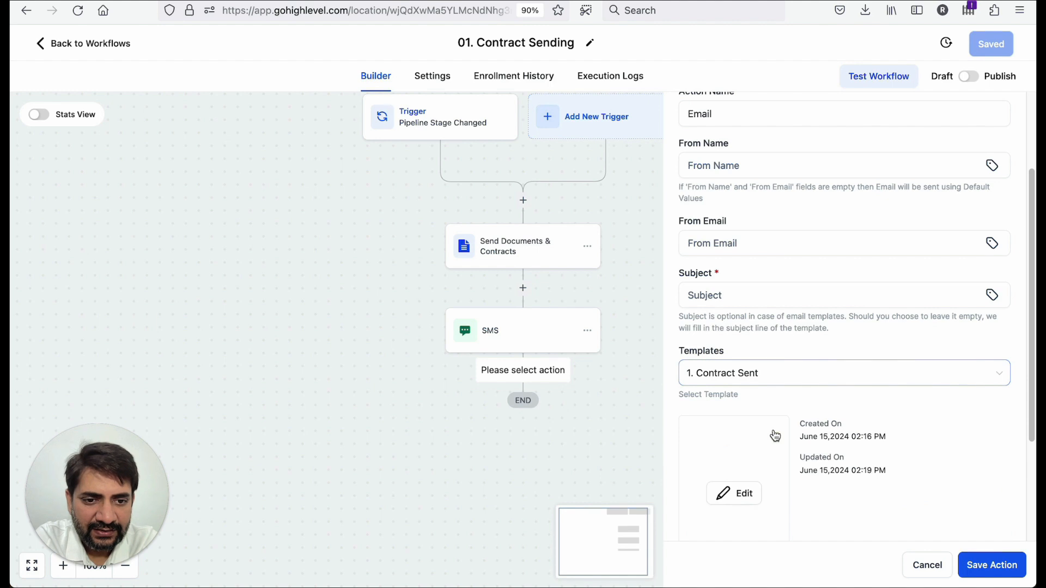
pyautogui.scroll(-2, 774, 435)
pyautogui.scroll(3, 795, 325)
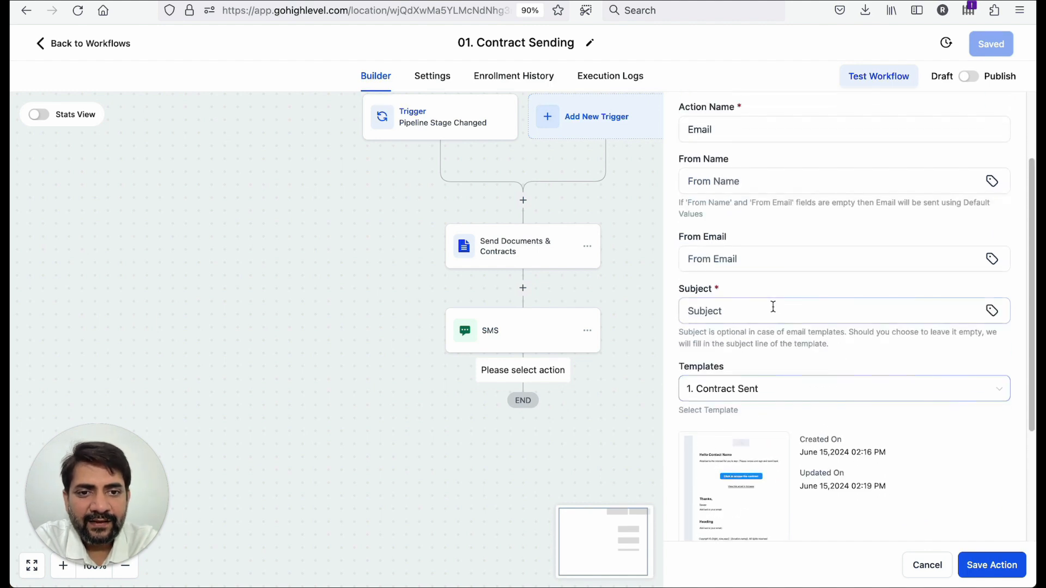
pyautogui.scroll(2, 759, 215)
pyautogui.scroll(-3, 760, 214)
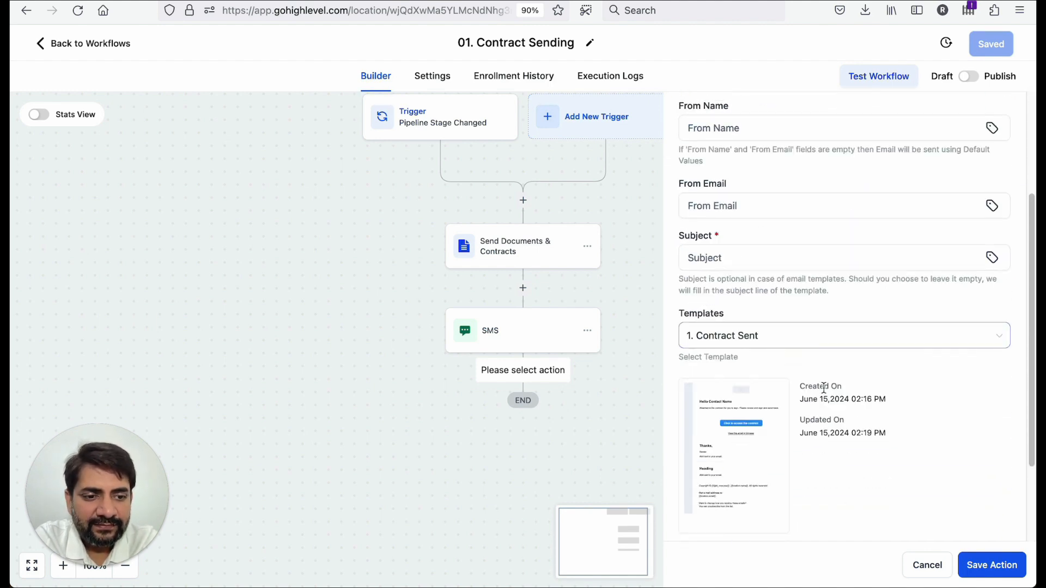
pyautogui.click(992, 566)
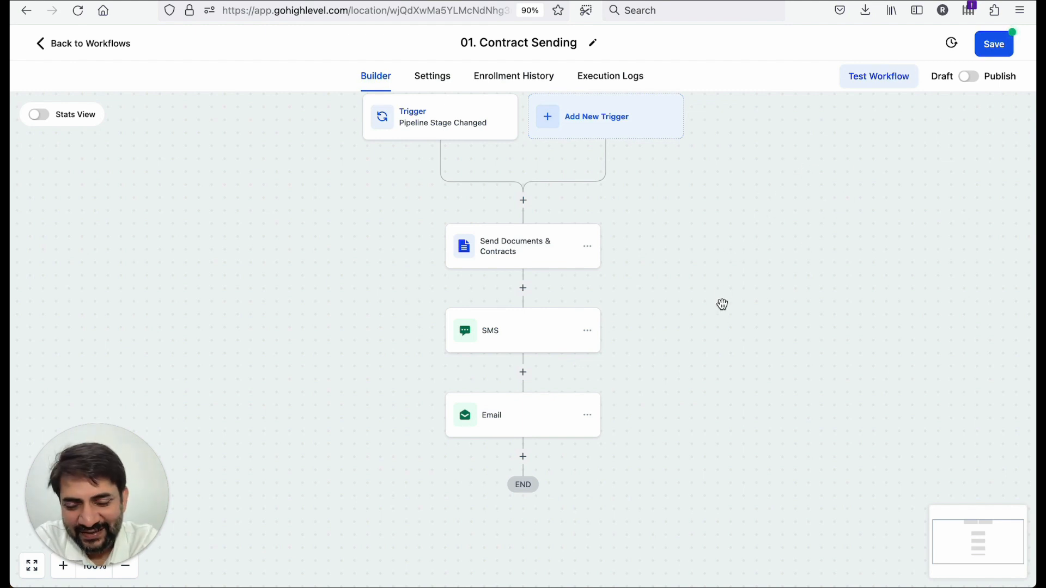
# - Check the Send Documents & Contracts action keeps 01. Draft Template, save the action and the workflow
pyautogui.click(518, 422)
pyautogui.scroll(-5, 742, 472)
pyautogui.click(495, 249)
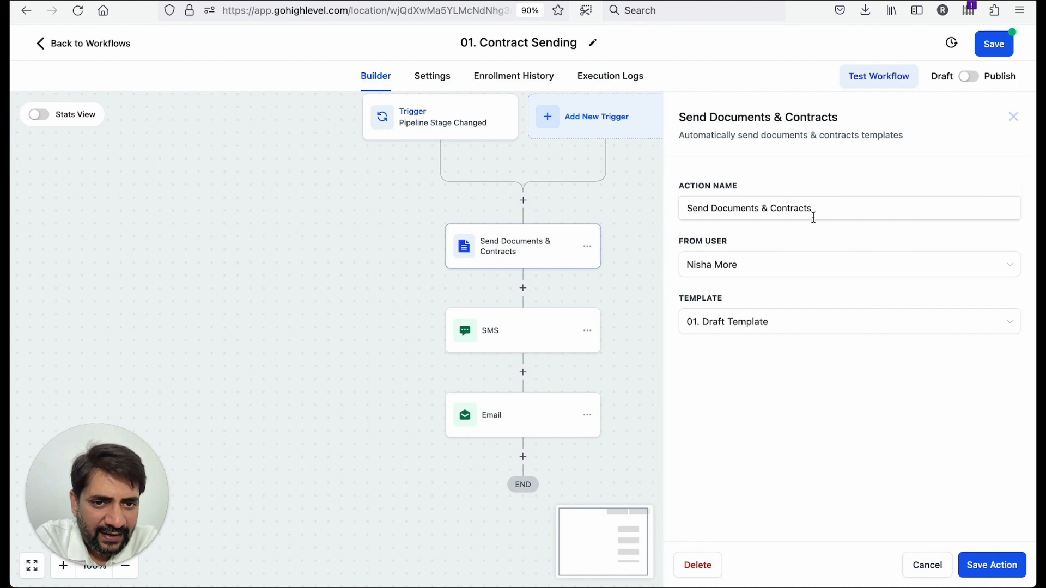
pyautogui.click(756, 330)
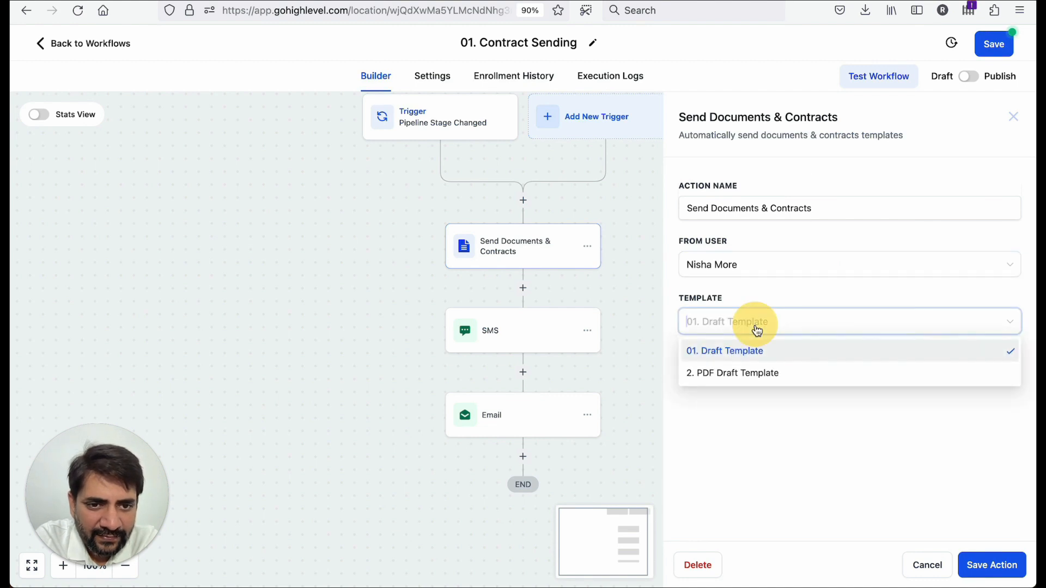
pyautogui.click(765, 286)
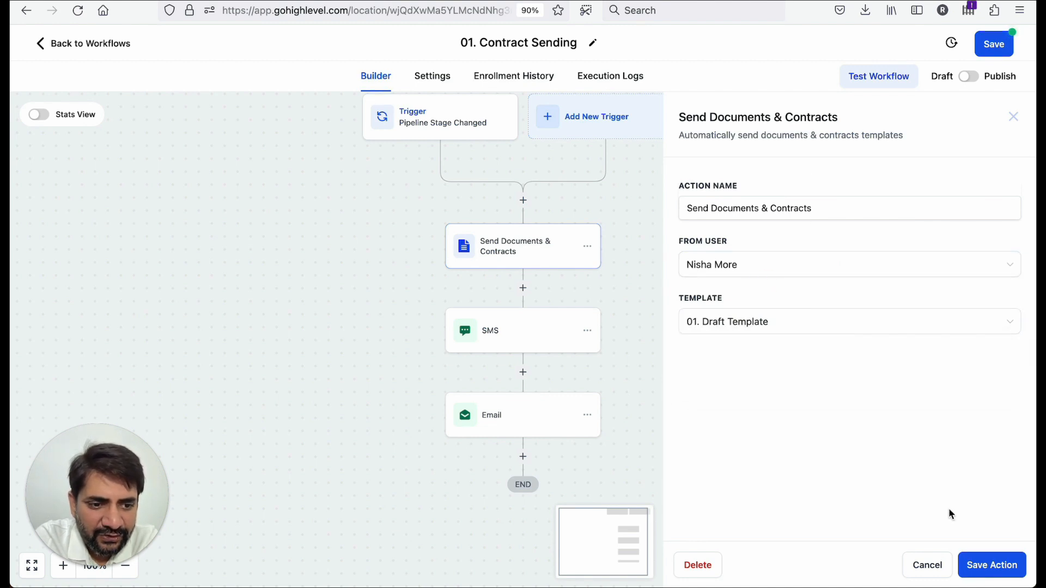
pyautogui.click(991, 565)
pyautogui.click(991, 46)
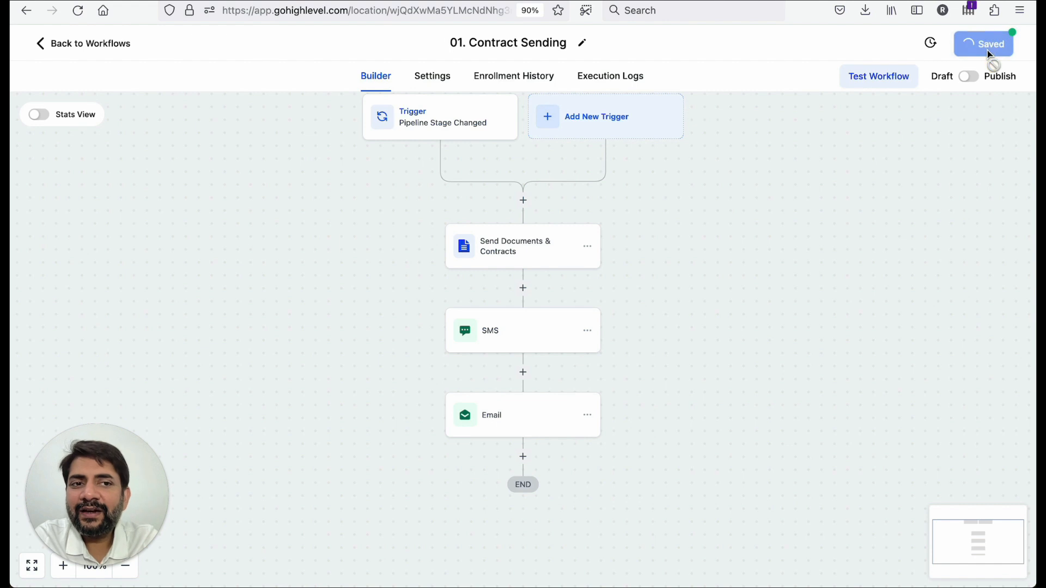
# - Return to the workflow list and dismiss the phone configuration banner
pyautogui.click(53, 42)
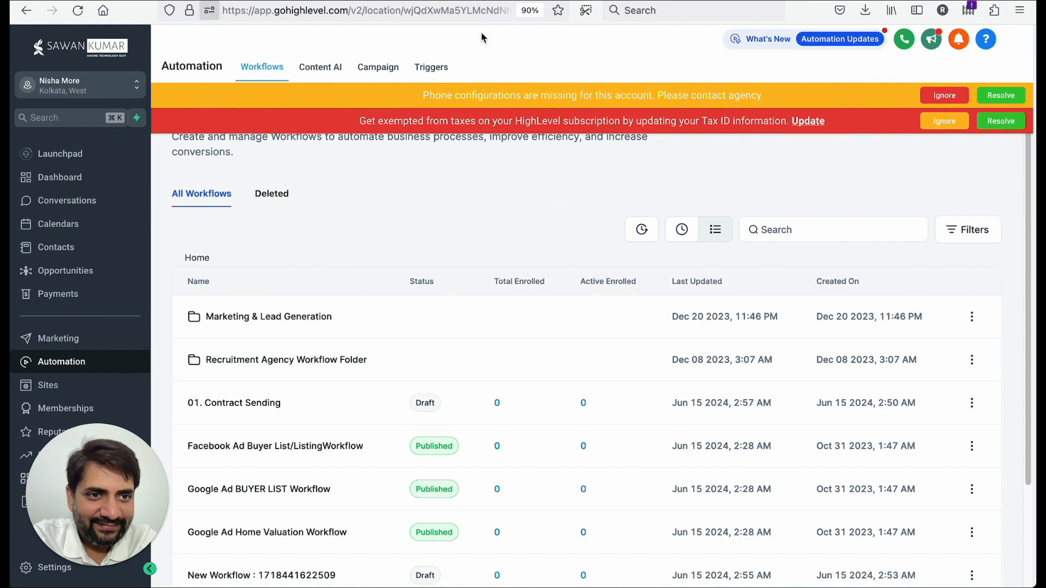
pyautogui.click(945, 97)
pyautogui.click(946, 97)
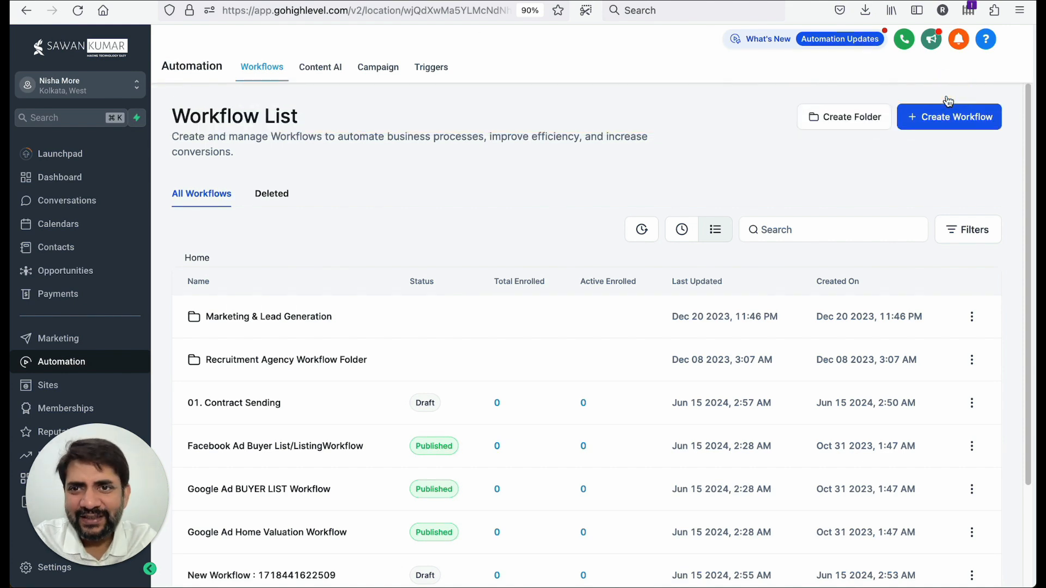